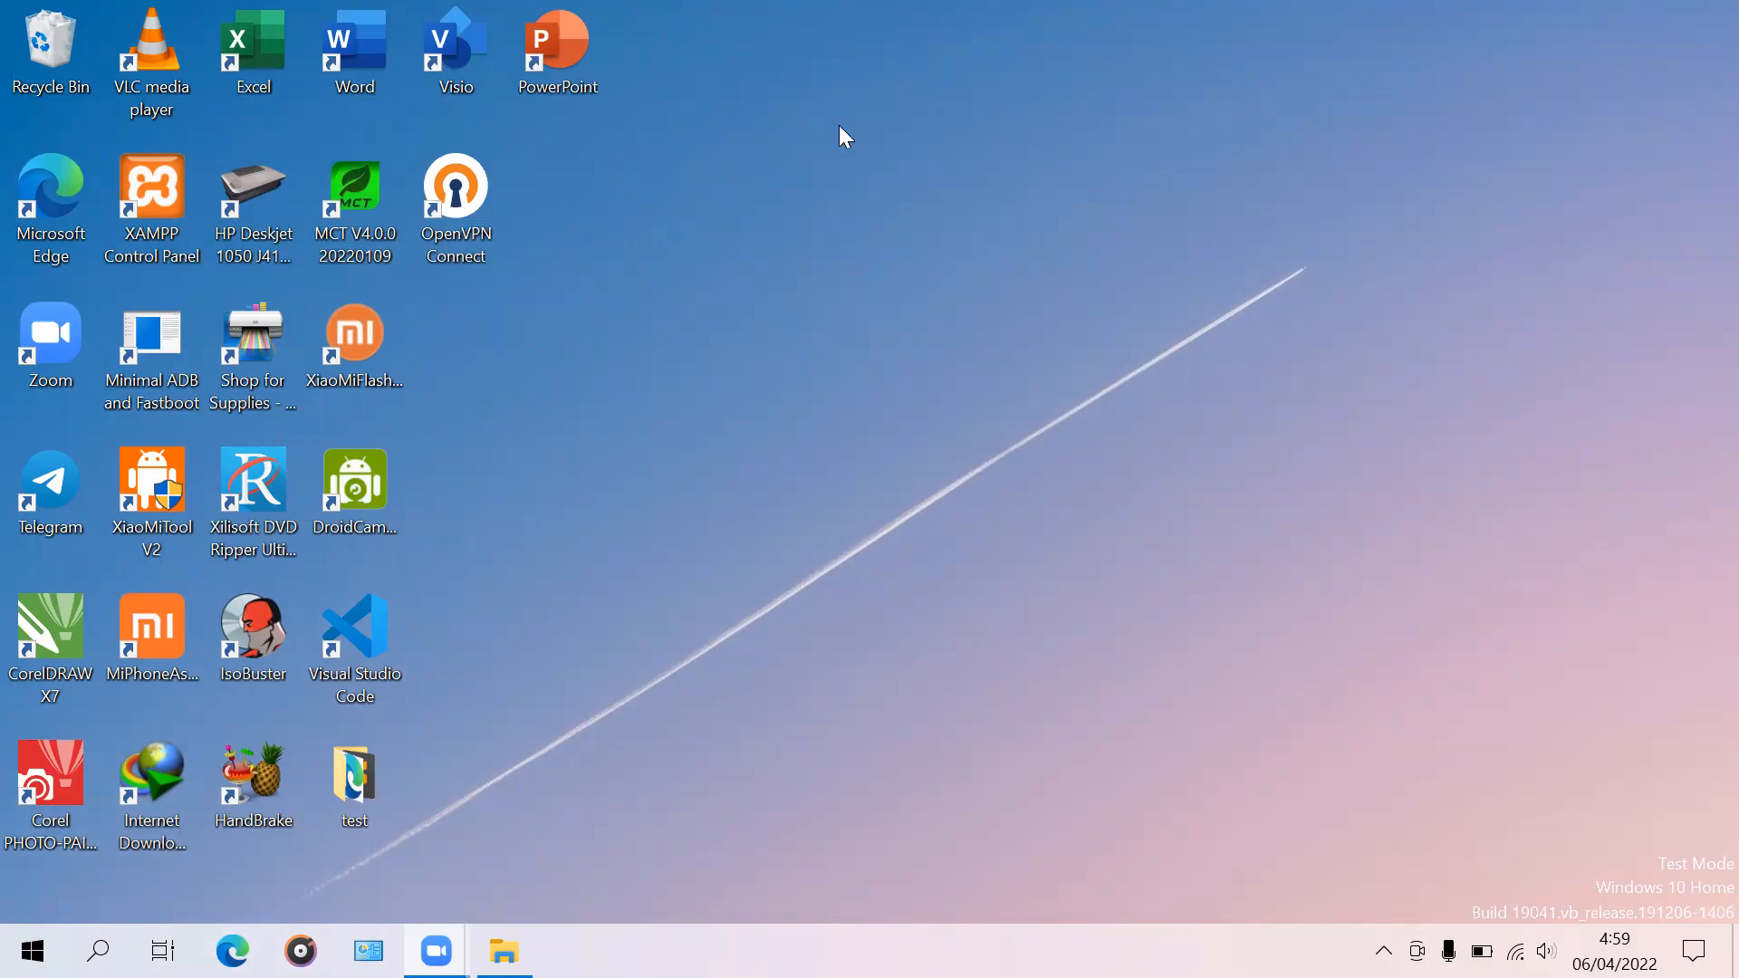
Step: Open Edge and go to the copied Google Drive link
click(231, 951)
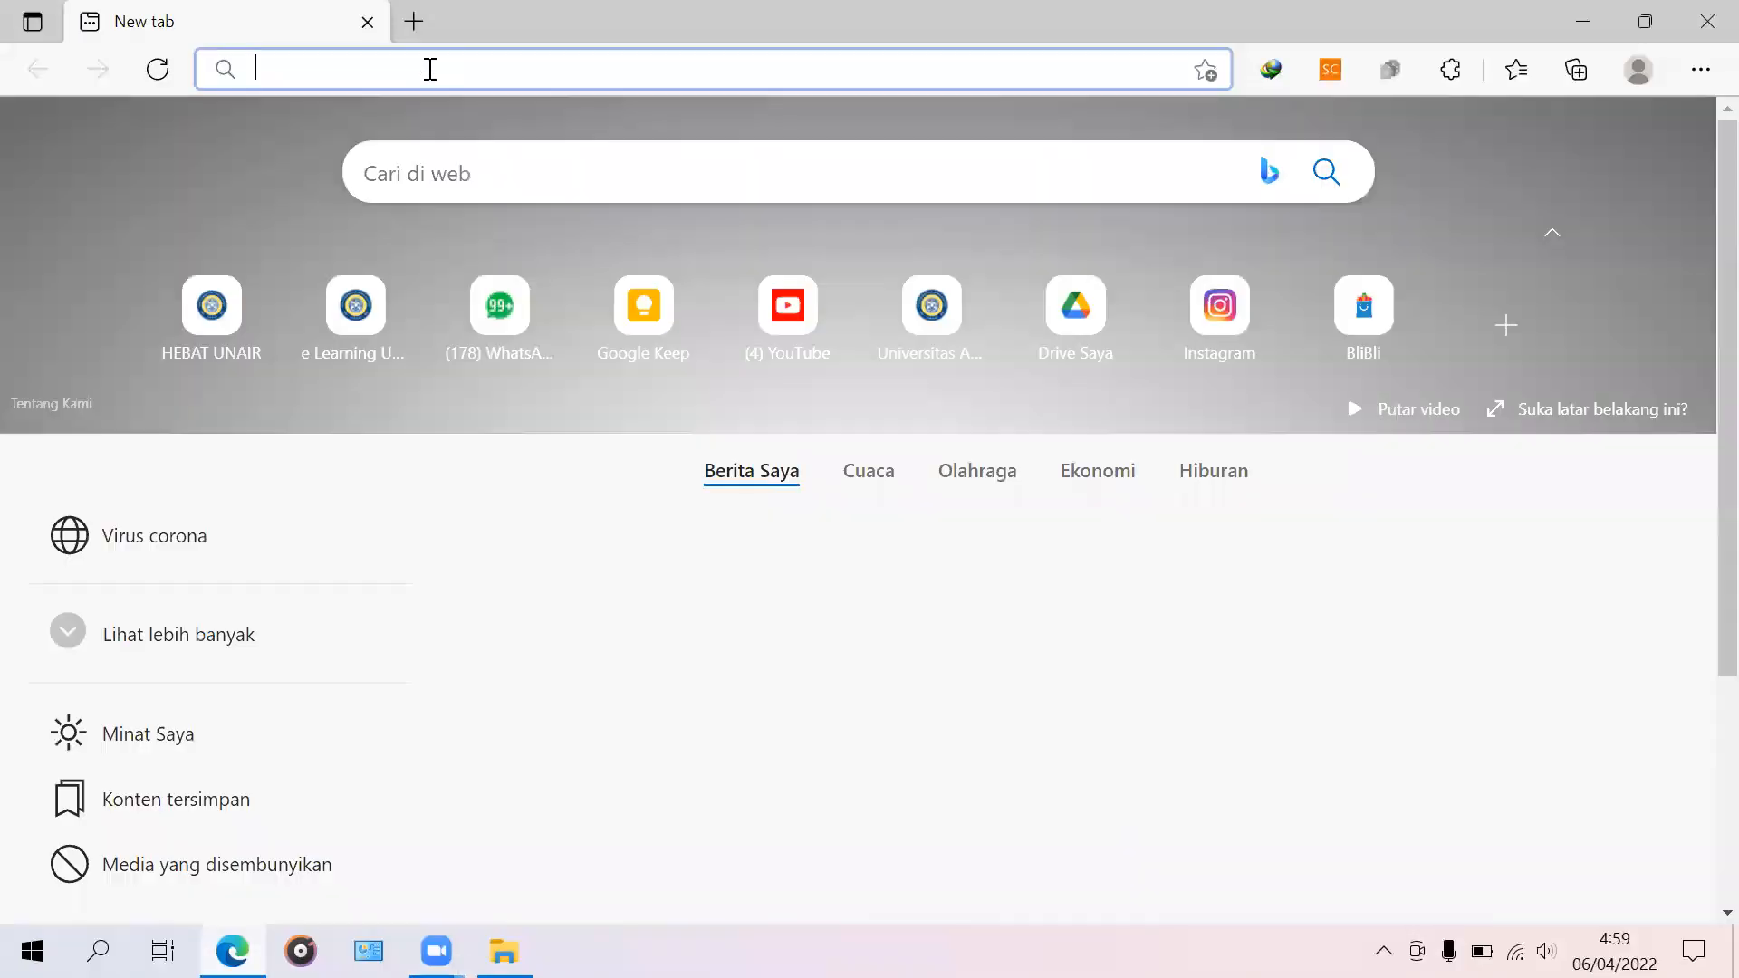
right_click(428, 68)
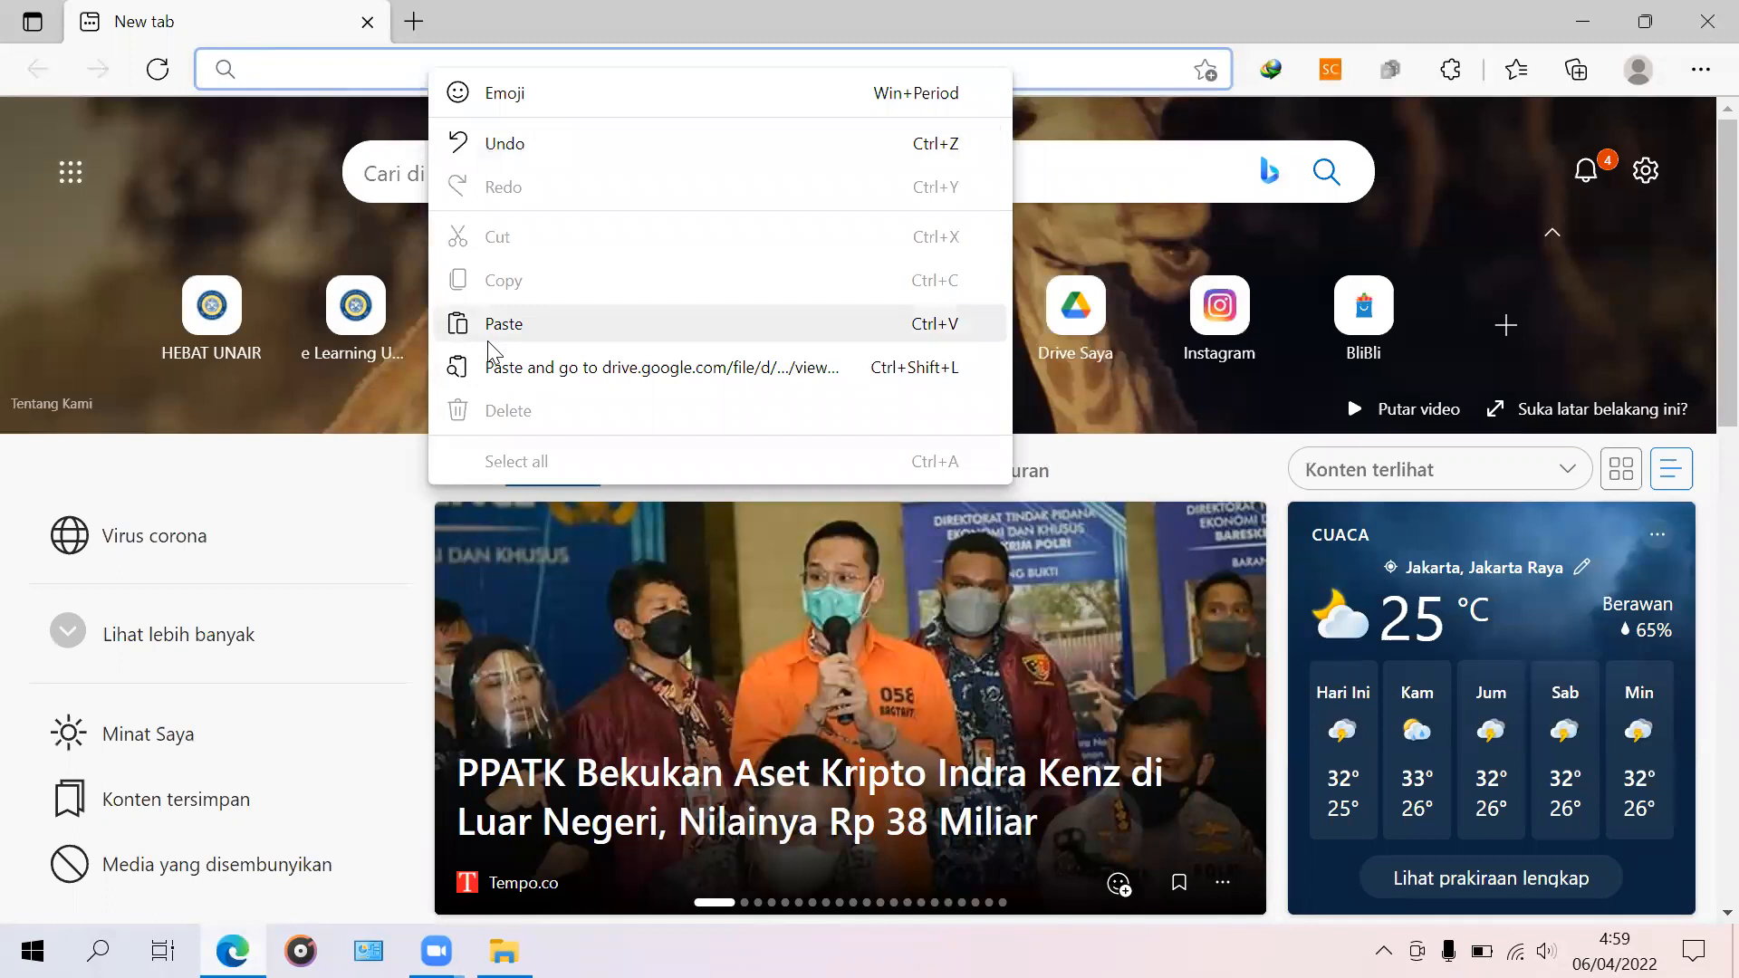
click(489, 326)
key(Return)
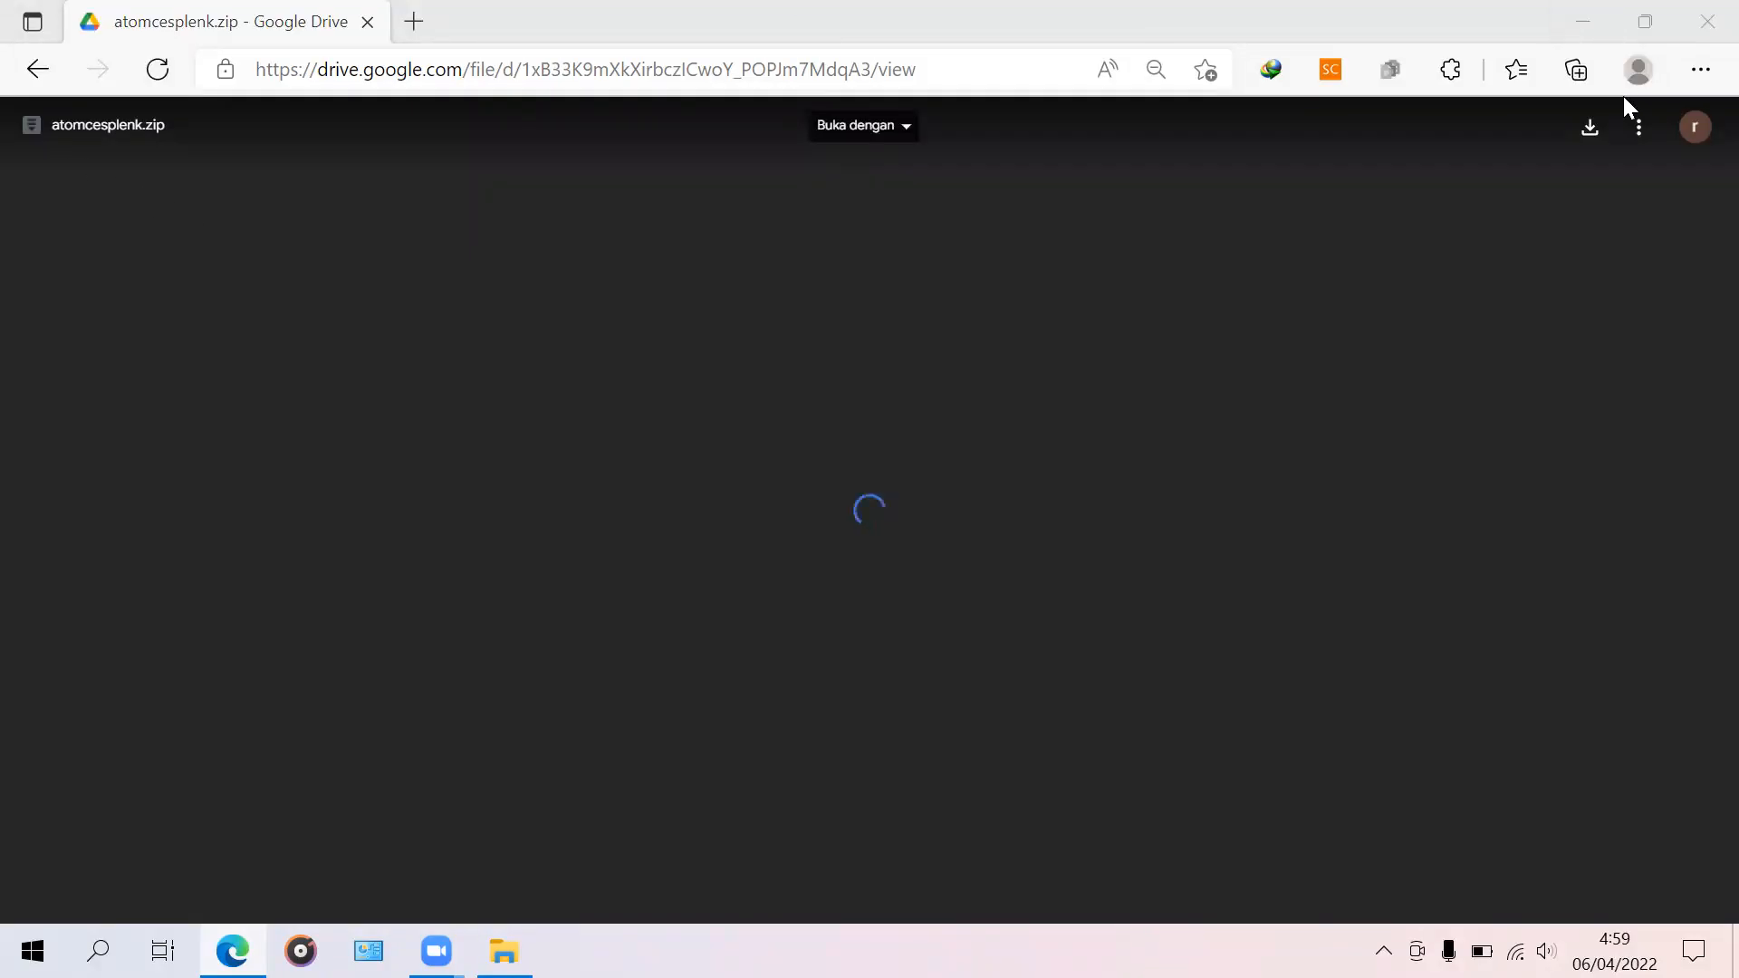
Step: Download atomcesplenk.zip despite the virus-scan warning and save it
click(1590, 128)
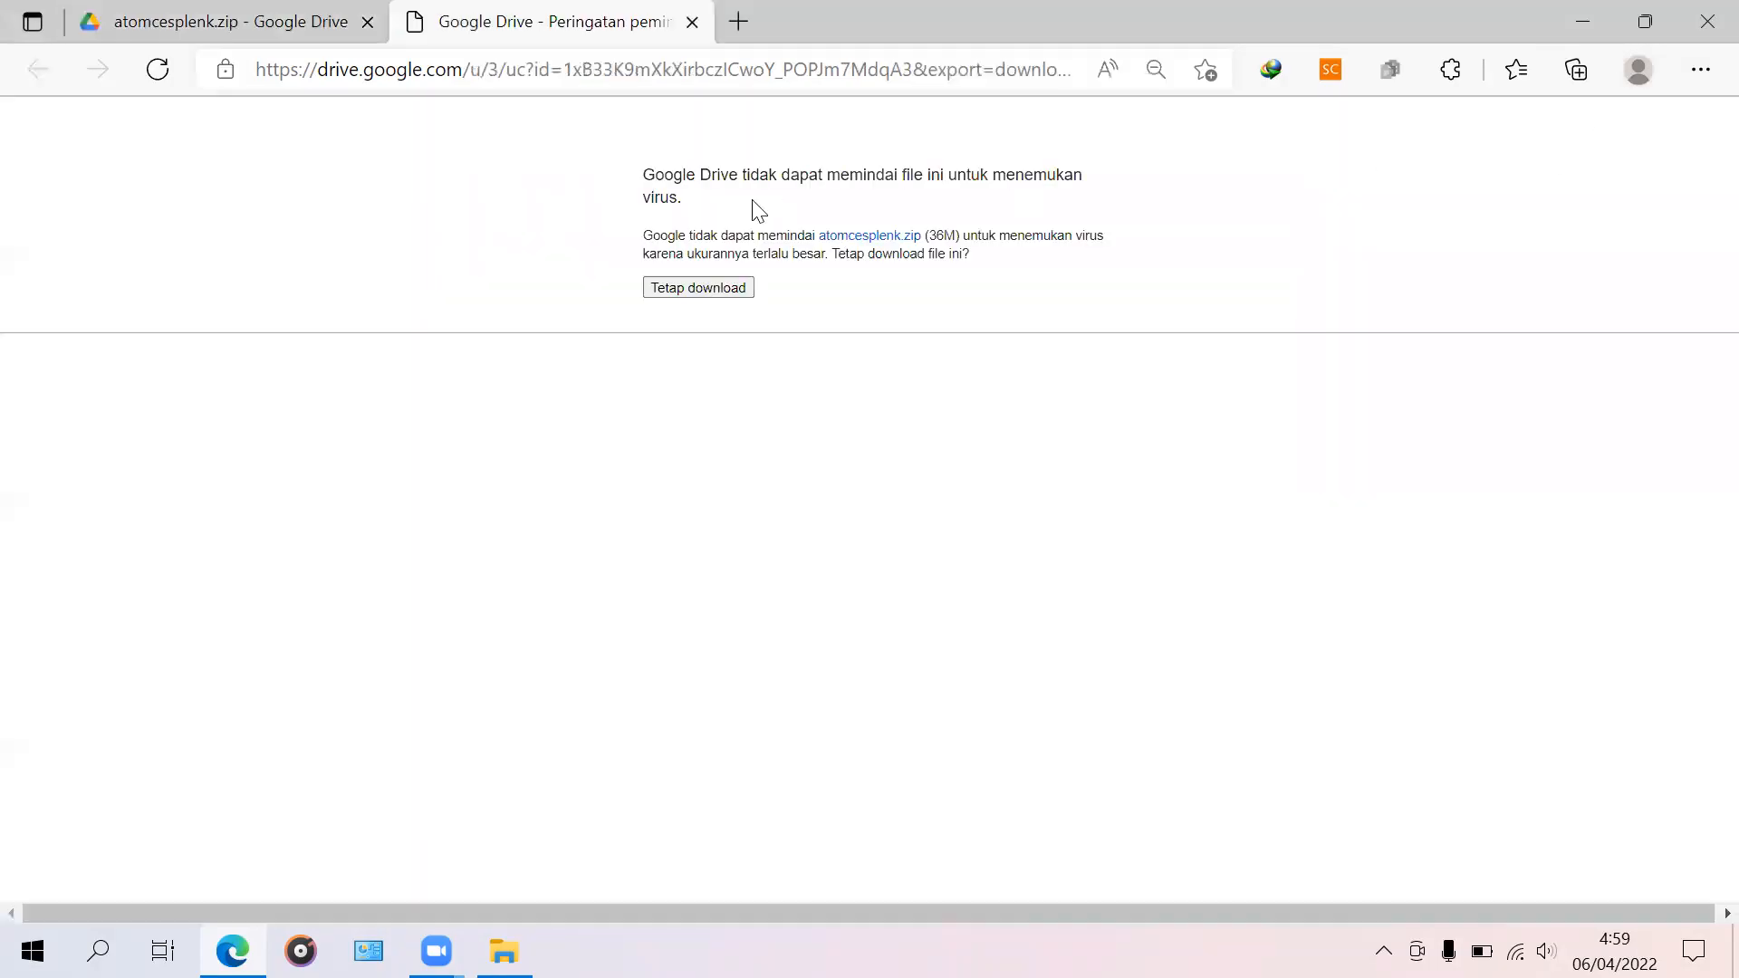
click(675, 286)
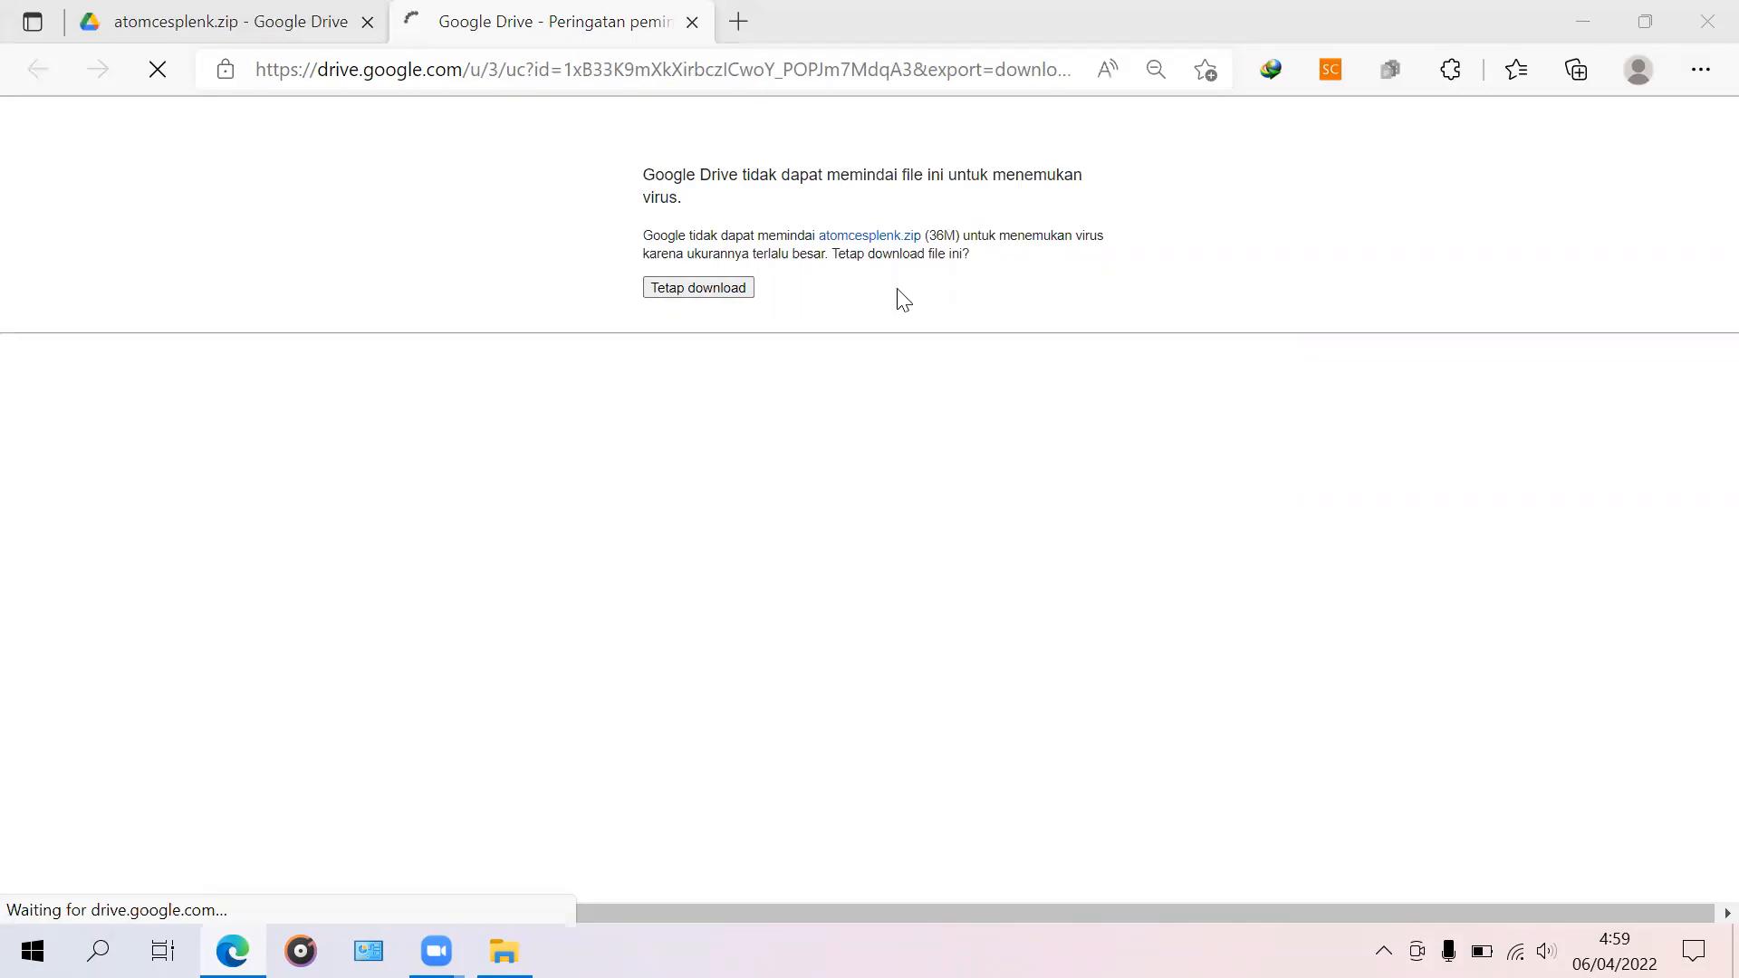
click(1506, 207)
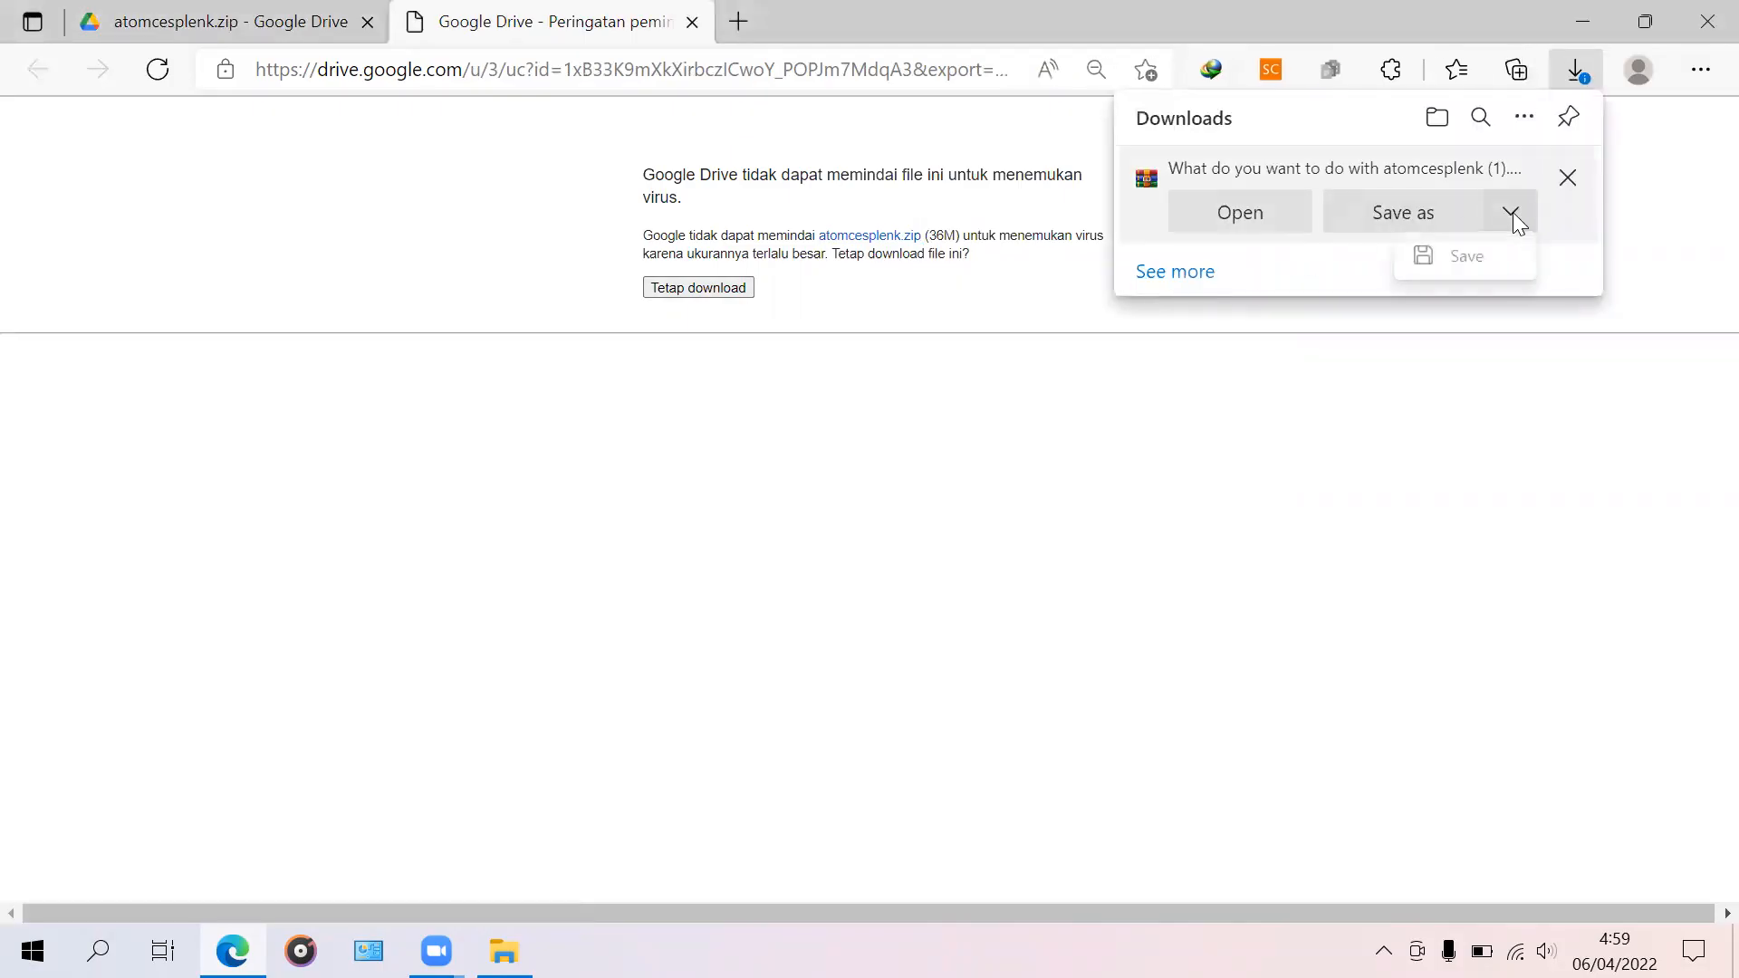
click(1462, 264)
Step: Cancel the duplicate atomcesplenk download and return to the Downloads folder window
mouse_move(1476, 193)
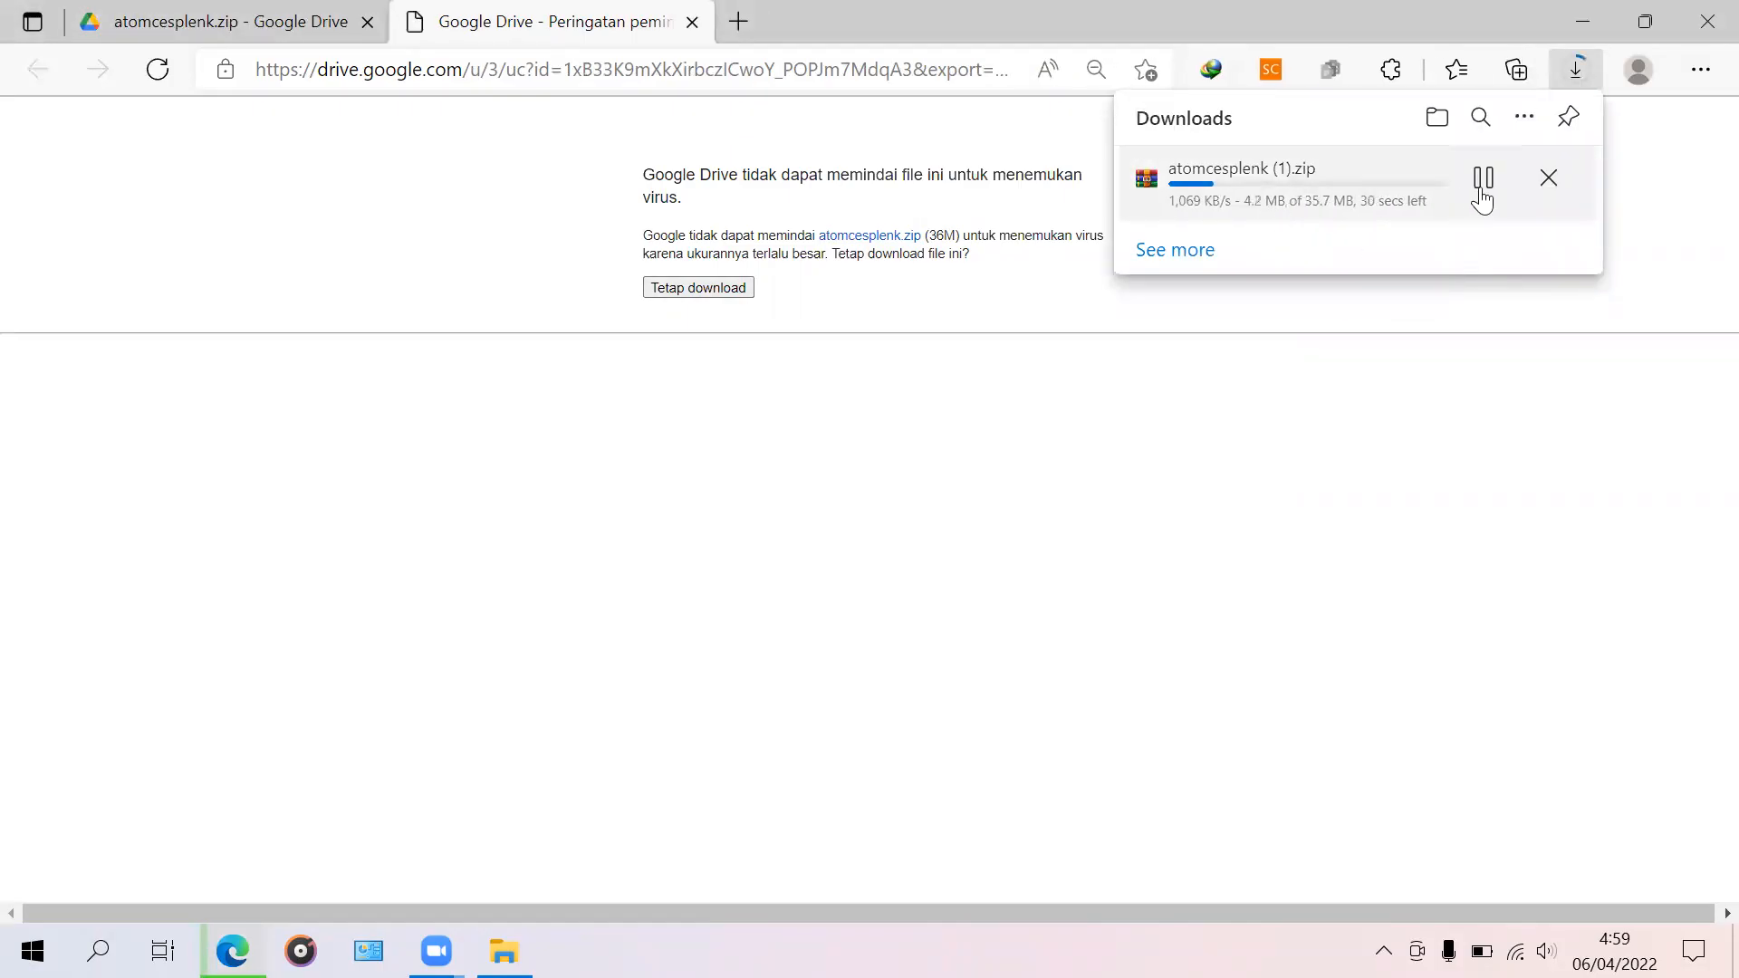
click(1543, 184)
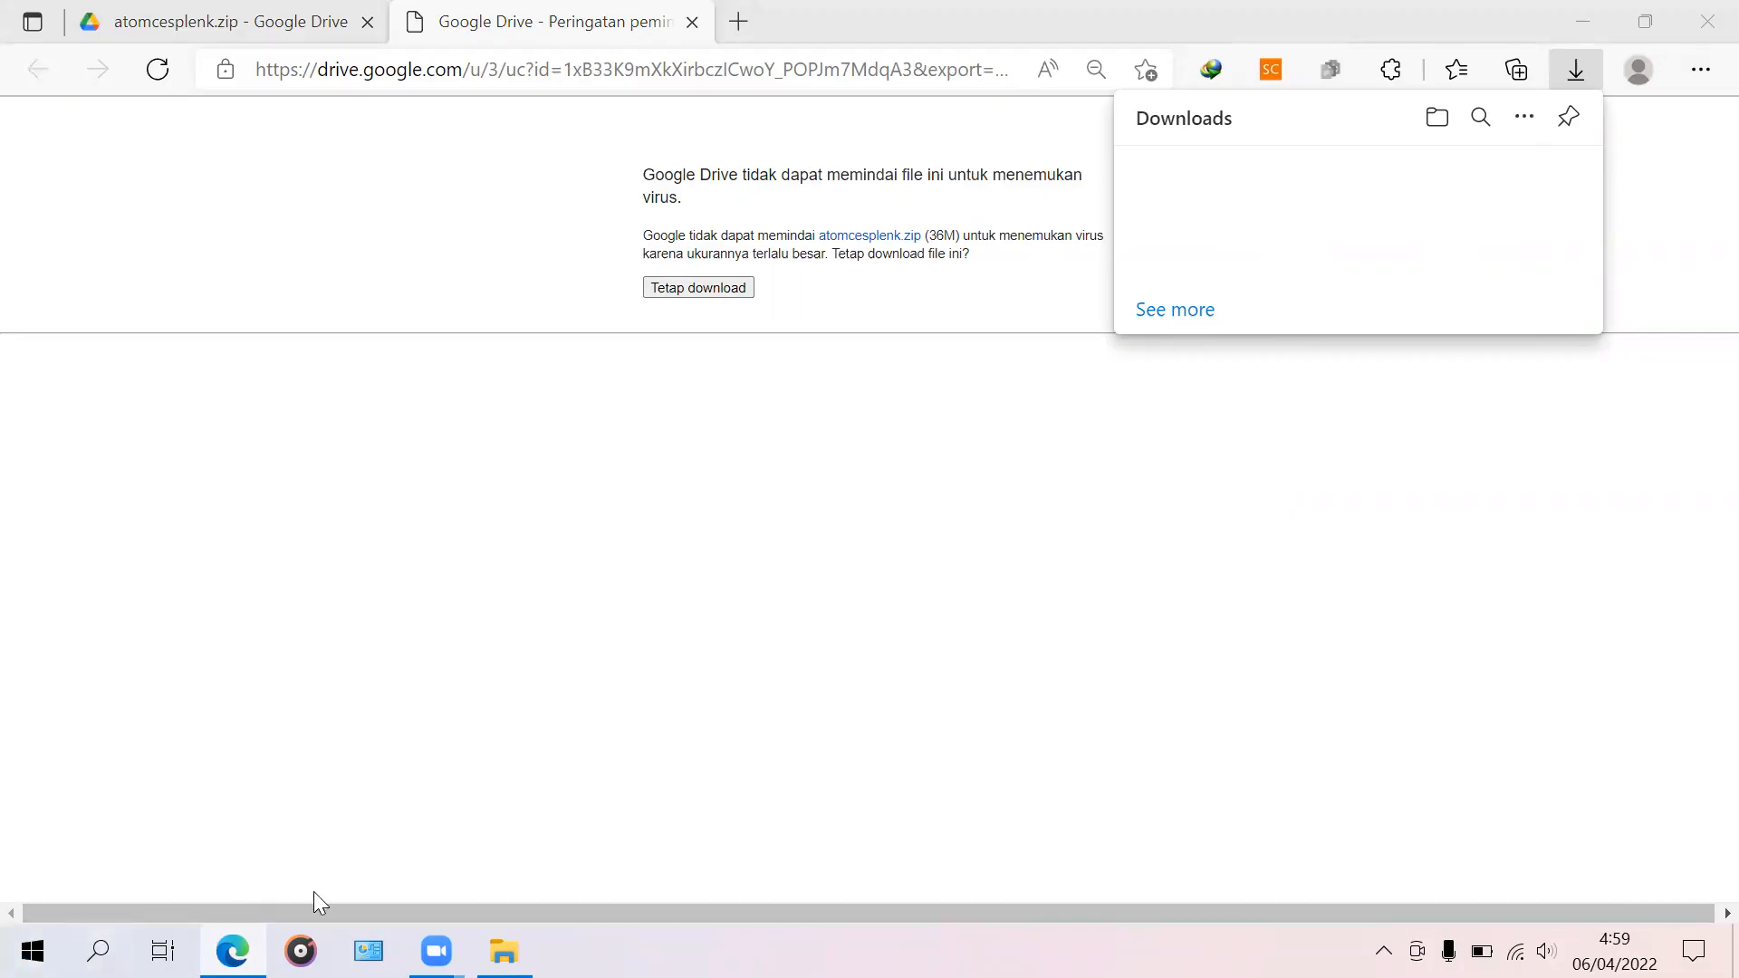
mouse_move(505, 951)
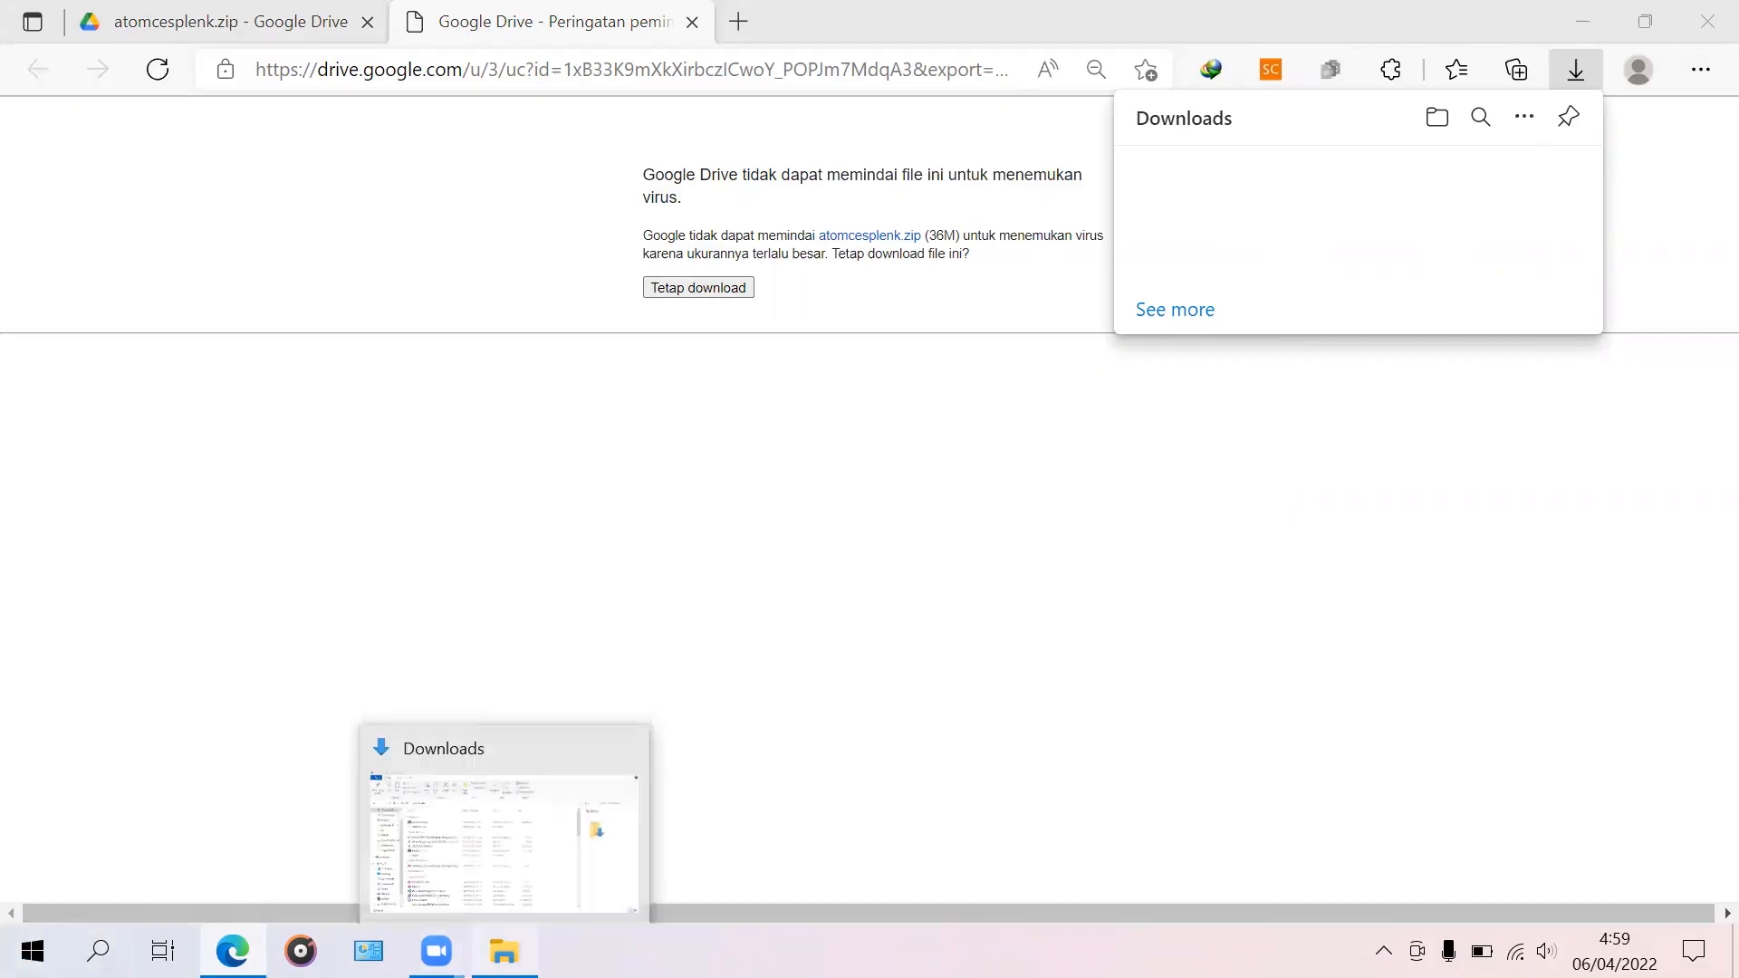
click(492, 862)
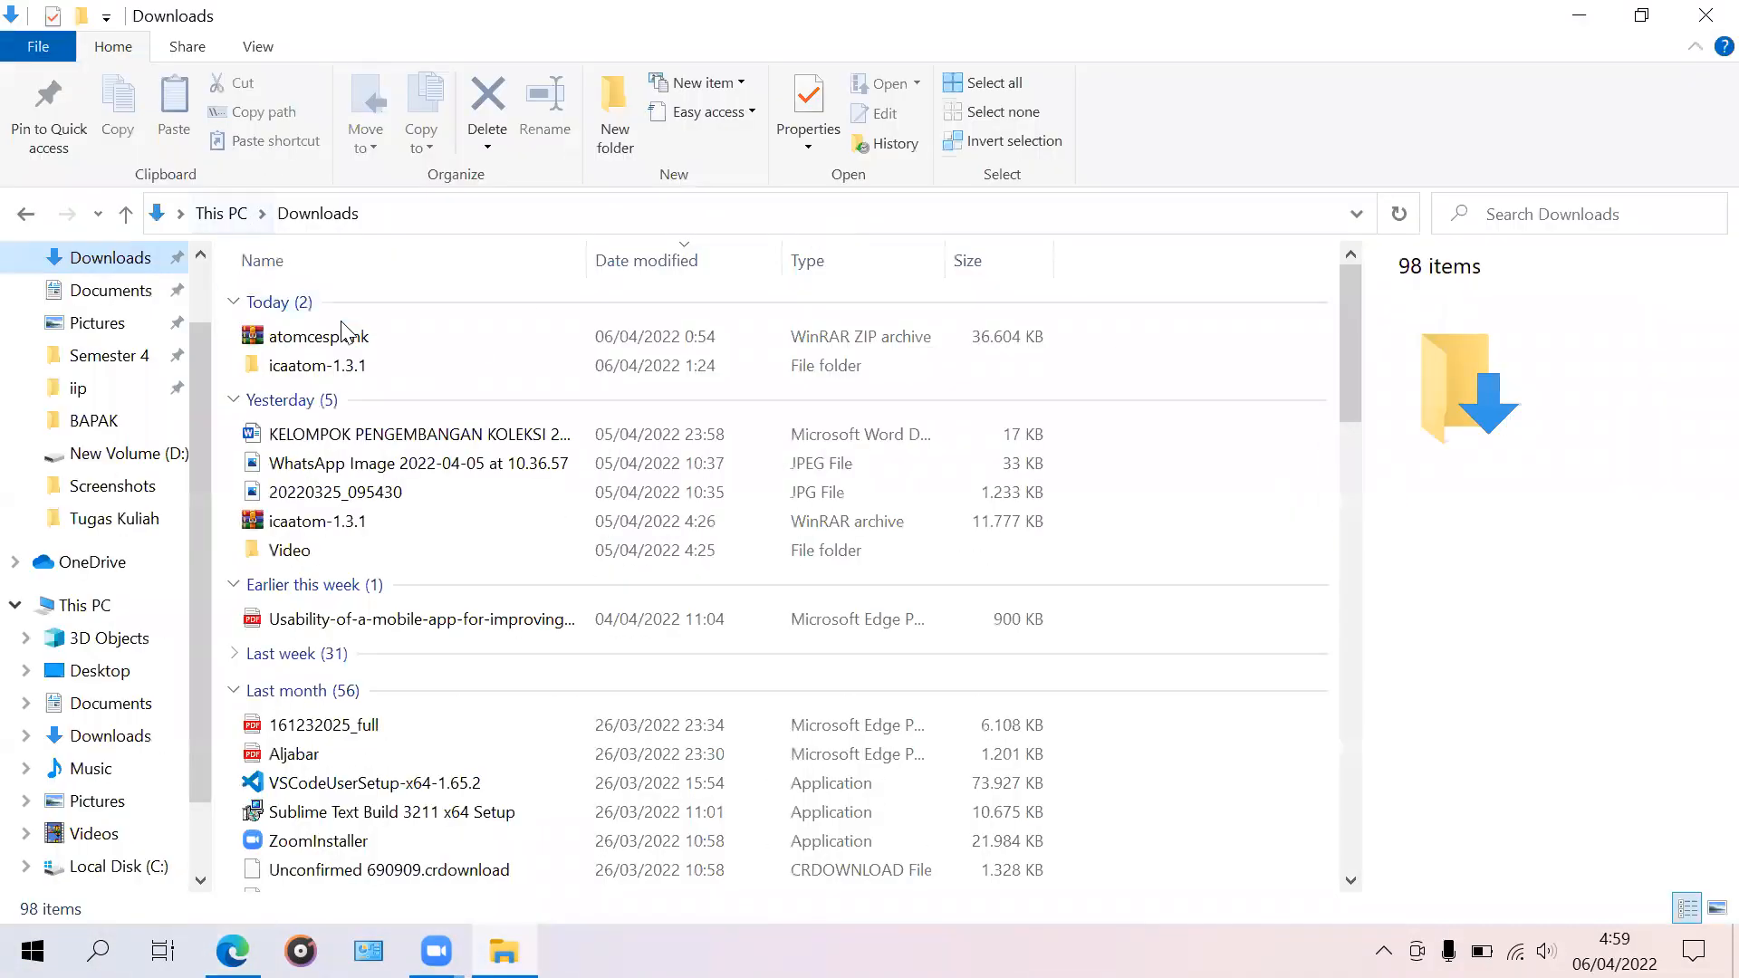
Step: Extract atomcesplenk.zip into an atomcesplenk folder in Downloads and open that folder
click(350, 345)
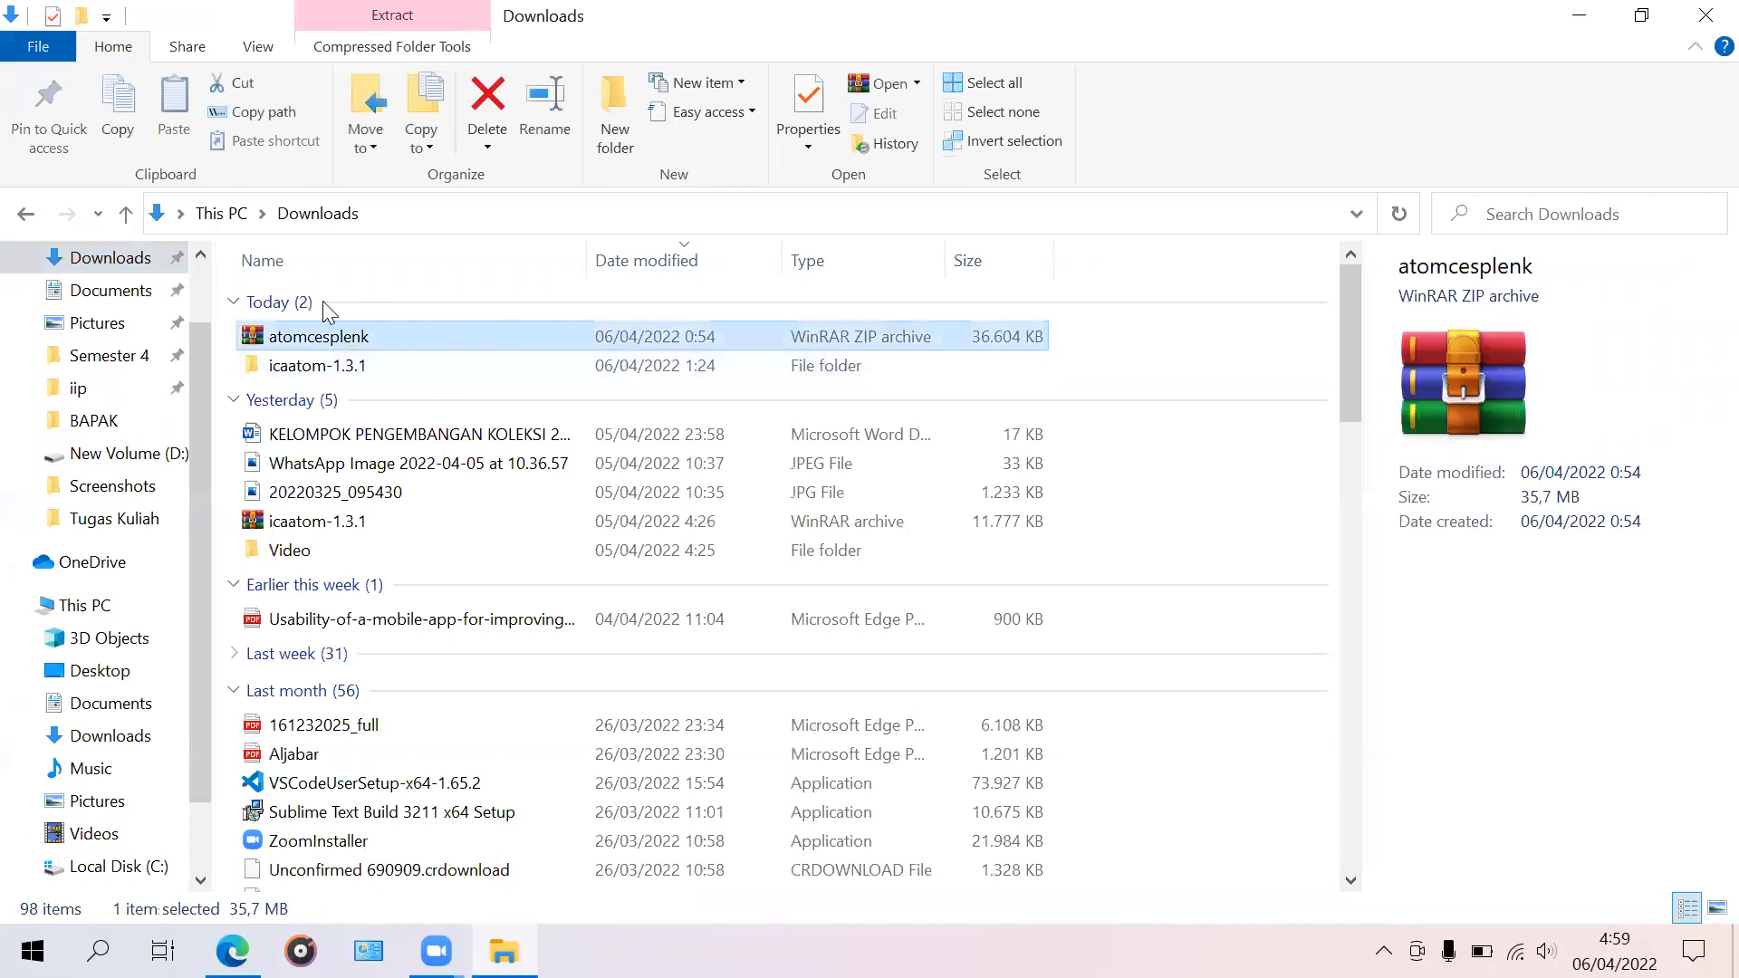
right_click(398, 331)
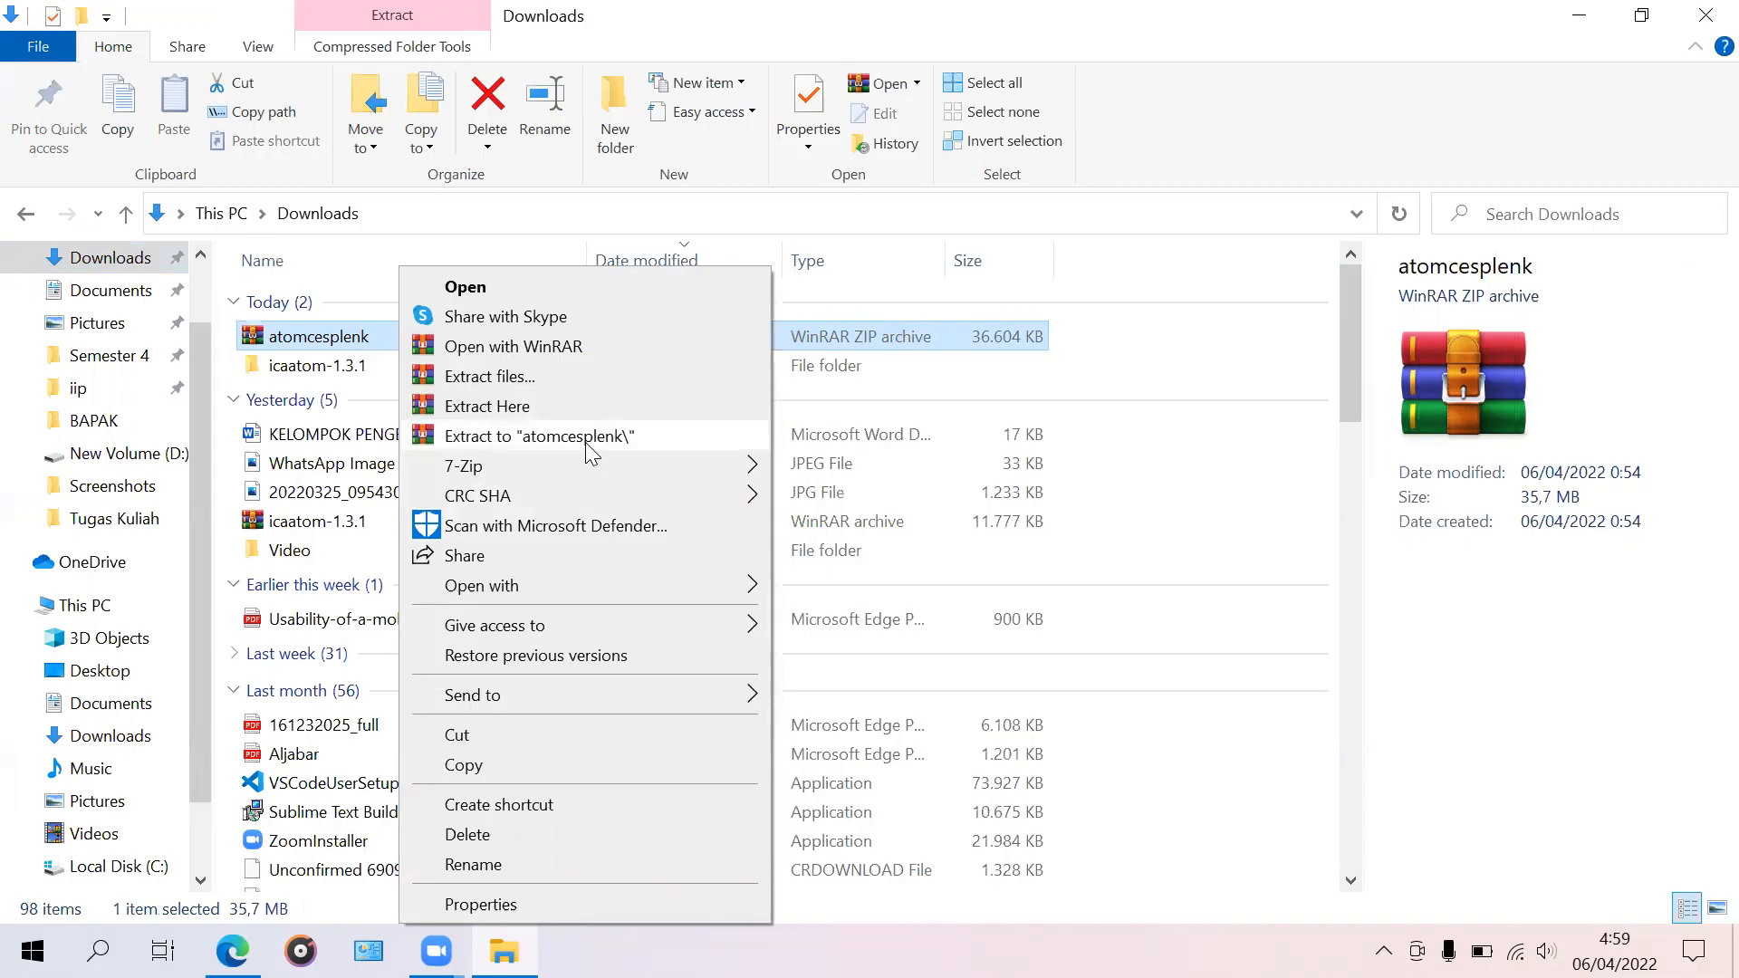
click(1273, 382)
click(910, 352)
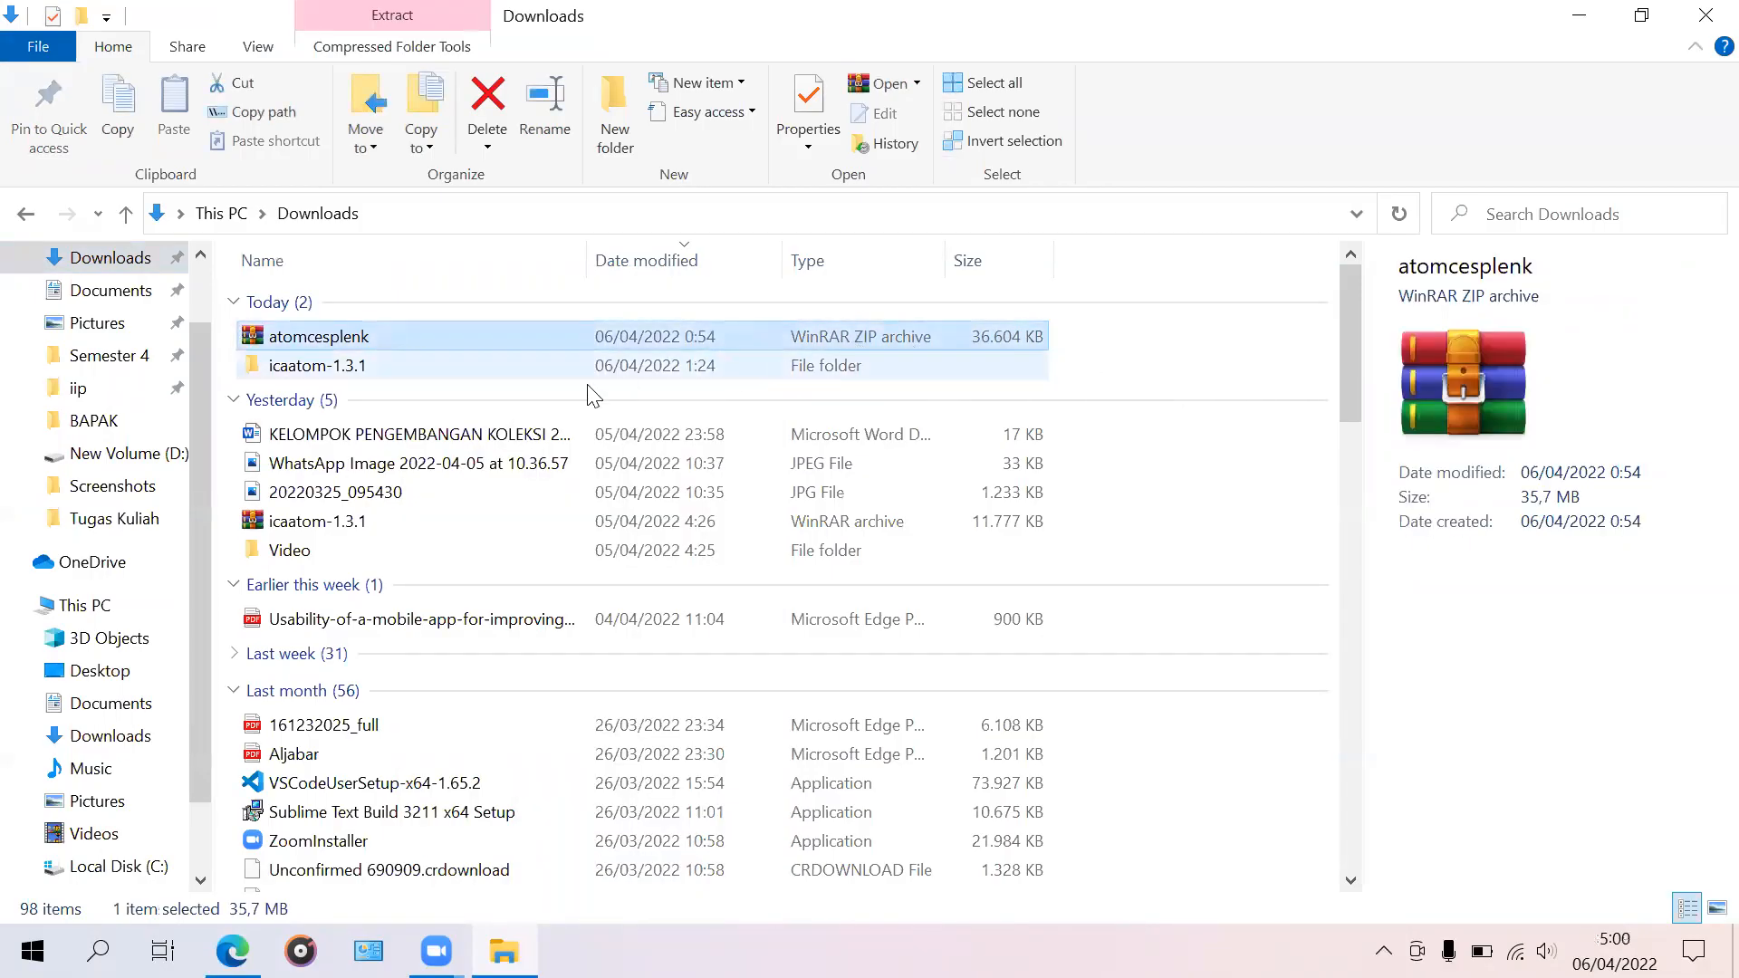
right_click(544, 335)
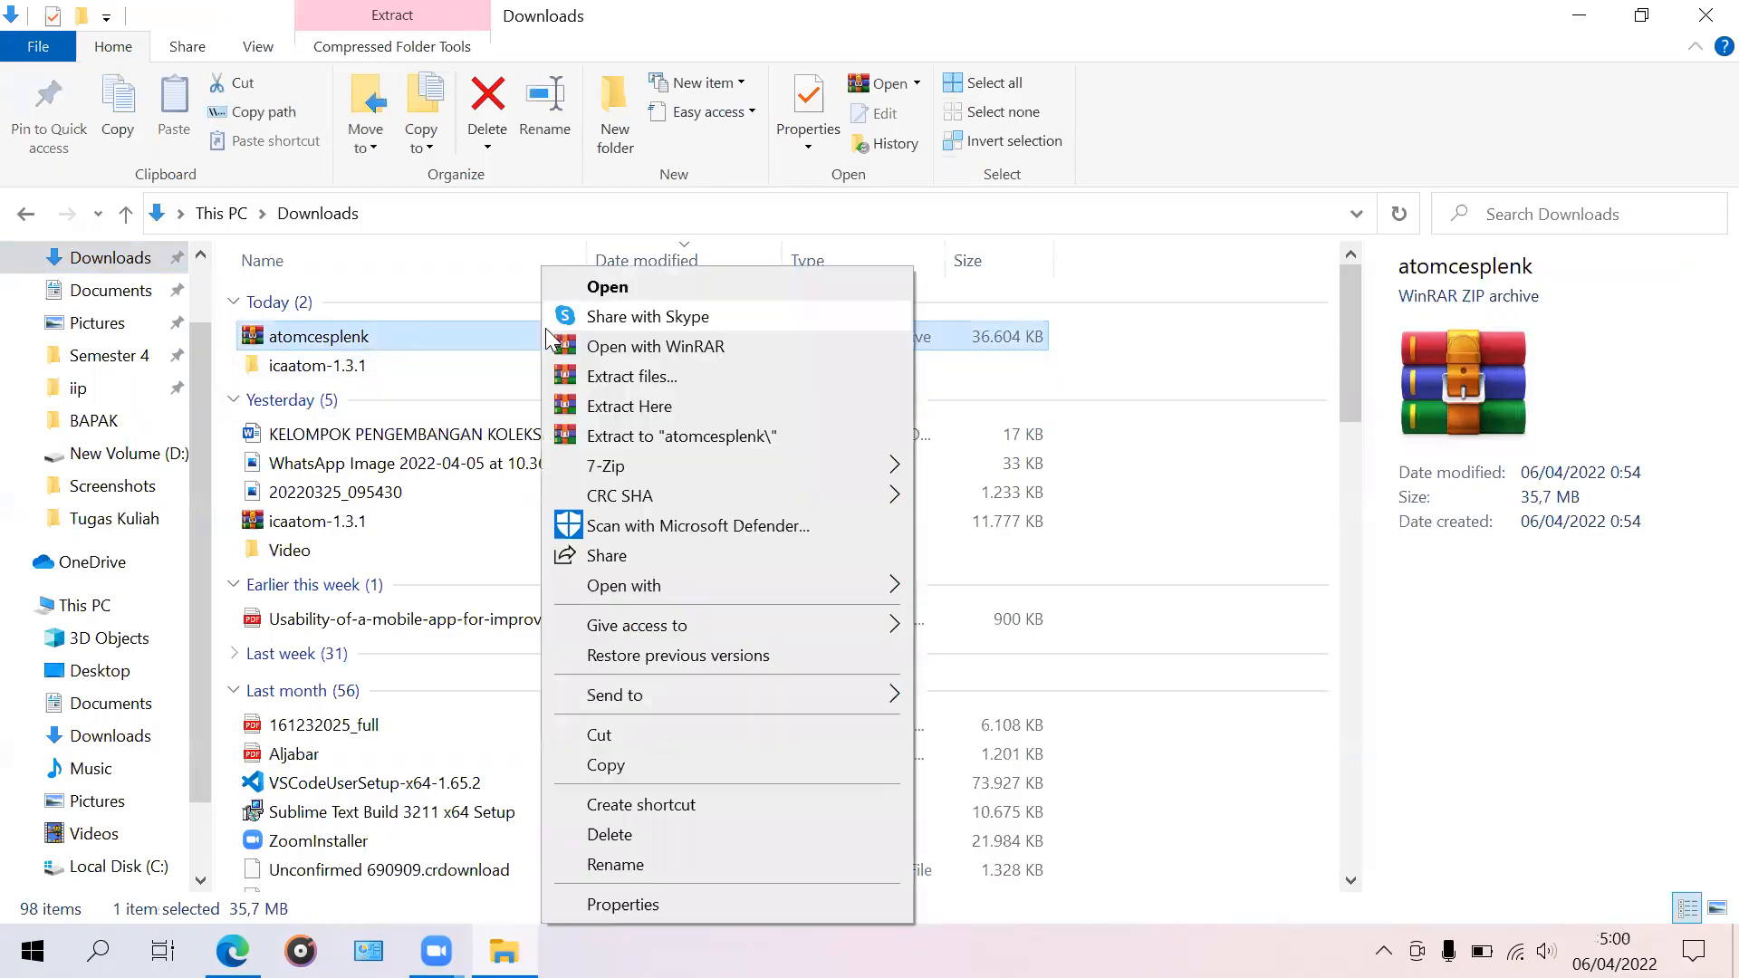
click(670, 443)
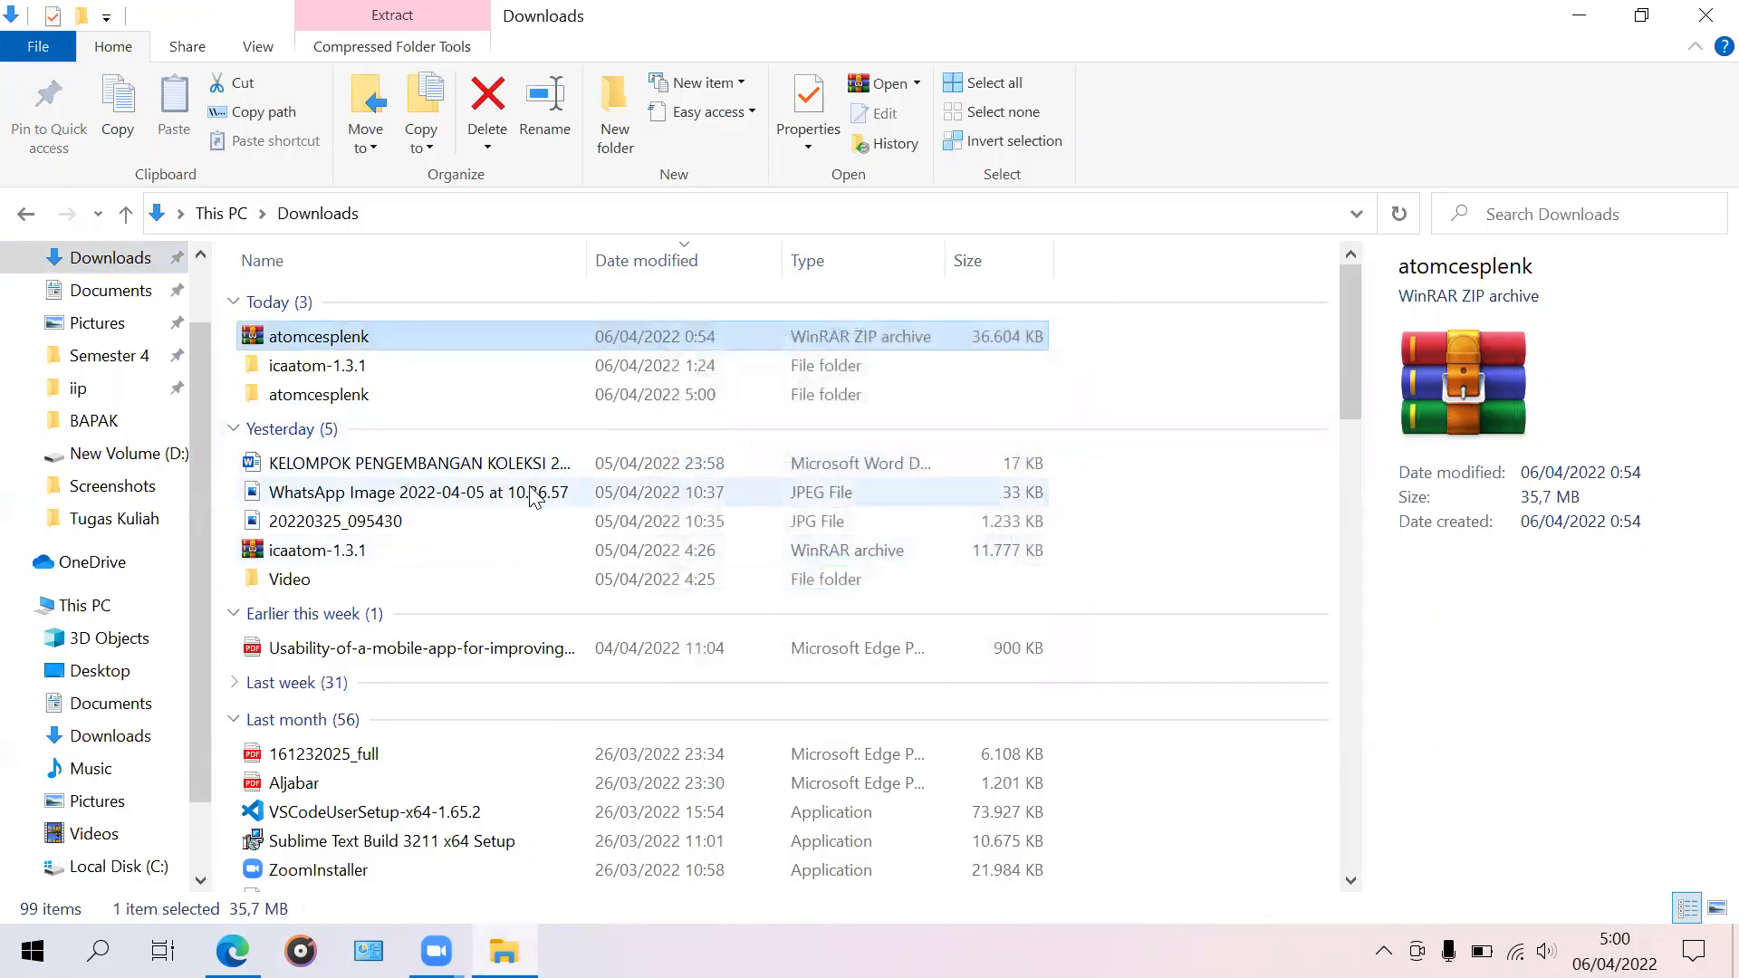
double_click(392, 390)
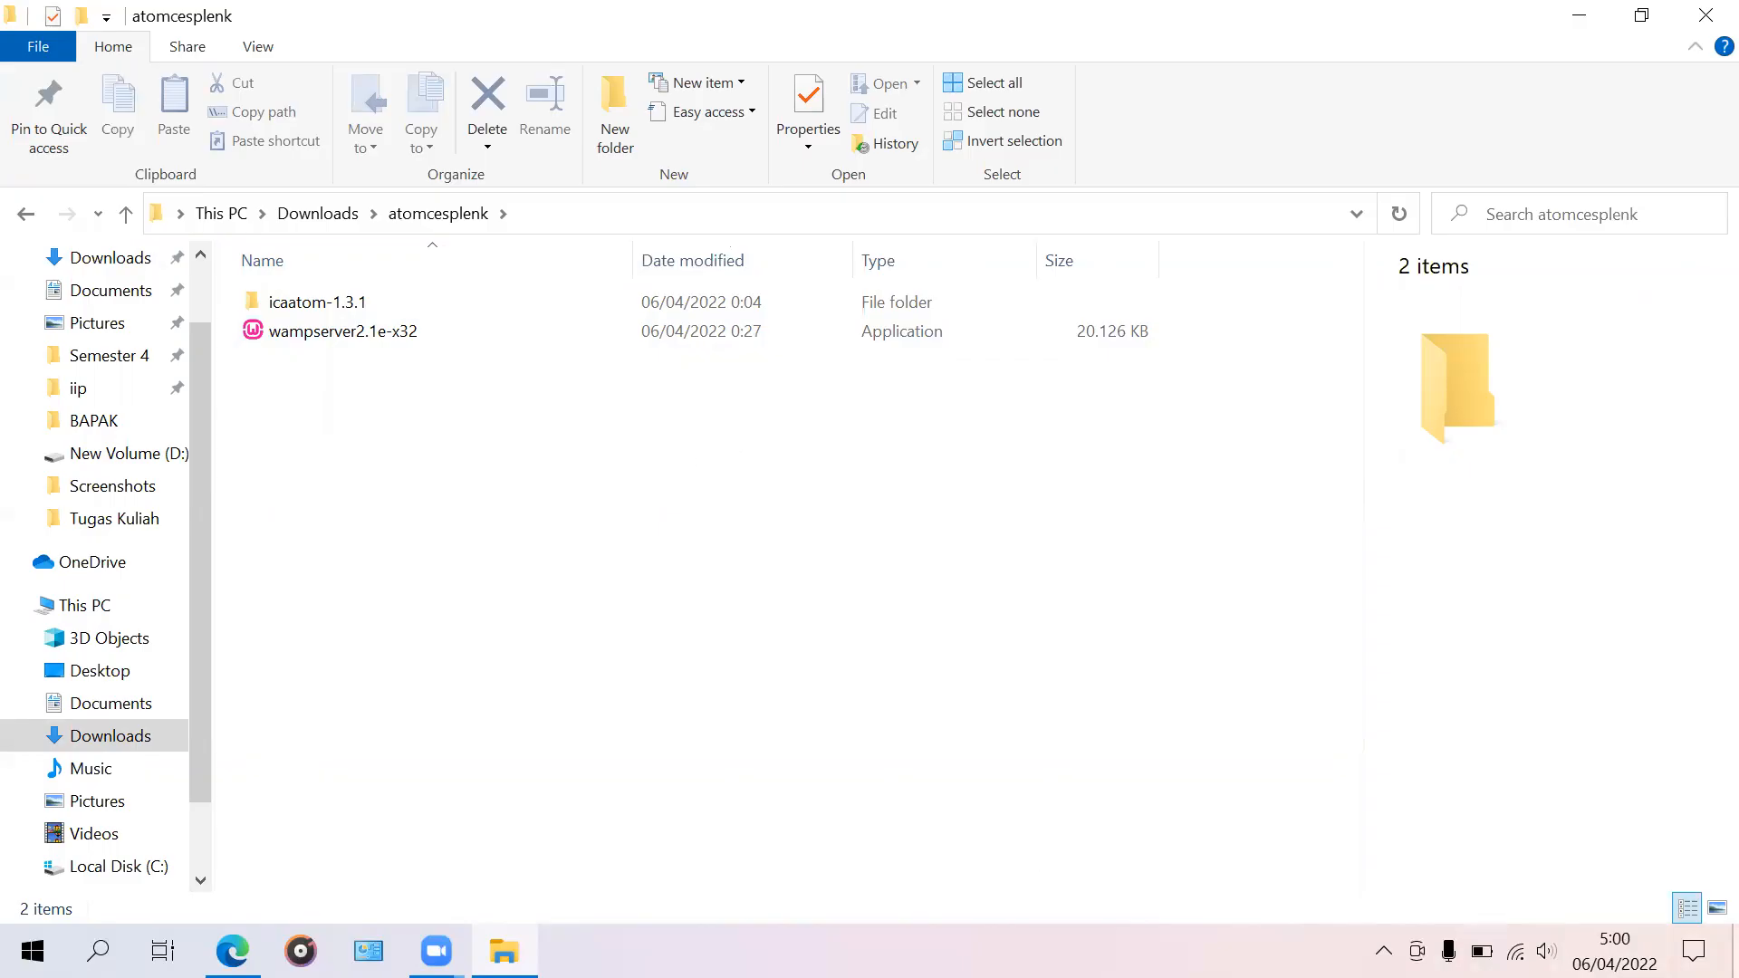
Step: Run the wampserver2.1e-x32 installer from the atomcesplenk folder
click(1736, 969)
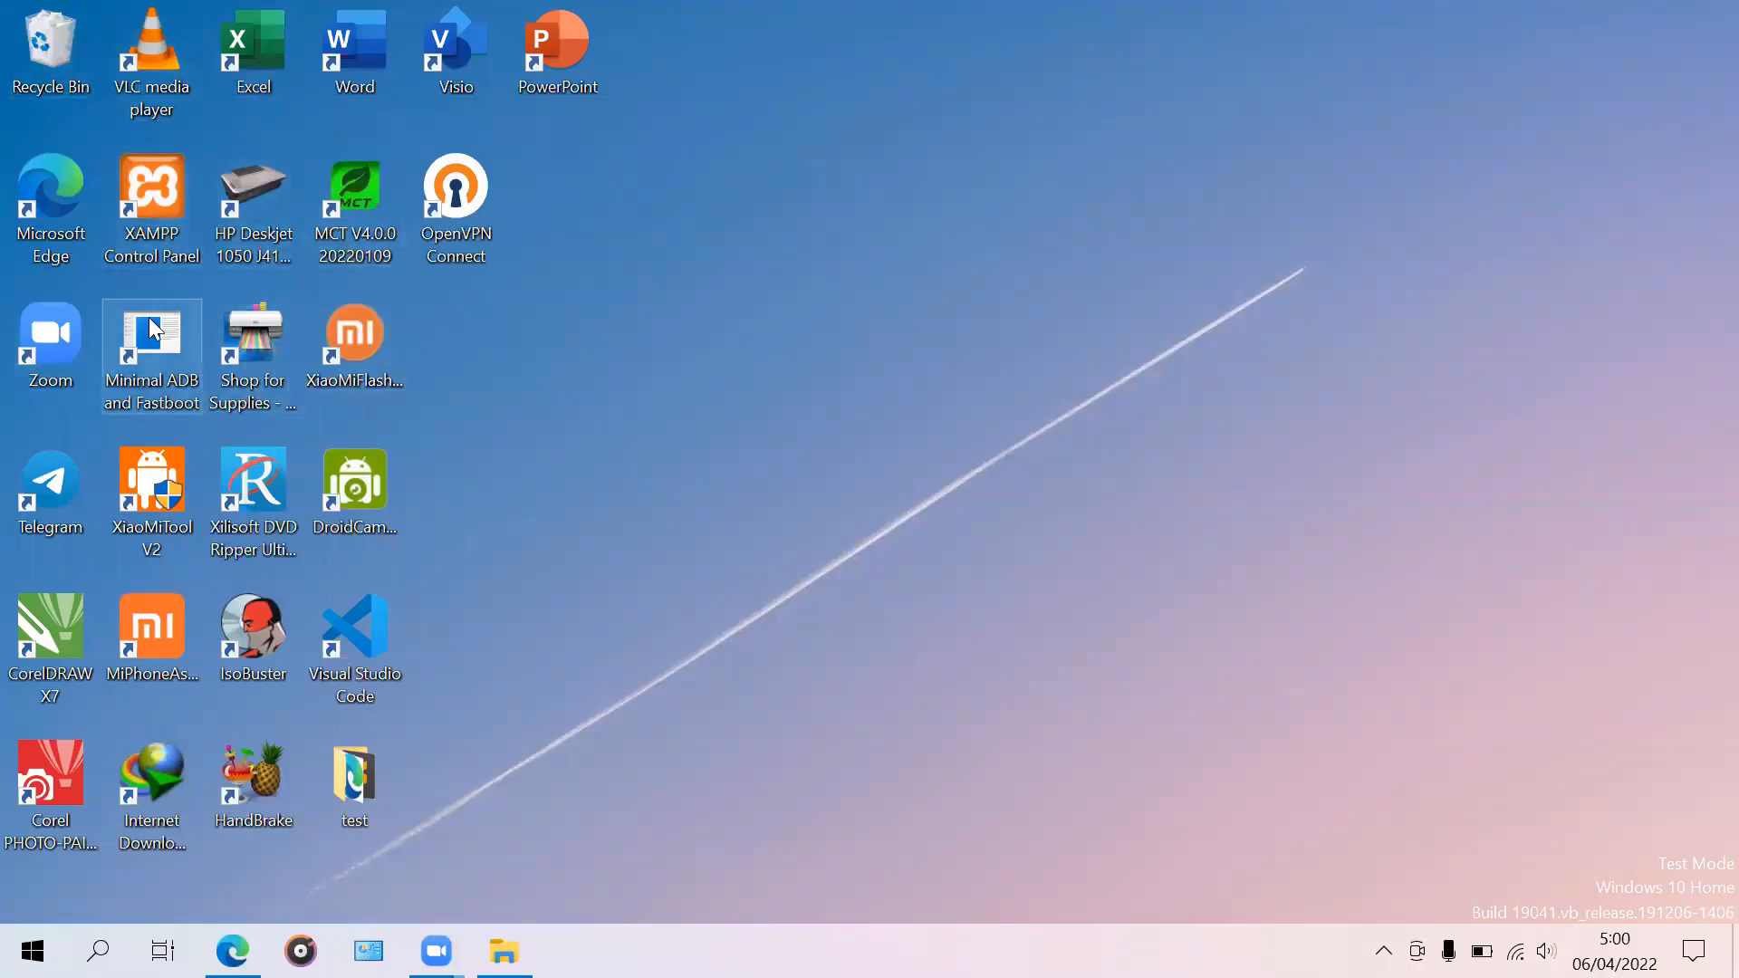
click(504, 951)
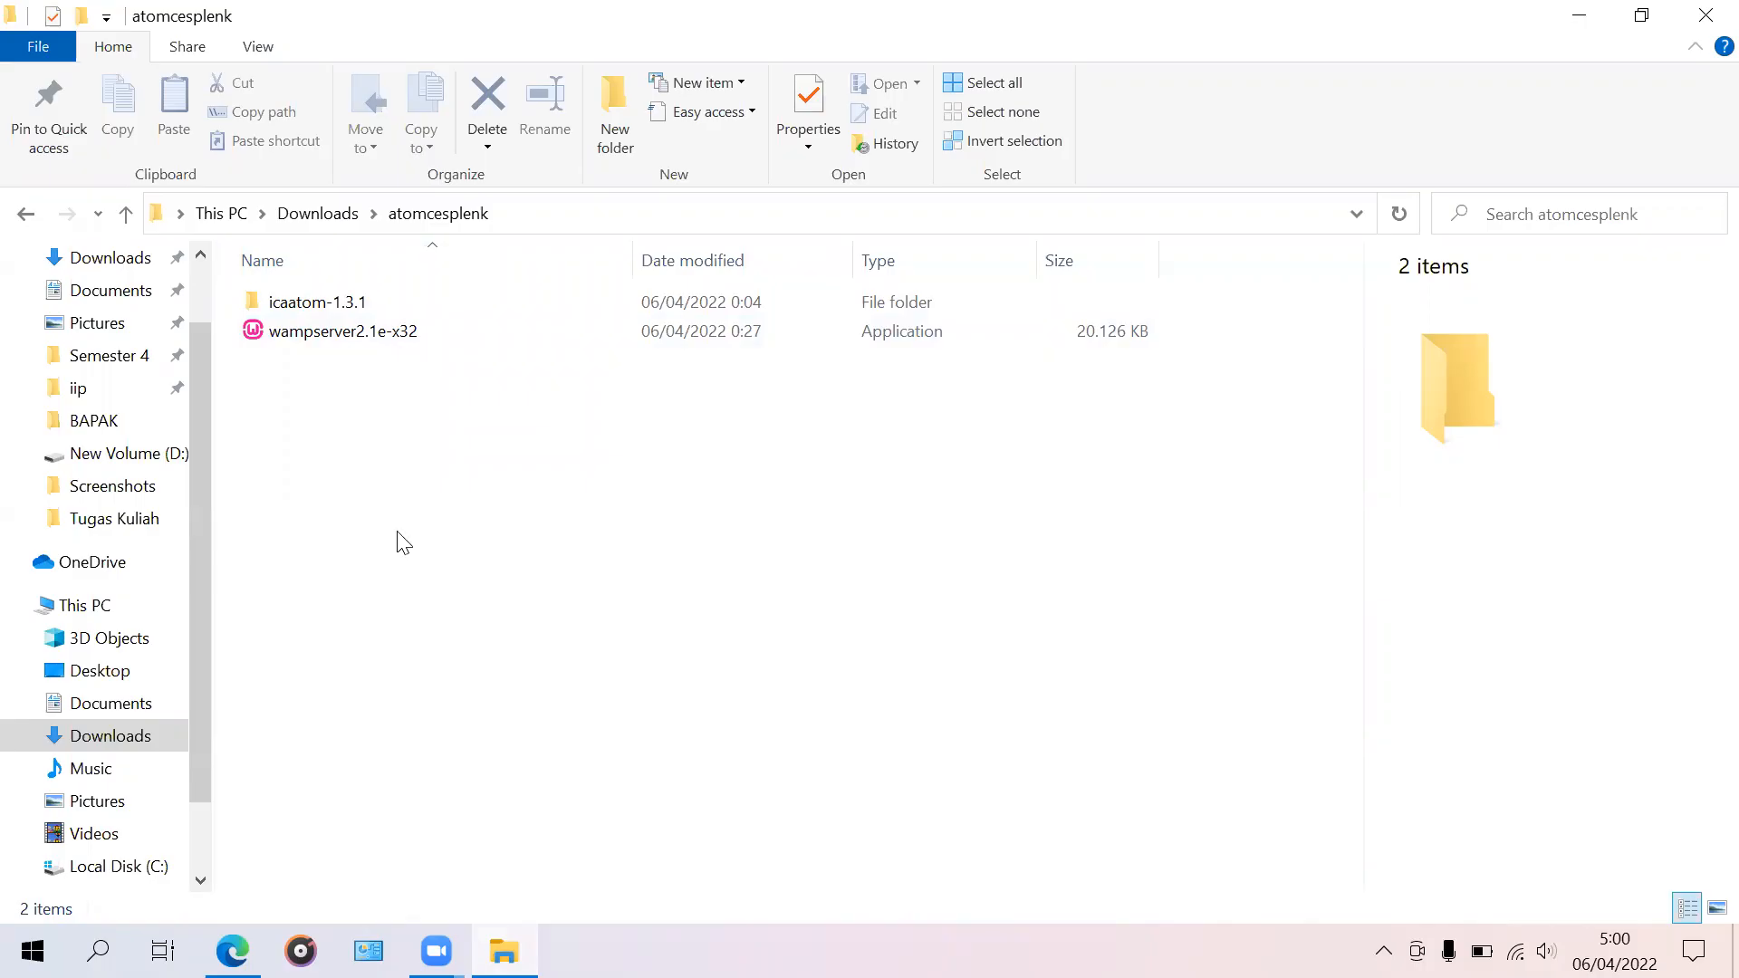
double_click(435, 333)
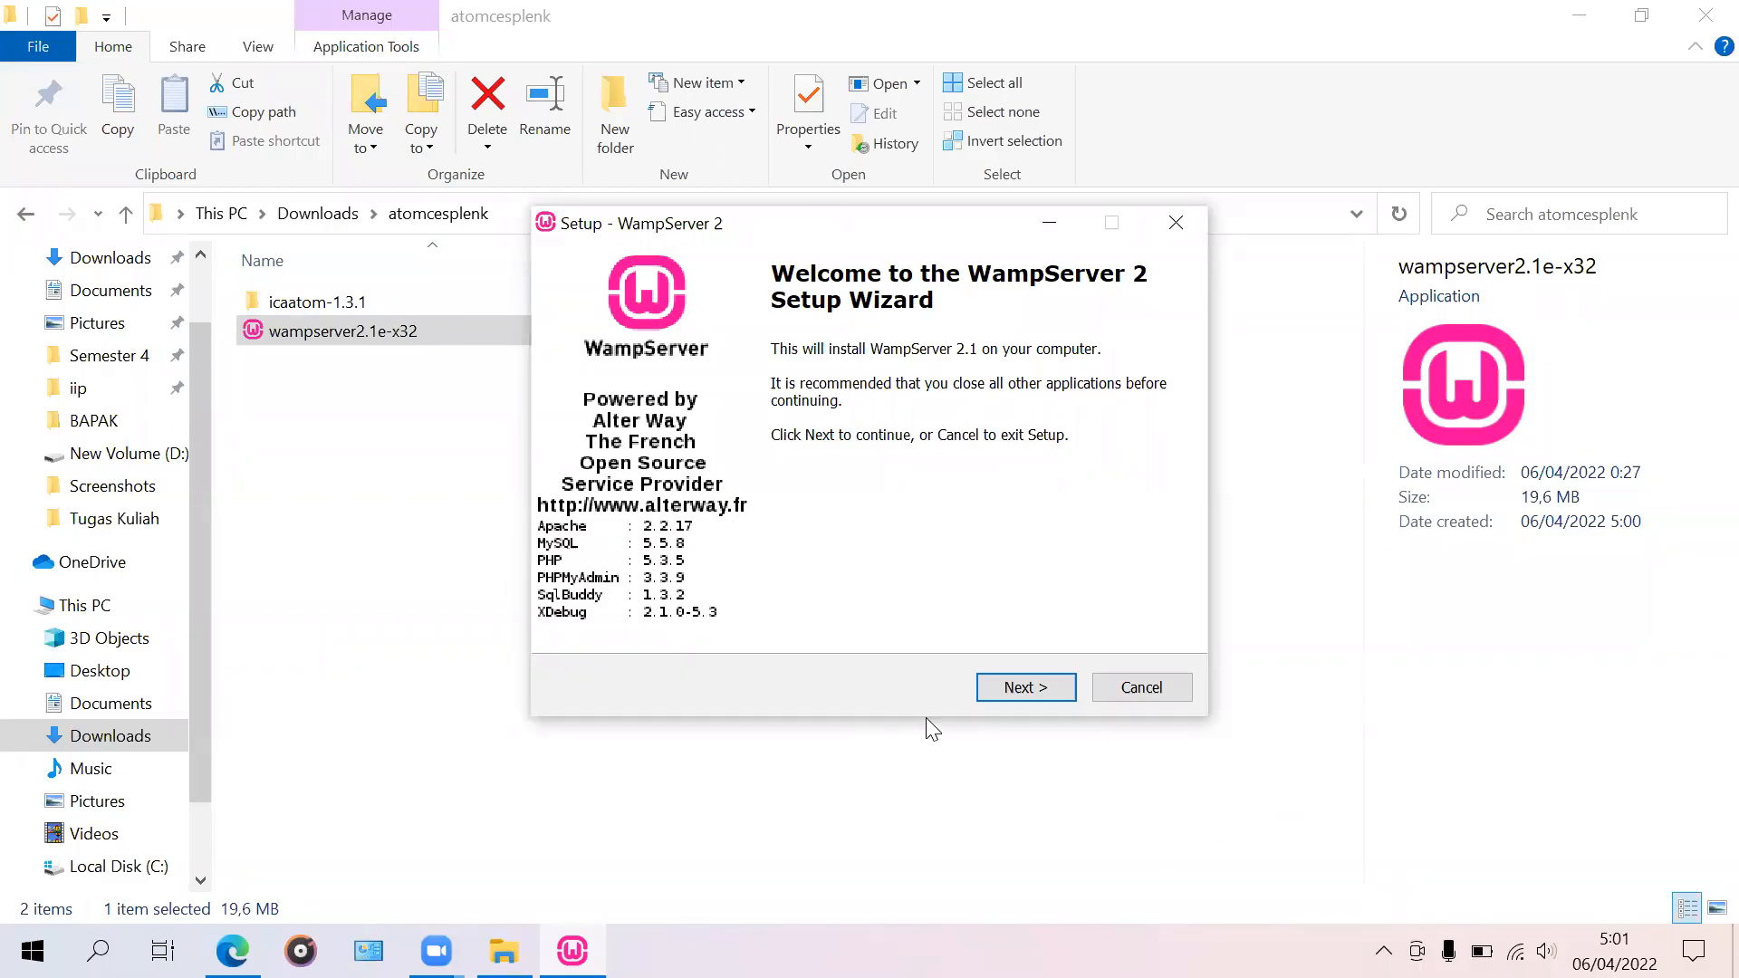
Step: Accept the WampServer 2 license agreement and advance to the c:\wamp destination page
click(1029, 693)
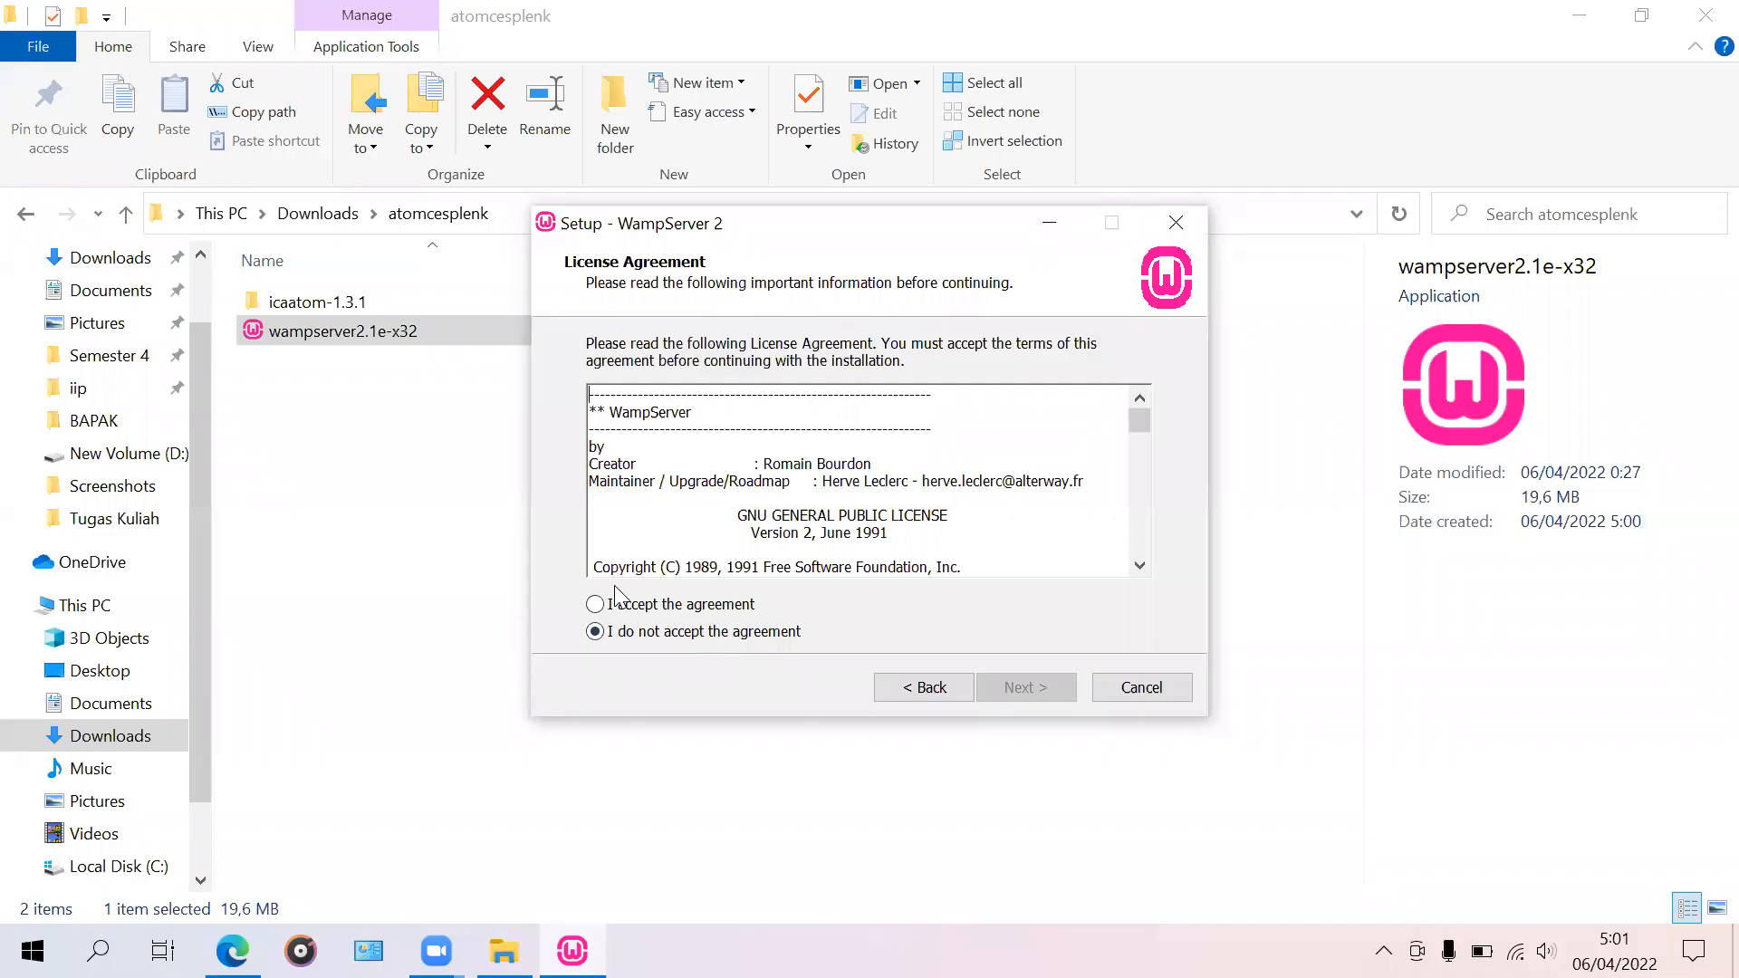
click(615, 610)
click(1020, 690)
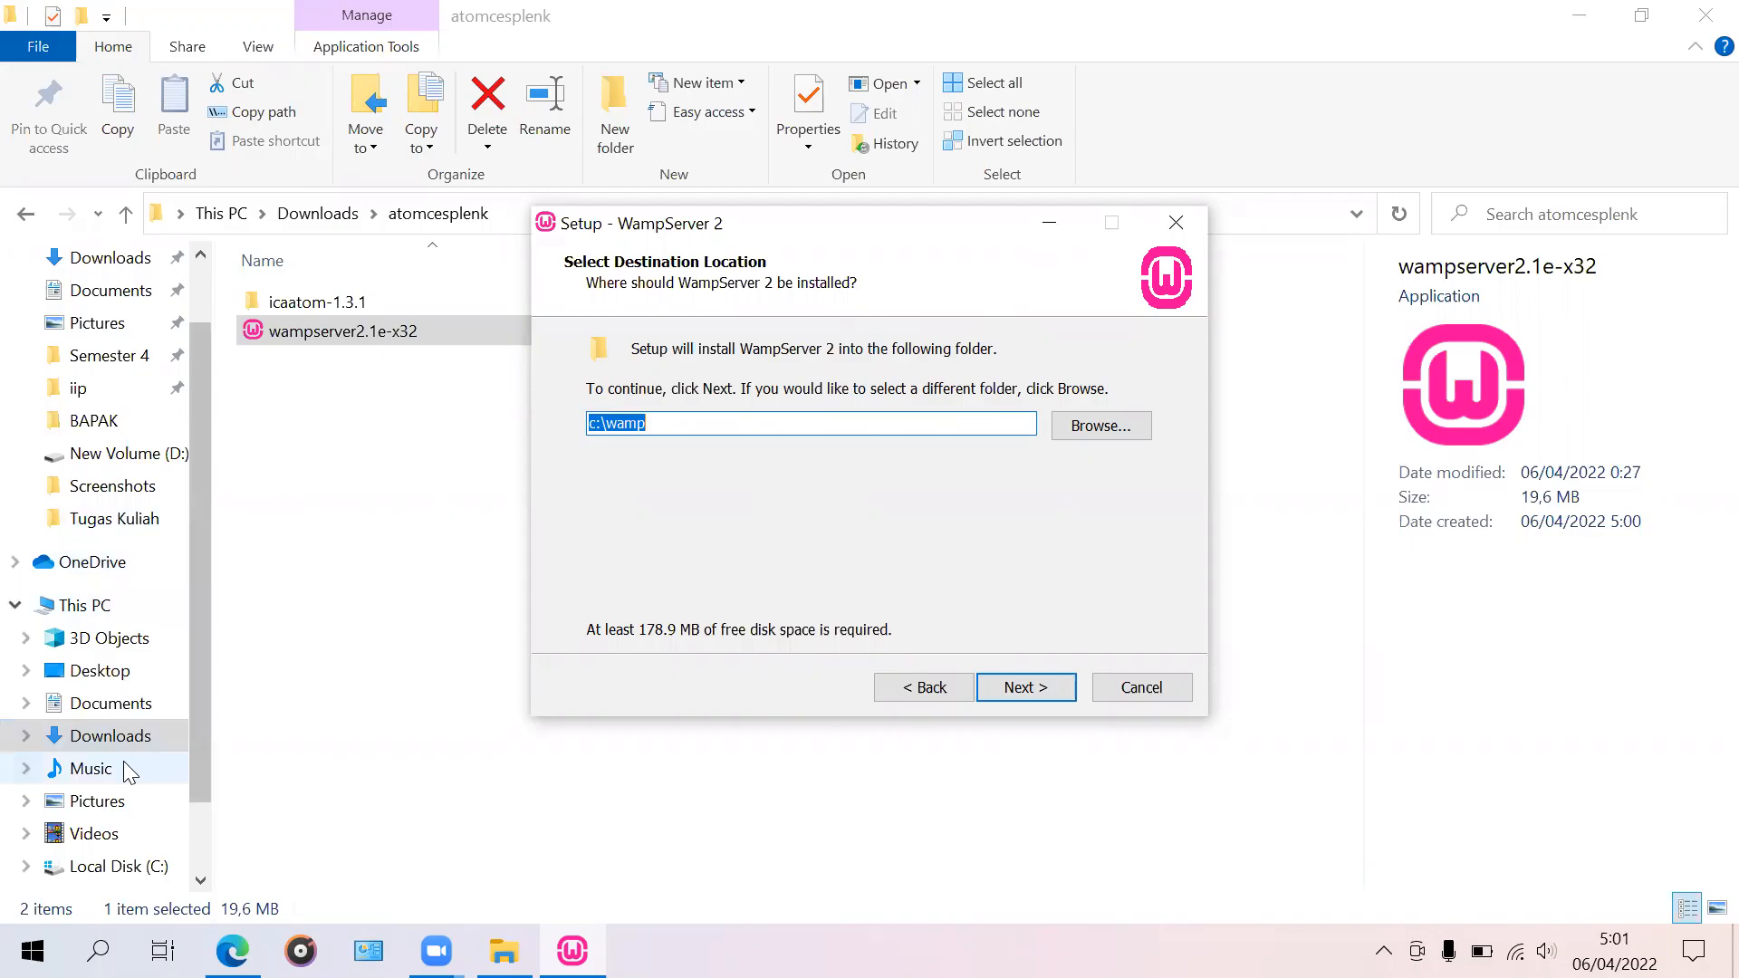
scroll(140, 815, down, 2)
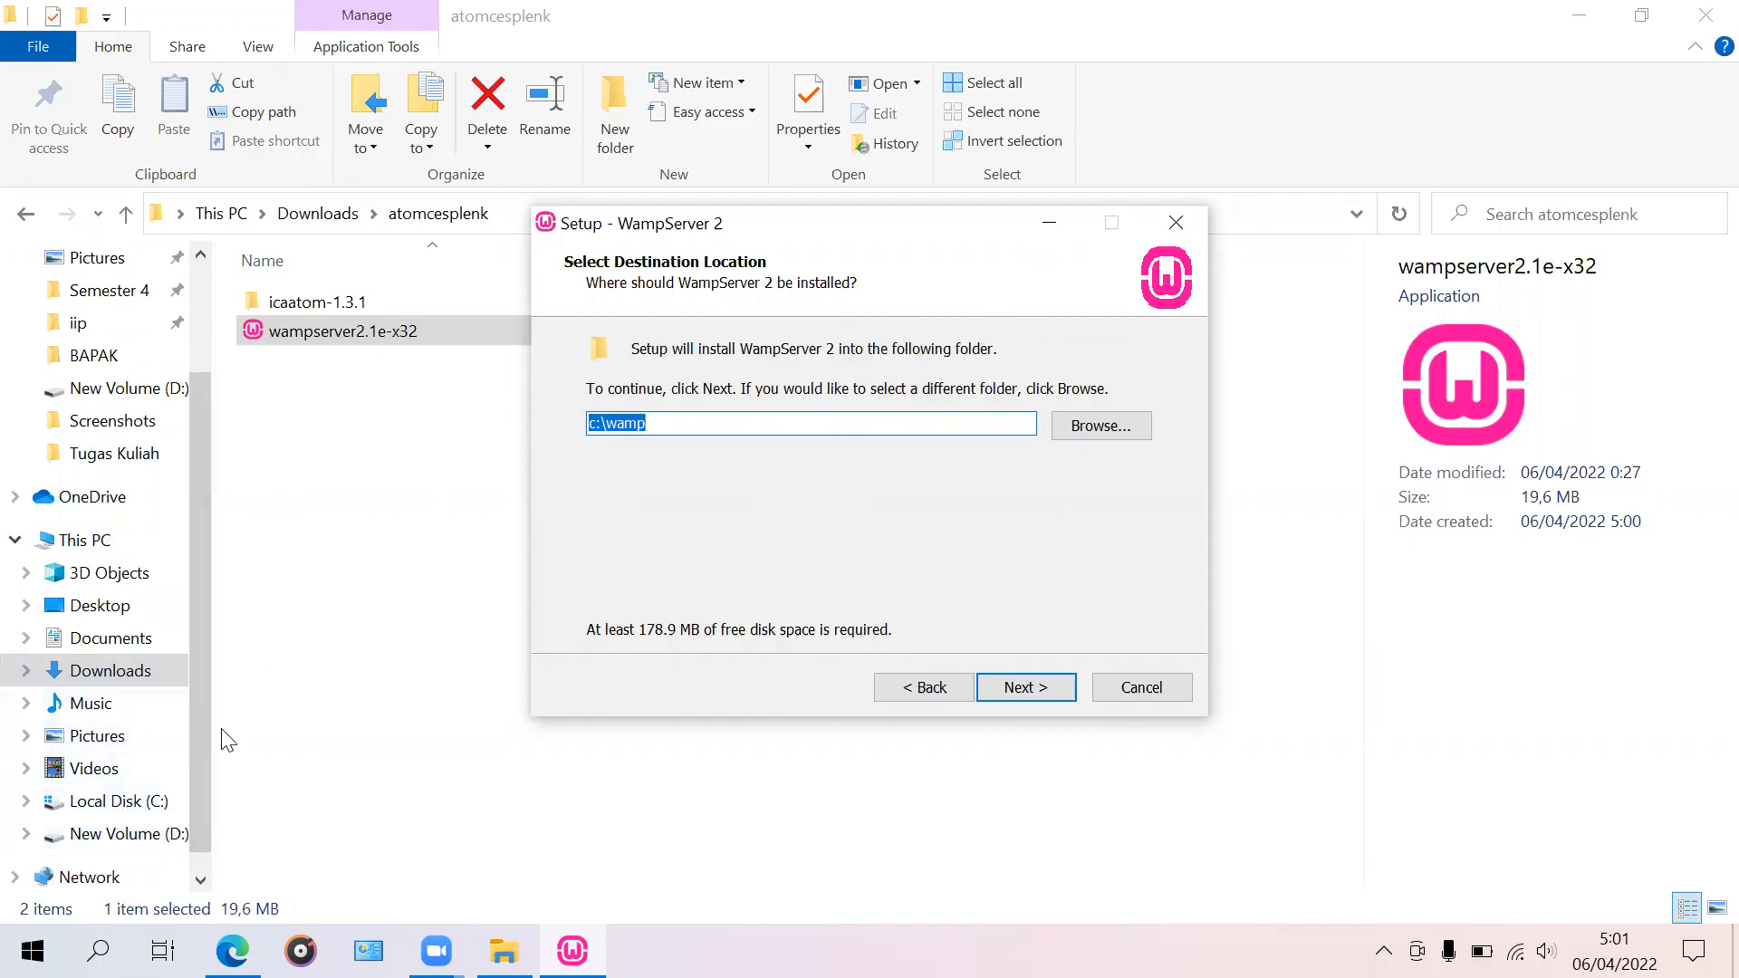
drag(1032, 216, 1196, 179)
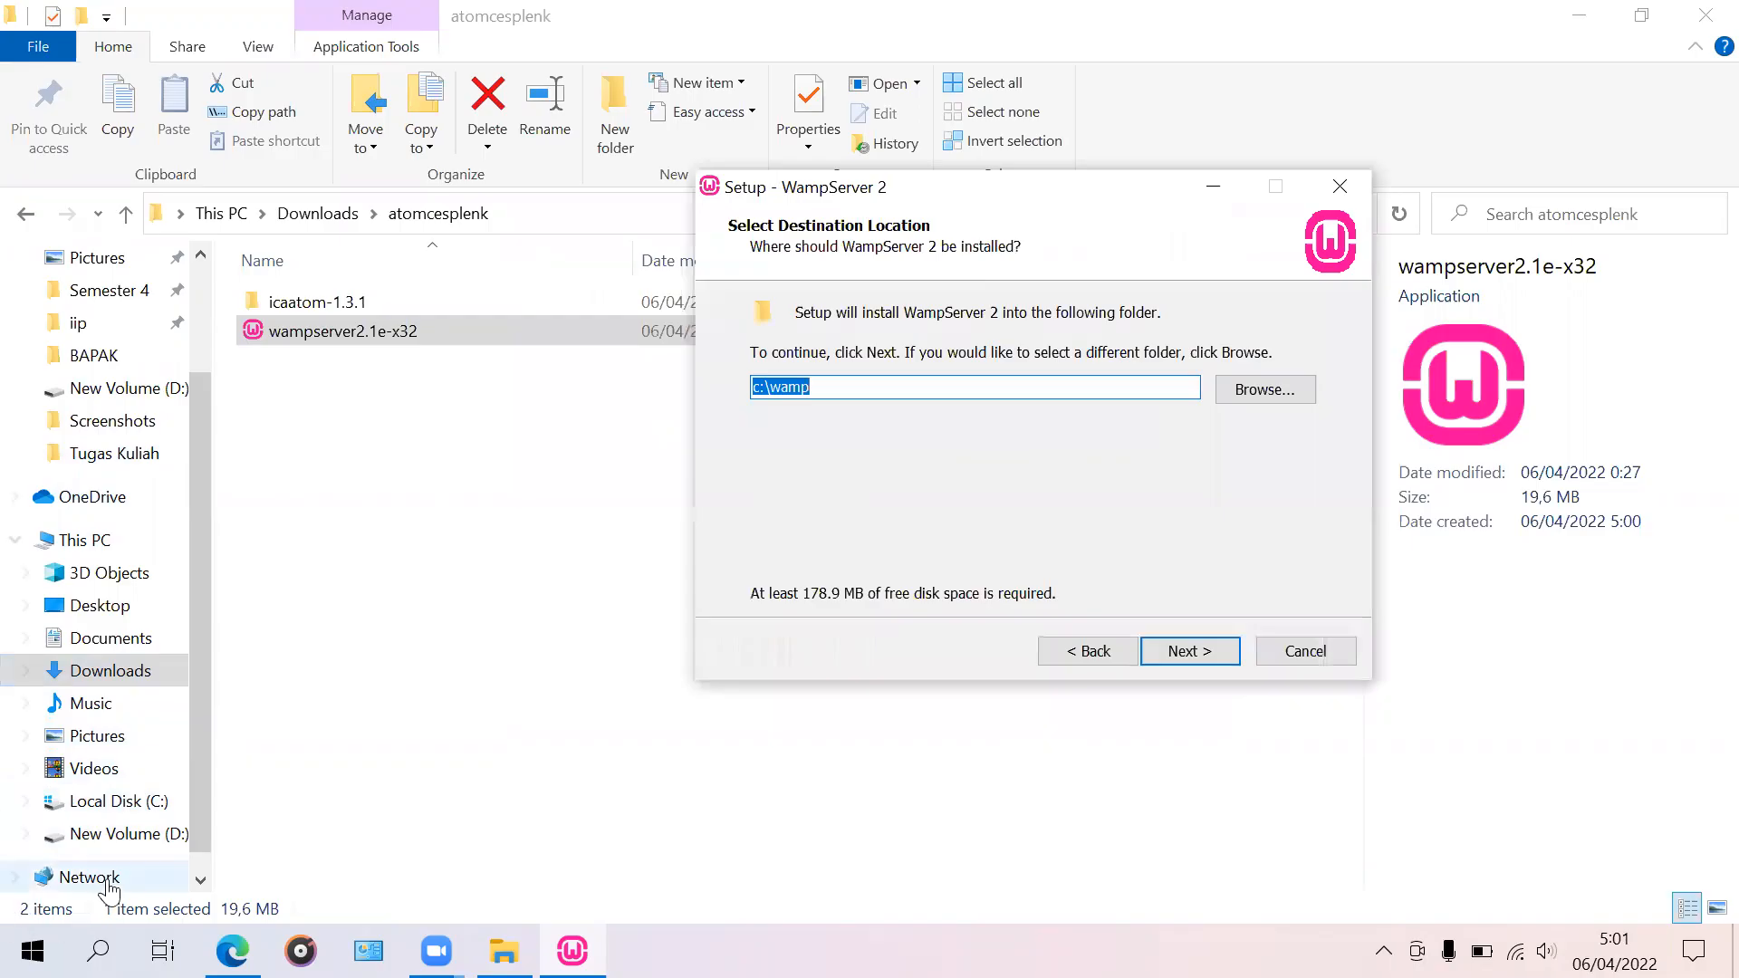
Step: Create a new folder named wamp on New Volume (D:)
click(136, 833)
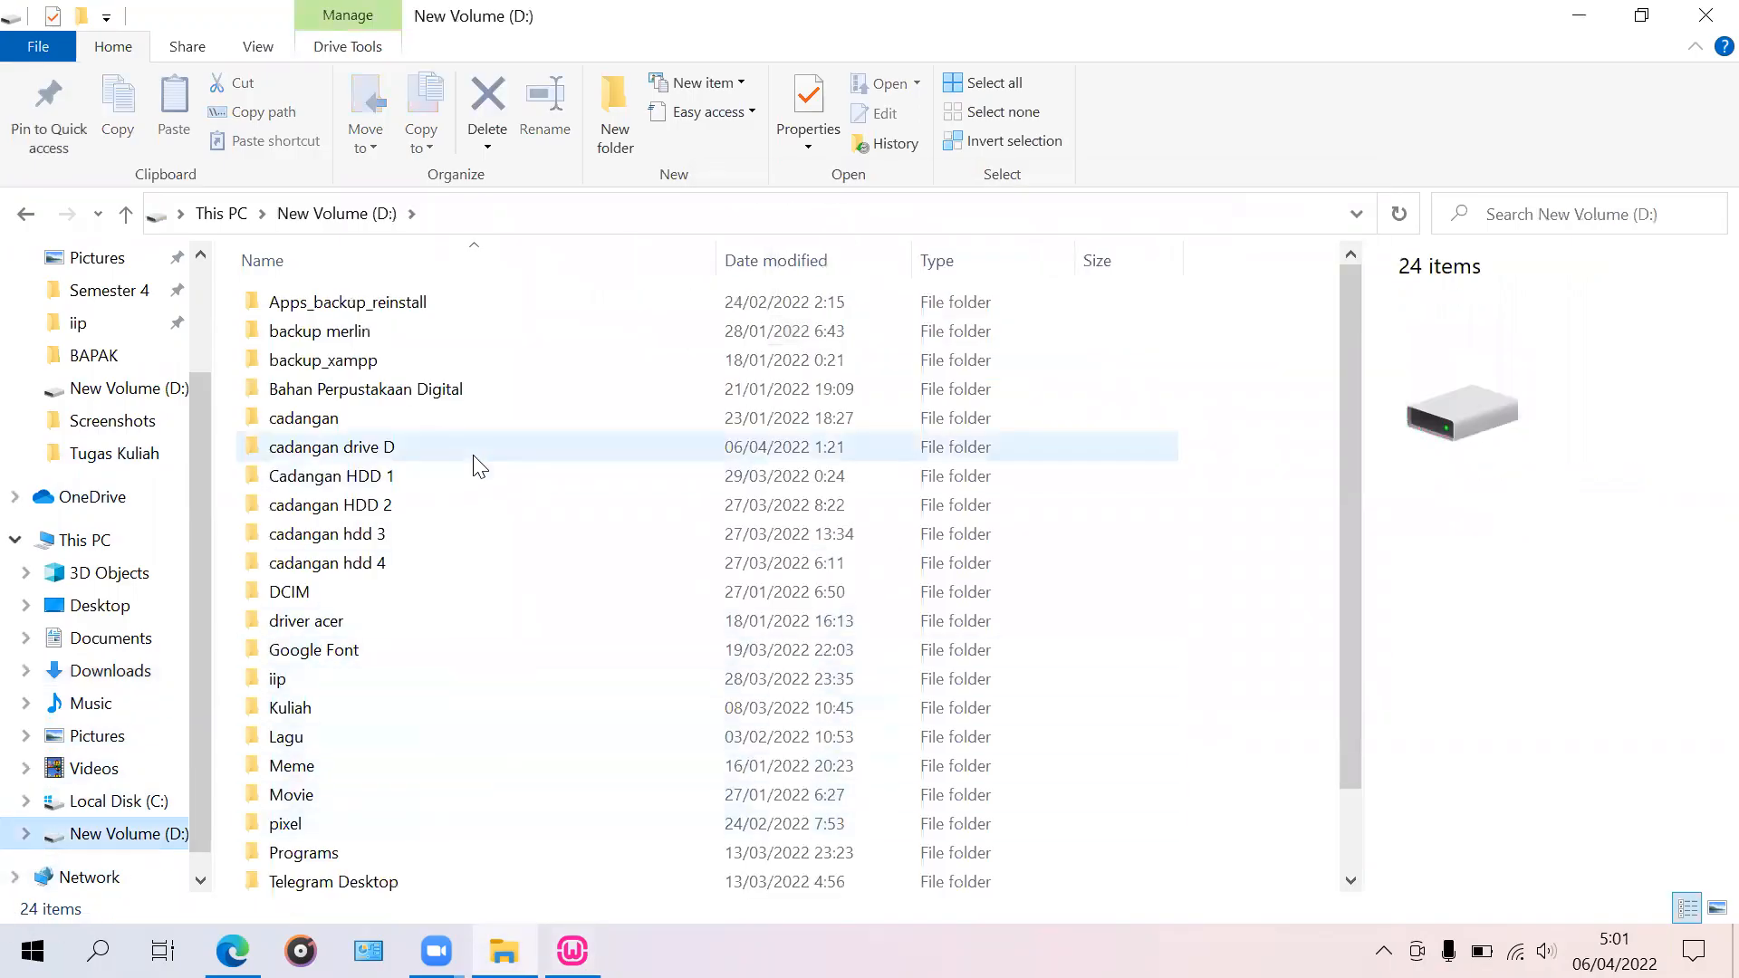
scroll(474, 471, down, 1)
scroll(497, 726, up, 1)
scroll(502, 722, down, 1)
scroll(498, 729, up, 1)
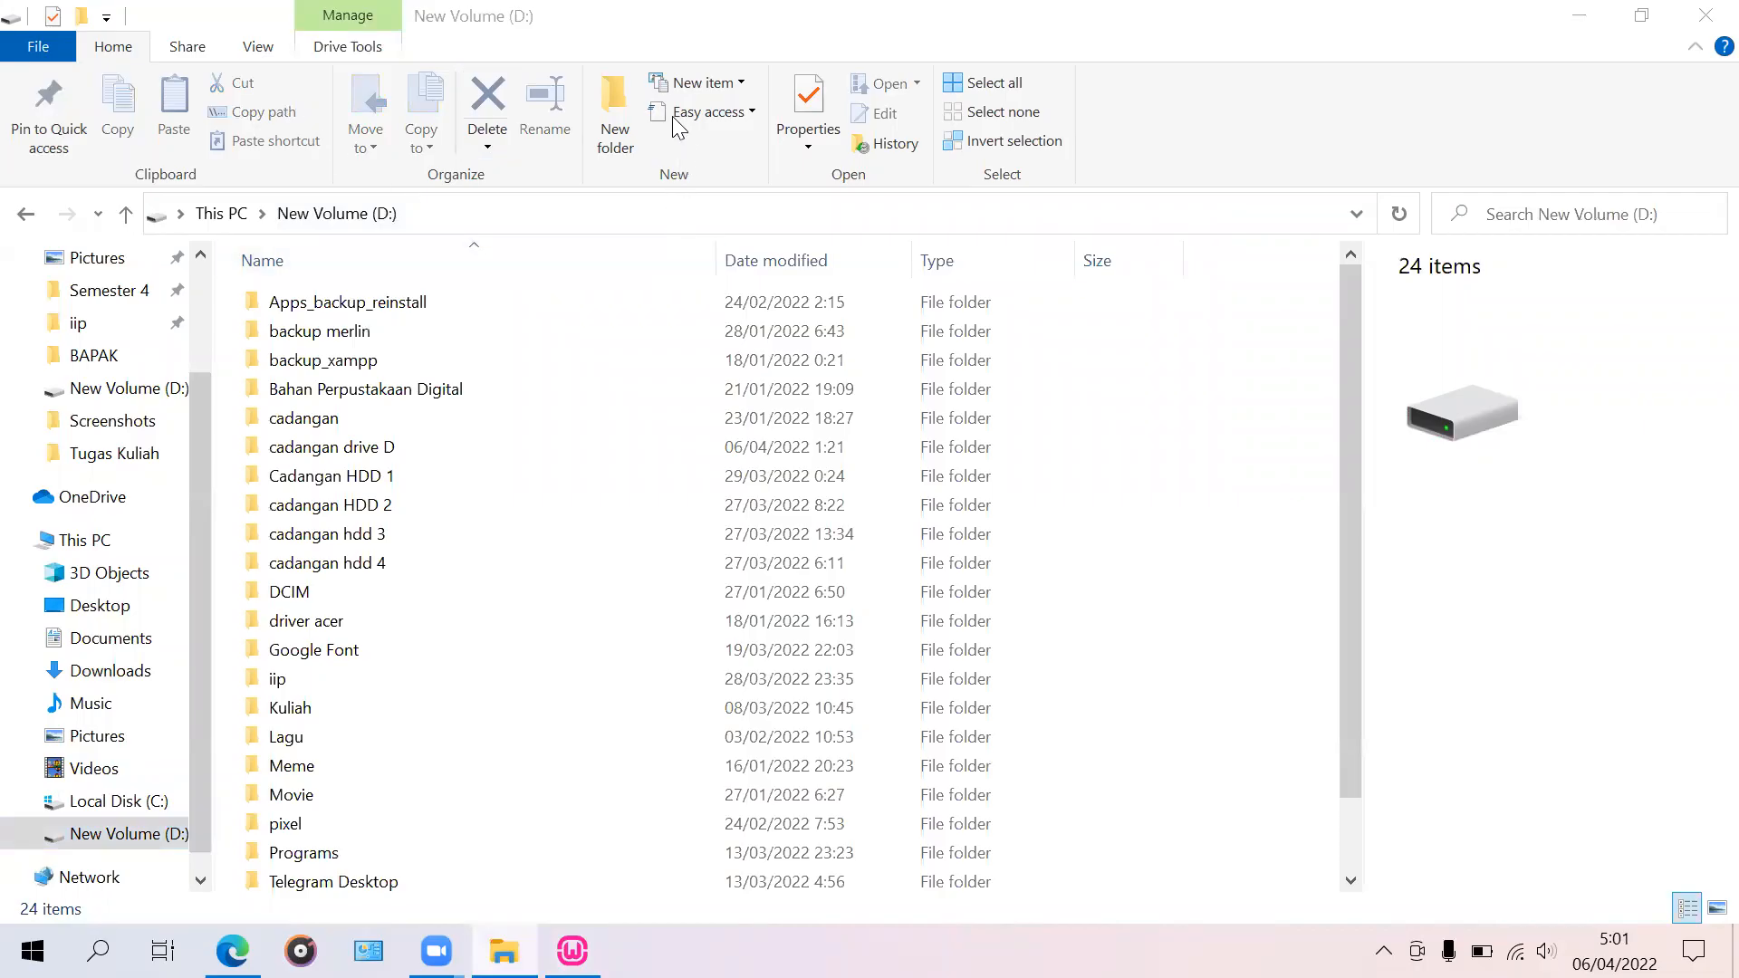
click(615, 118)
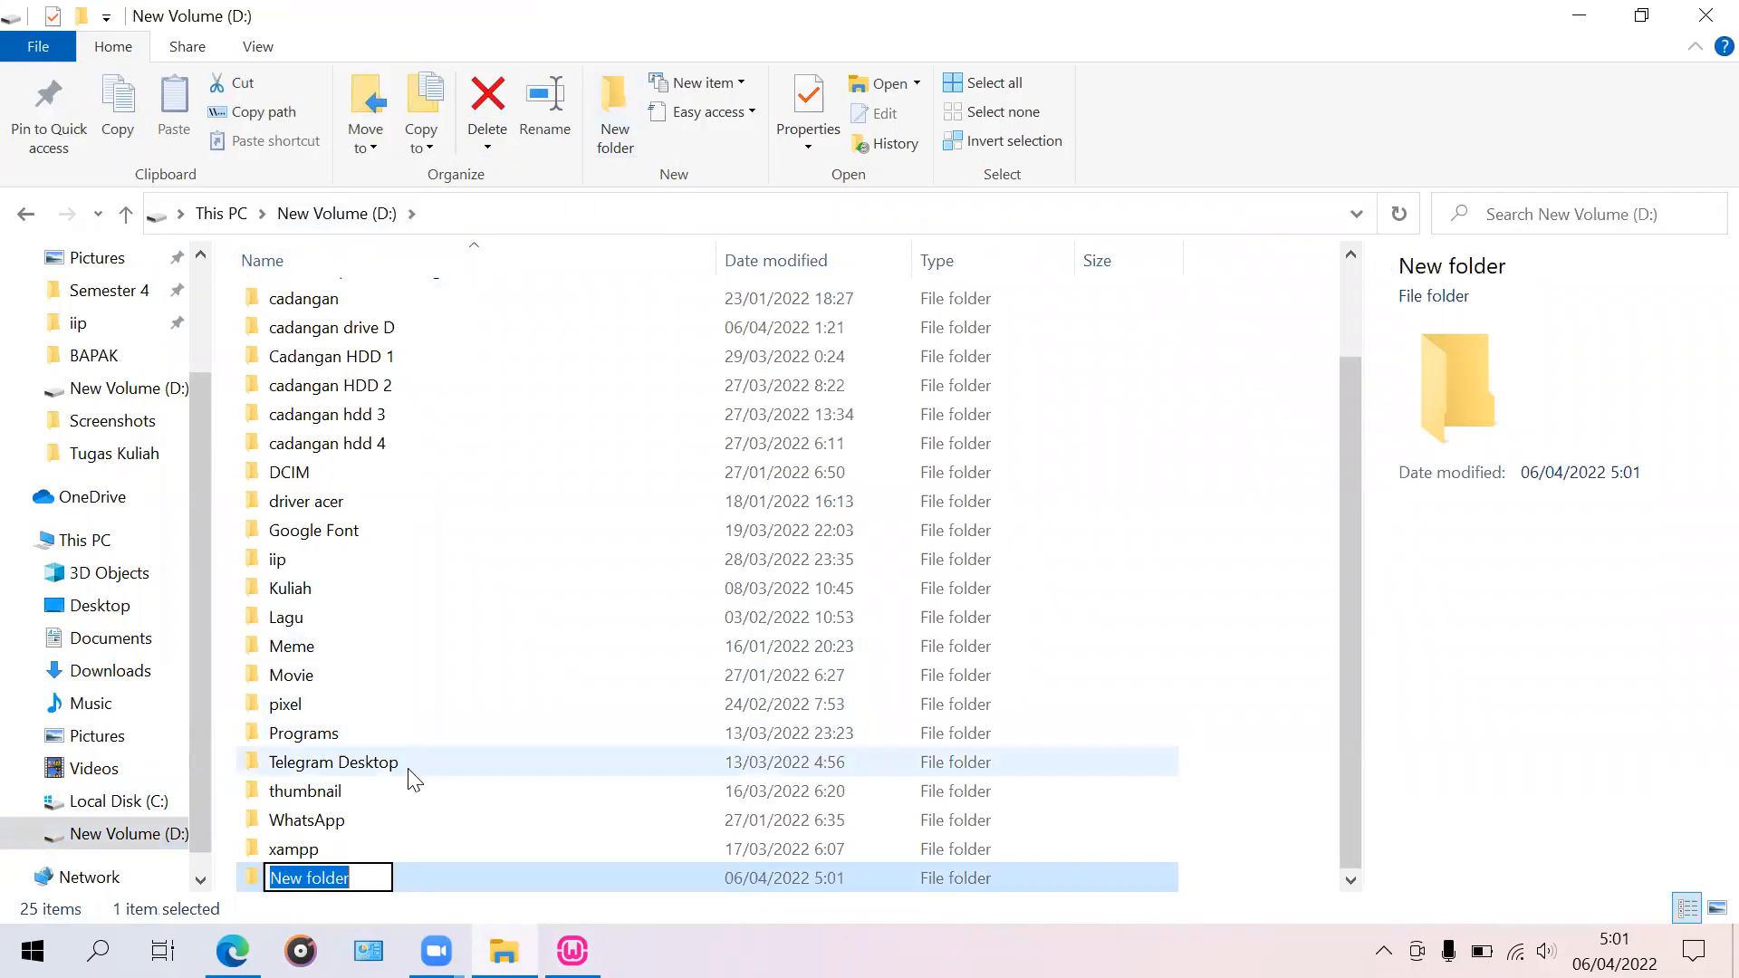
text(wa)
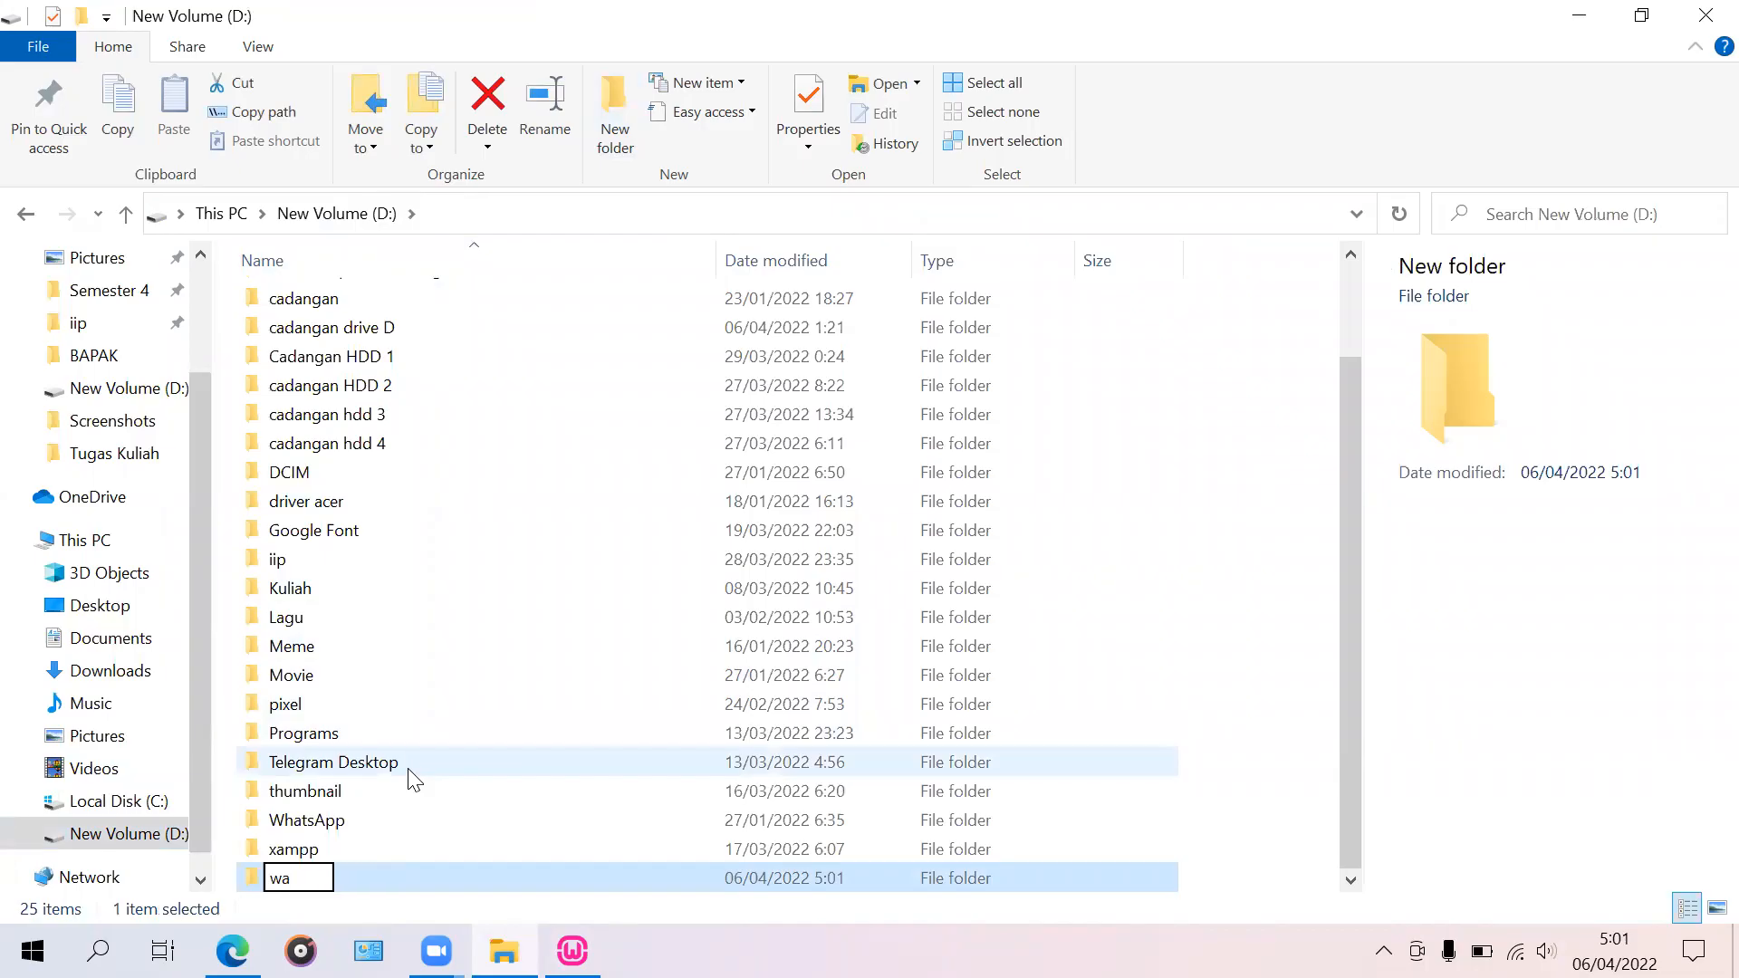
text(mp)
key(Return)
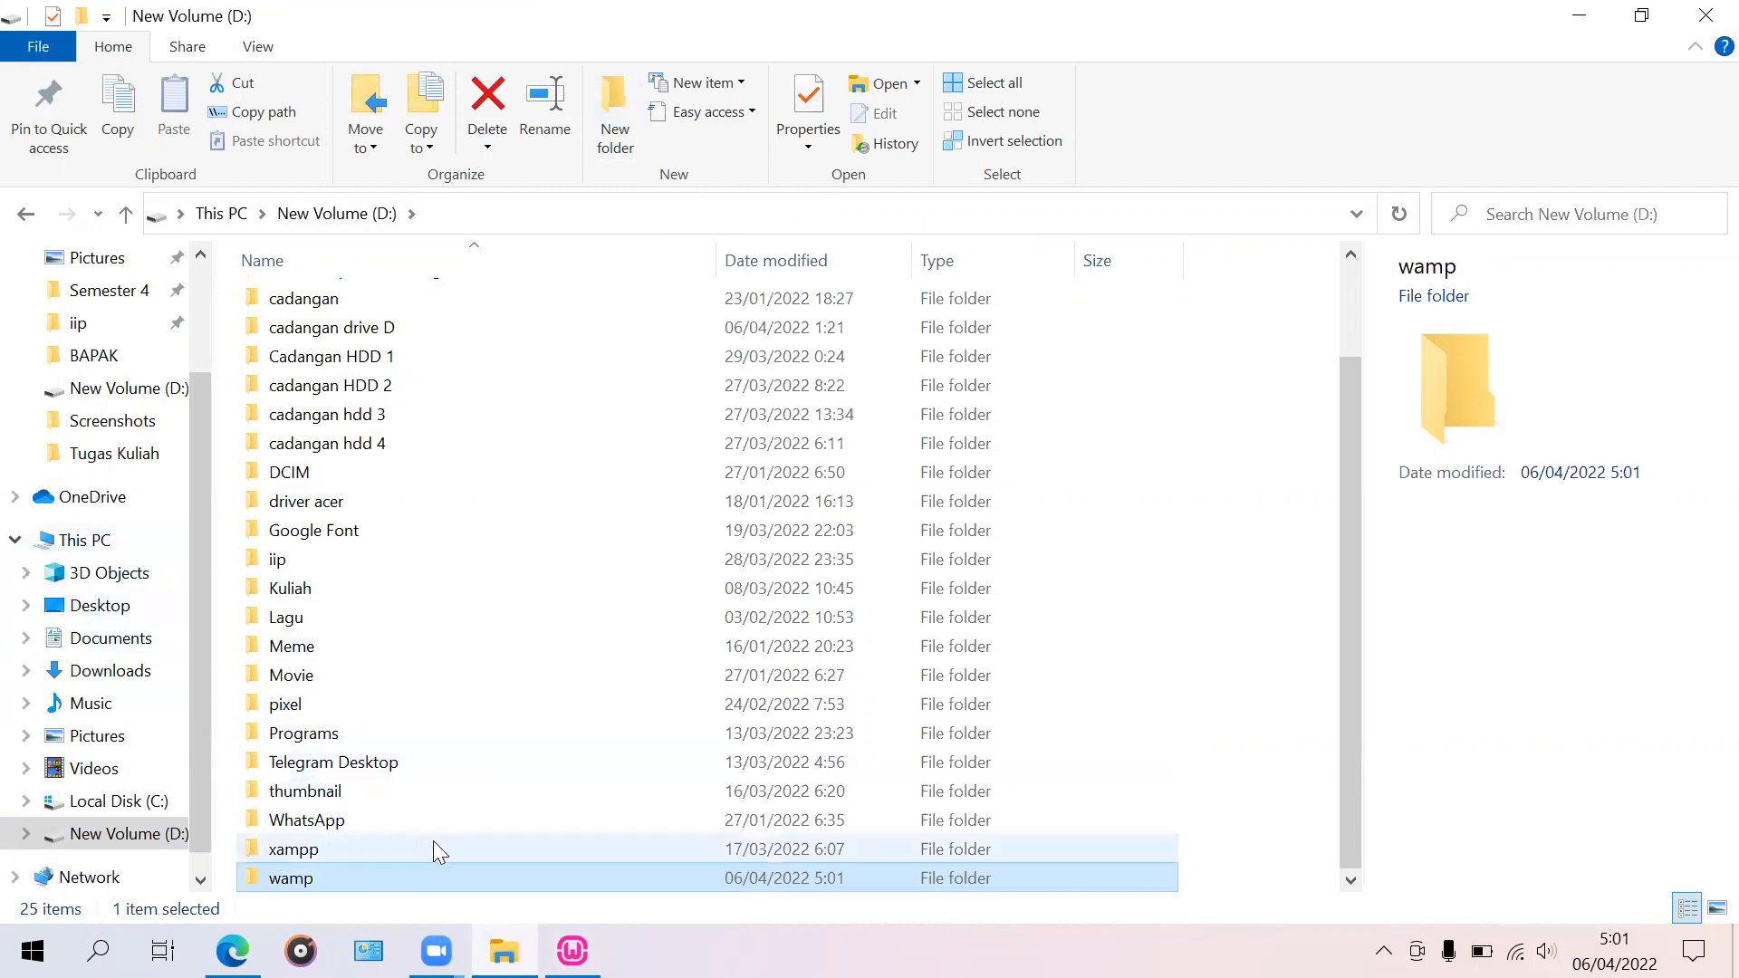
Step: Browse to the wamp folder on drive D as the install destination
mouse_move(572, 951)
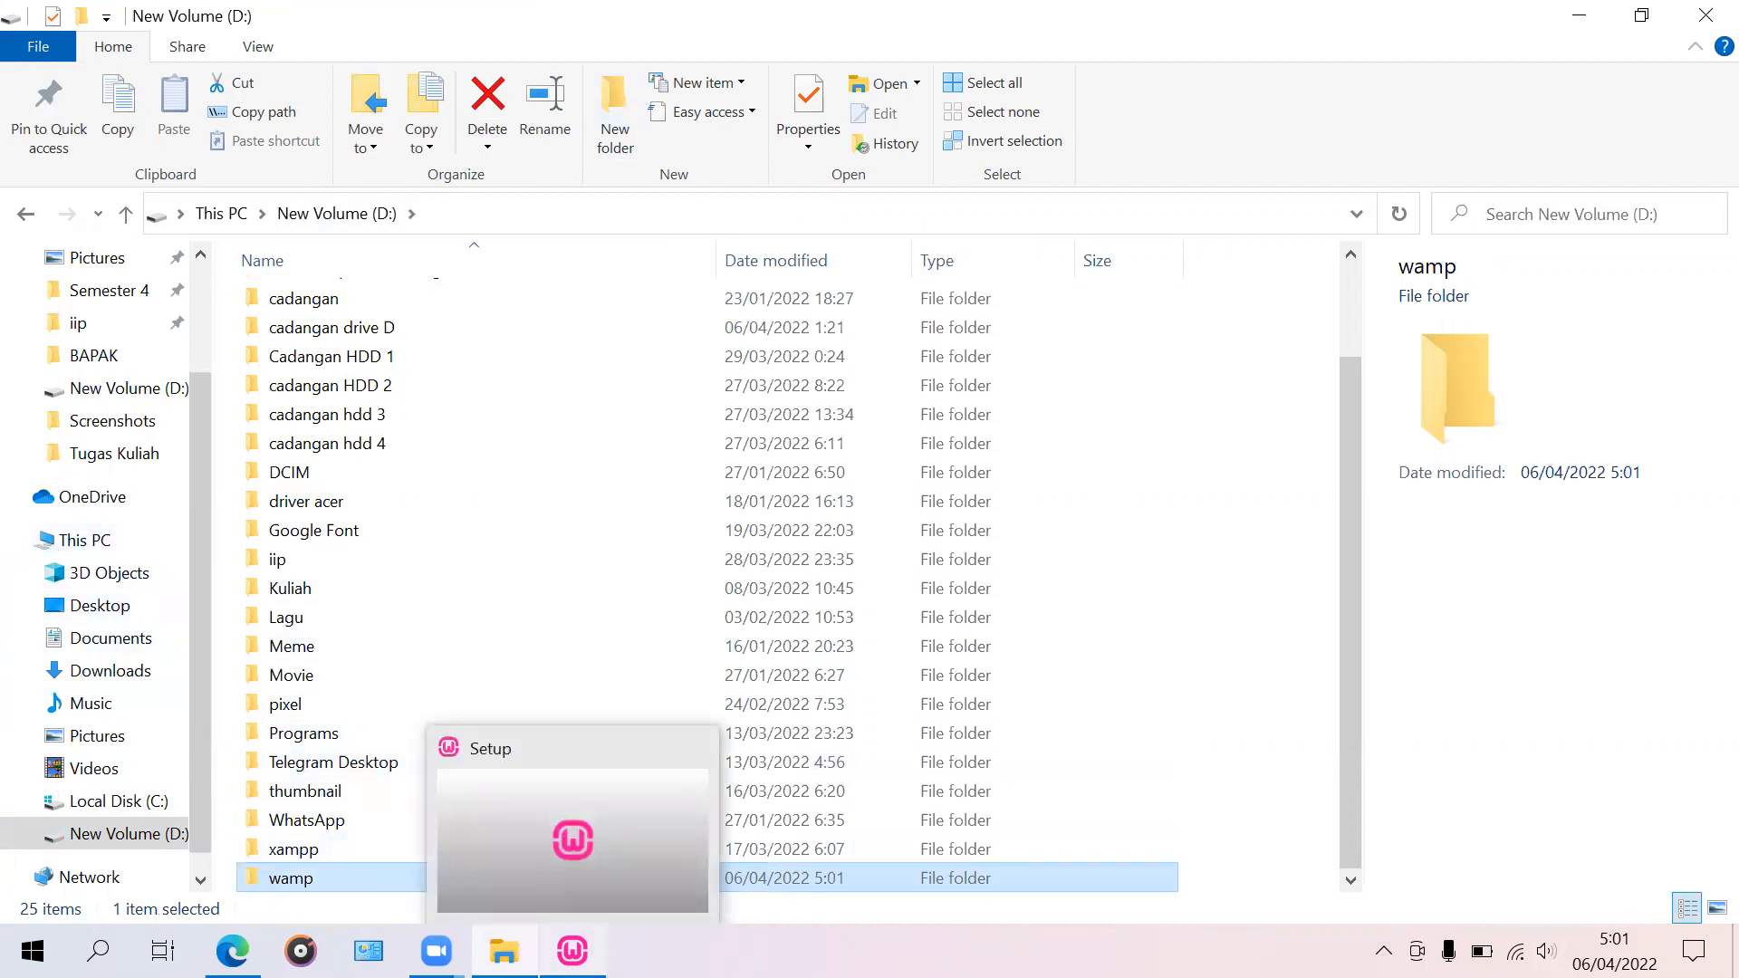
click(634, 863)
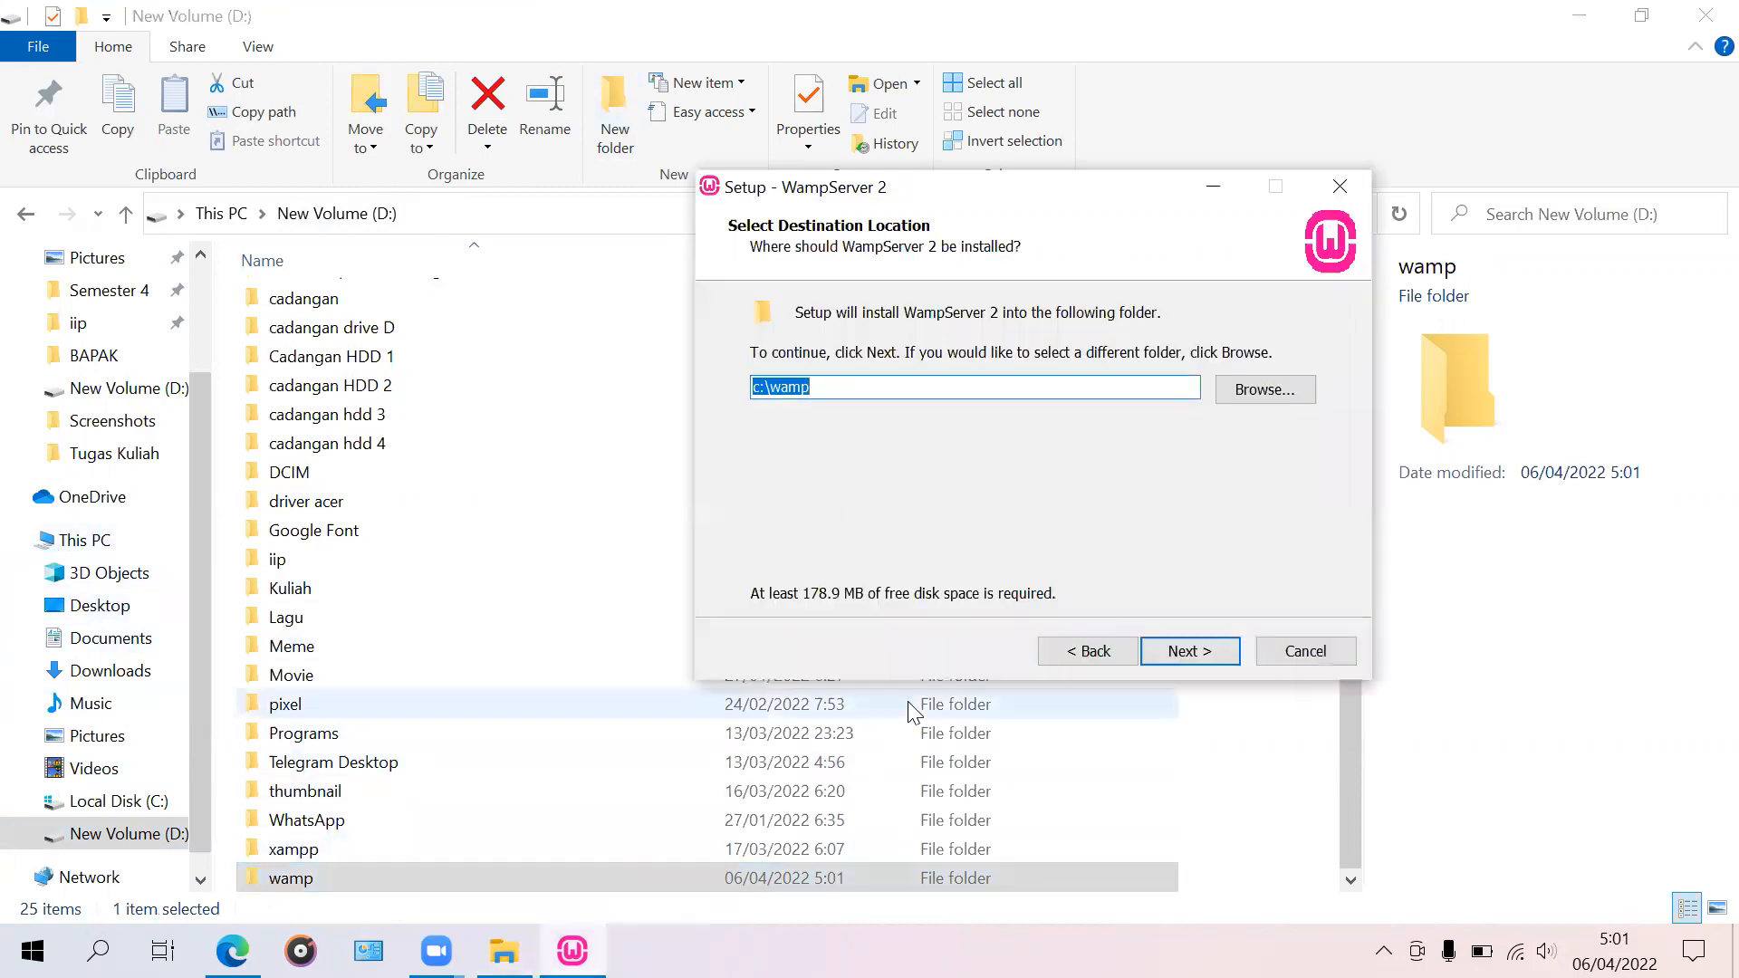
click(1265, 389)
click(924, 344)
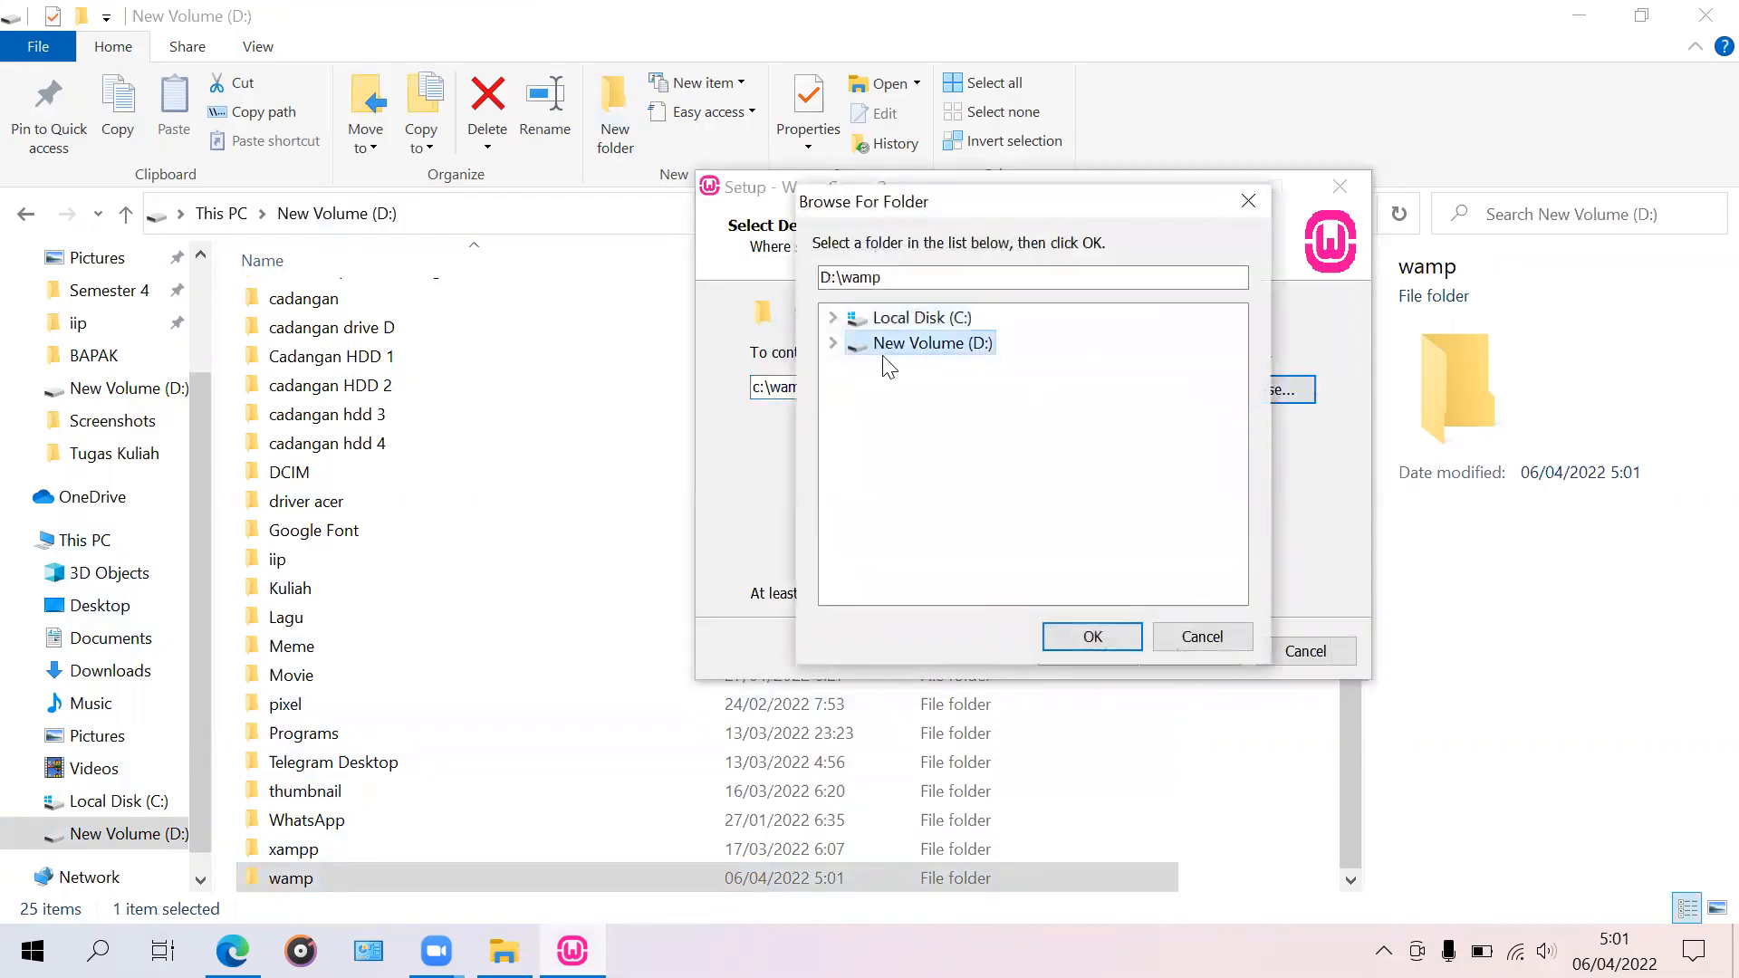
click(833, 345)
scroll(1008, 387, down, 3)
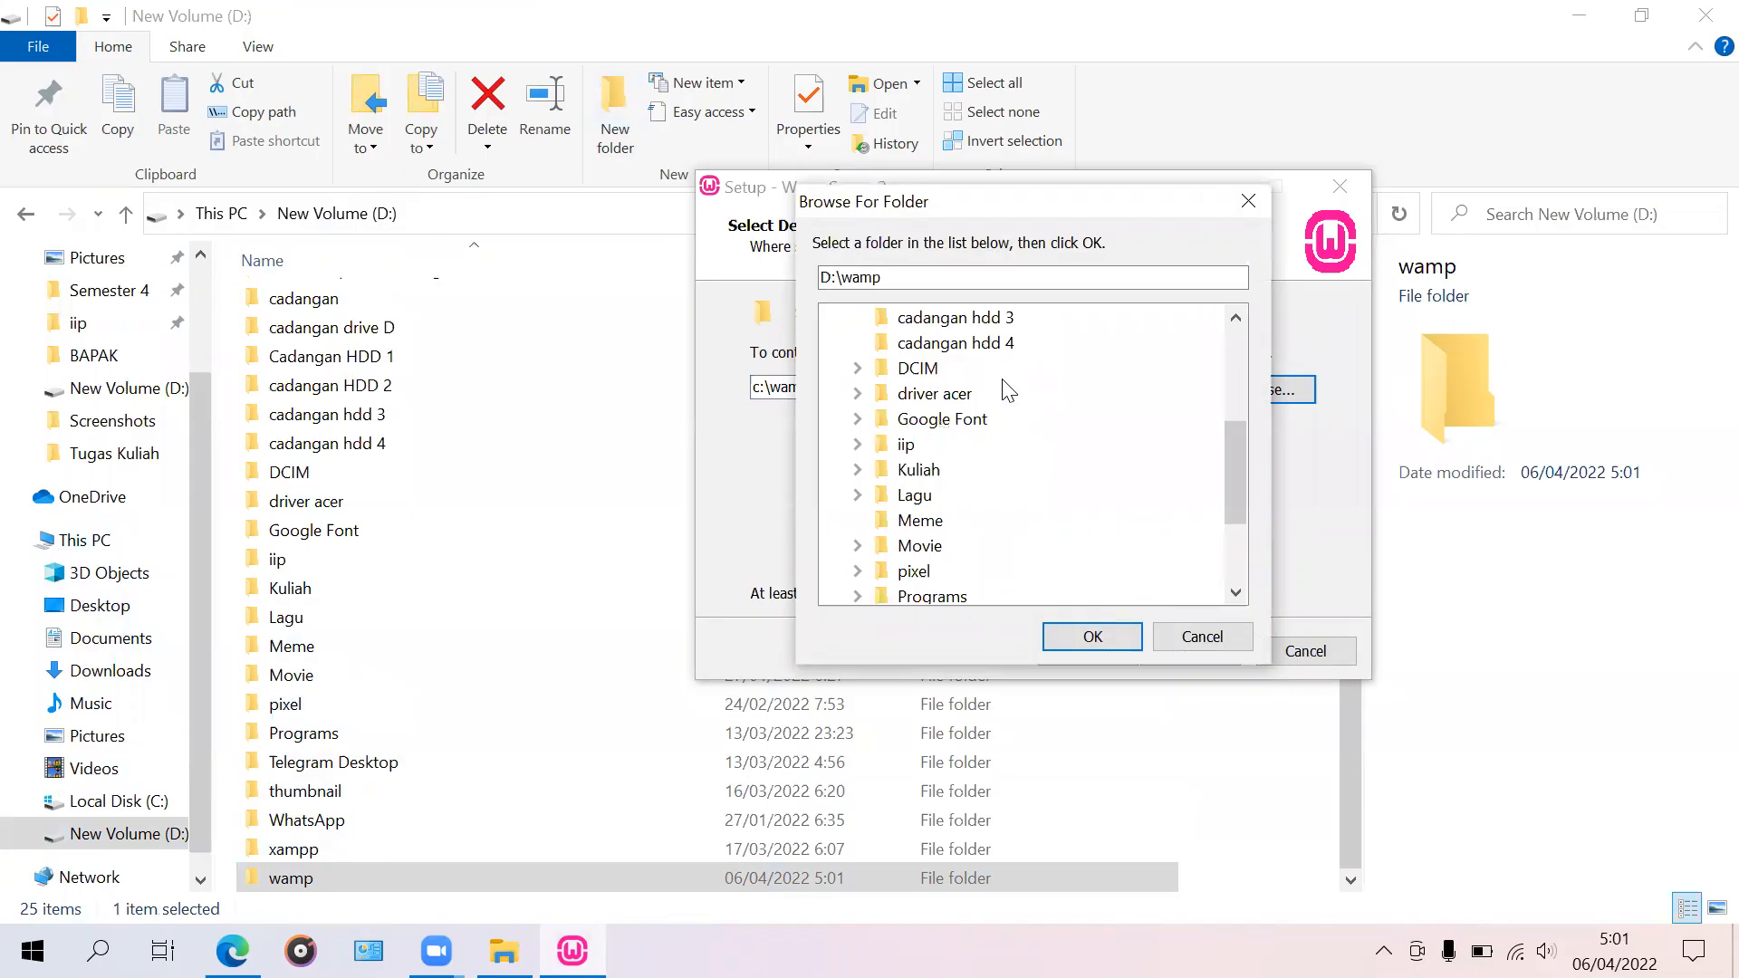
scroll(1005, 394, down, 2)
scroll(906, 554, up, 1)
scroll(897, 566, down, 1)
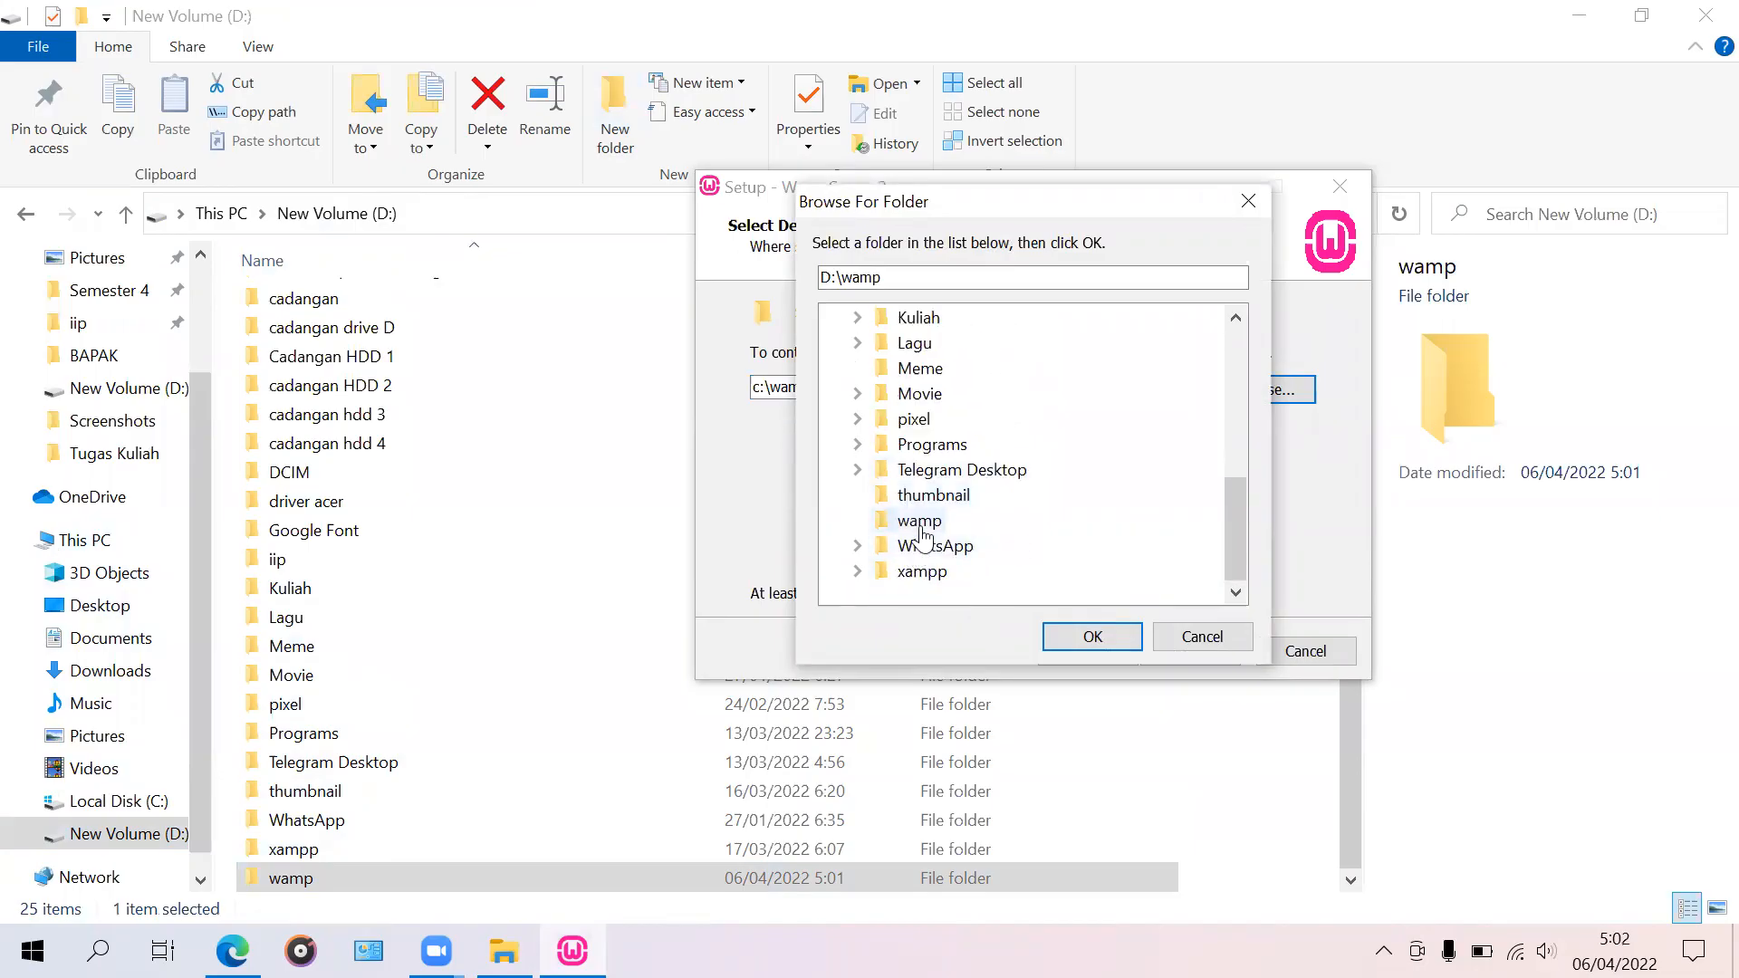
click(920, 526)
scroll(922, 534, up, 5)
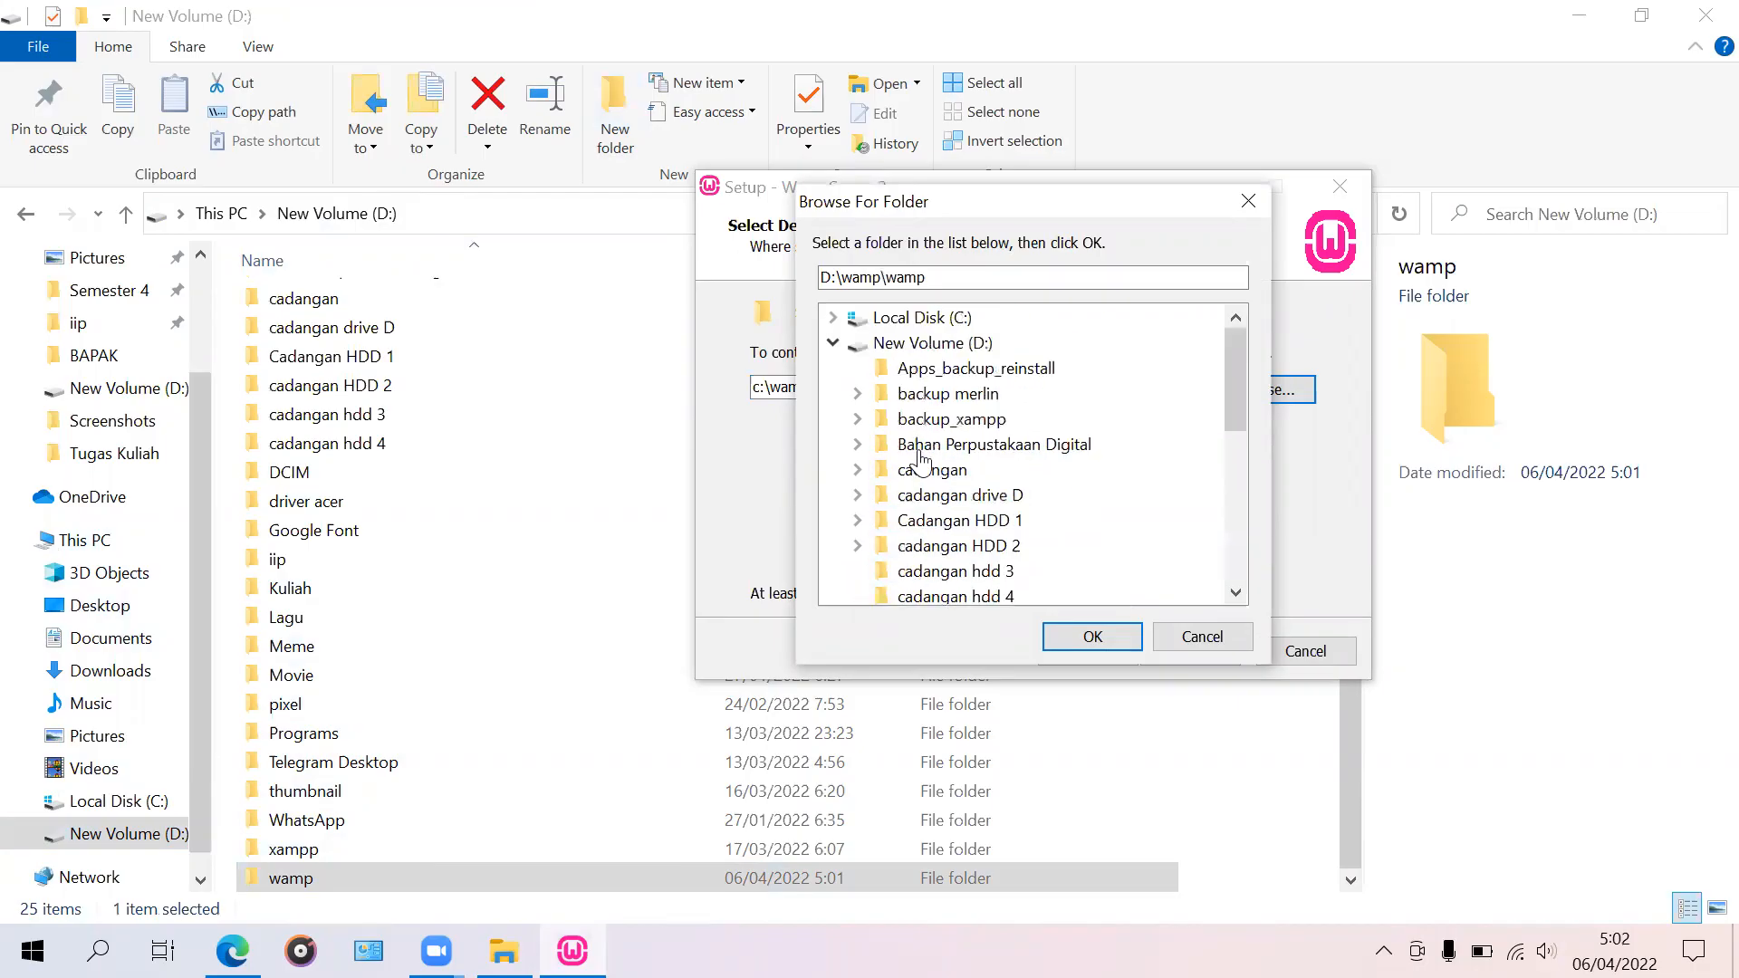
scroll(960, 470, down, 5)
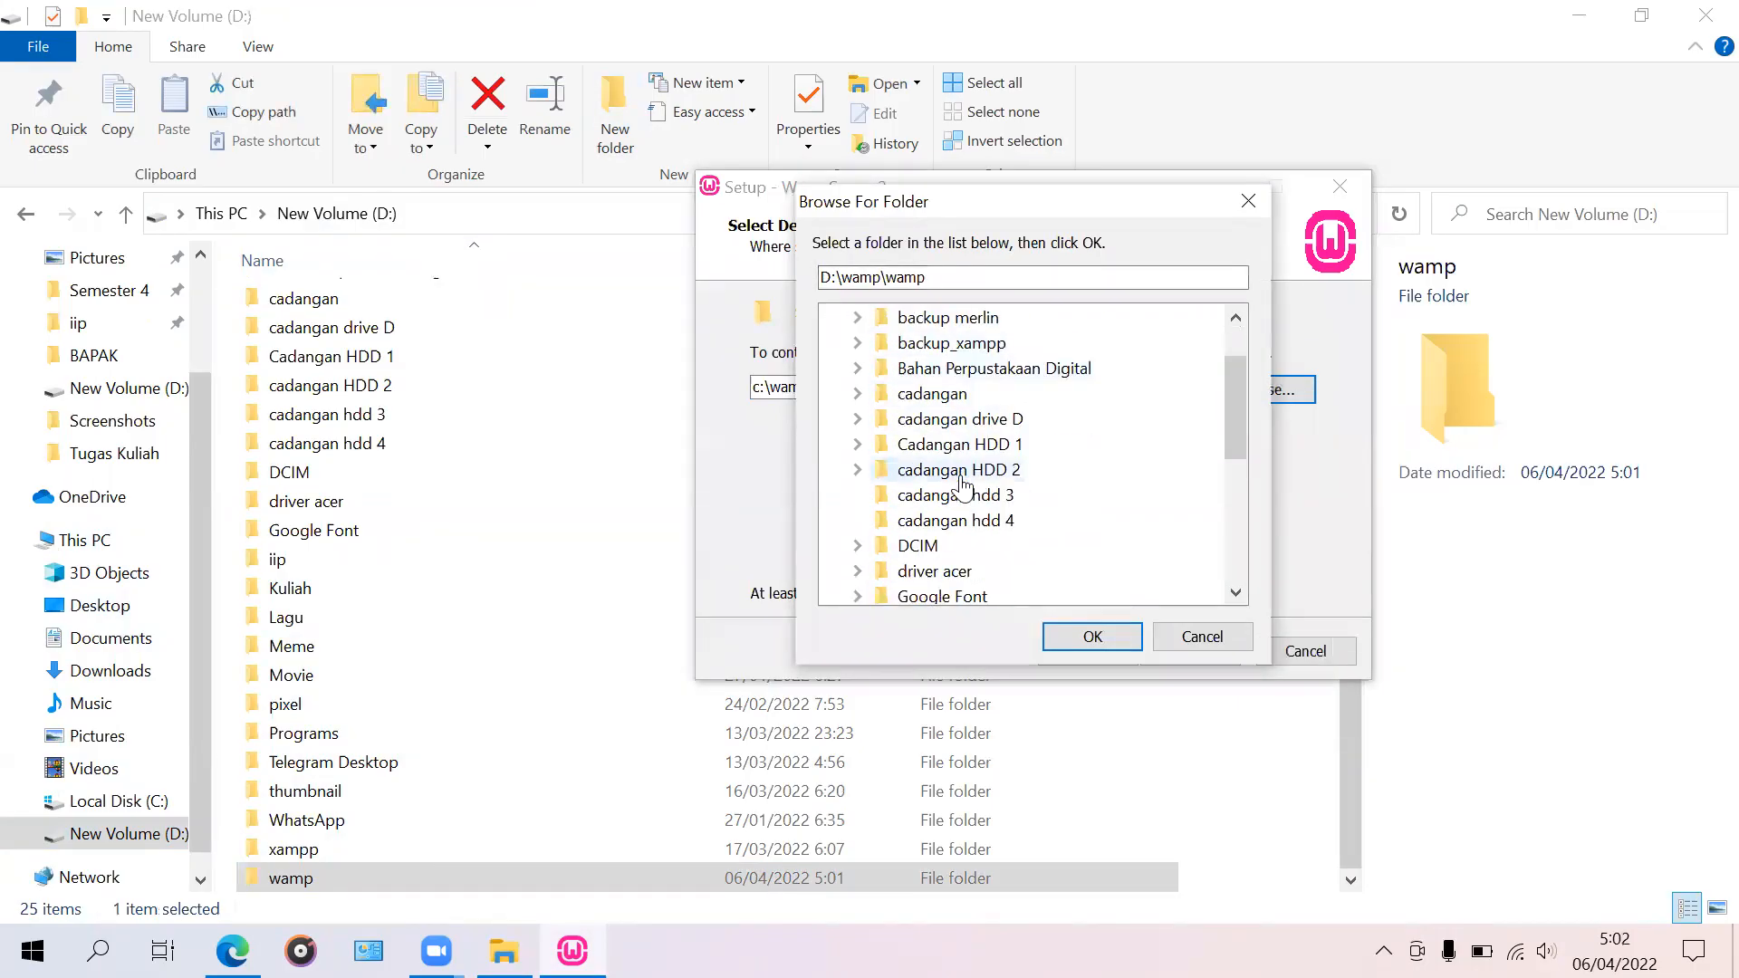
scroll(965, 498, down, 1)
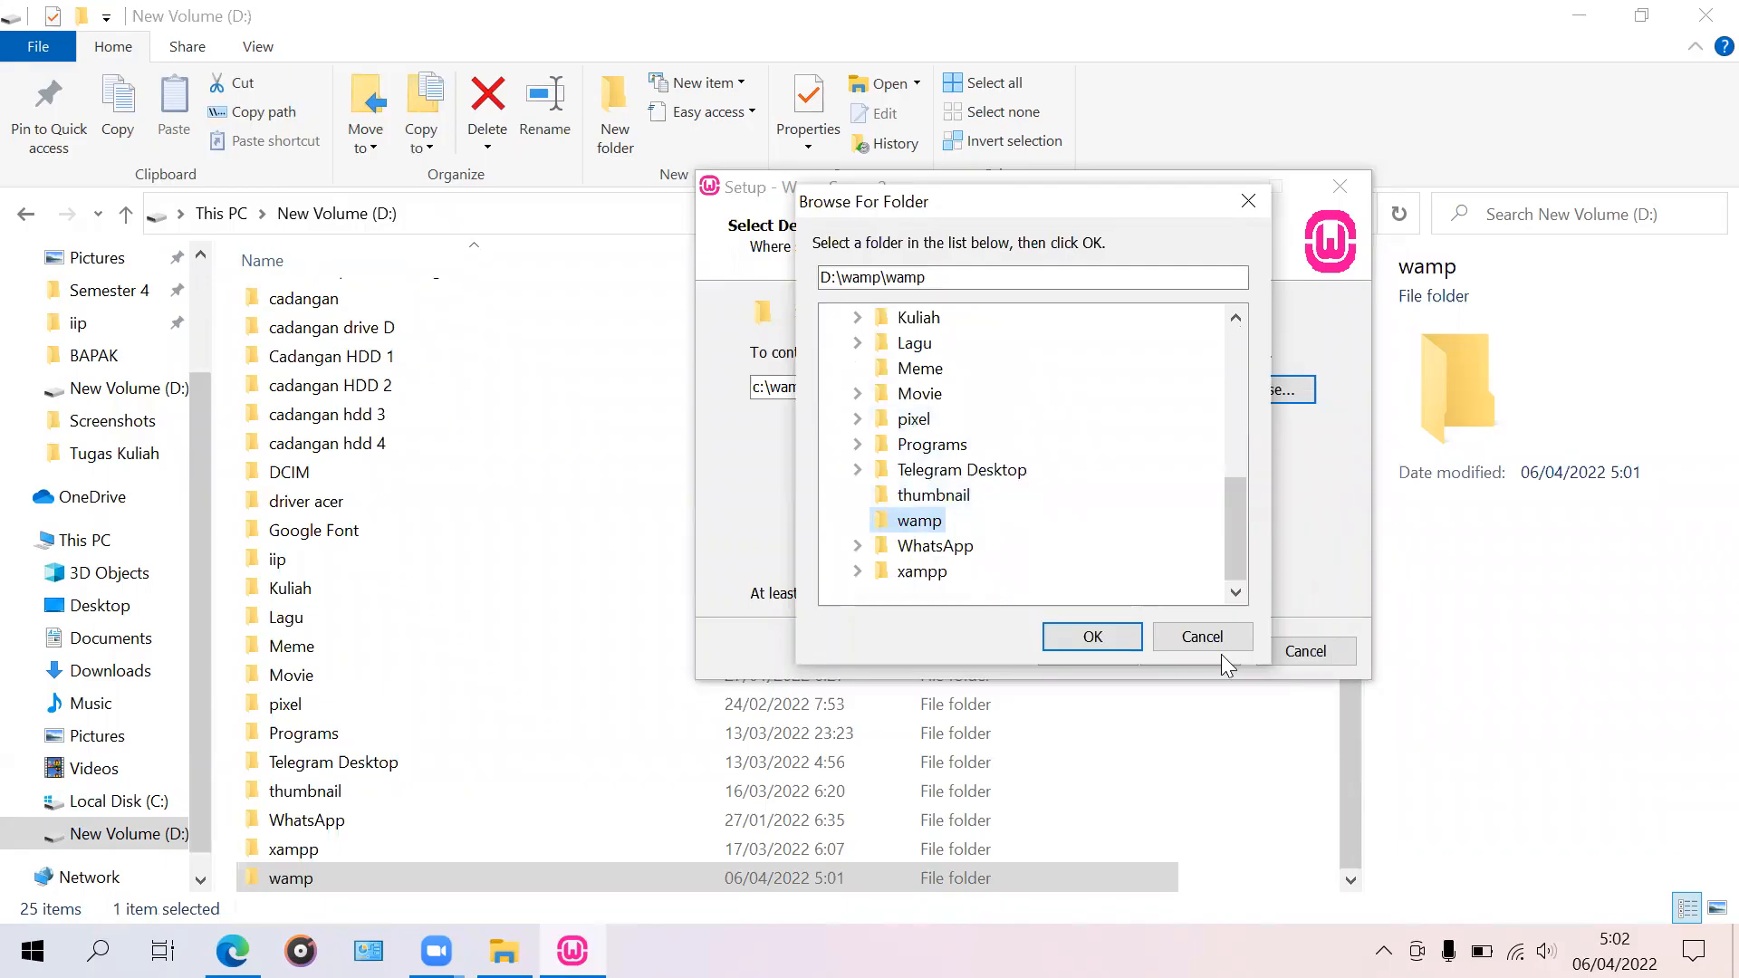
click(1121, 634)
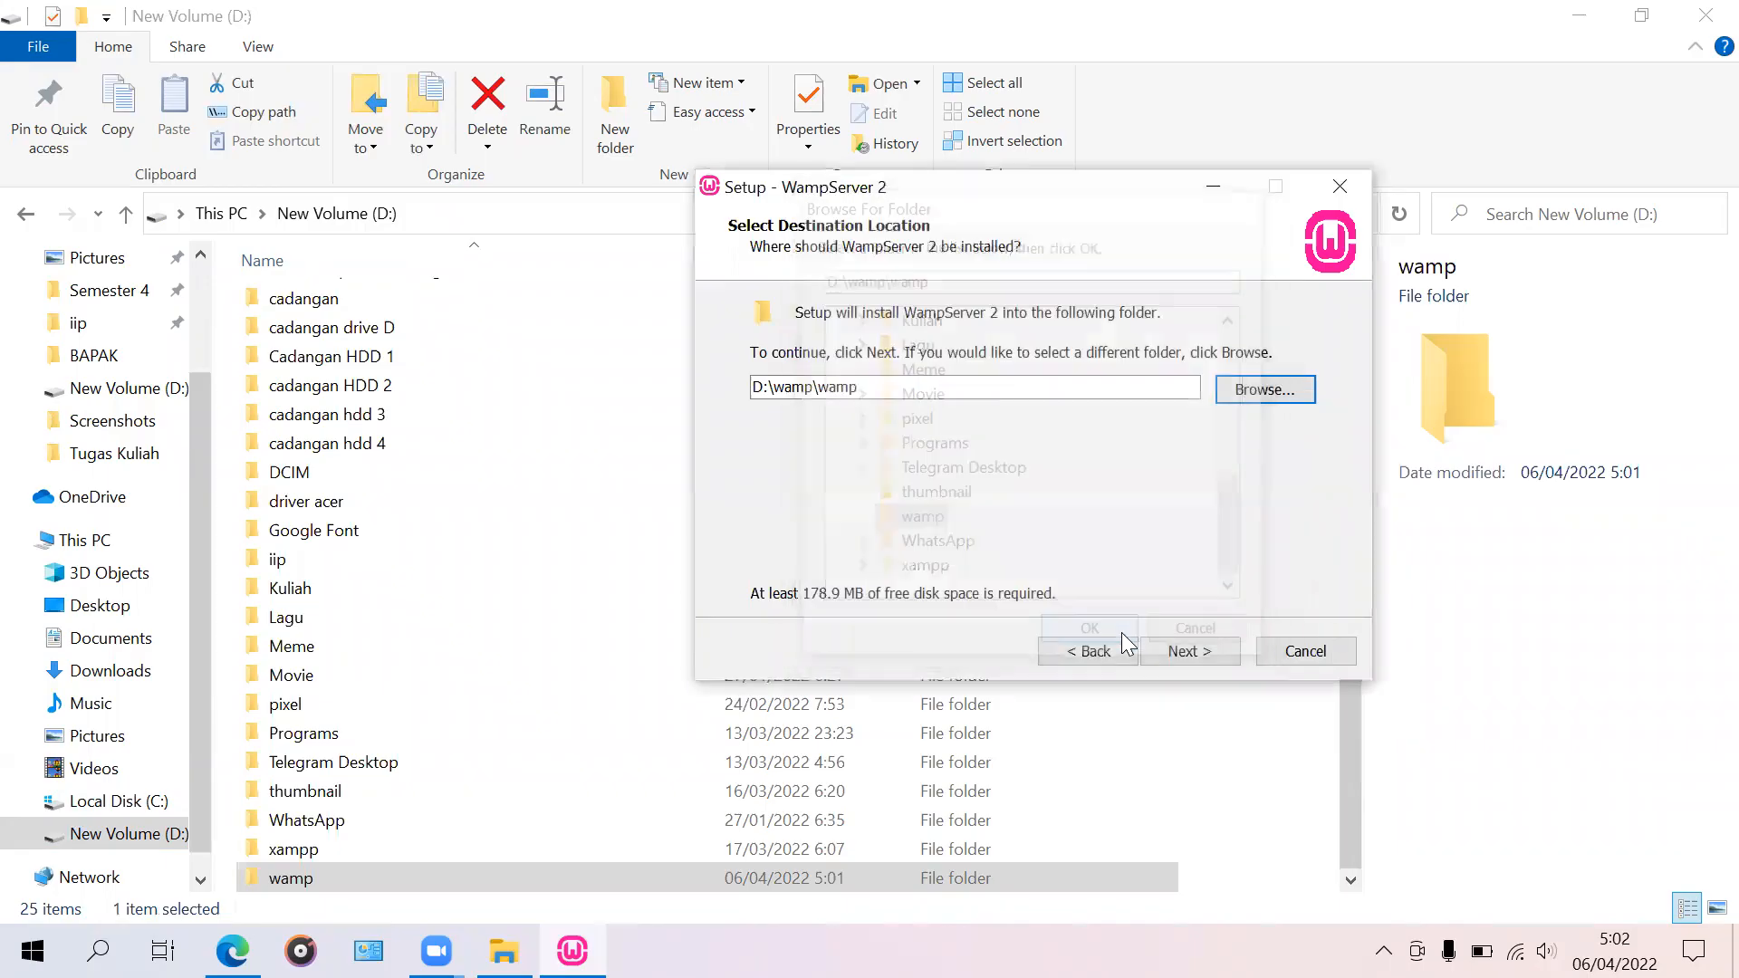
Step: Trim the destination path to D:\wamp and confirm installing into the existing folder
click(887, 386)
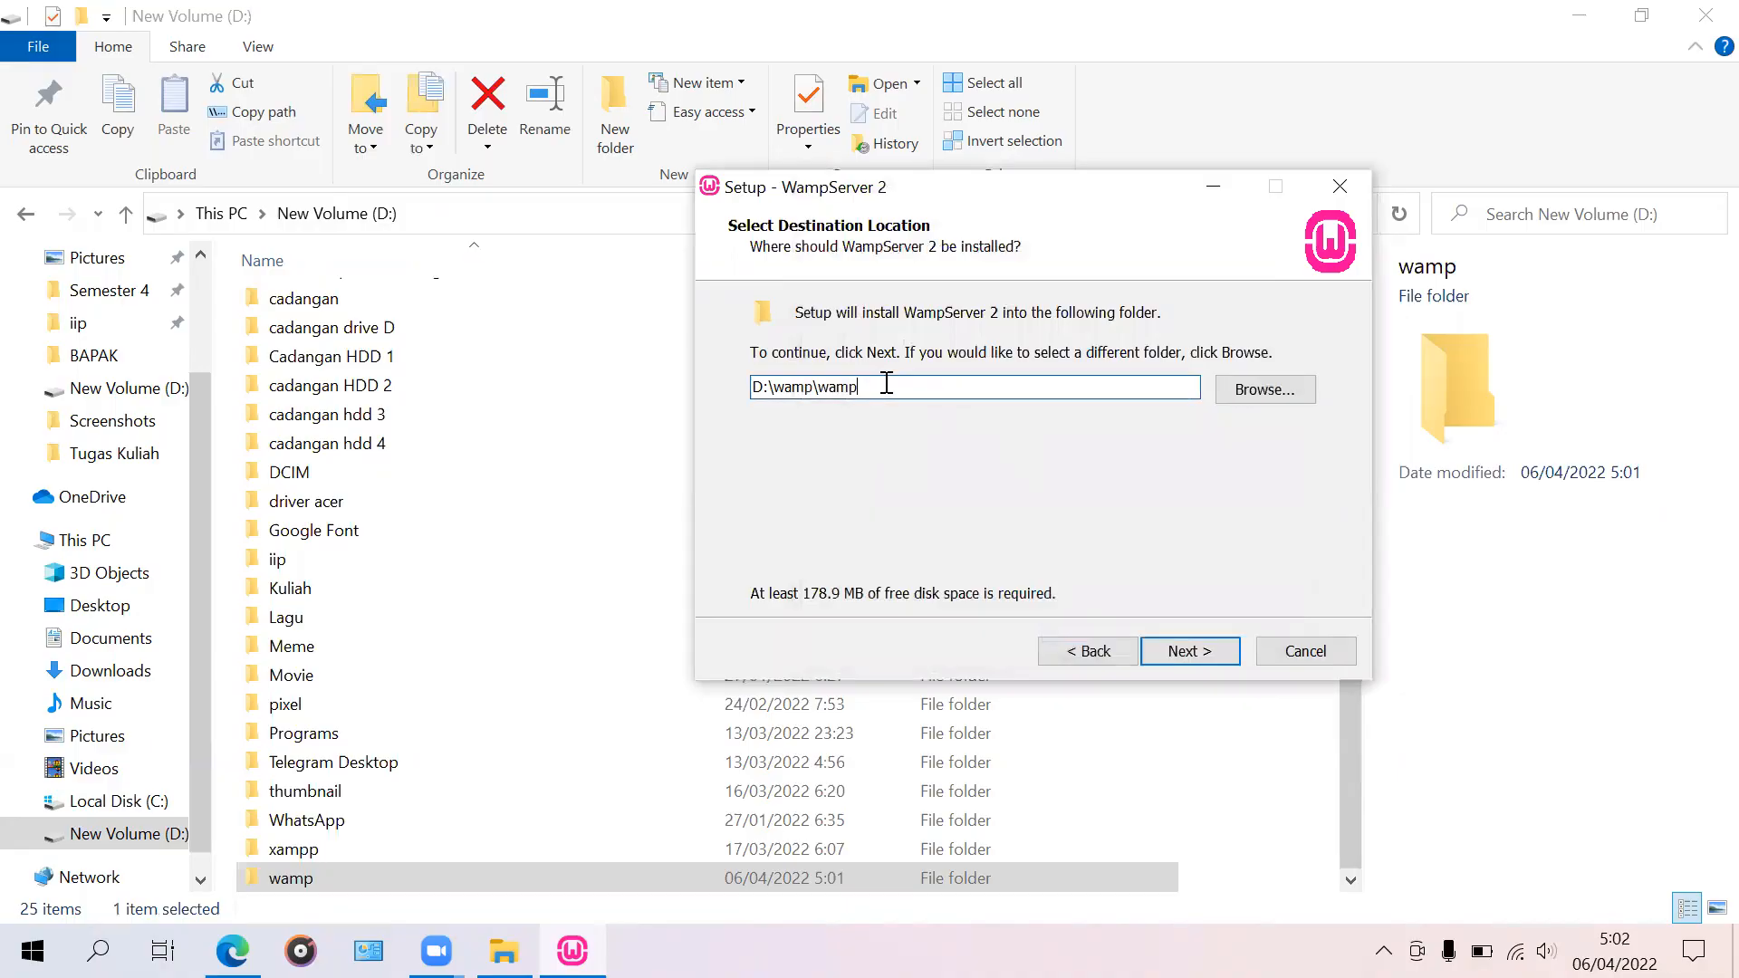
drag(886, 385, 738, 401)
click(851, 389)
key(BackSpace)
key(BackSpace)
key(BackSpace)
key(BackSpace)
key(BackSpace)
click(1190, 657)
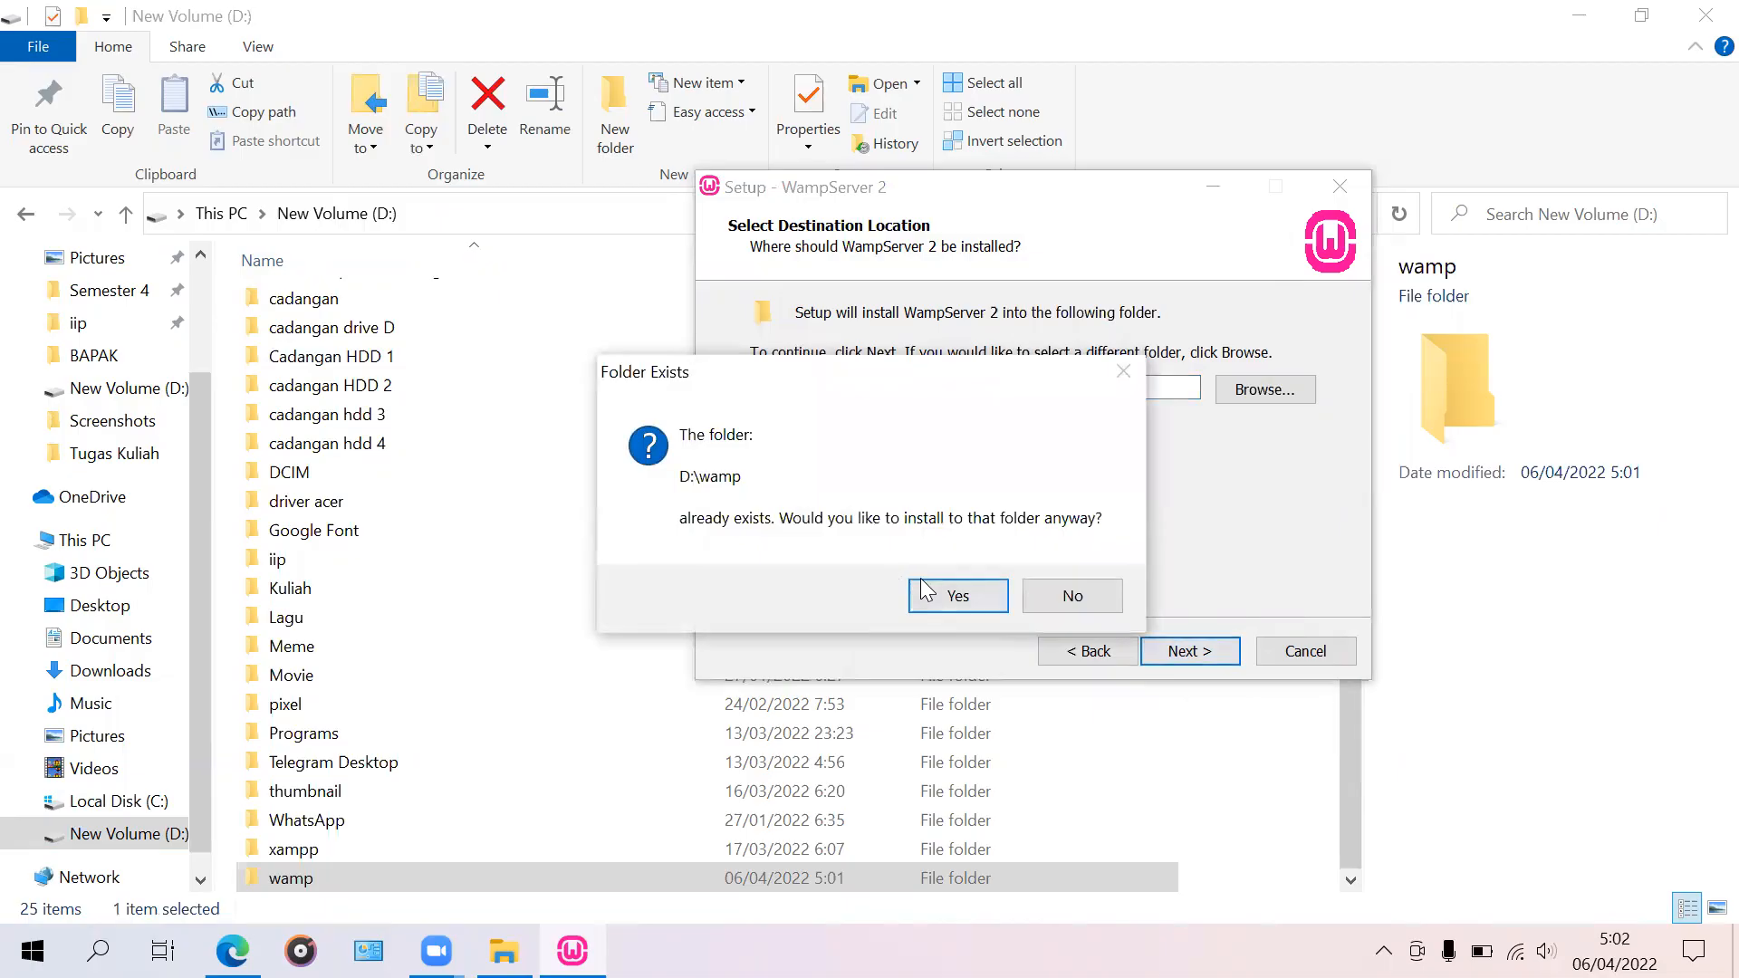
click(955, 600)
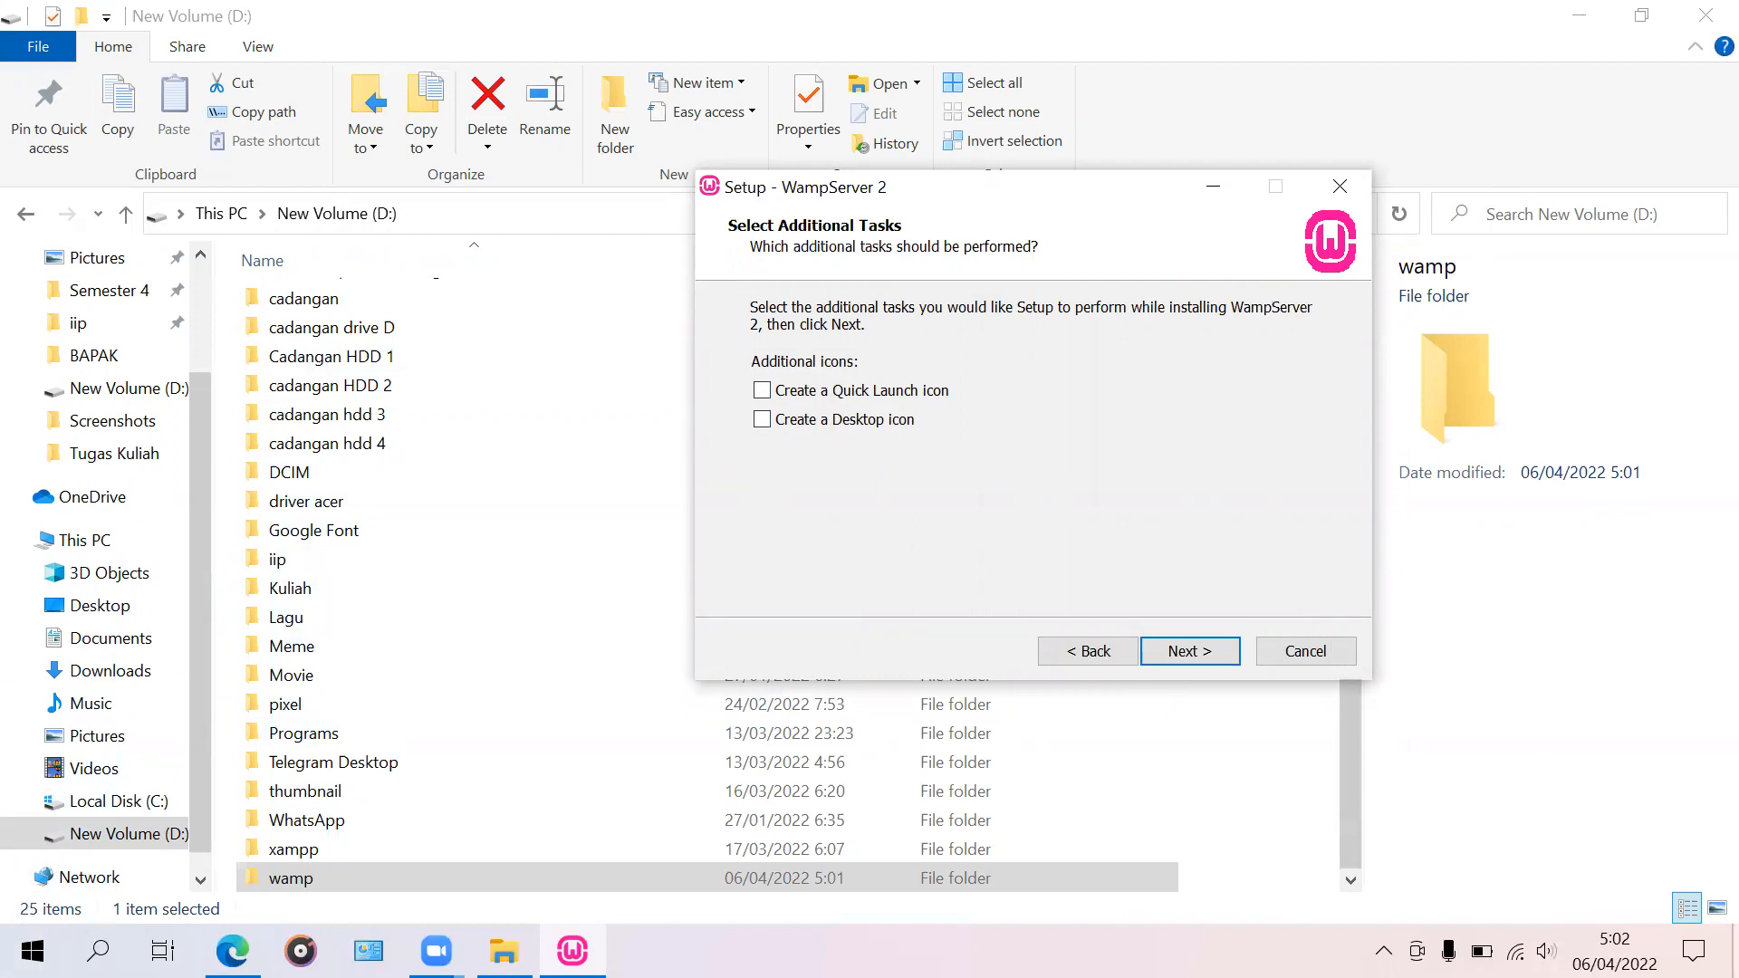
Step: Enable the desktop icon option and start installing WampServer into D:\wamp
key(super+d)
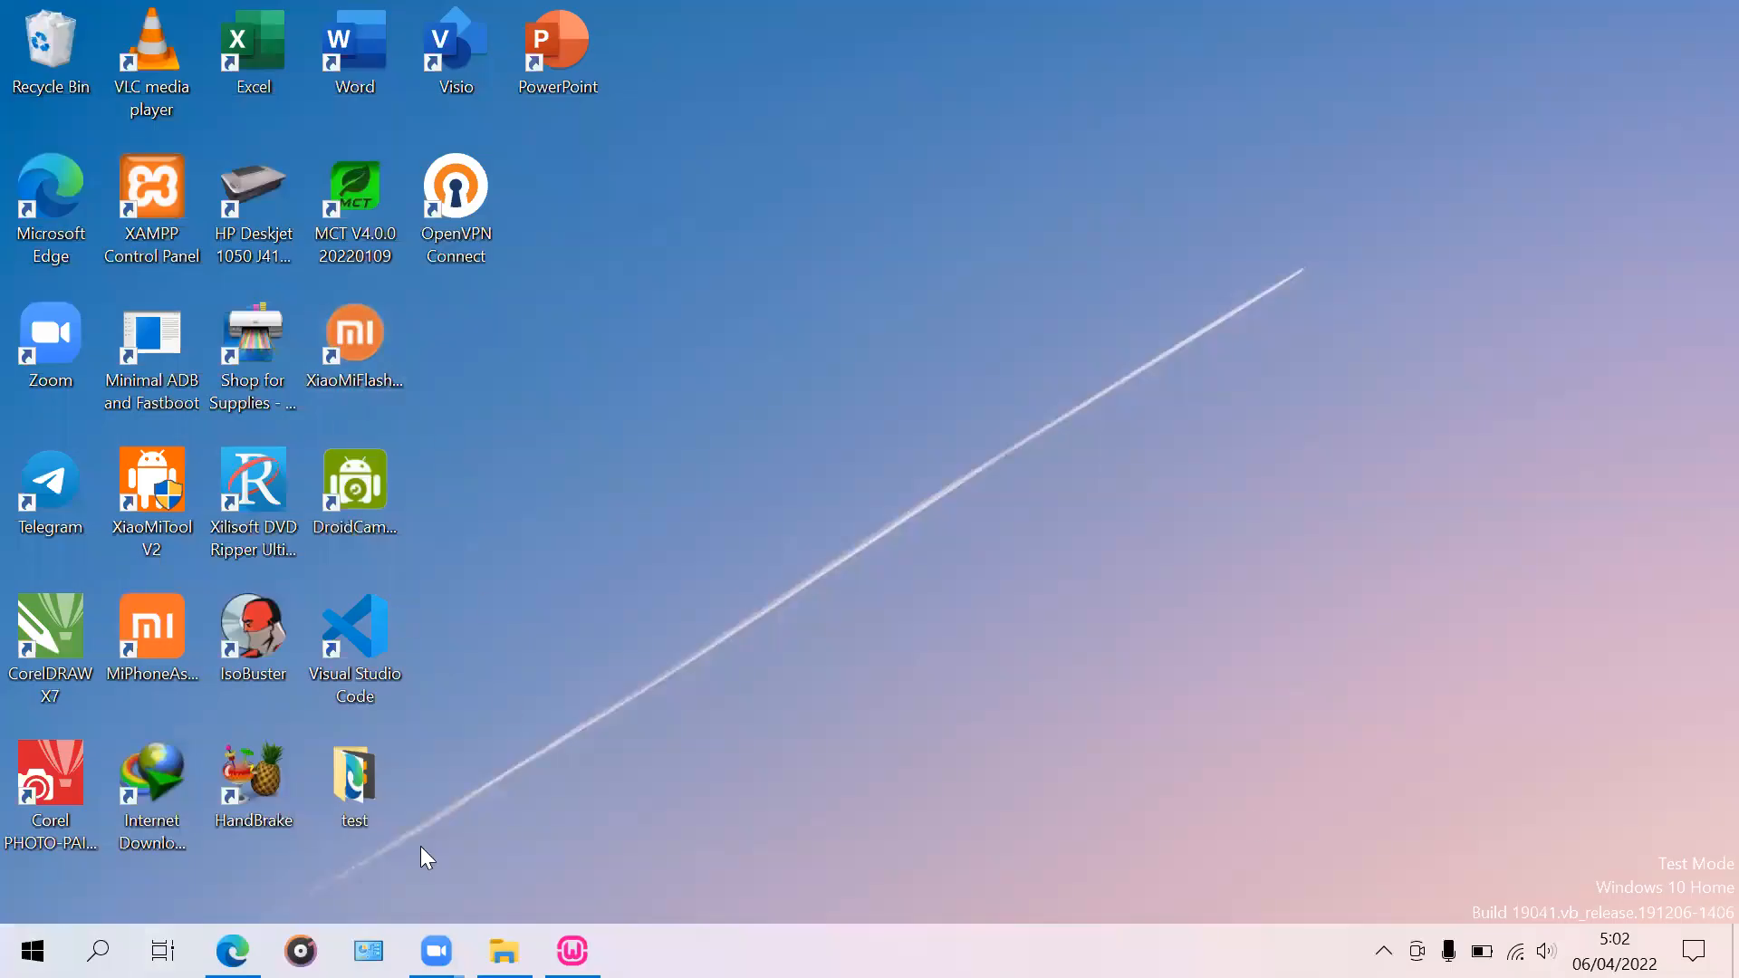
click(572, 950)
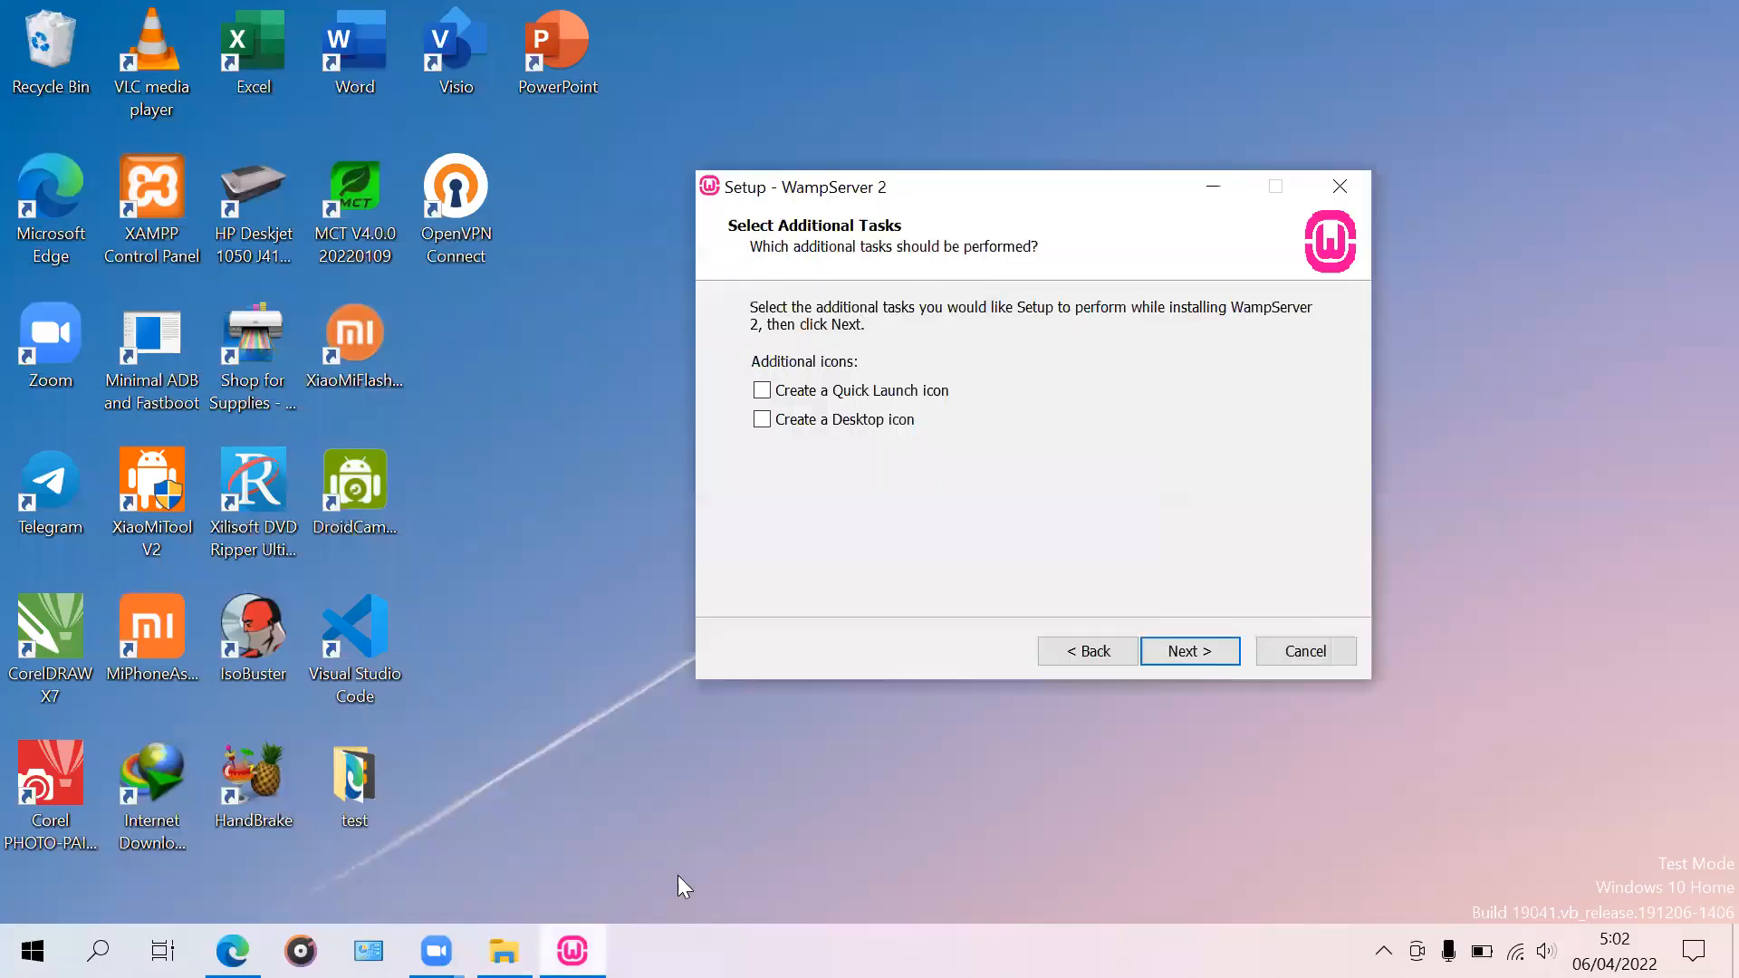
click(866, 420)
click(1189, 651)
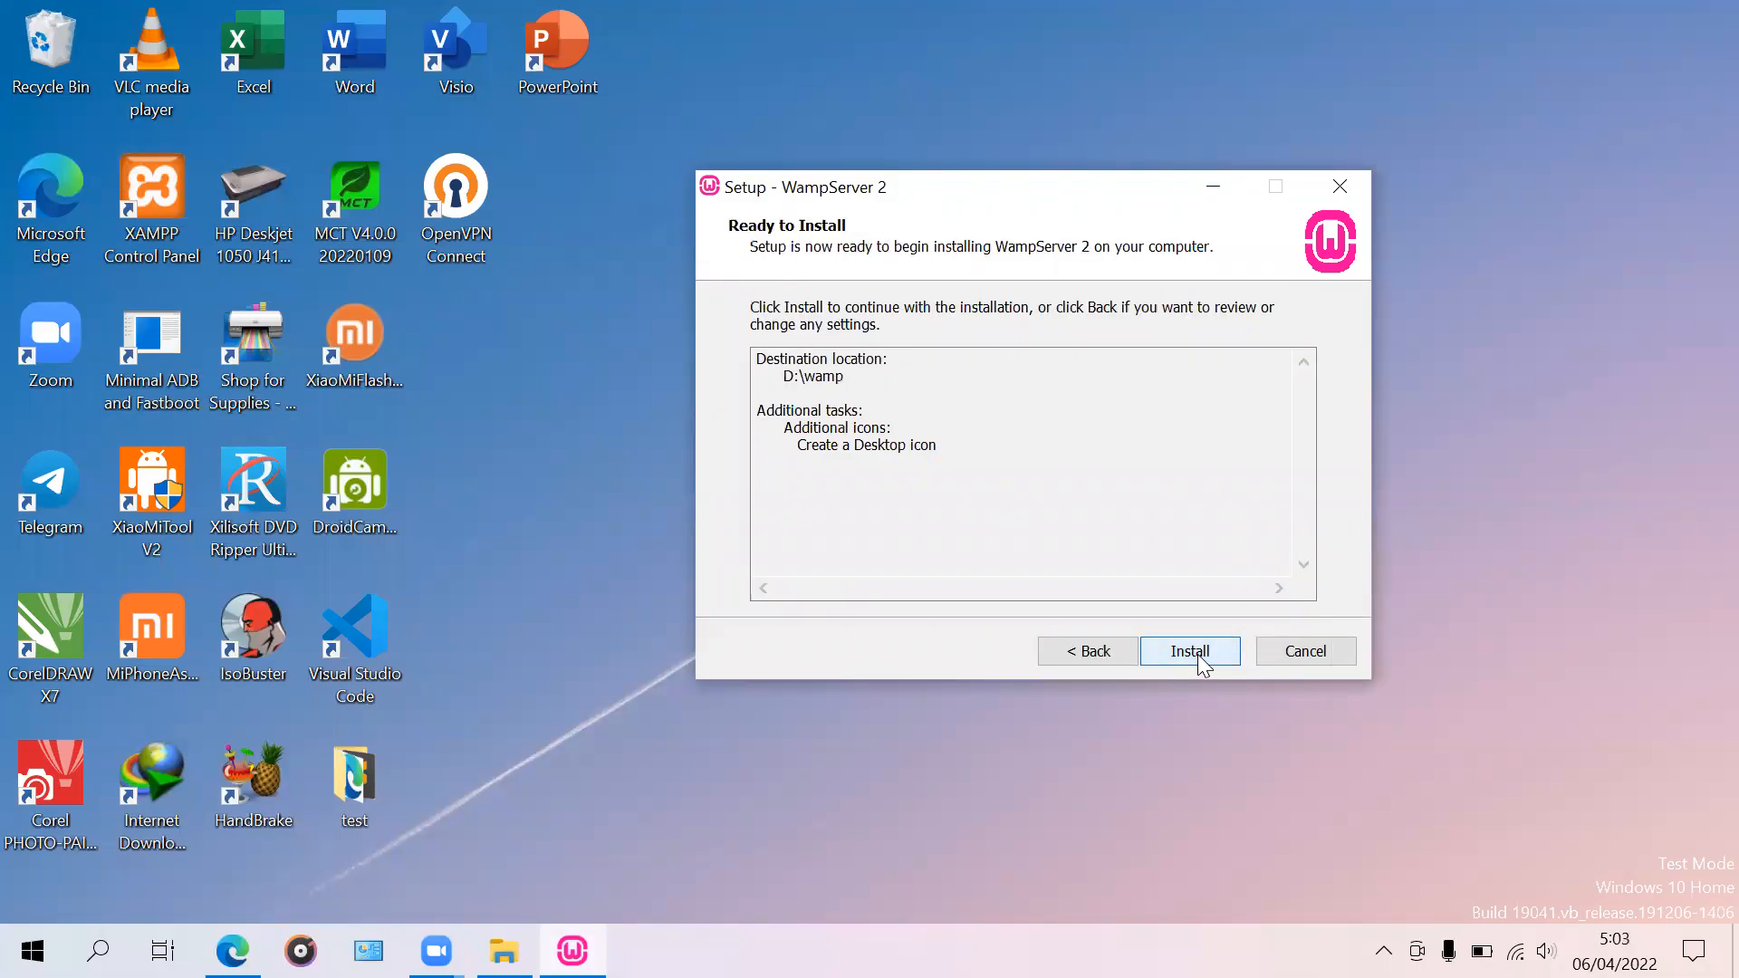
click(1208, 640)
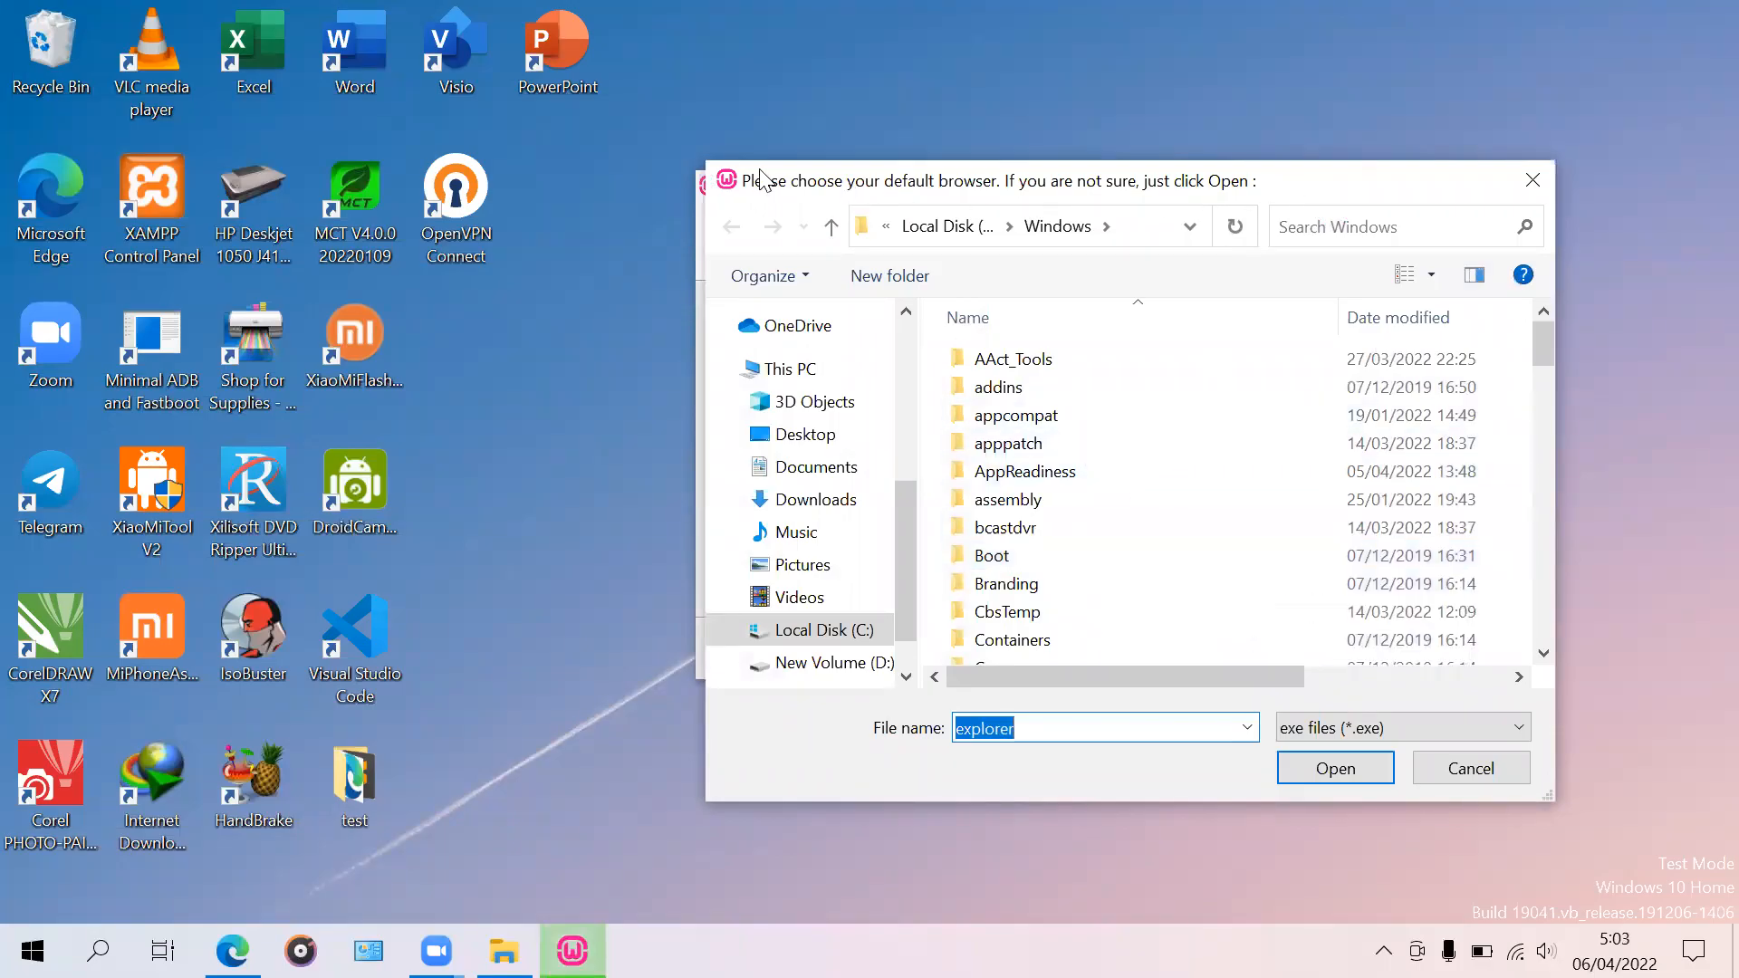
Step: Move the 'choose your default browser' dialog aside and bring up the Start menu
drag(750, 193, 819, 175)
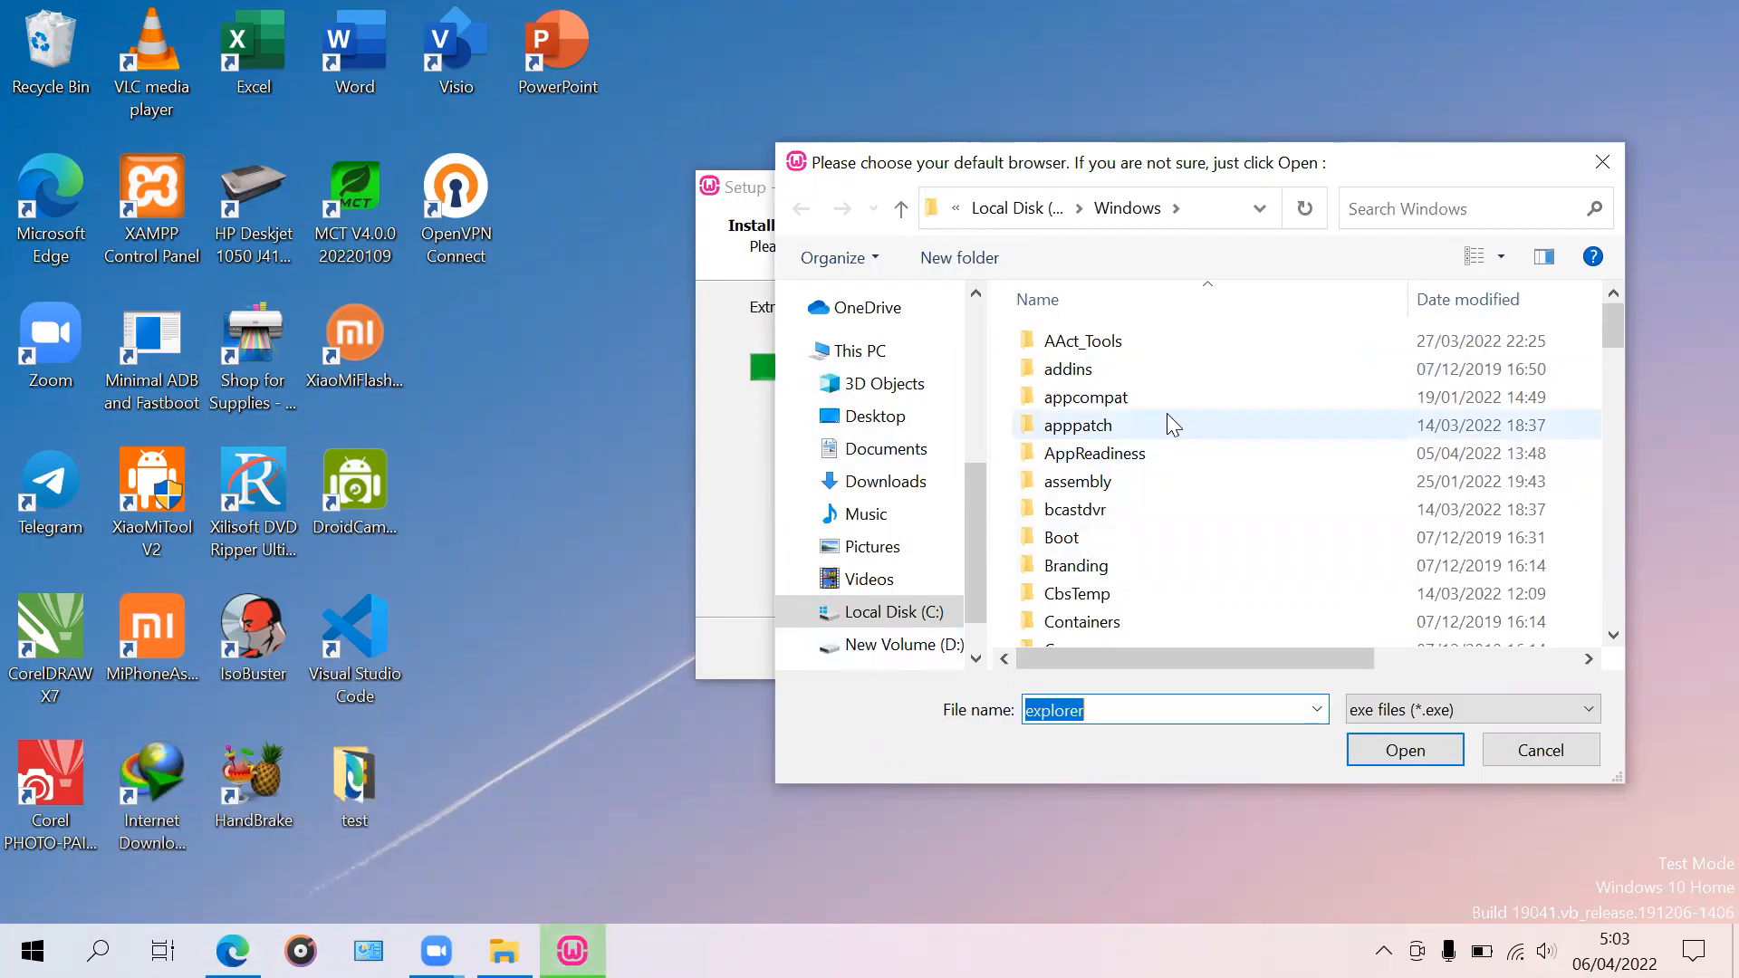
mouse_move(232, 951)
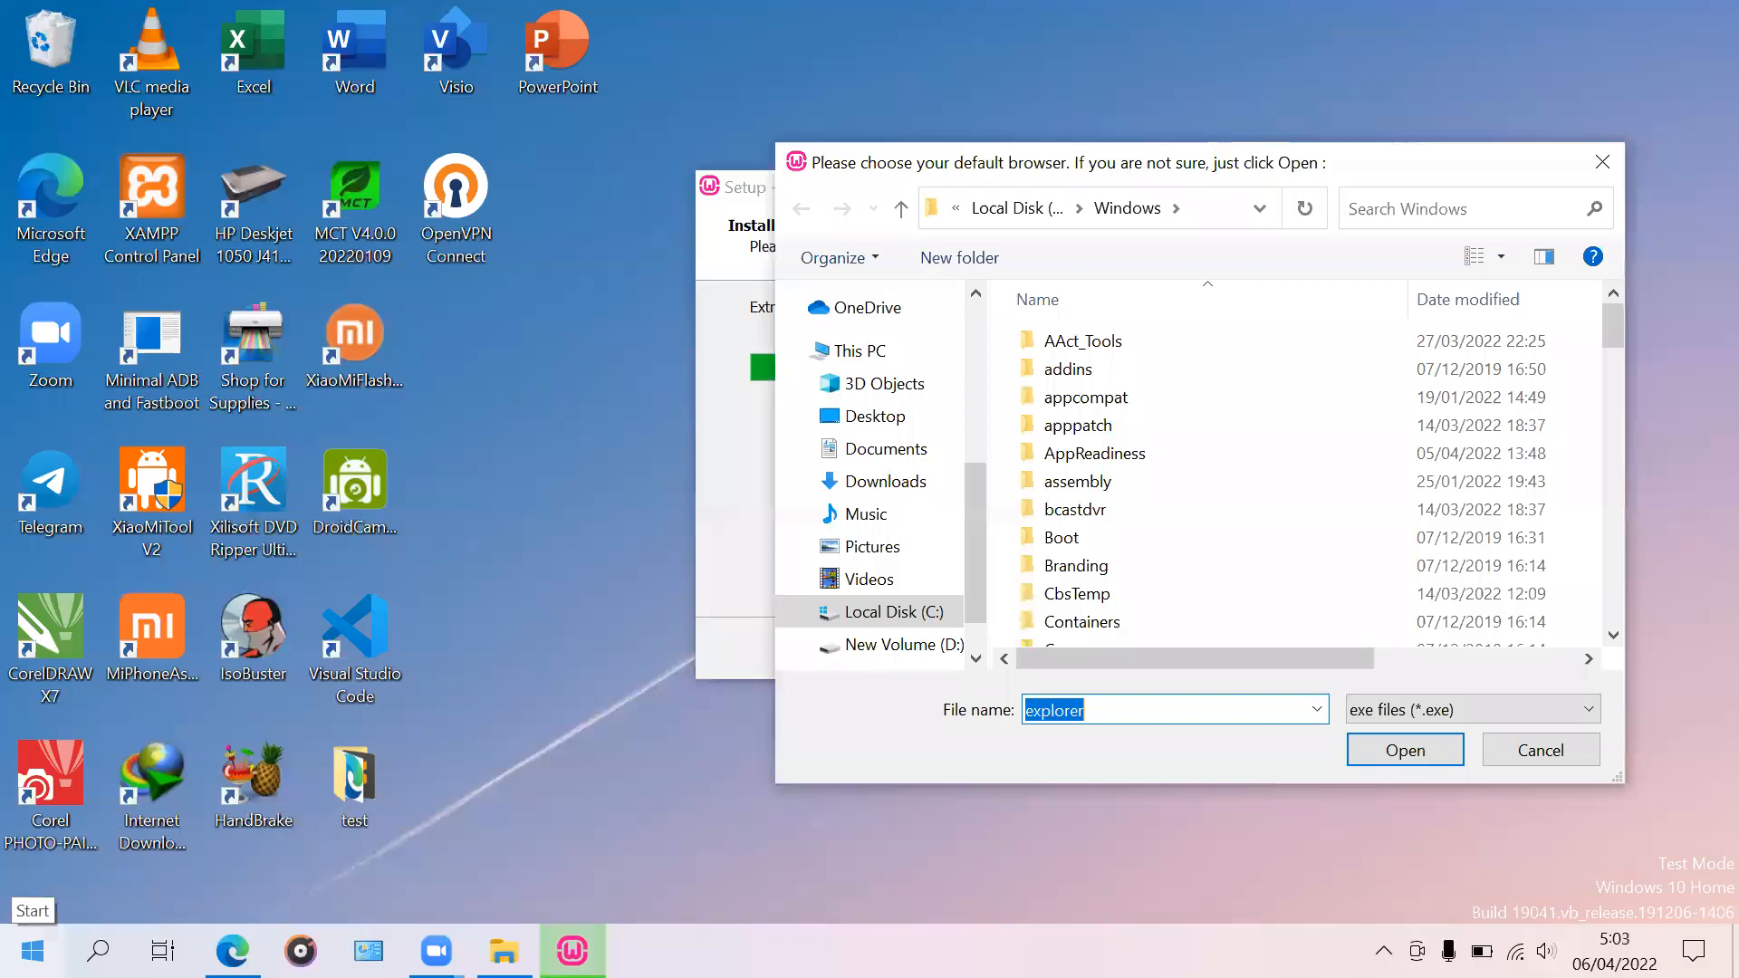
click(32, 950)
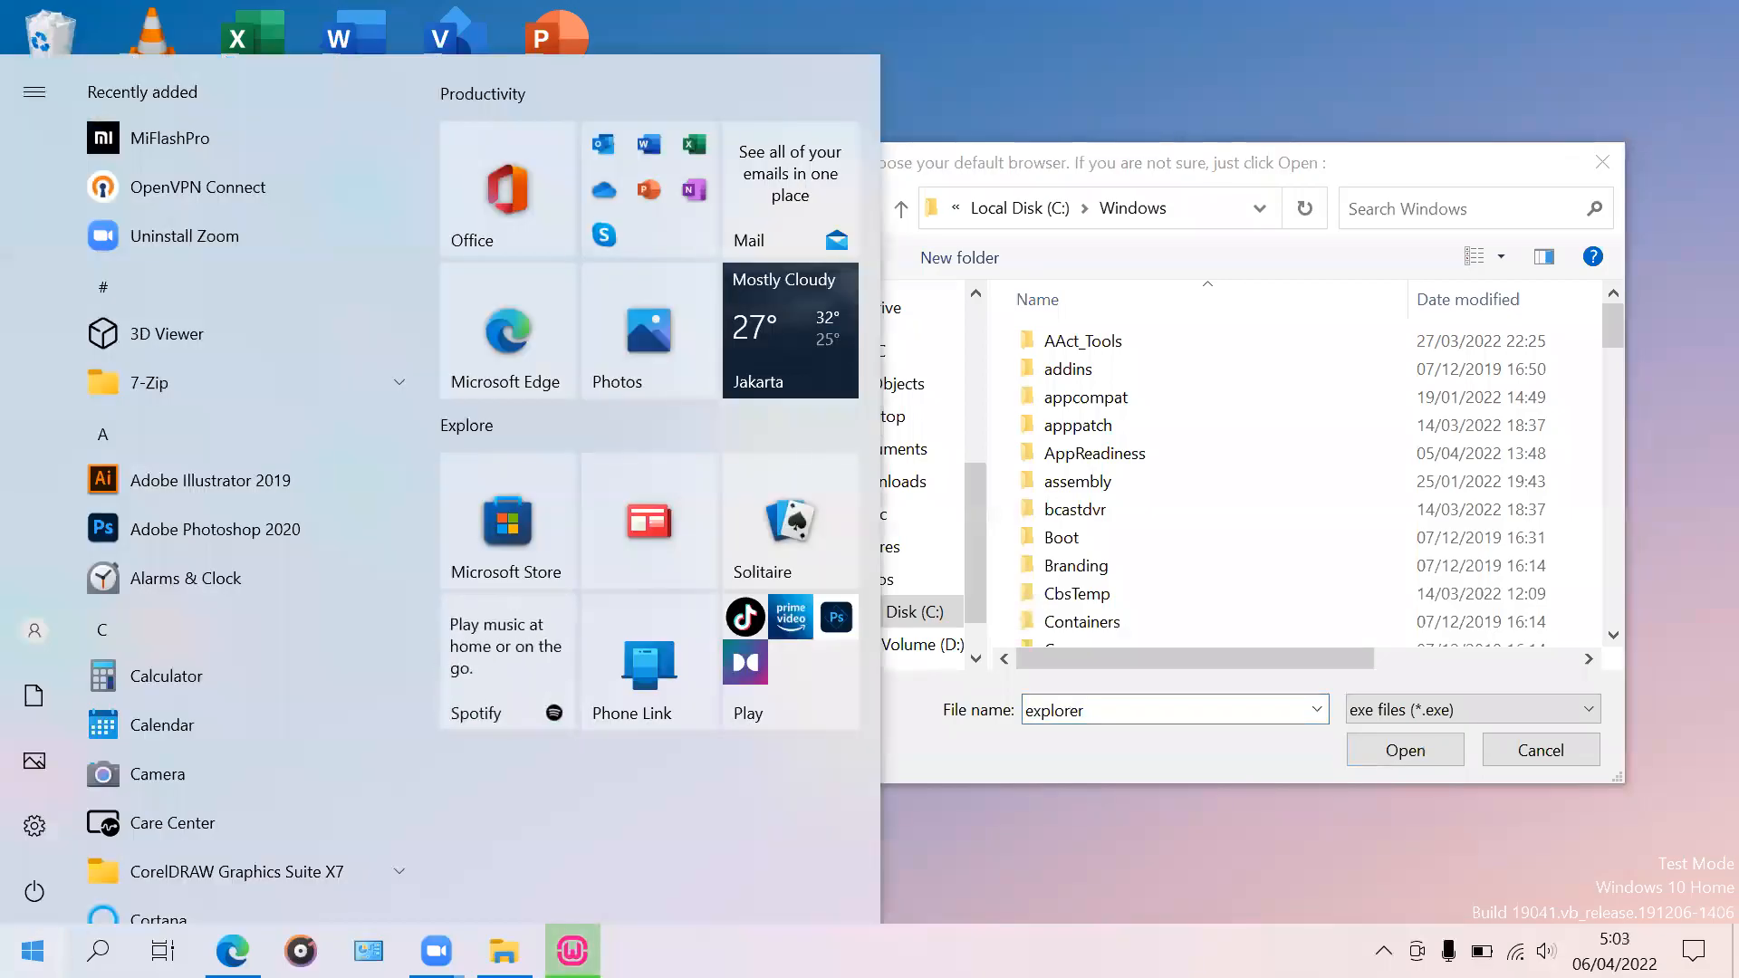
Step: Search Start for 'edge' and launch Microsoft Edge
click(32, 951)
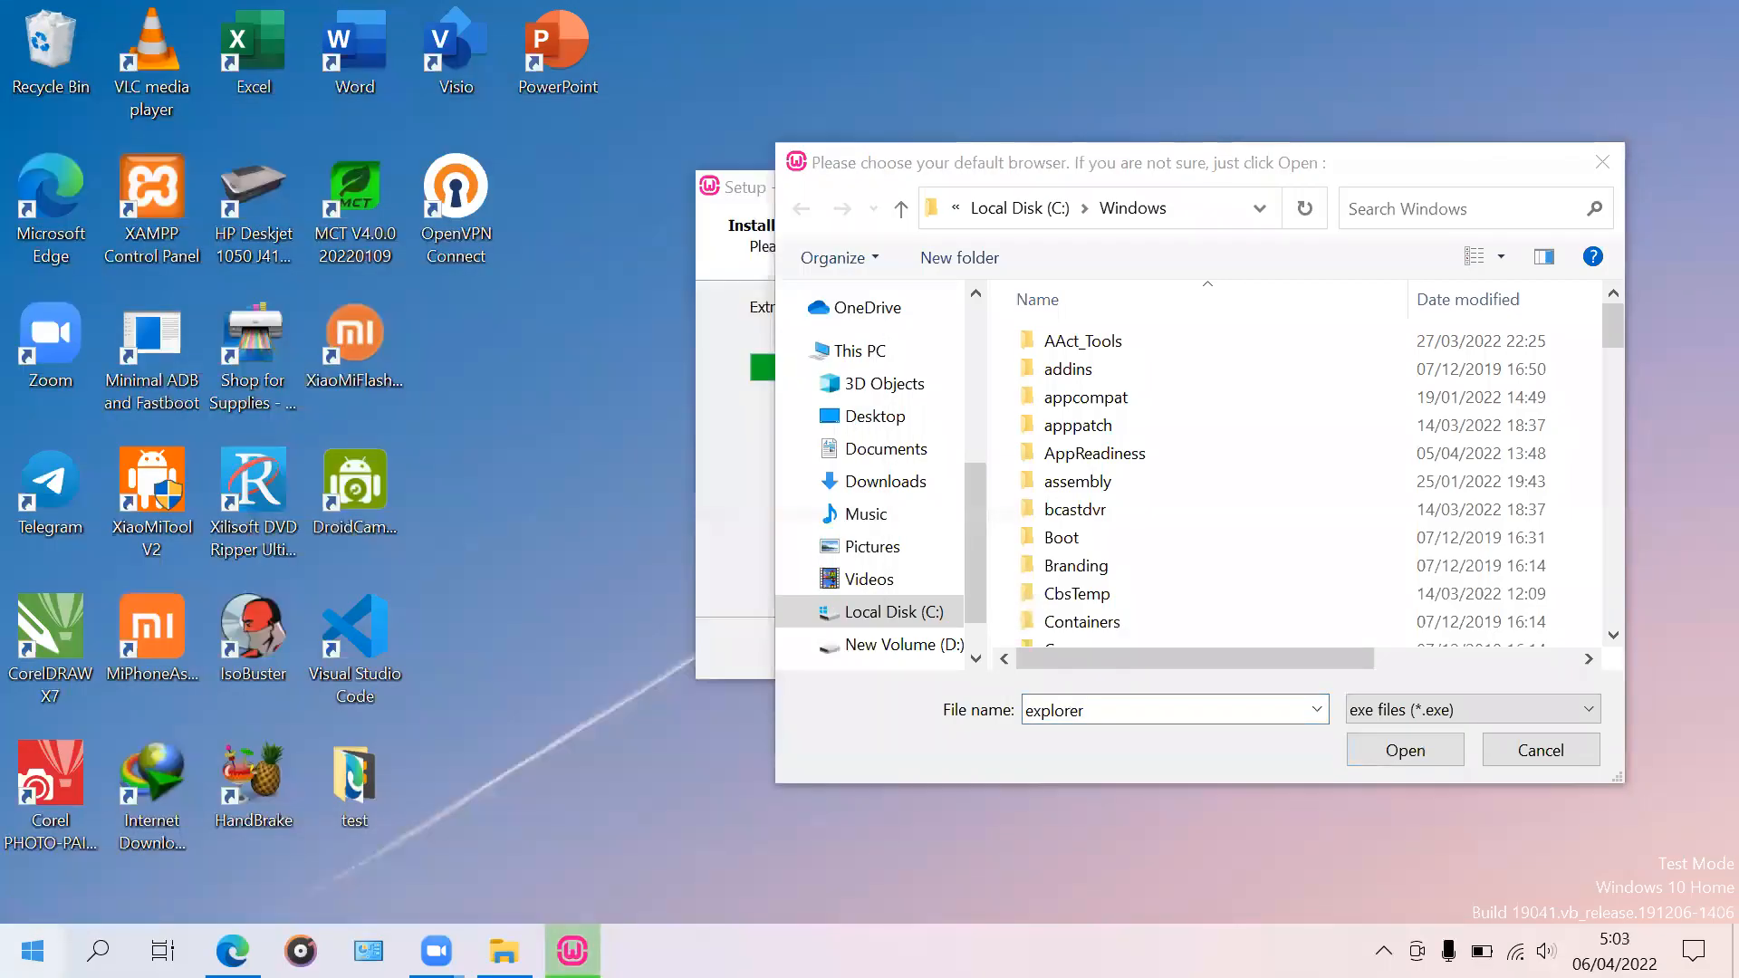
click(33, 951)
text(edge)
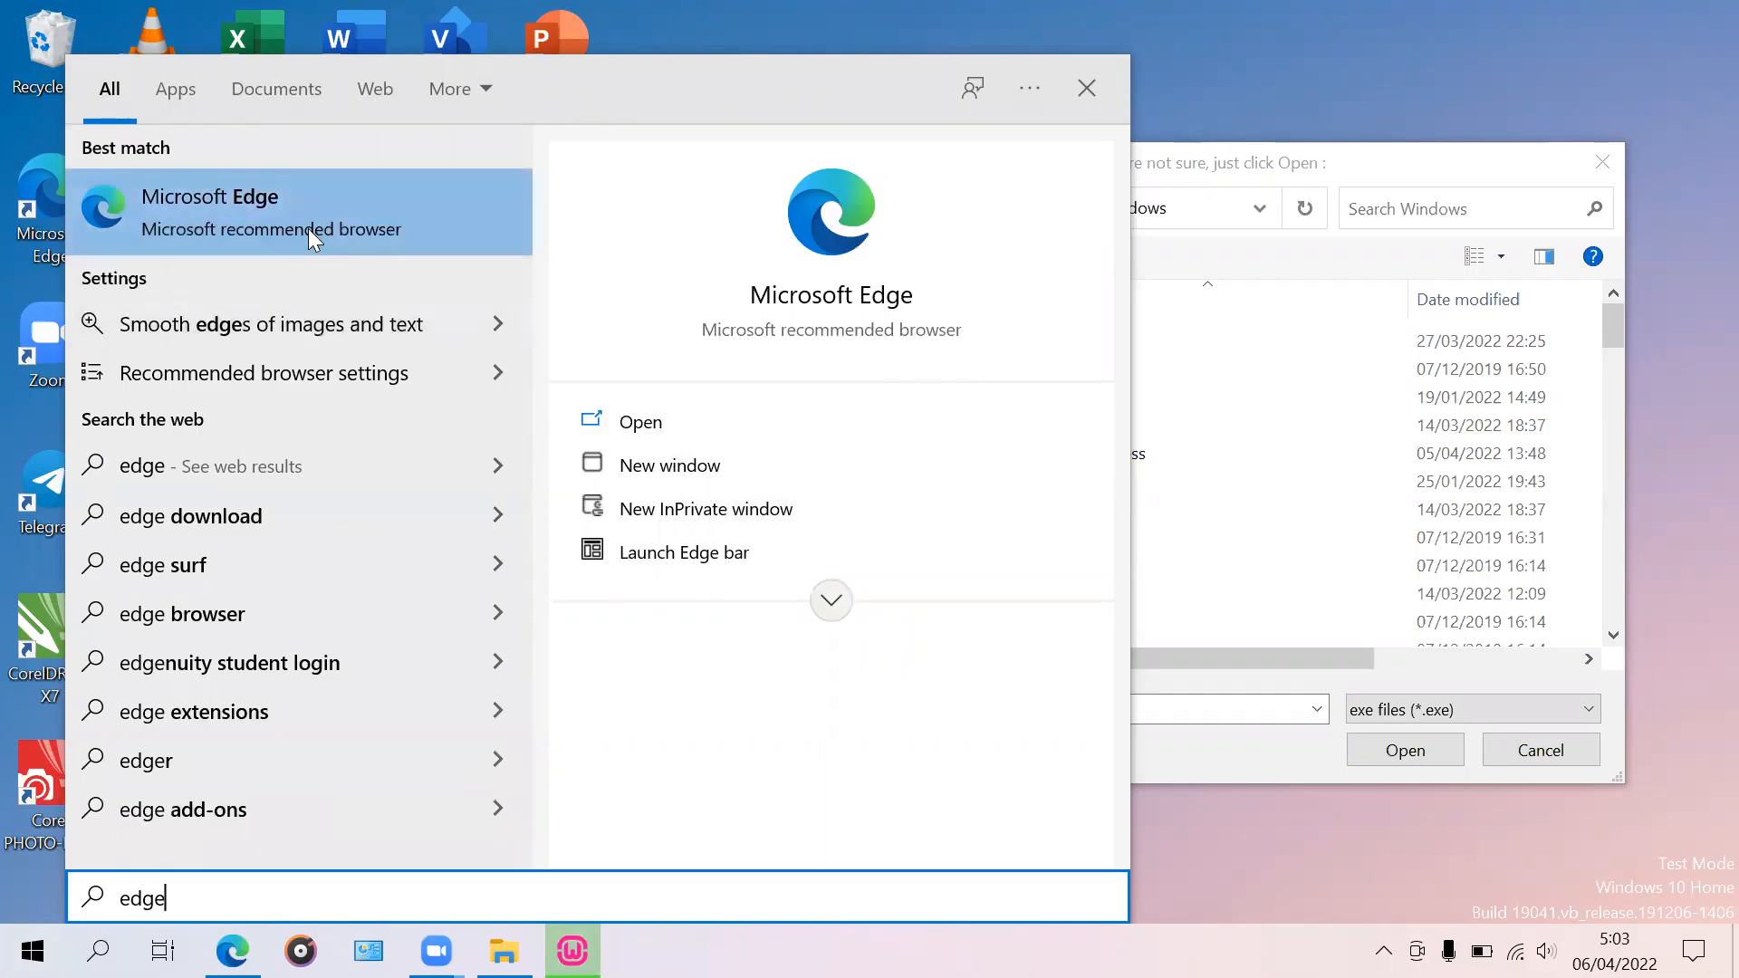
right_click(252, 209)
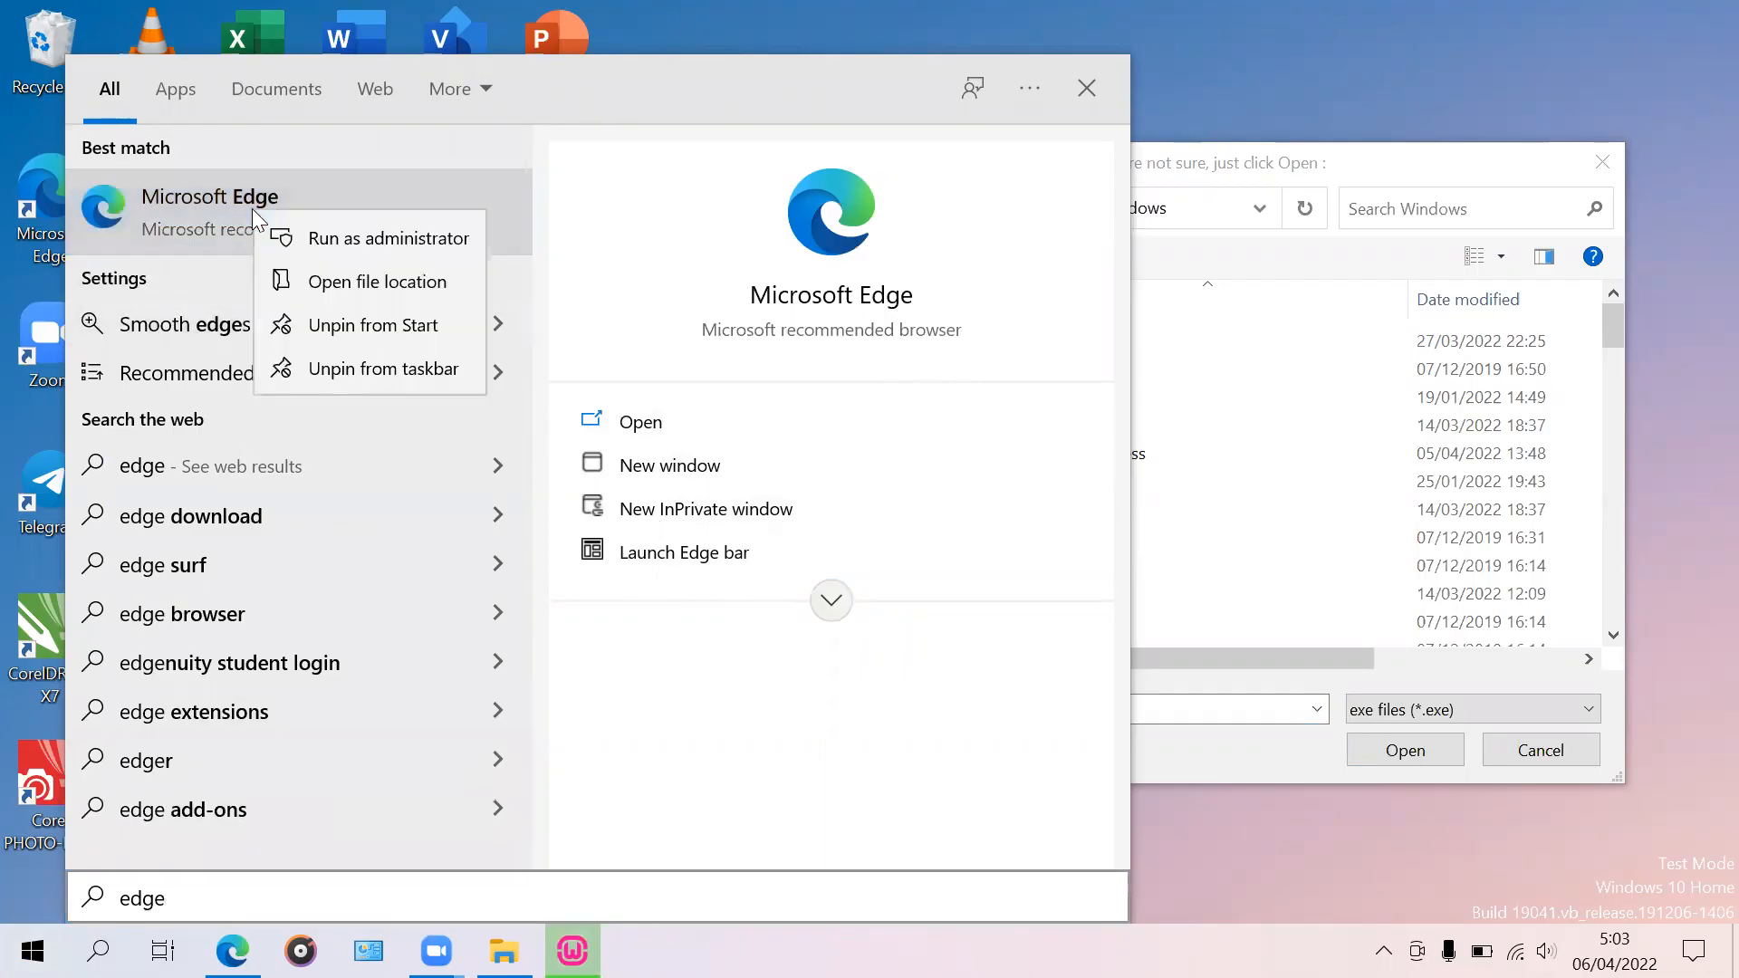
click(661, 214)
Step: Search 'edge' again and open the Microsoft Edge shortcut's file location
click(33, 950)
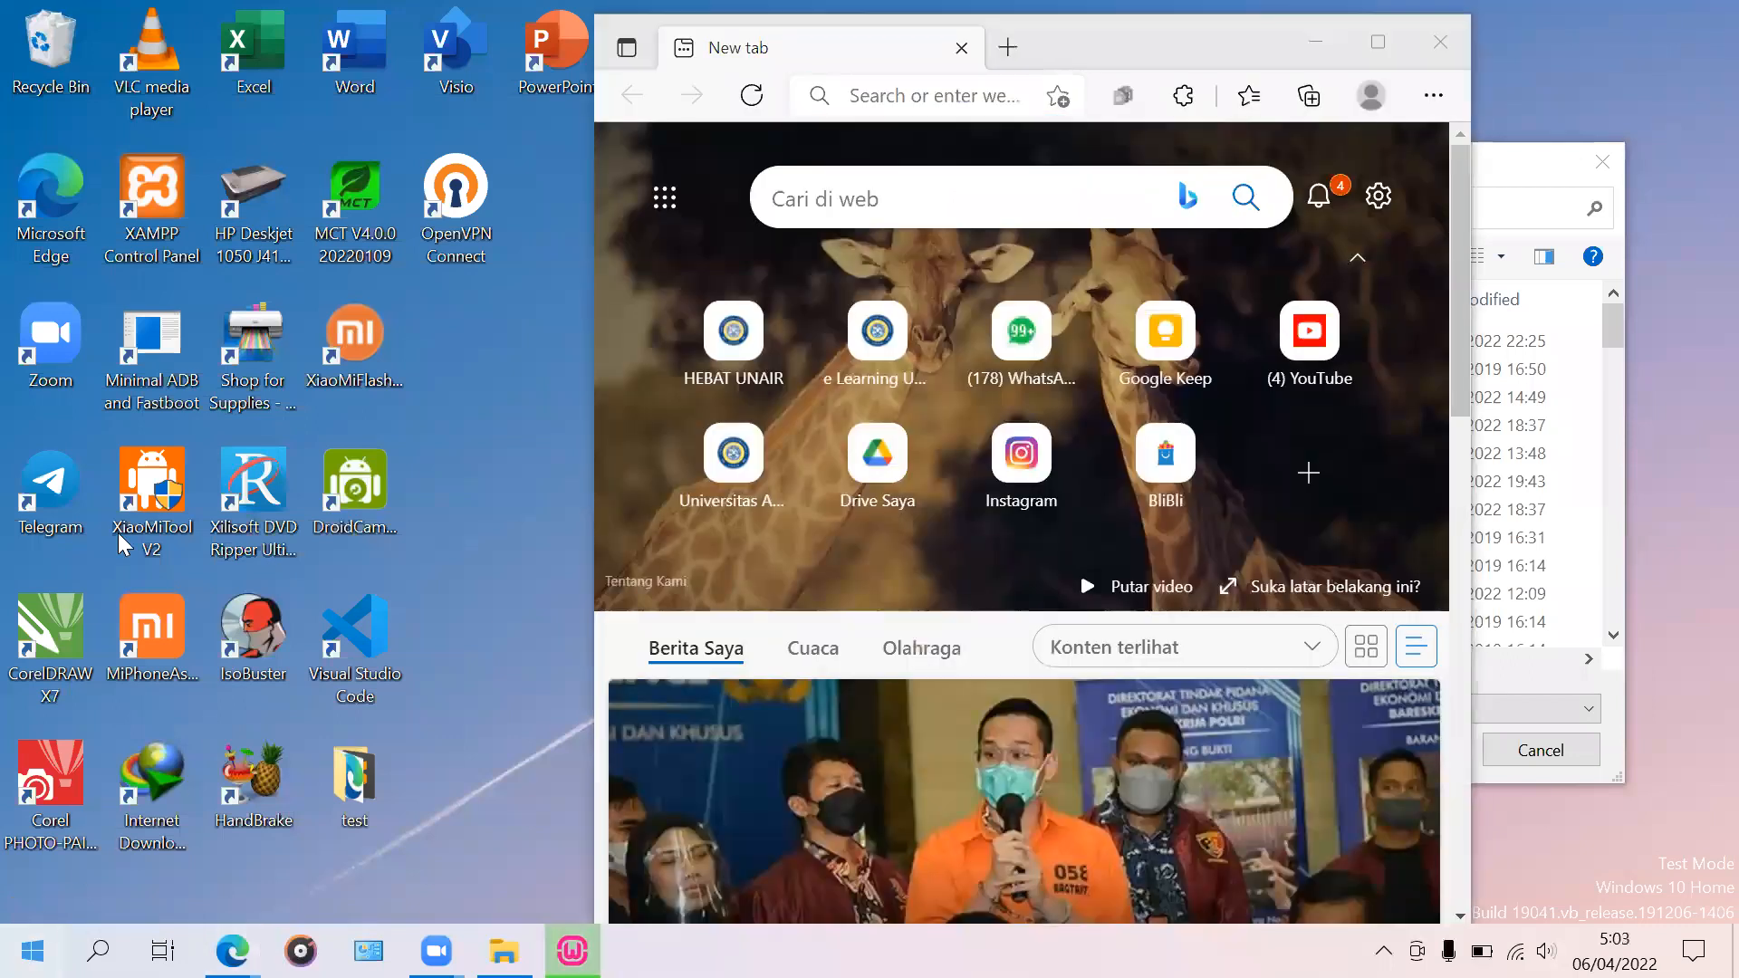
click(117, 460)
key(super)
text(edge)
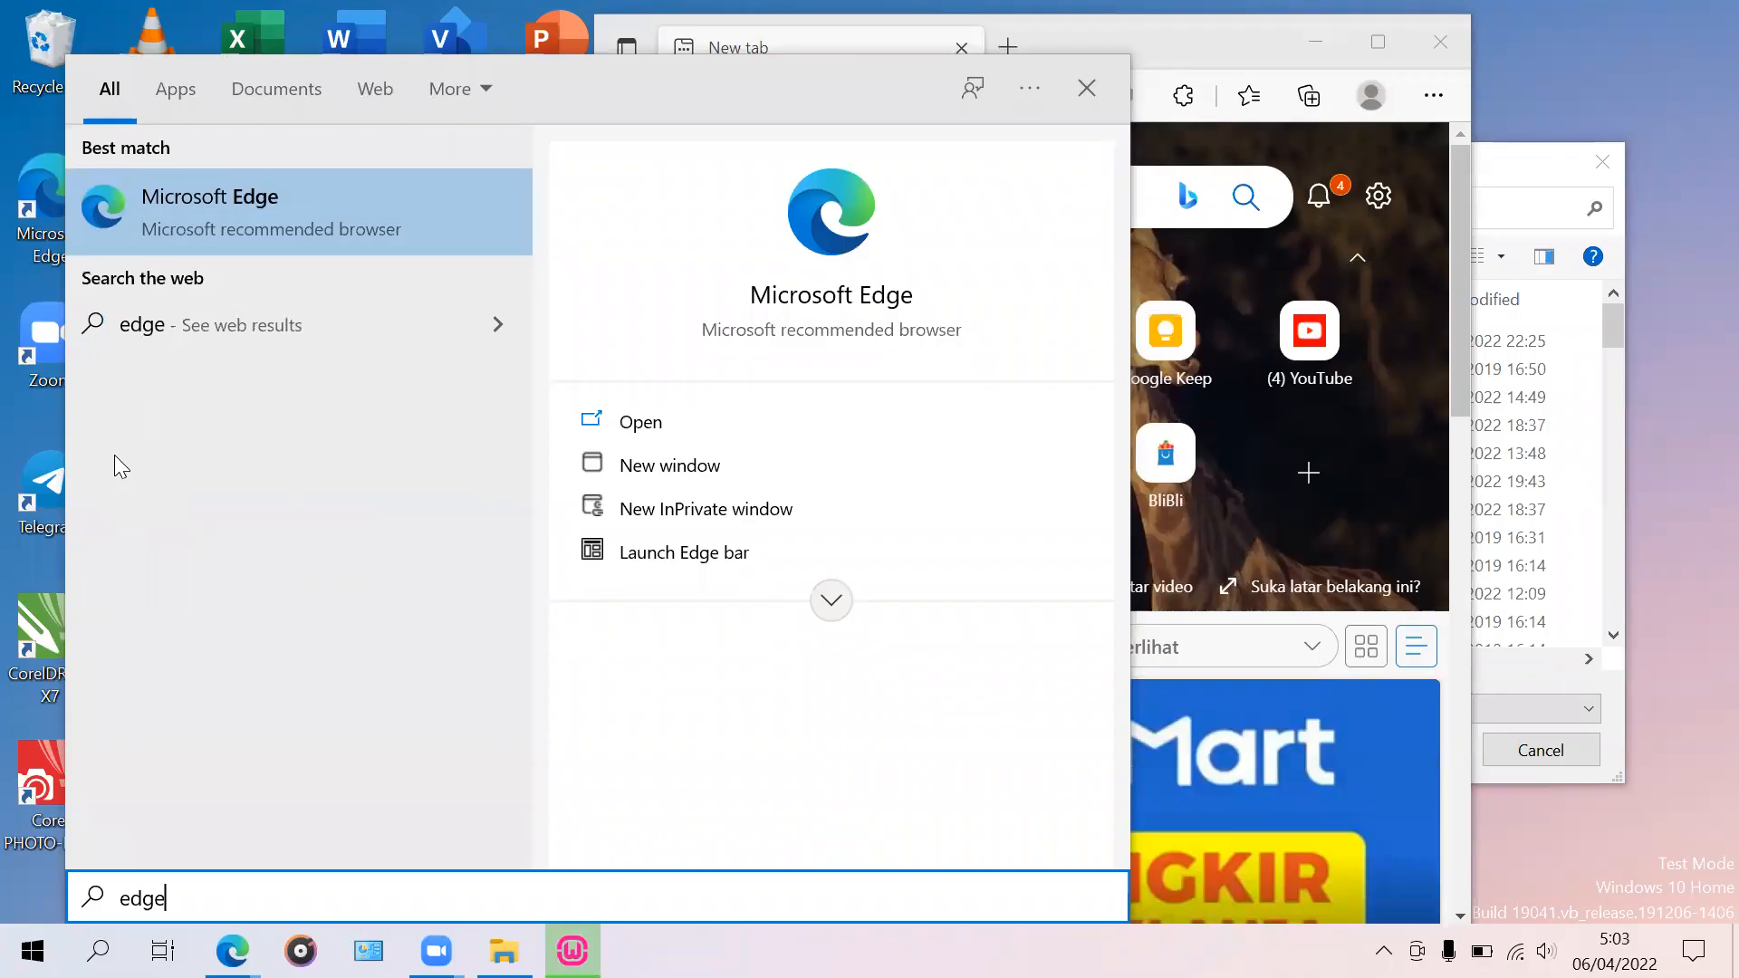
right_click(249, 235)
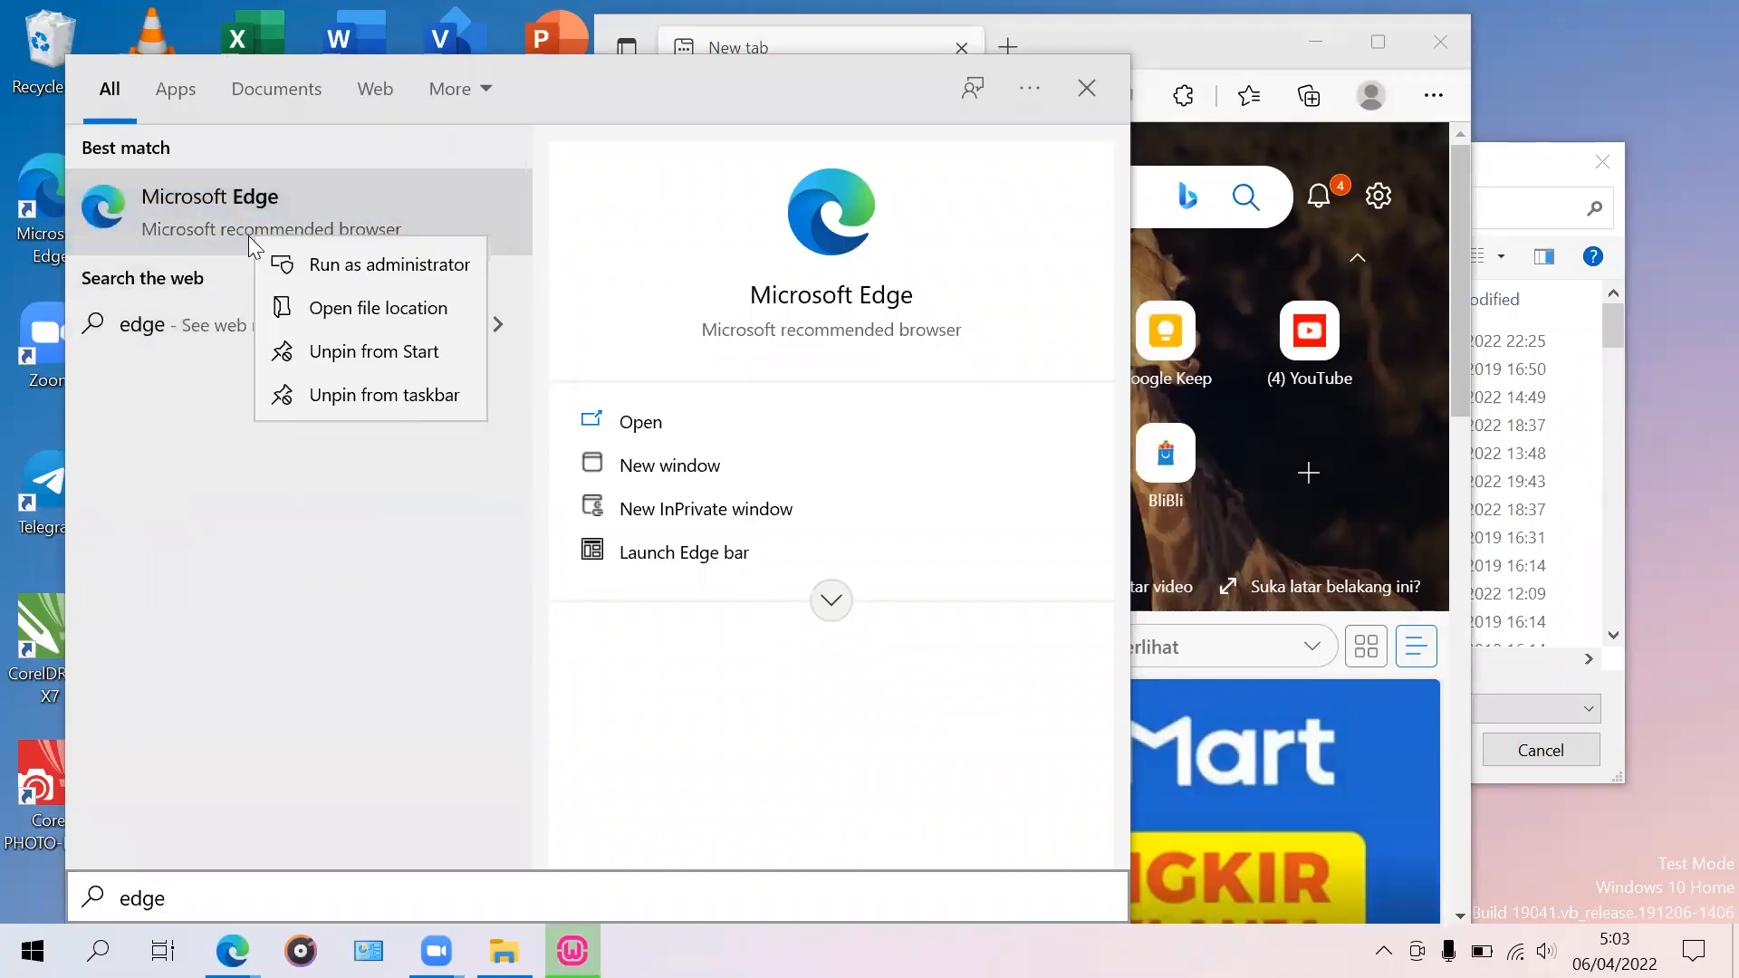
click(356, 323)
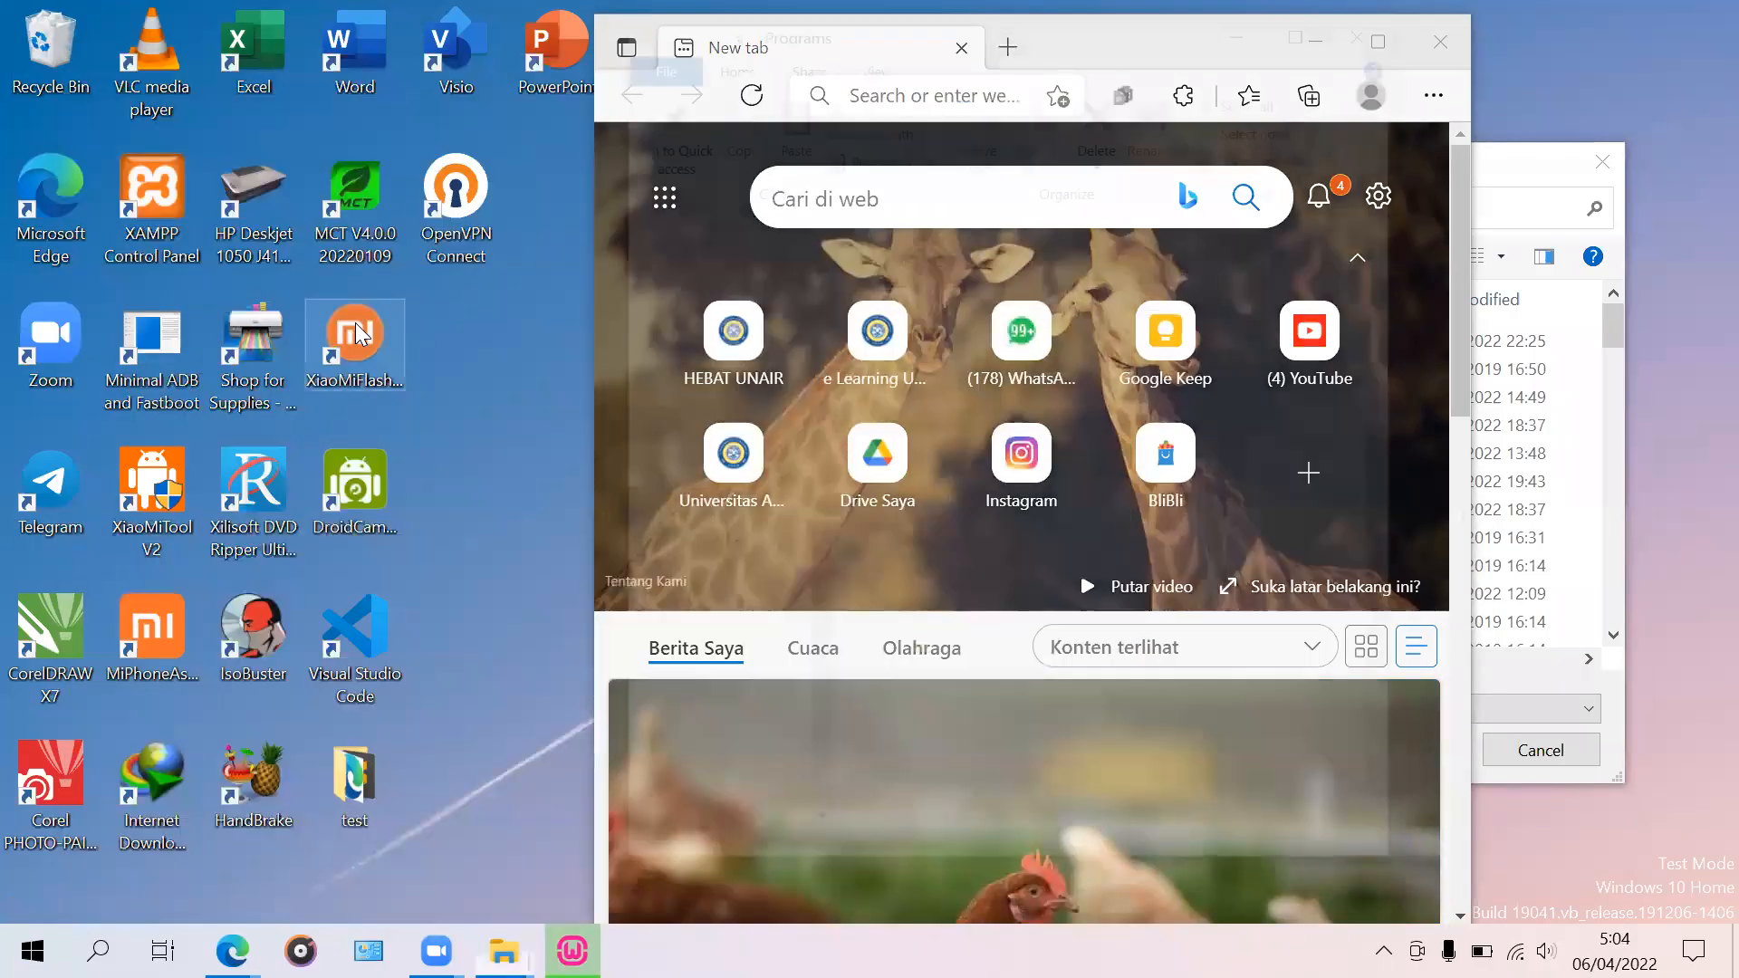
scroll(1099, 652, down, 3)
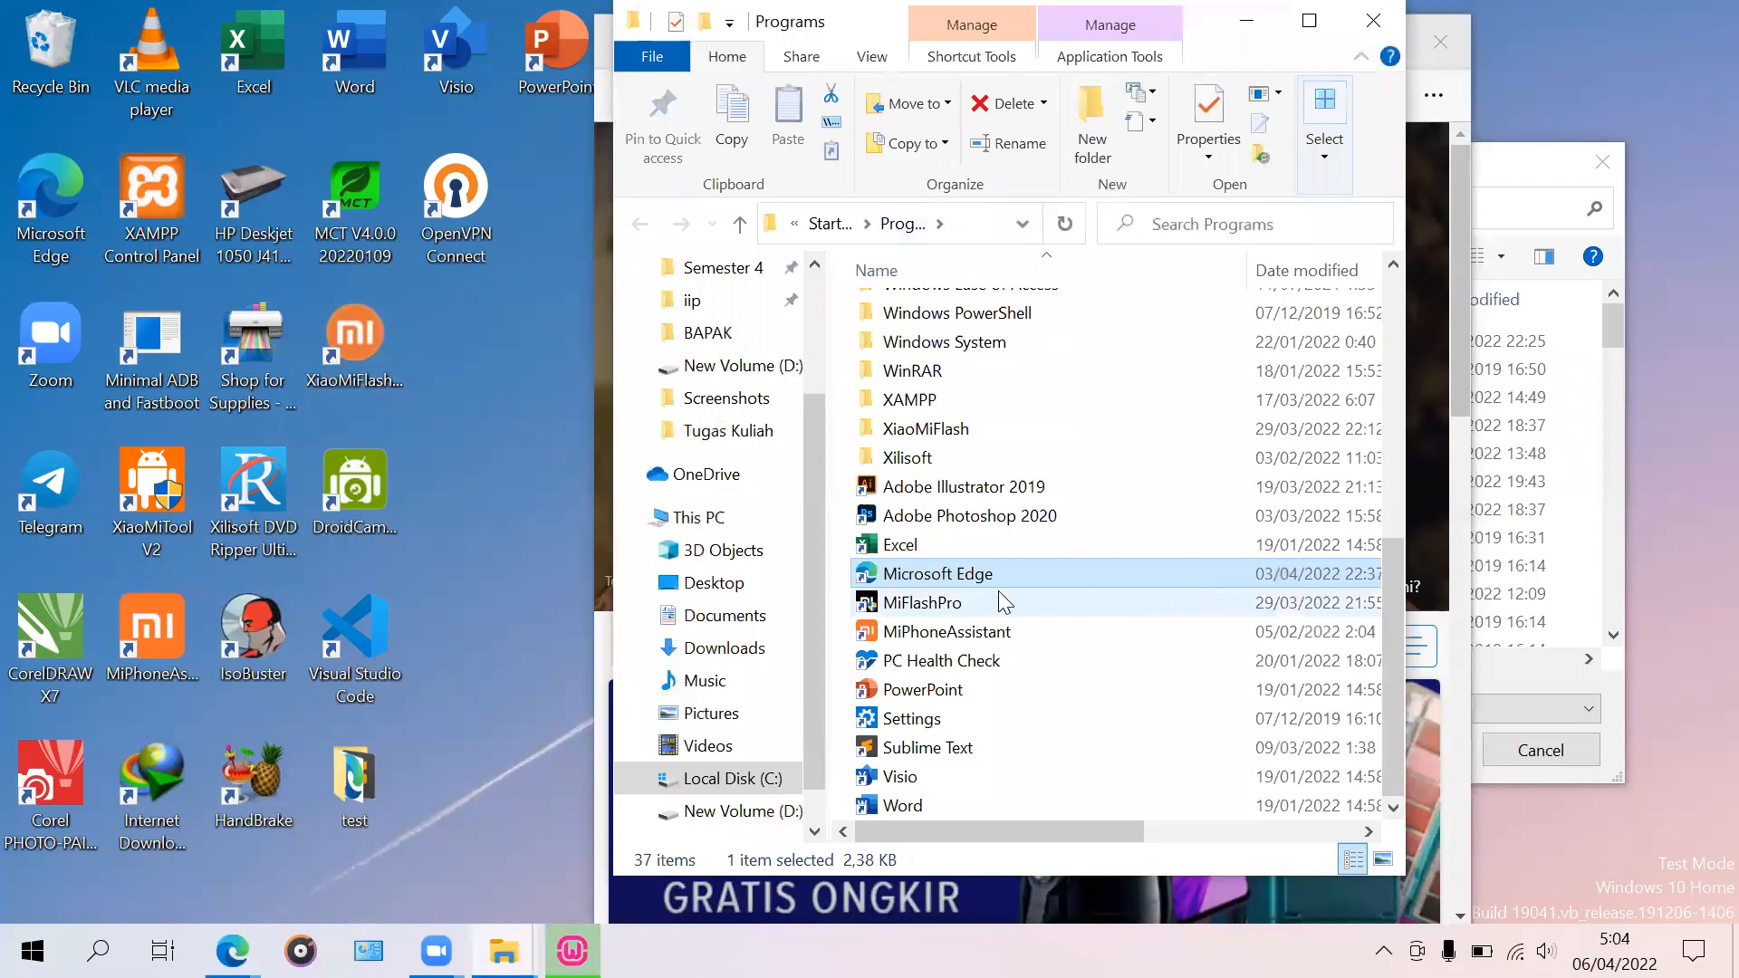
Step: Open Edge's Application folder from the shortcut's properties and reposition that window
right_click(949, 574)
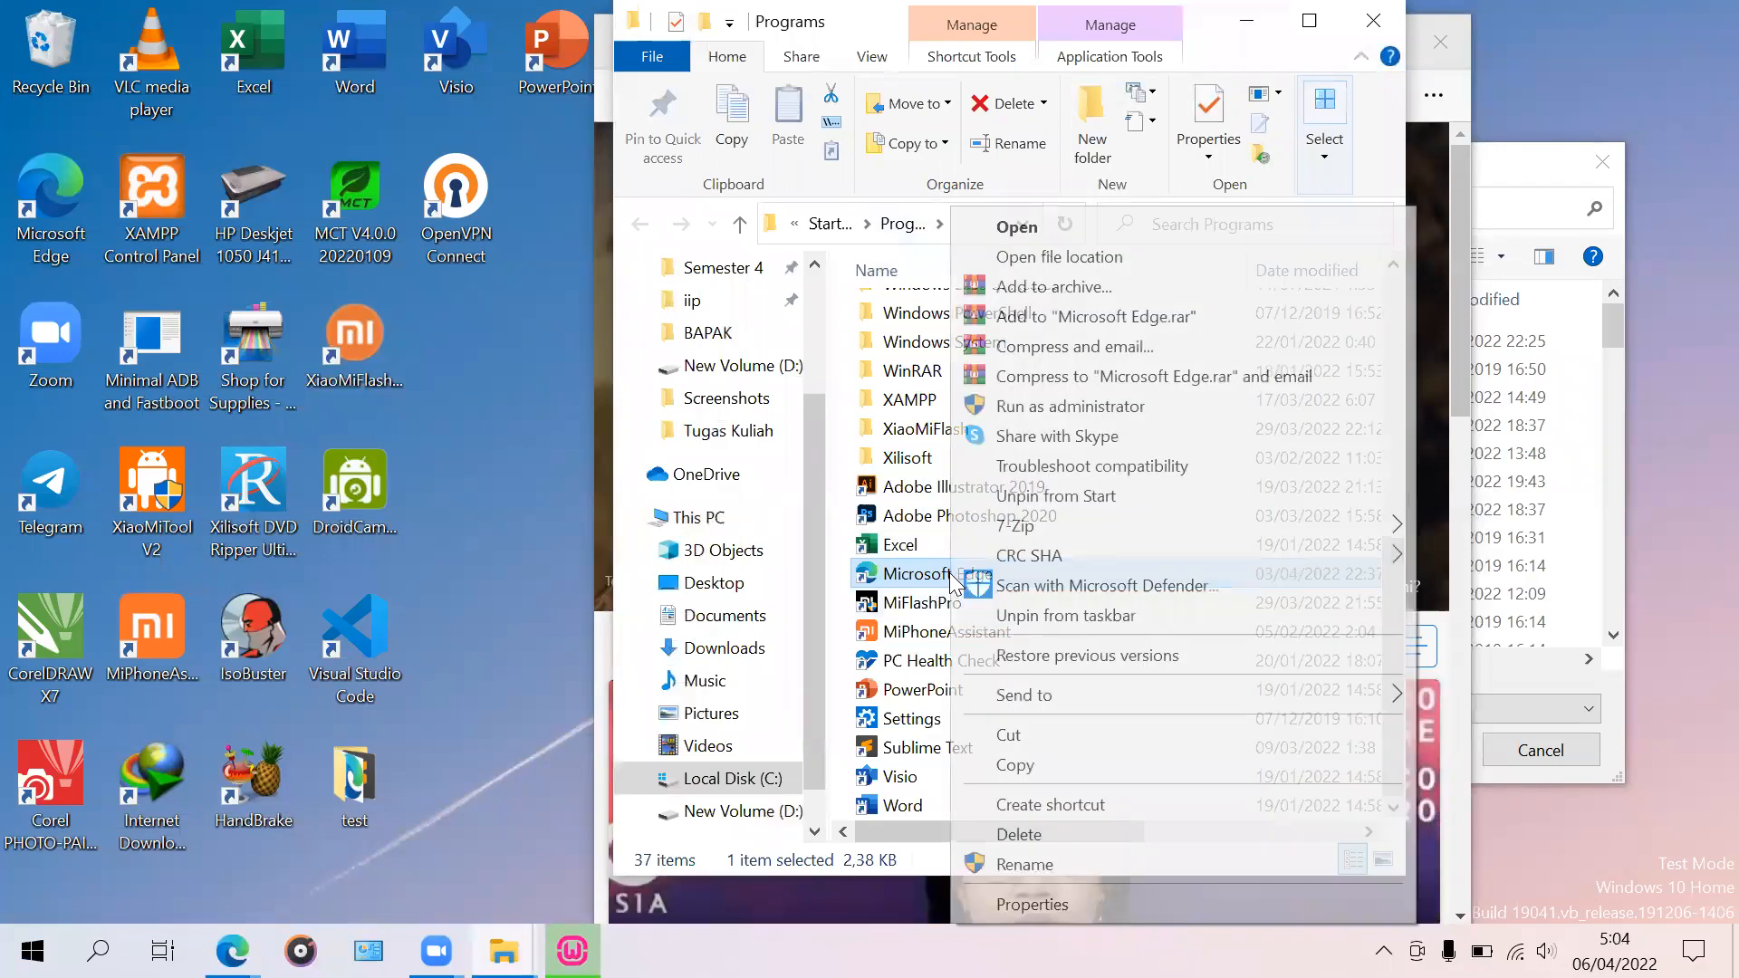
click(1031, 903)
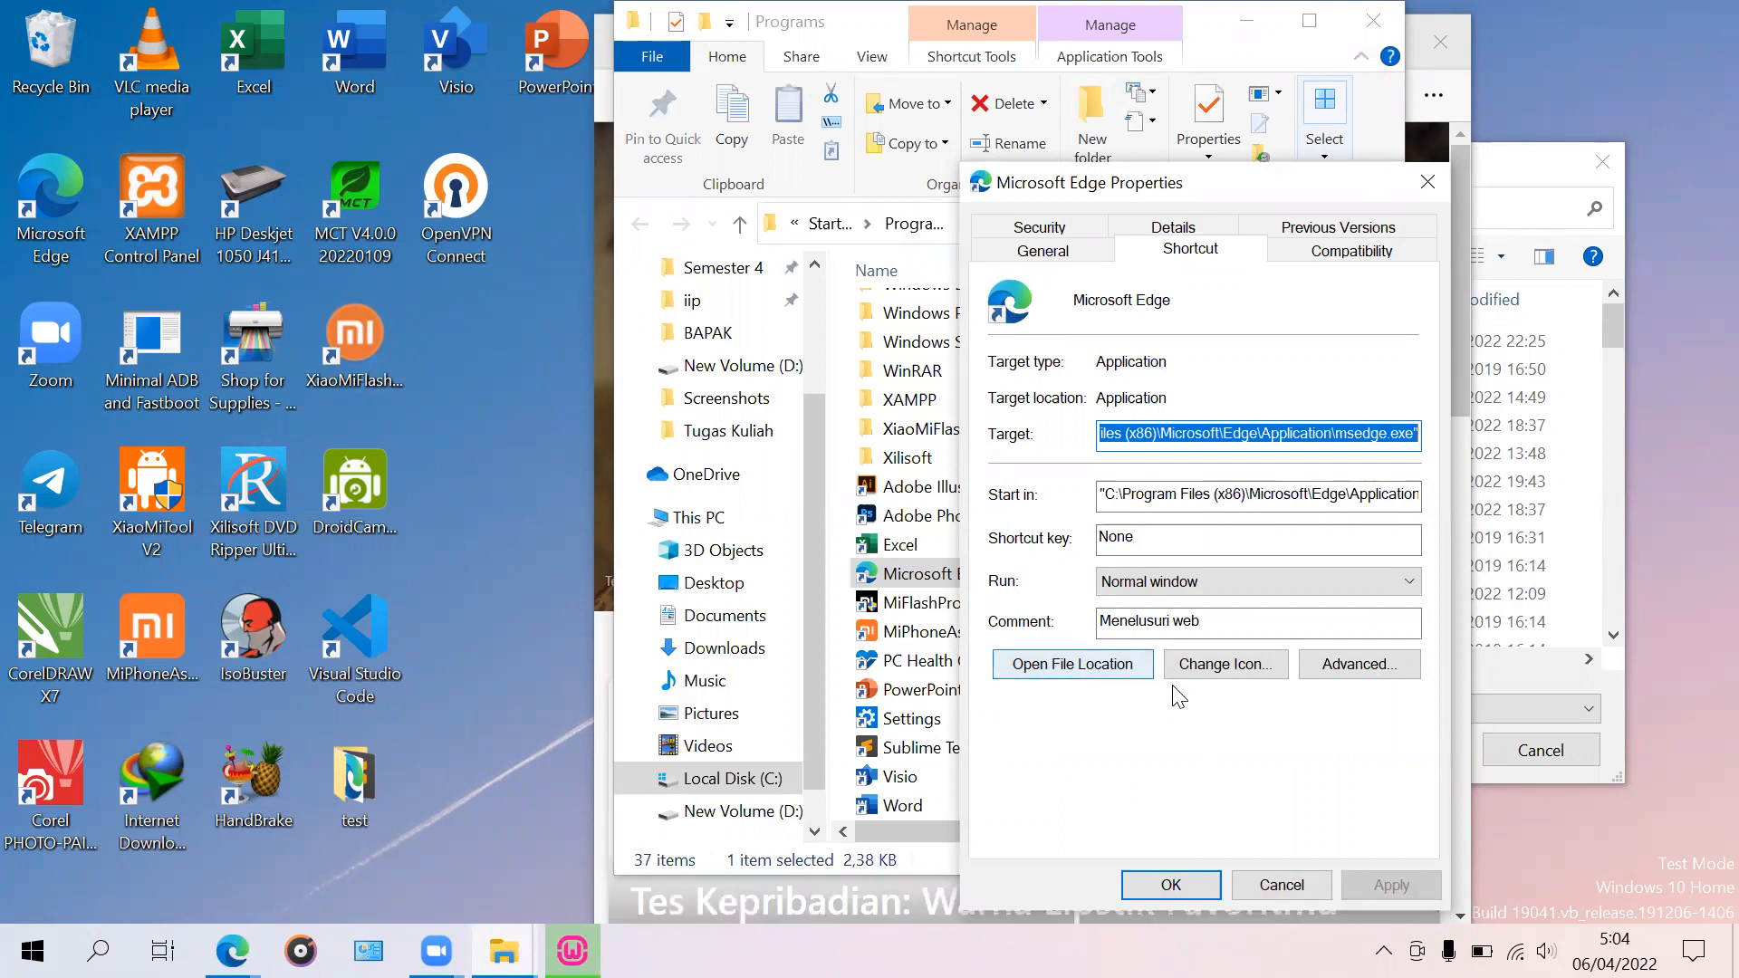
click(1070, 671)
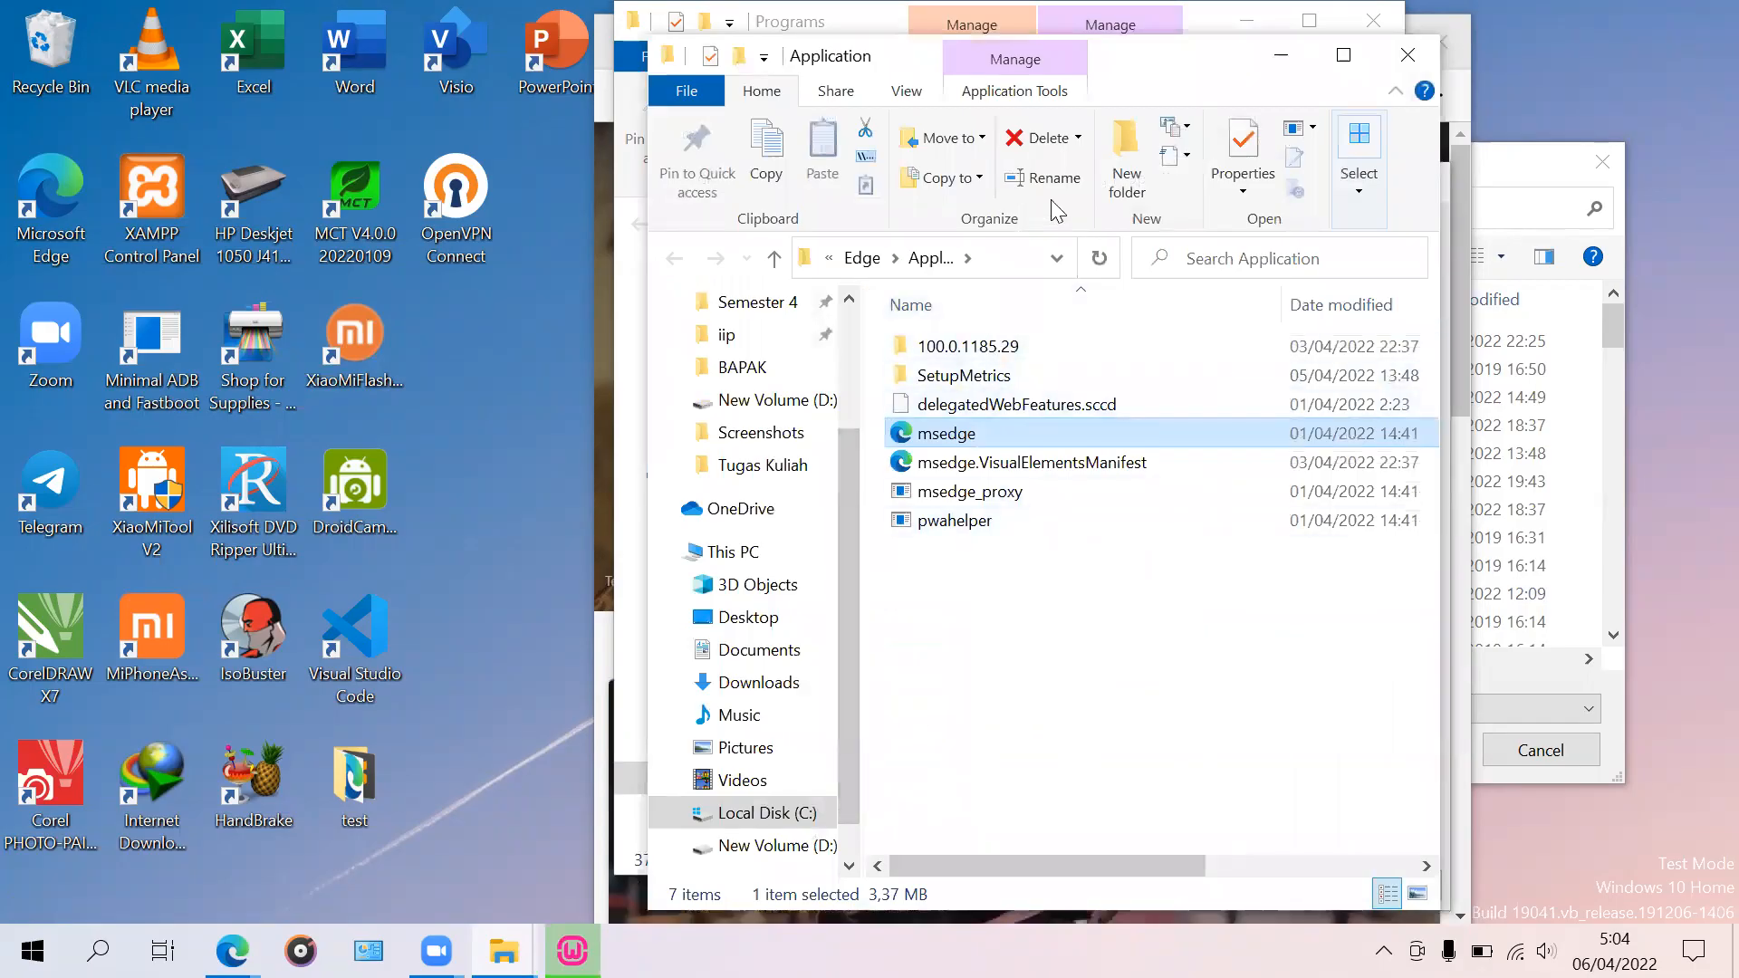
click(1407, 55)
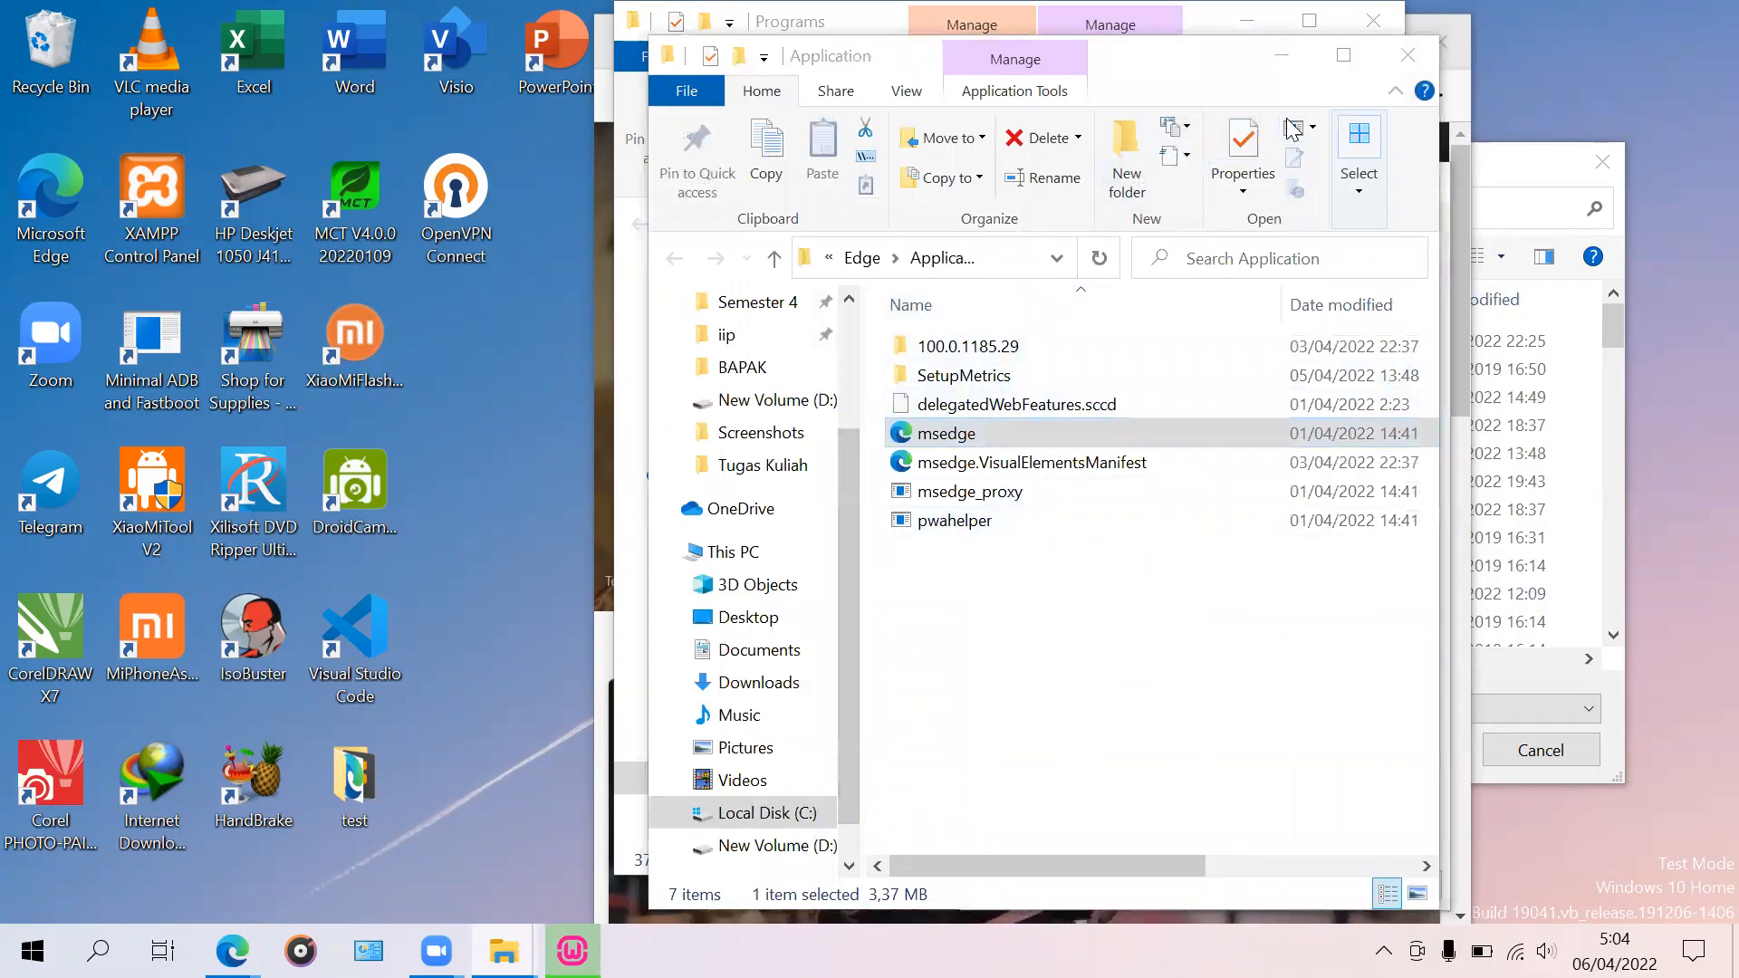
click(1149, 88)
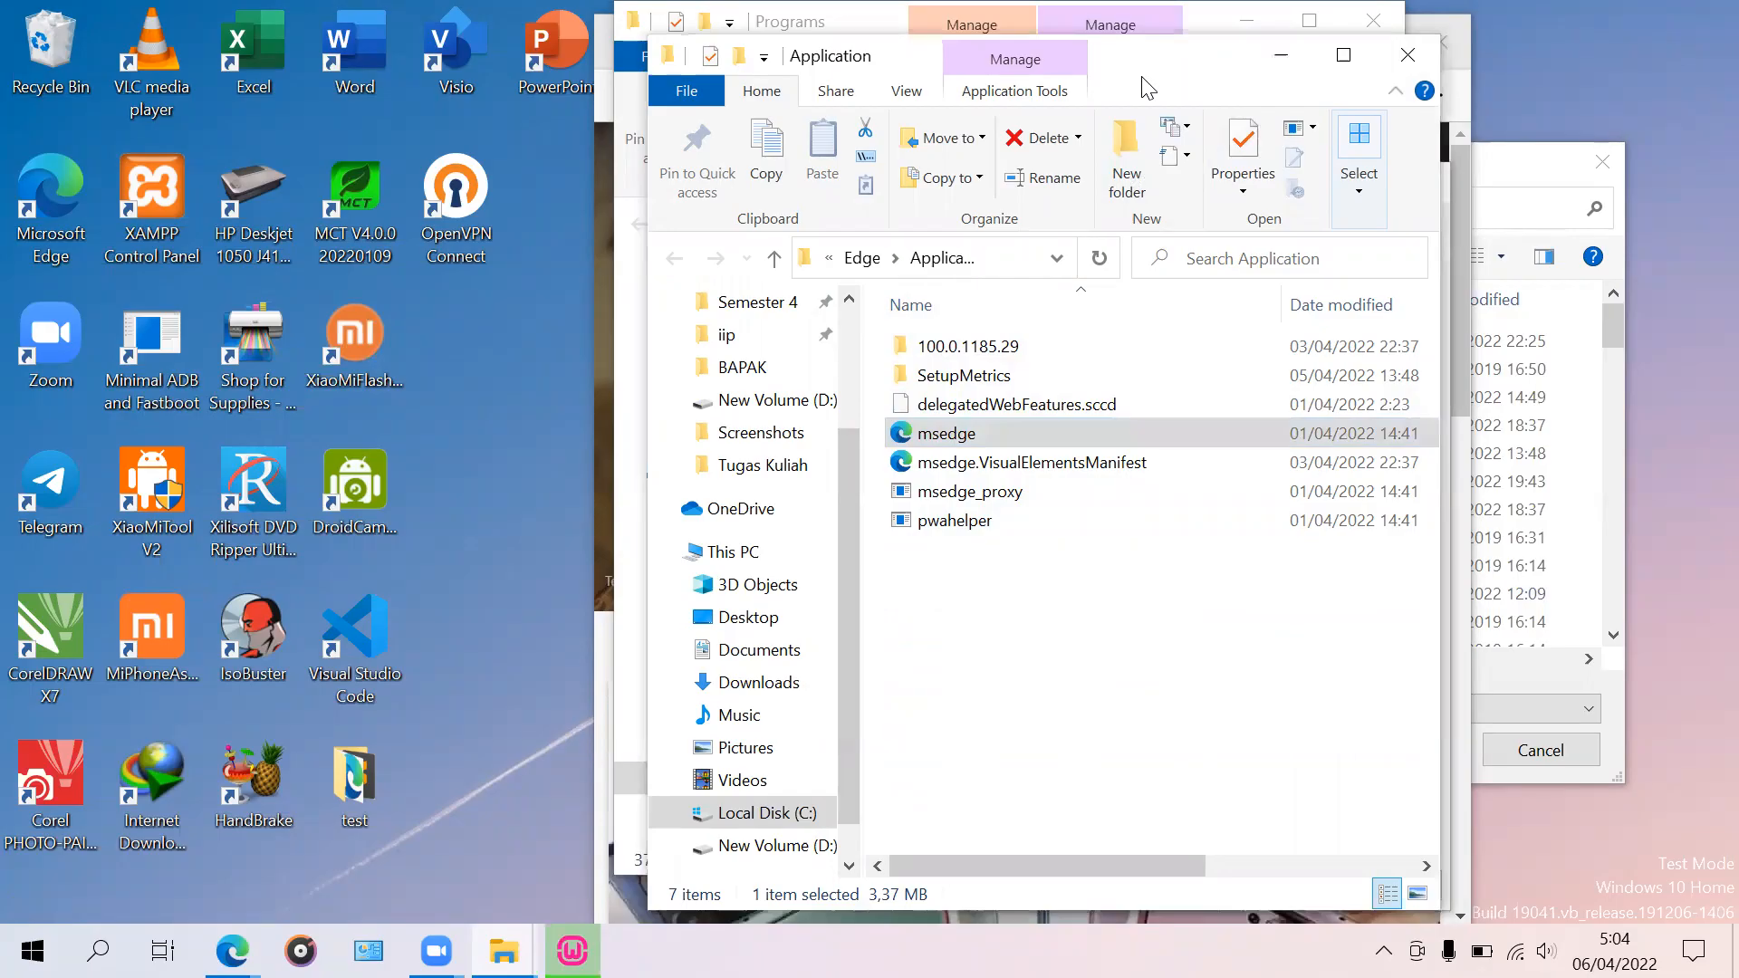
drag(1148, 88, 817, 151)
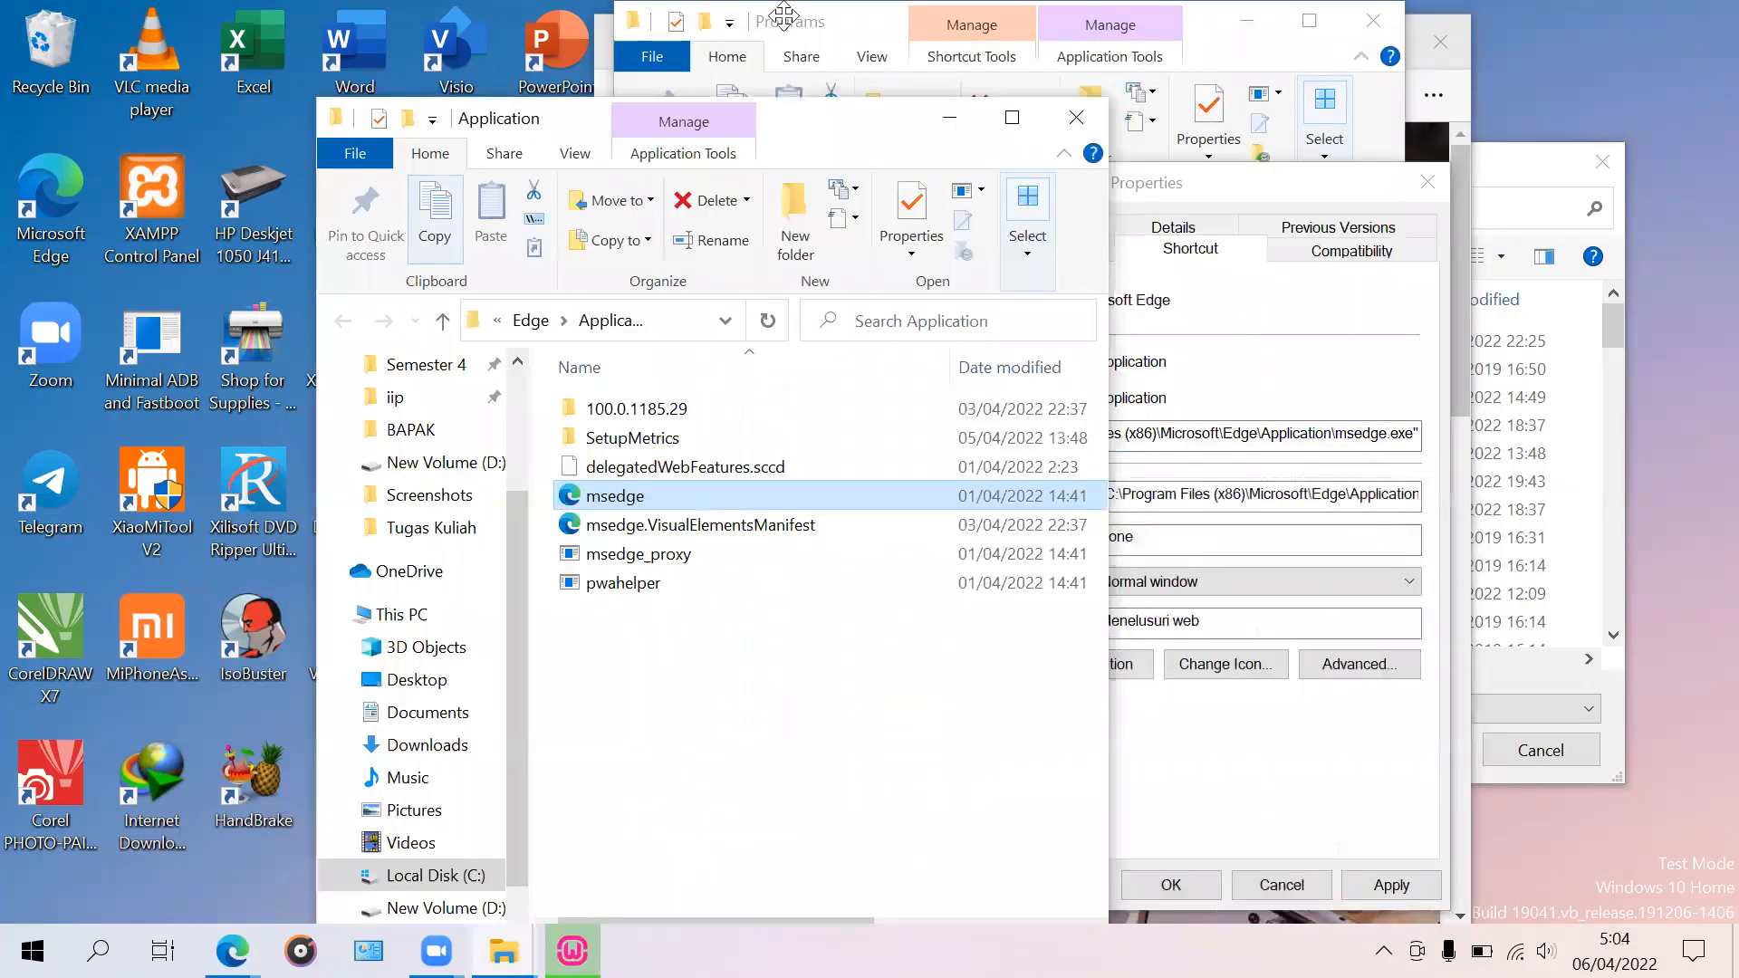
click(820, 120)
drag(820, 123, 948, 116)
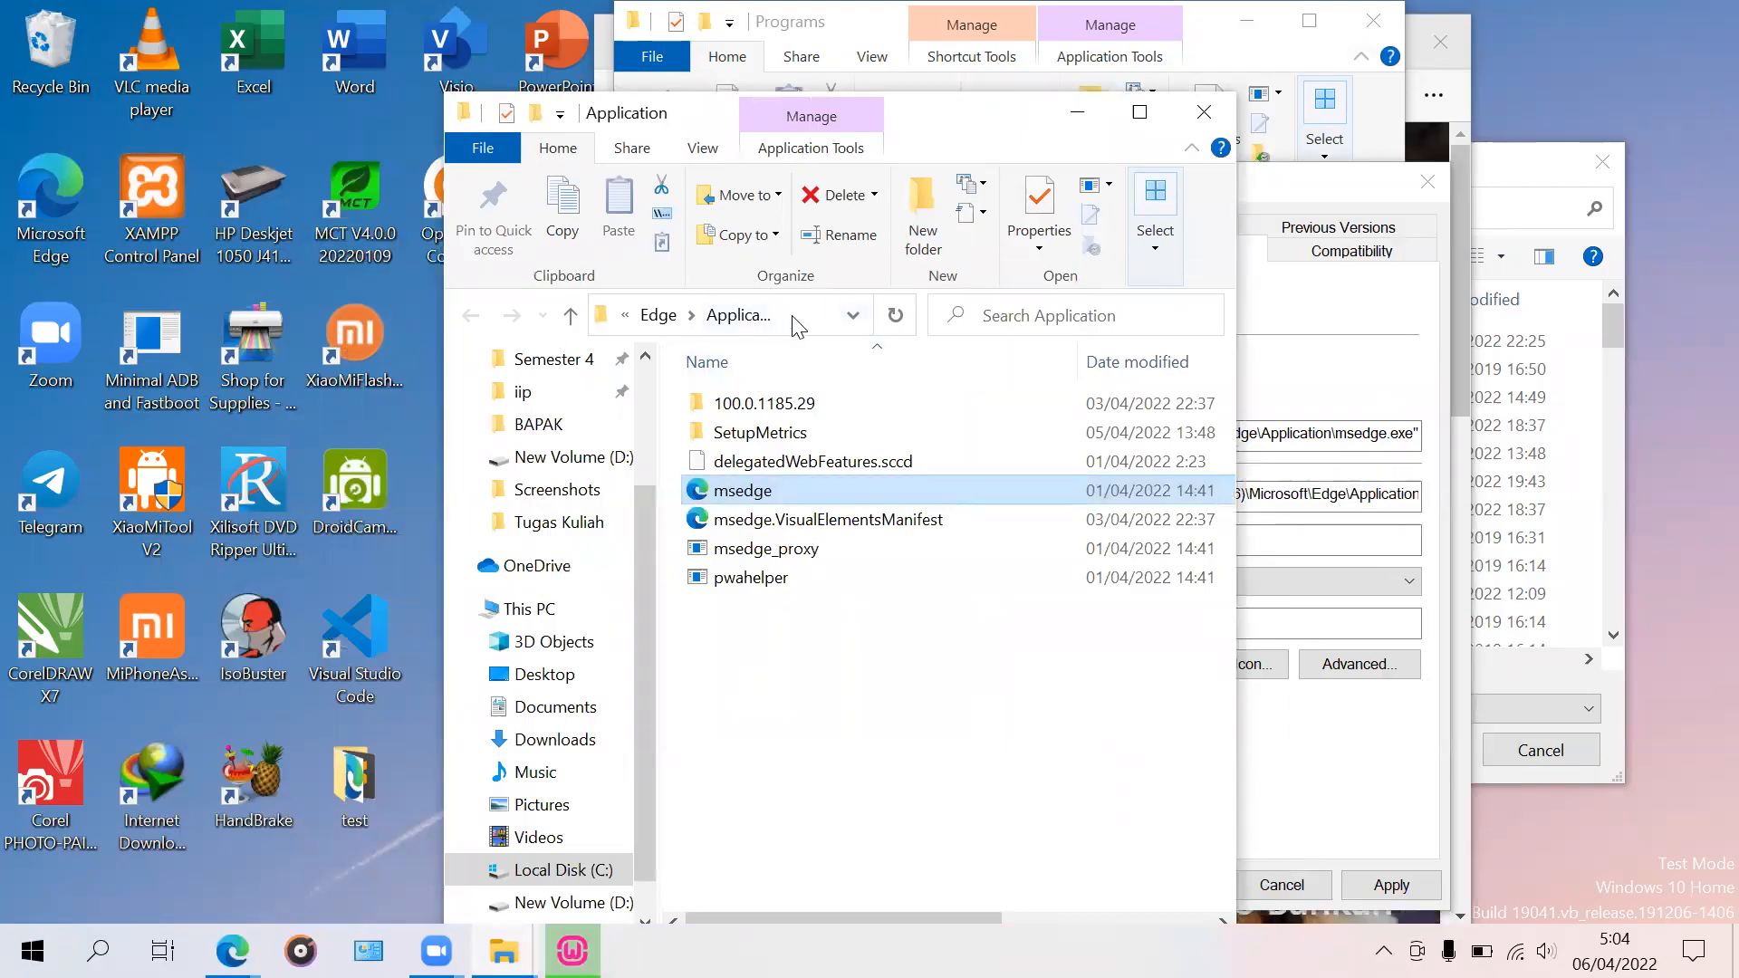
click(808, 721)
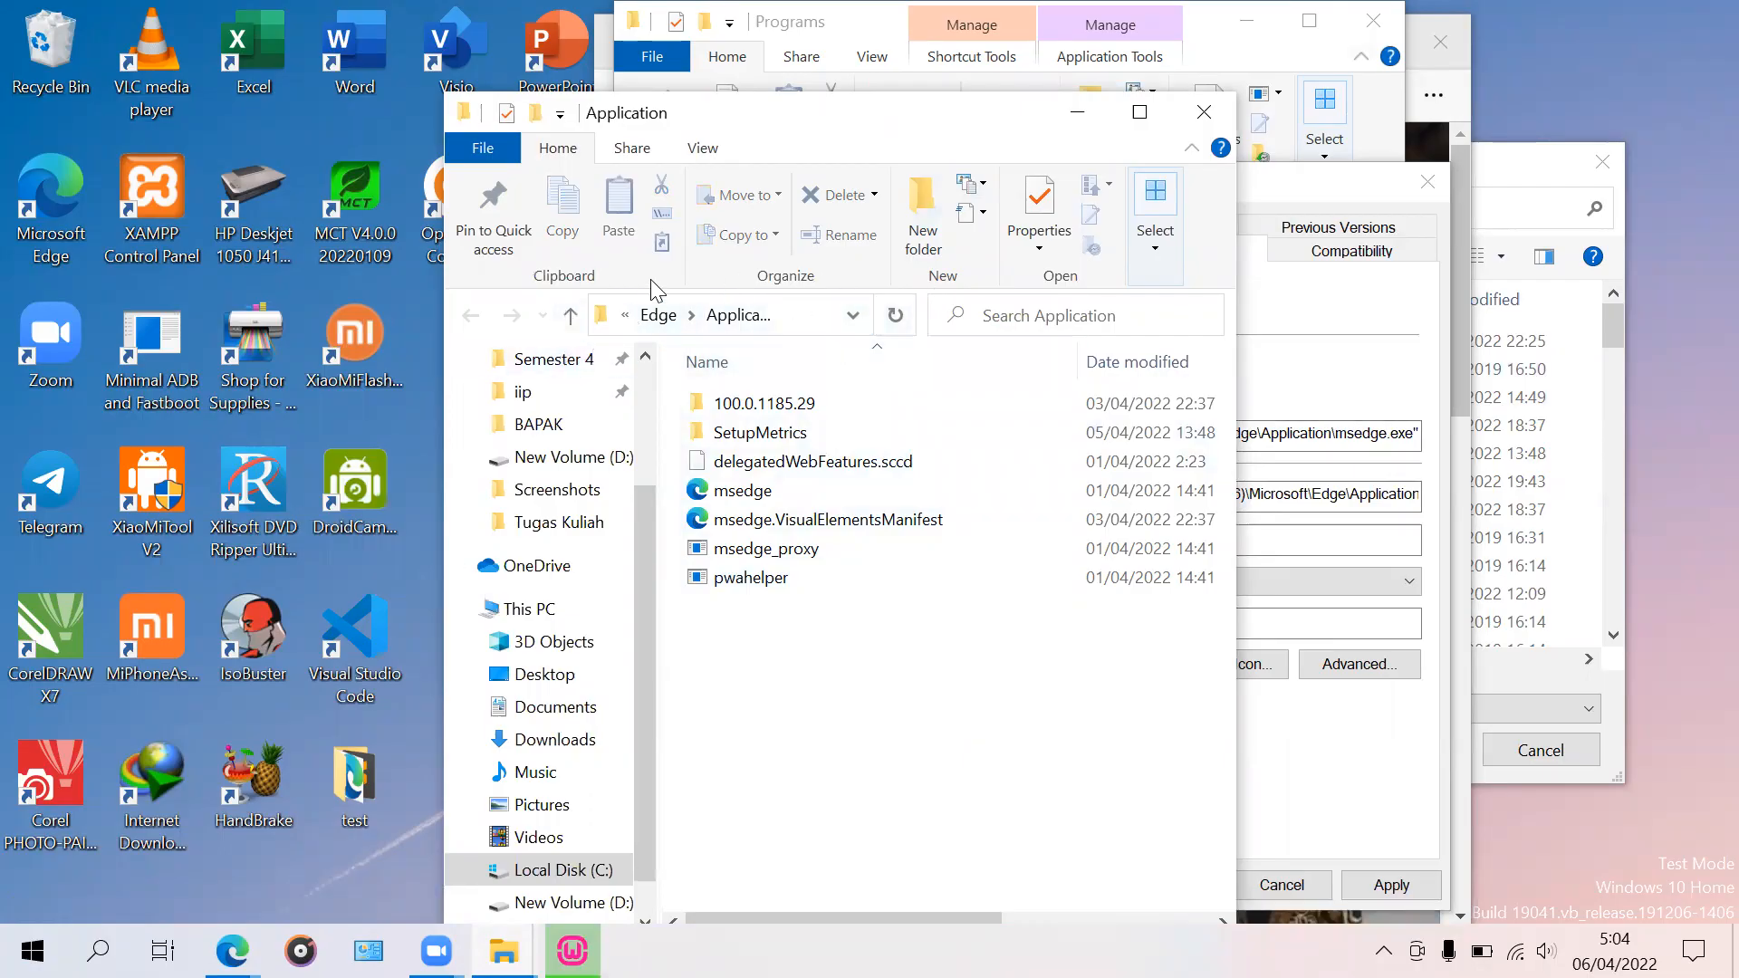
Step: Copy the Application folder path and bring the default-browser chooser to the front
click(807, 315)
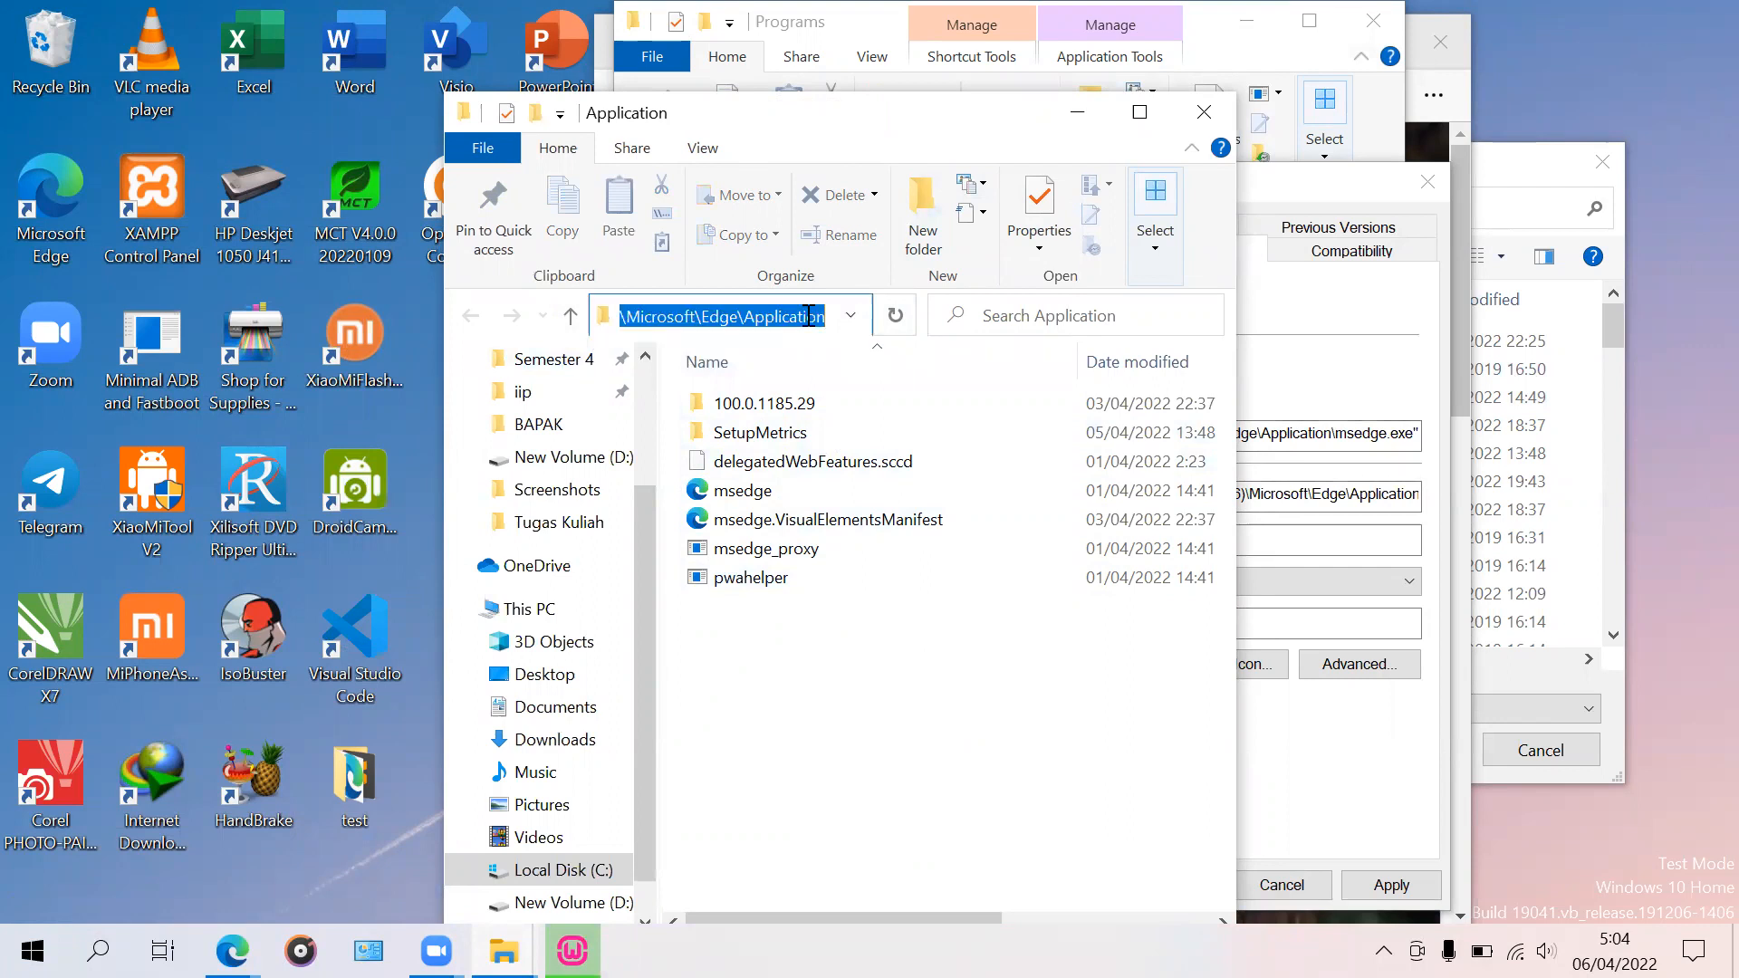
right_click(690, 319)
click(768, 402)
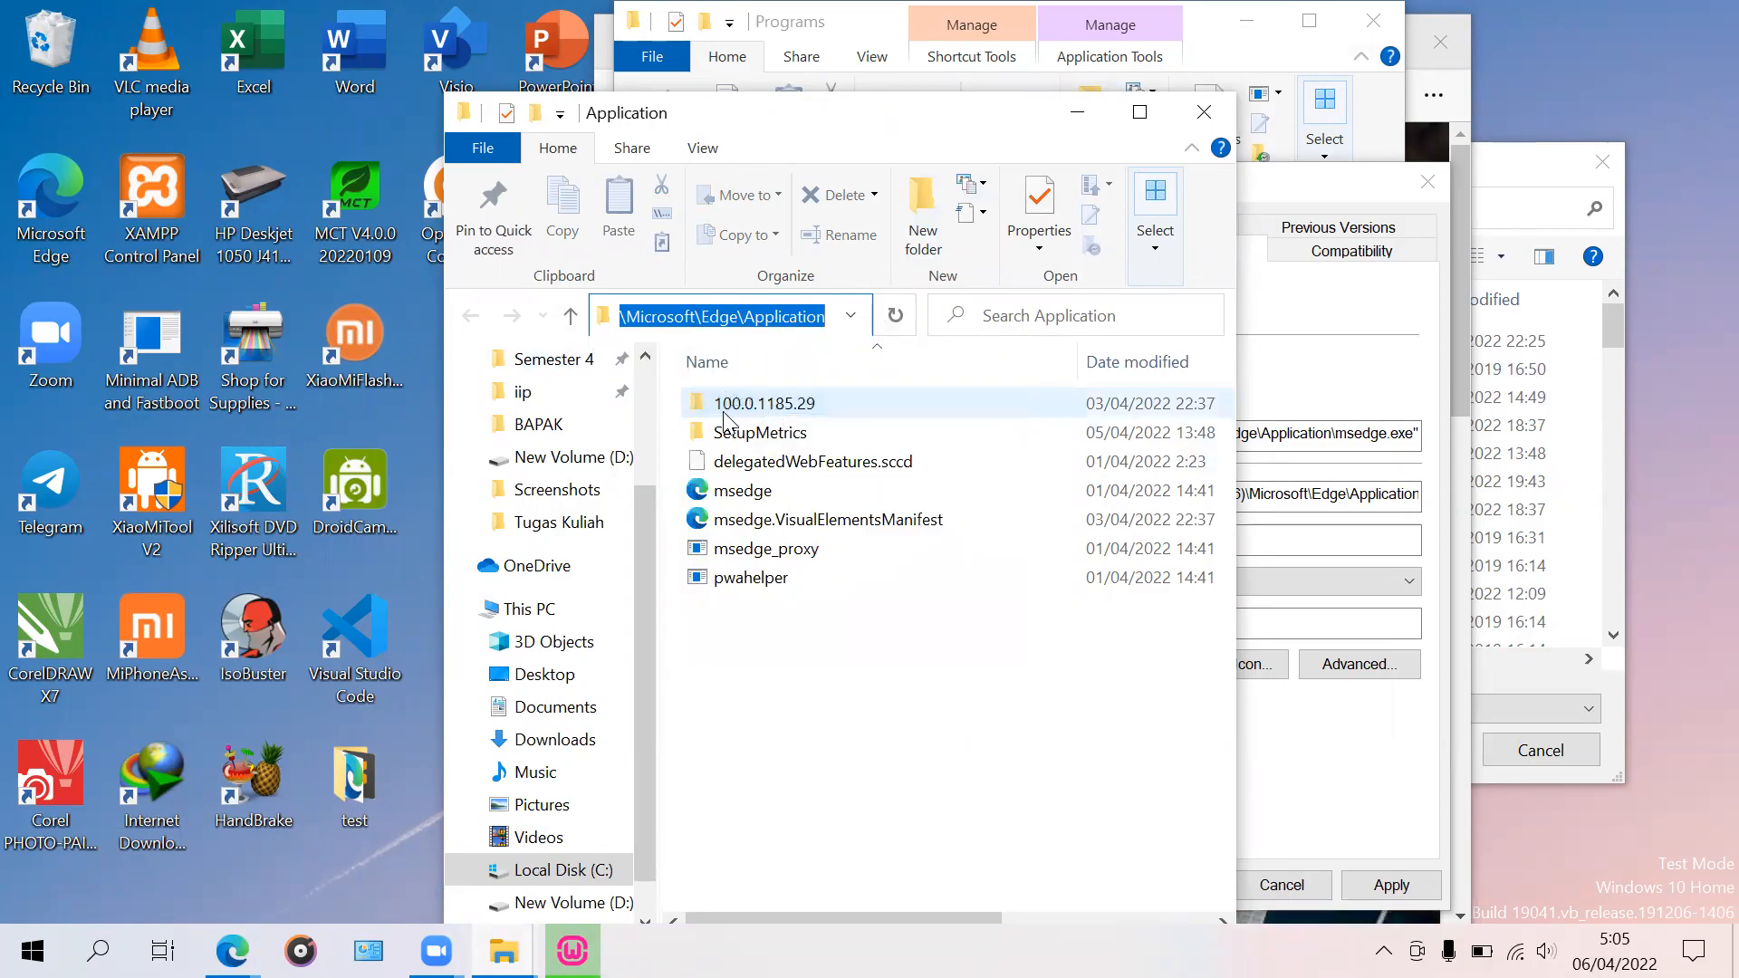
click(1510, 190)
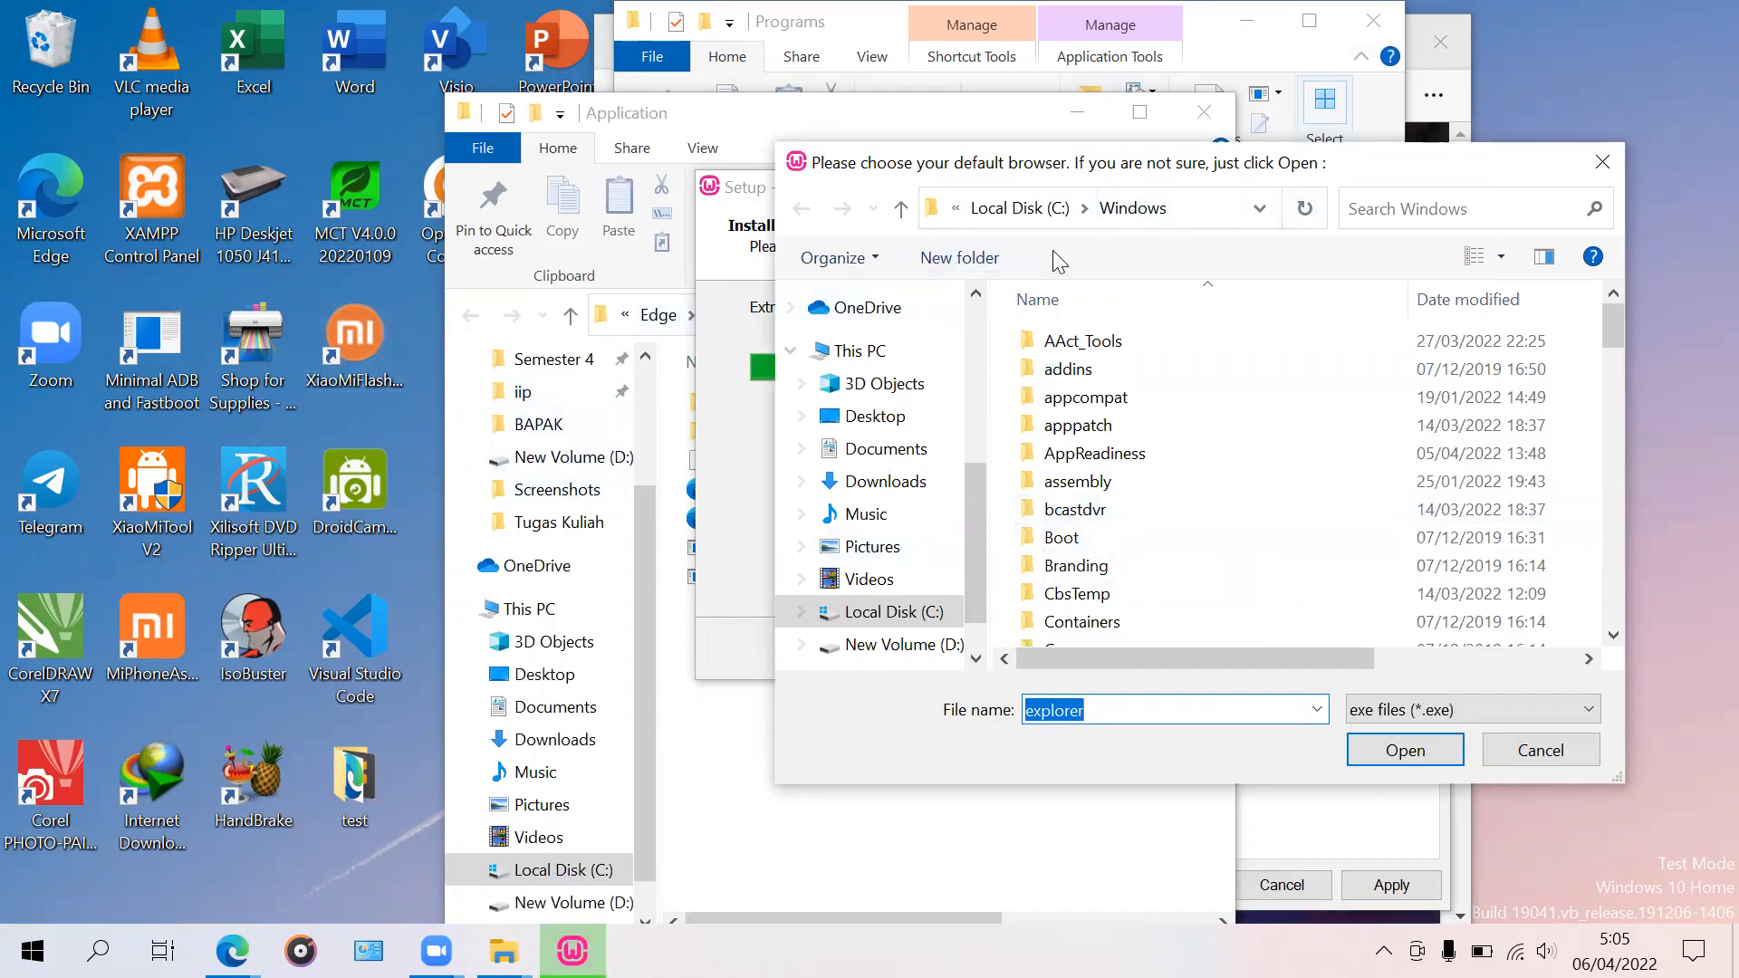
Step: Set msedge from Edge's Application folder as WampServer's default browser instead of explorer
click(1205, 209)
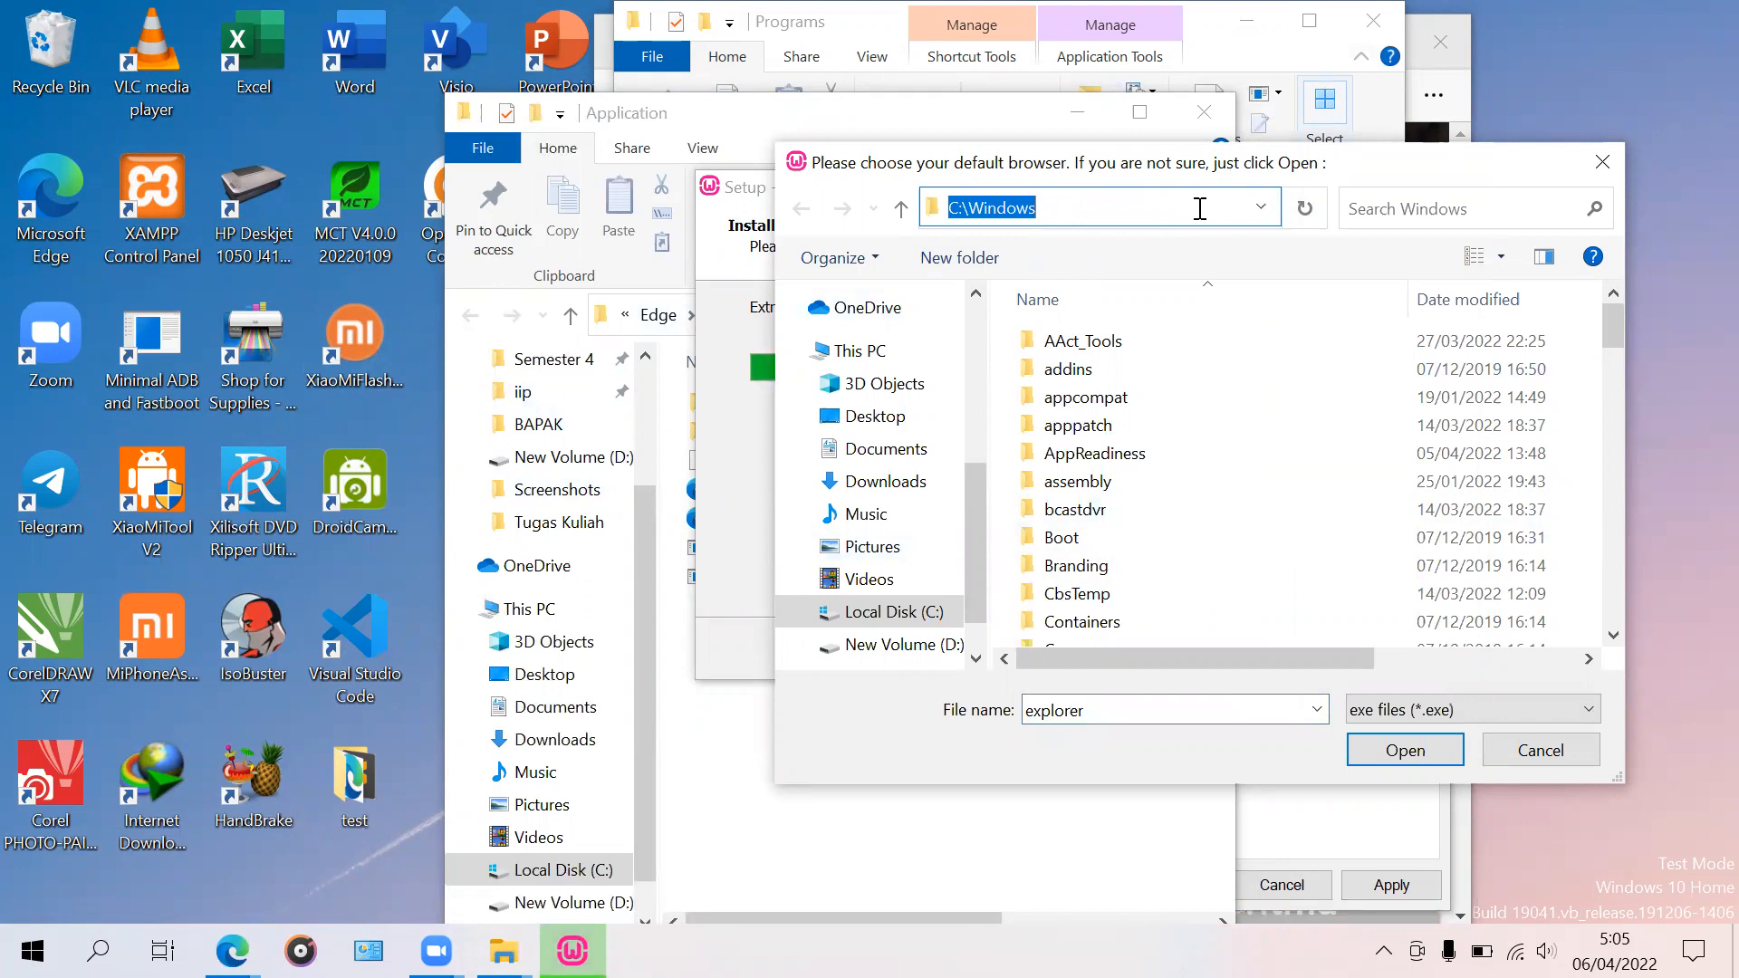
key(BackSpace)
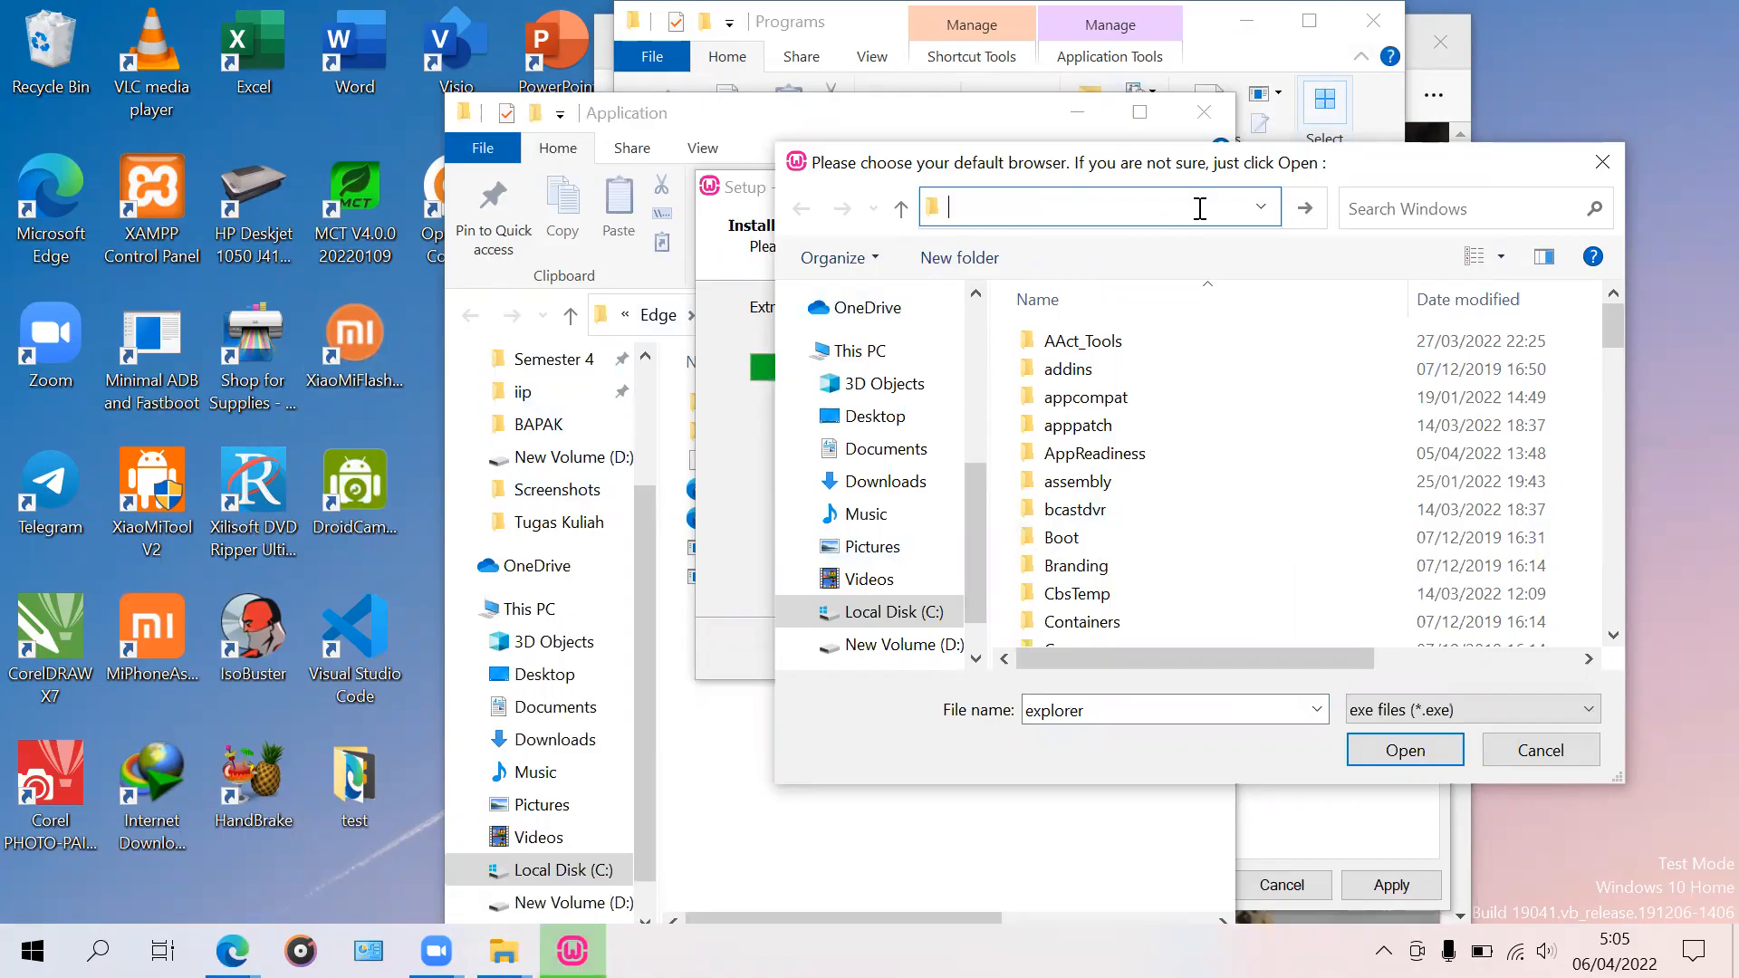
right_click(1194, 211)
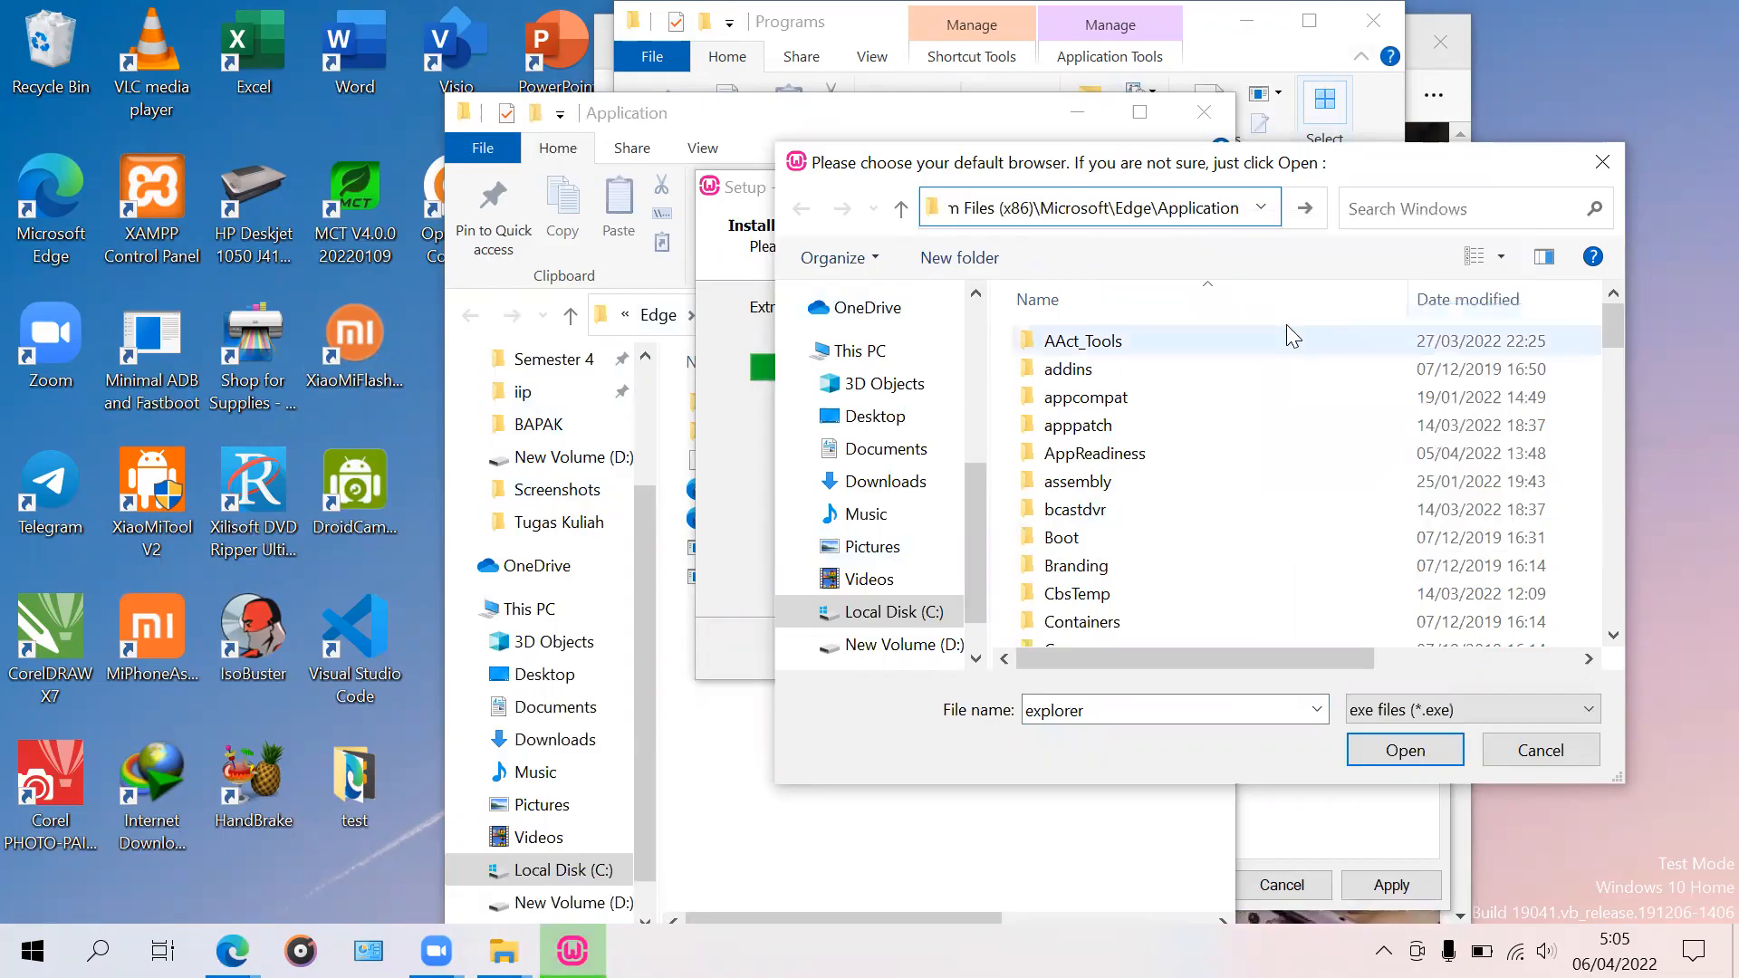
key(Return)
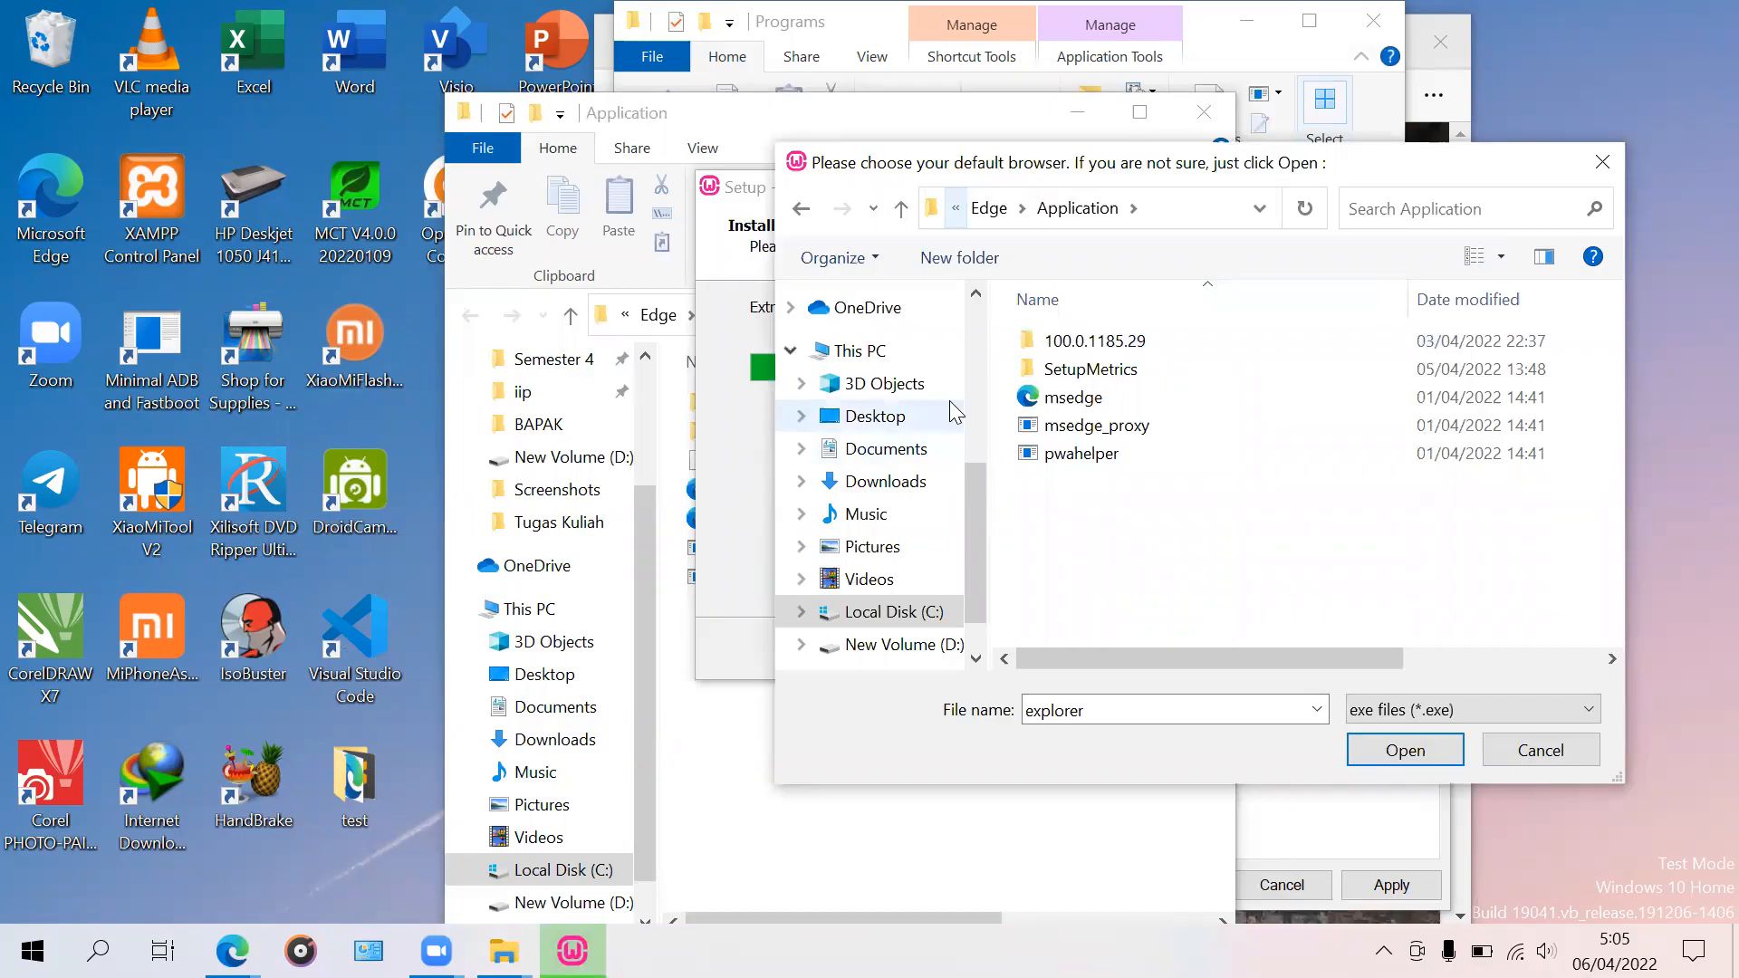
click(1072, 397)
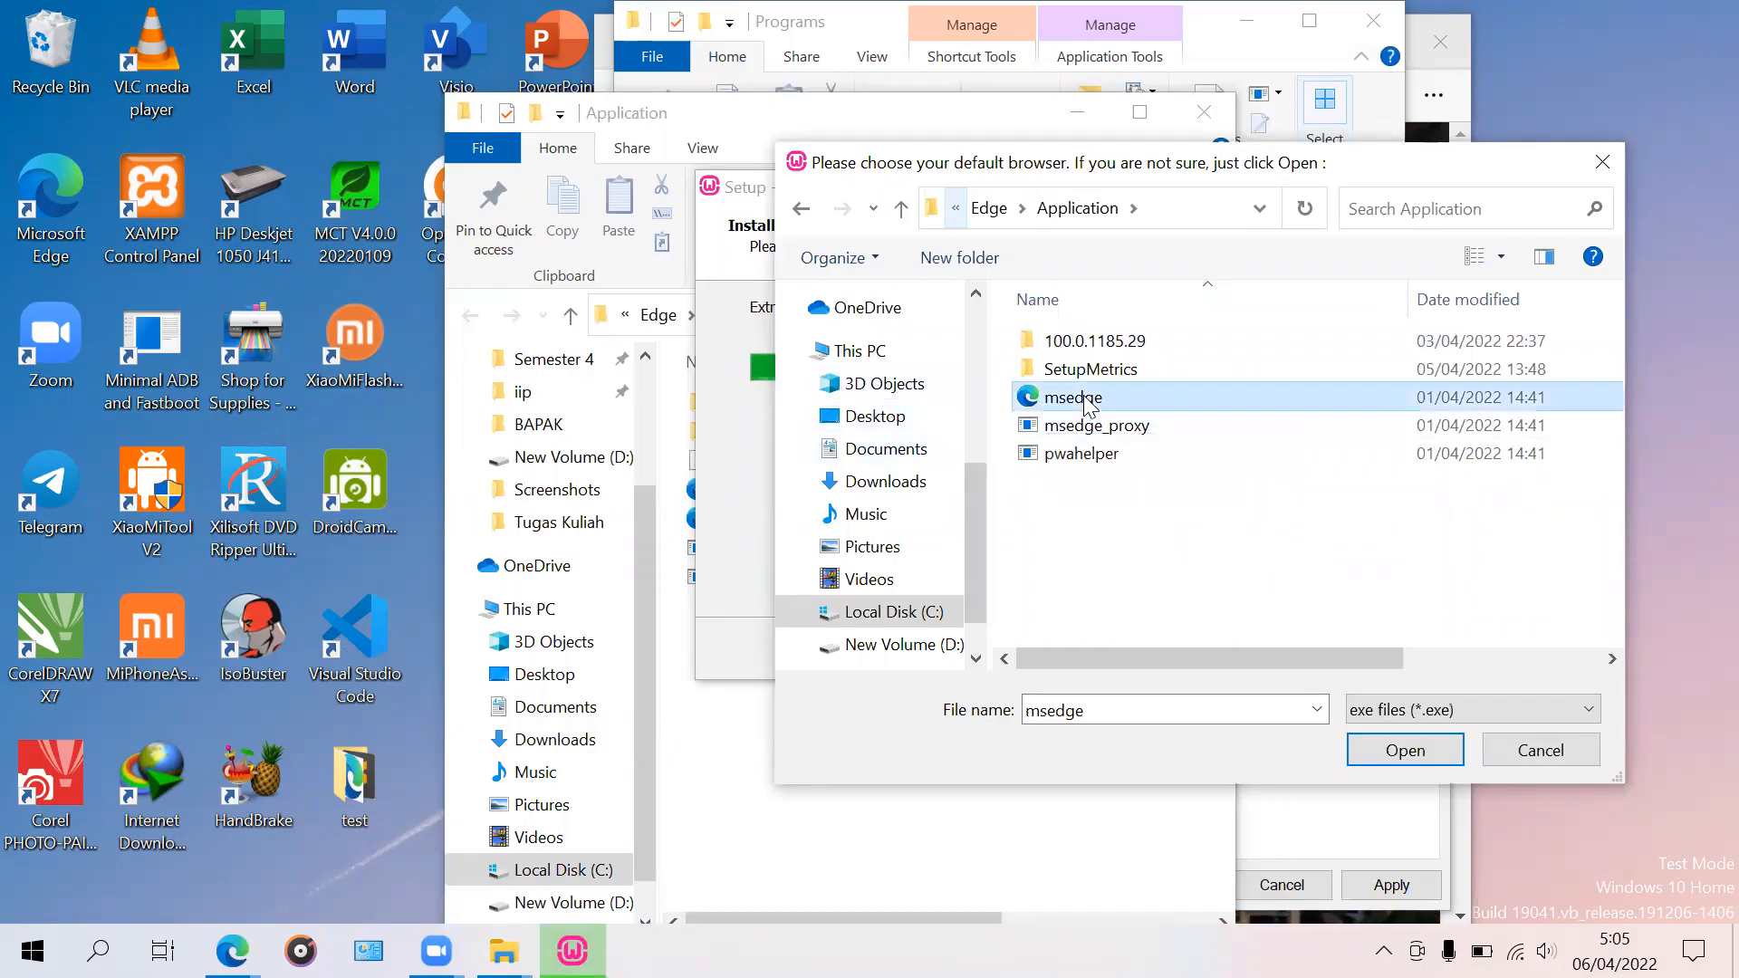
click(1405, 751)
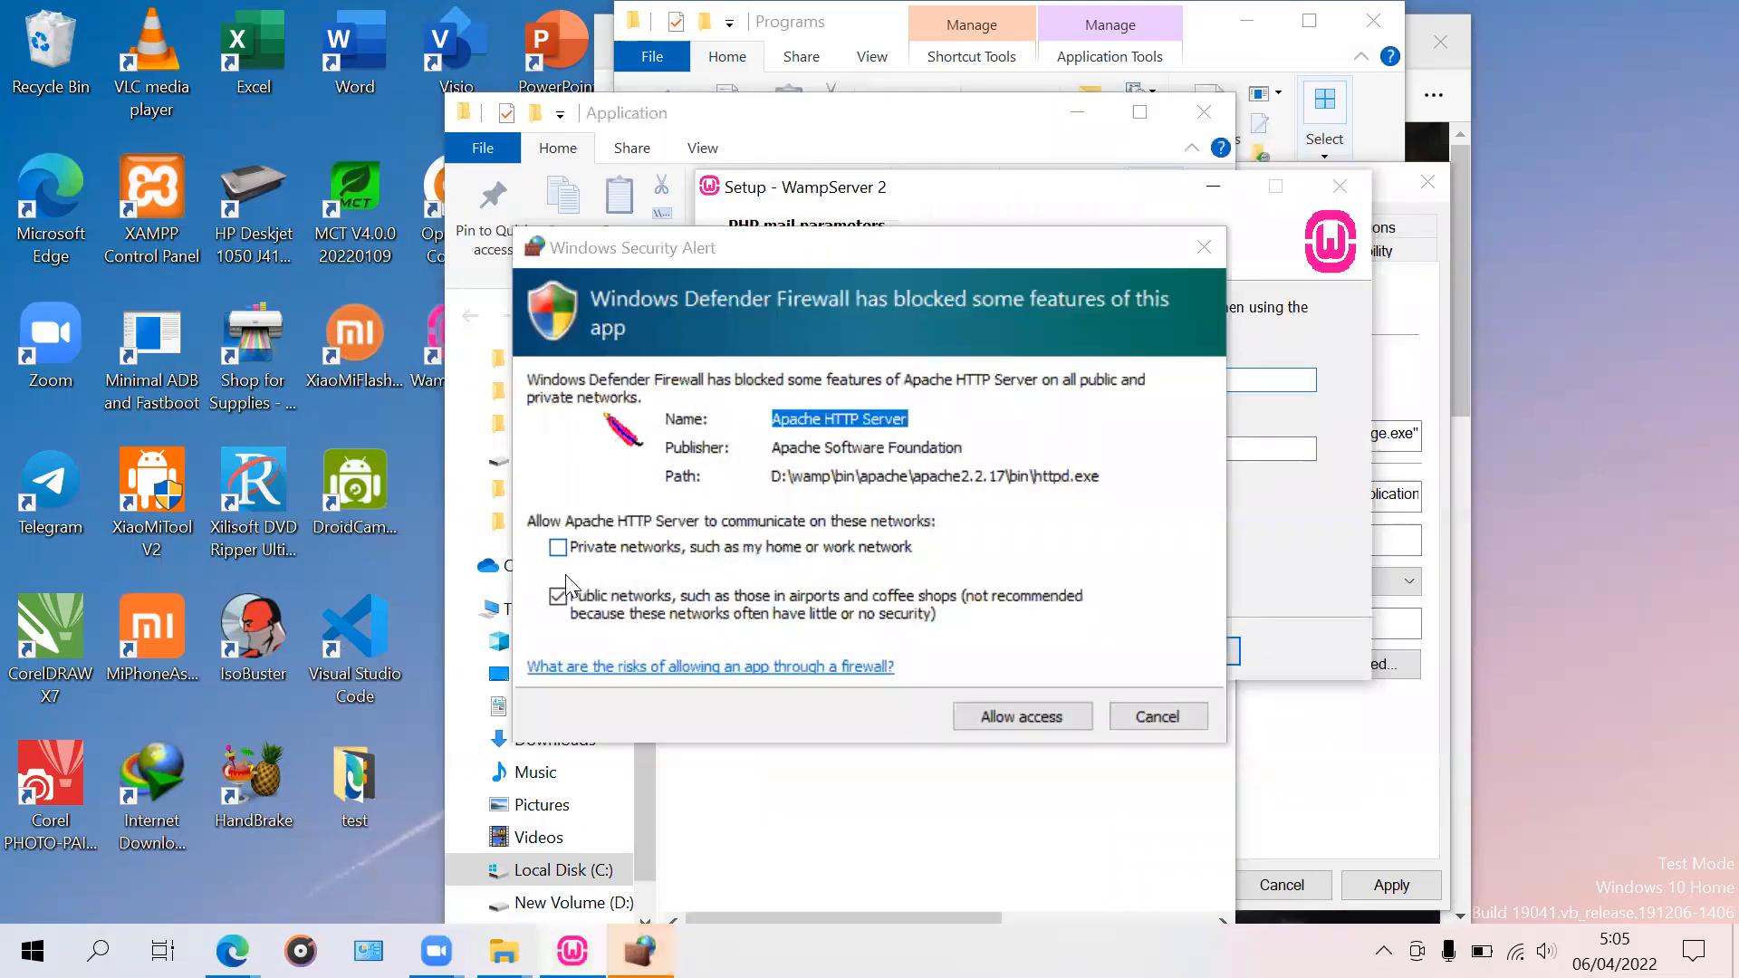
Step: Allow Apache through the firewall on private and public networks, then enter the PHP mail e-mail address
click(620, 549)
click(1069, 712)
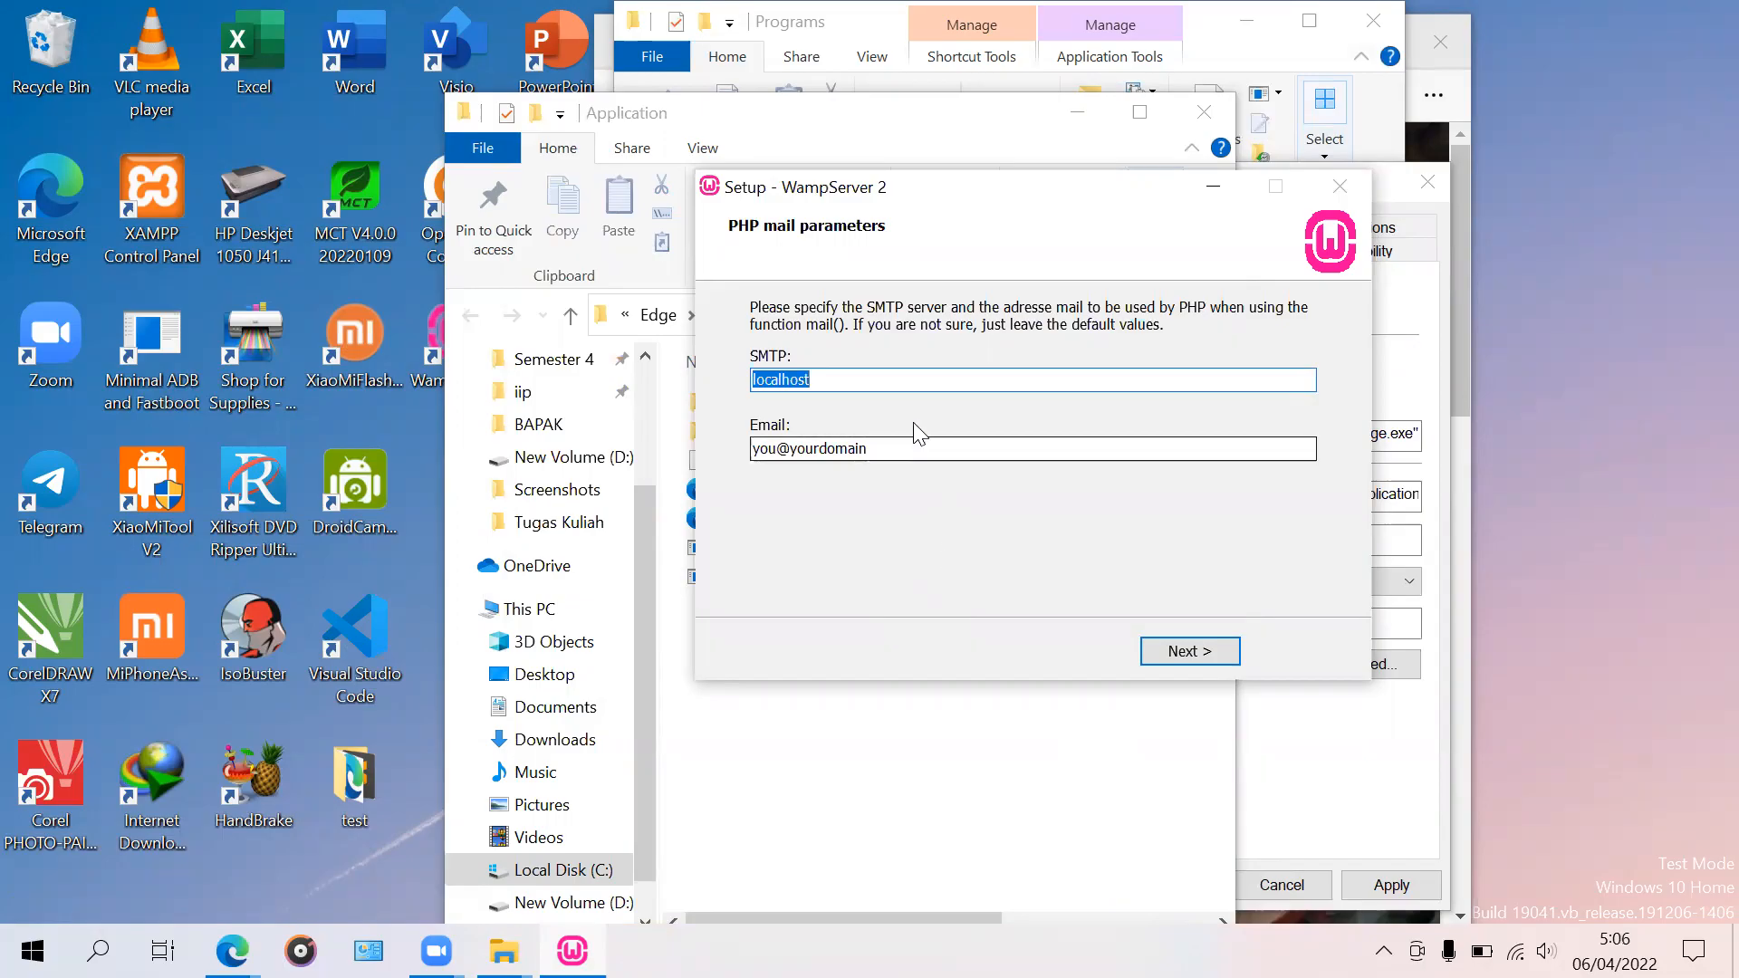
click(921, 386)
click(899, 447)
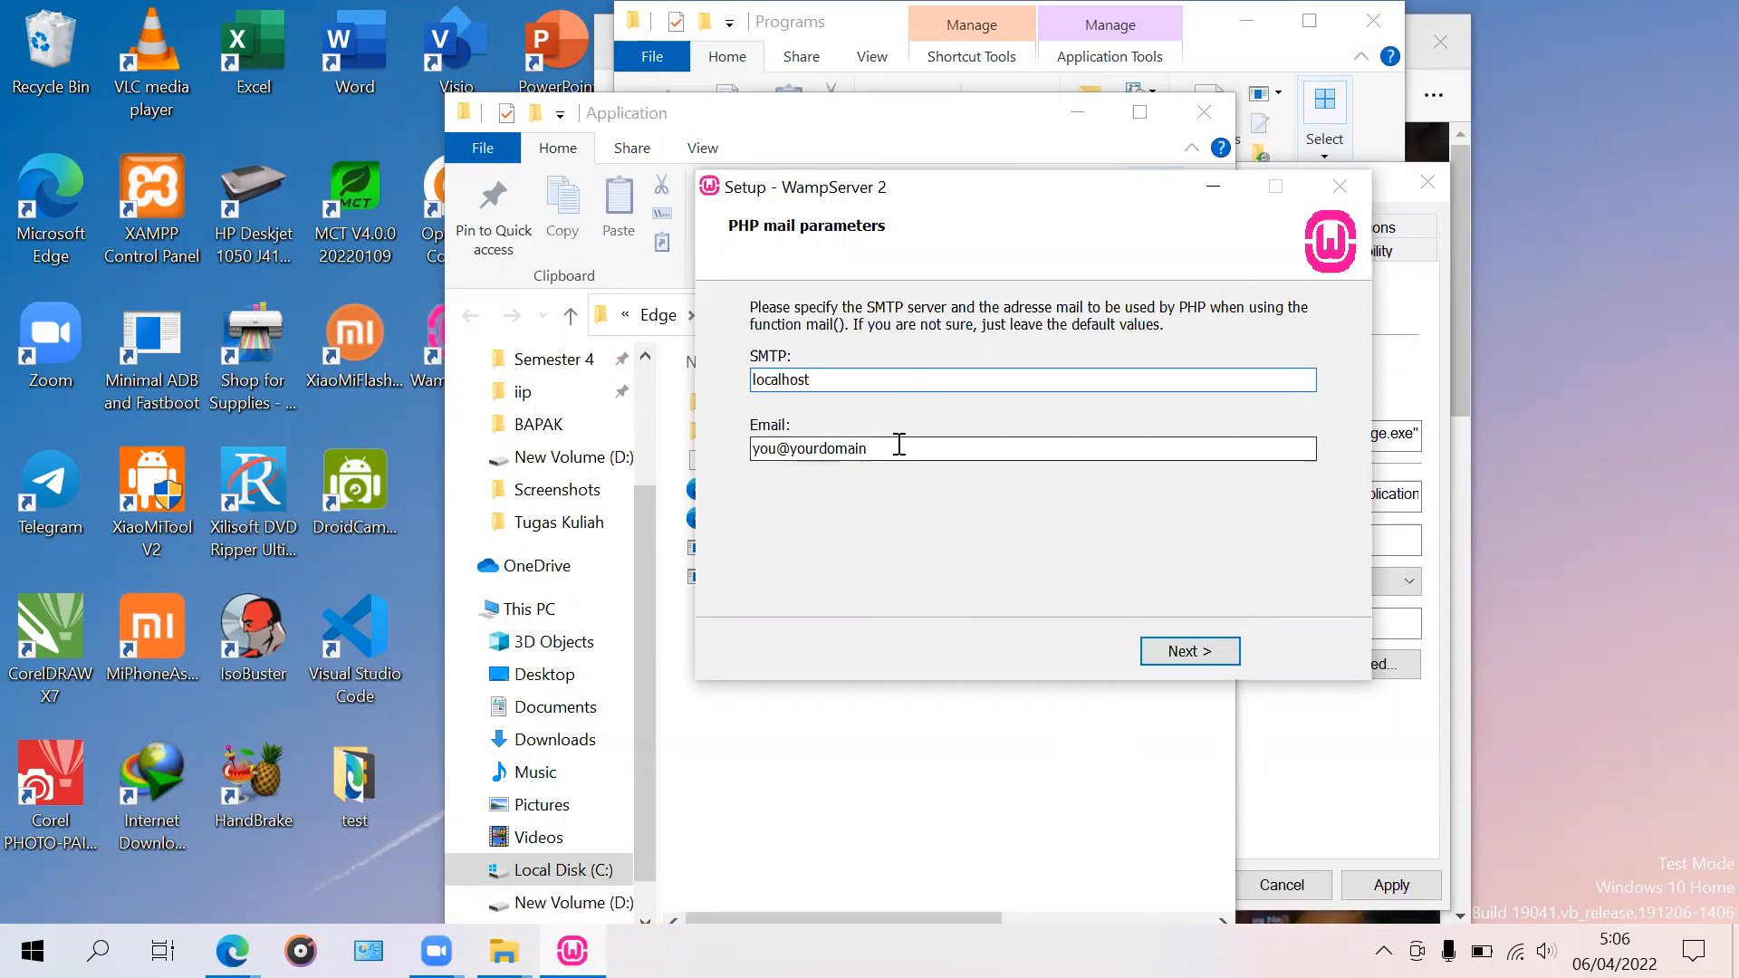
double_click(847, 448)
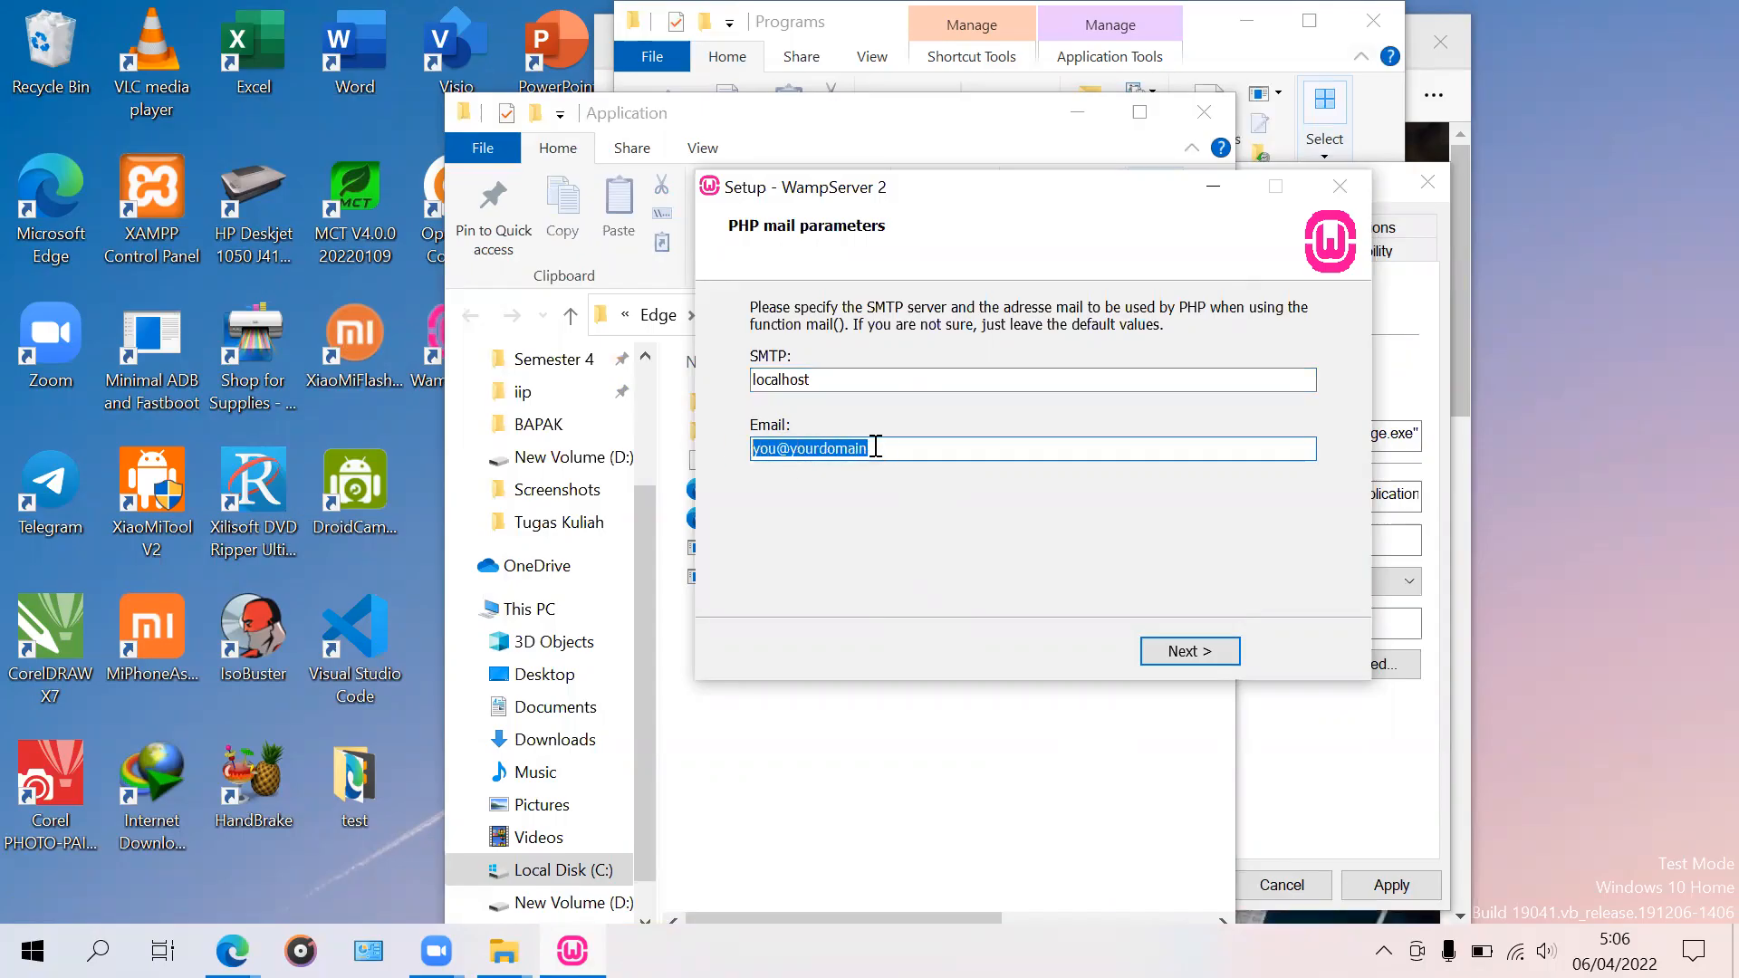
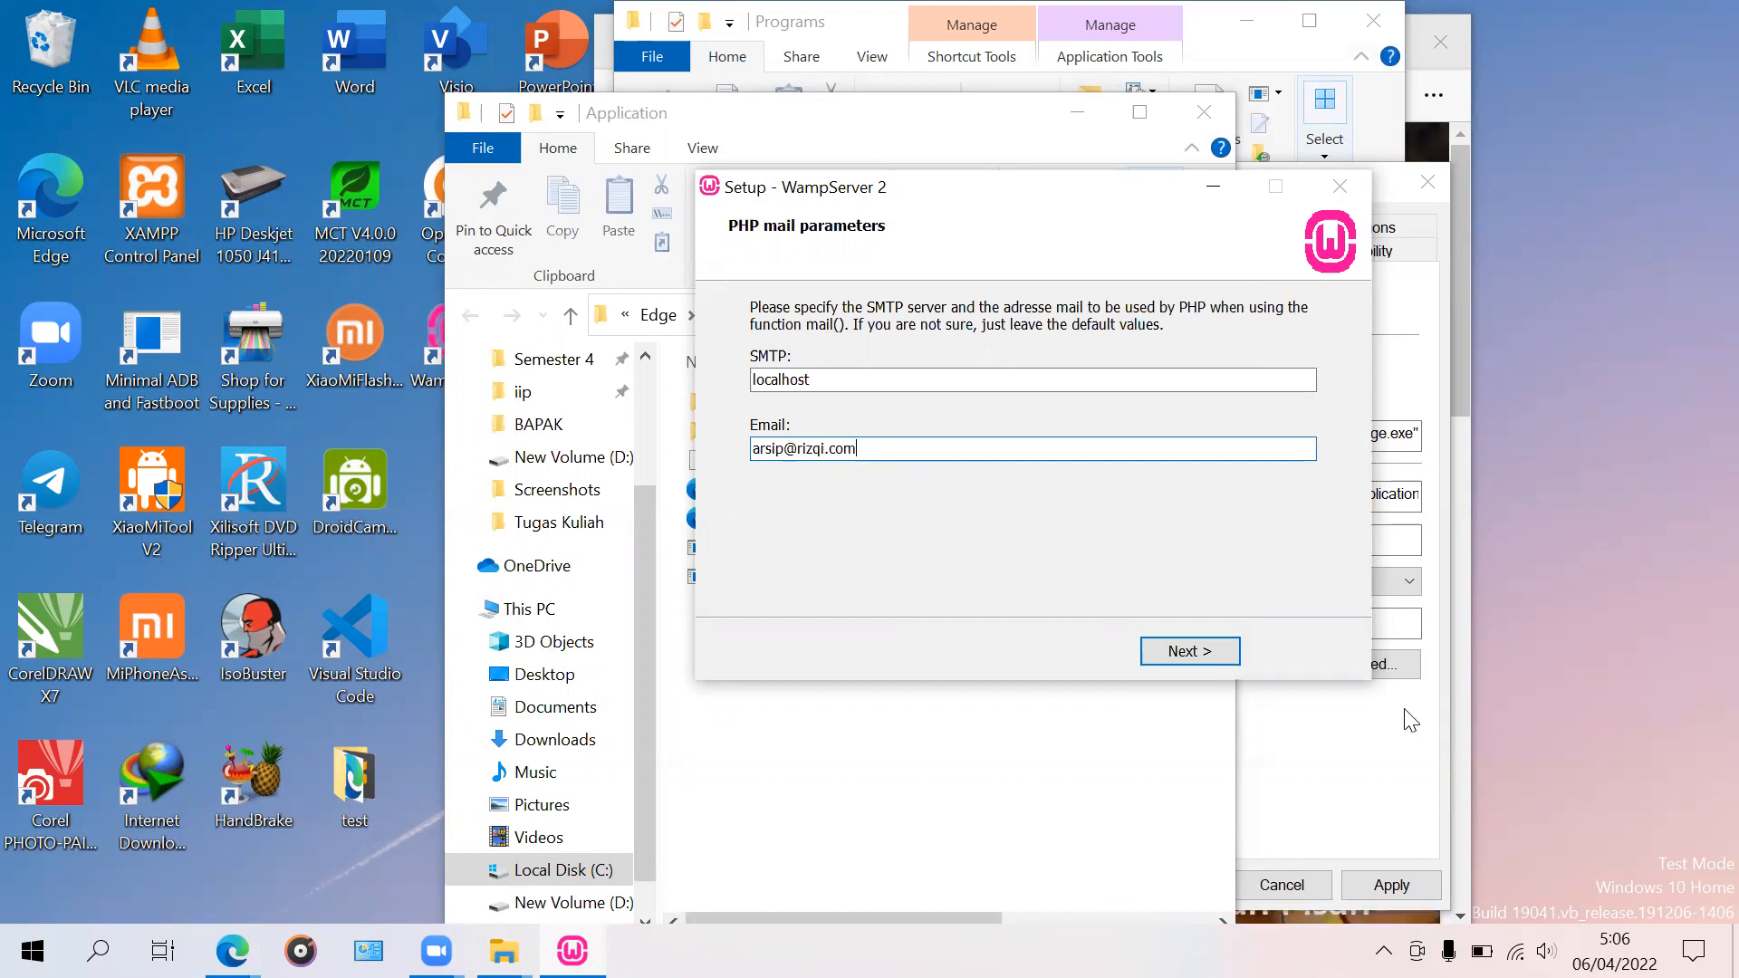
click(1188, 658)
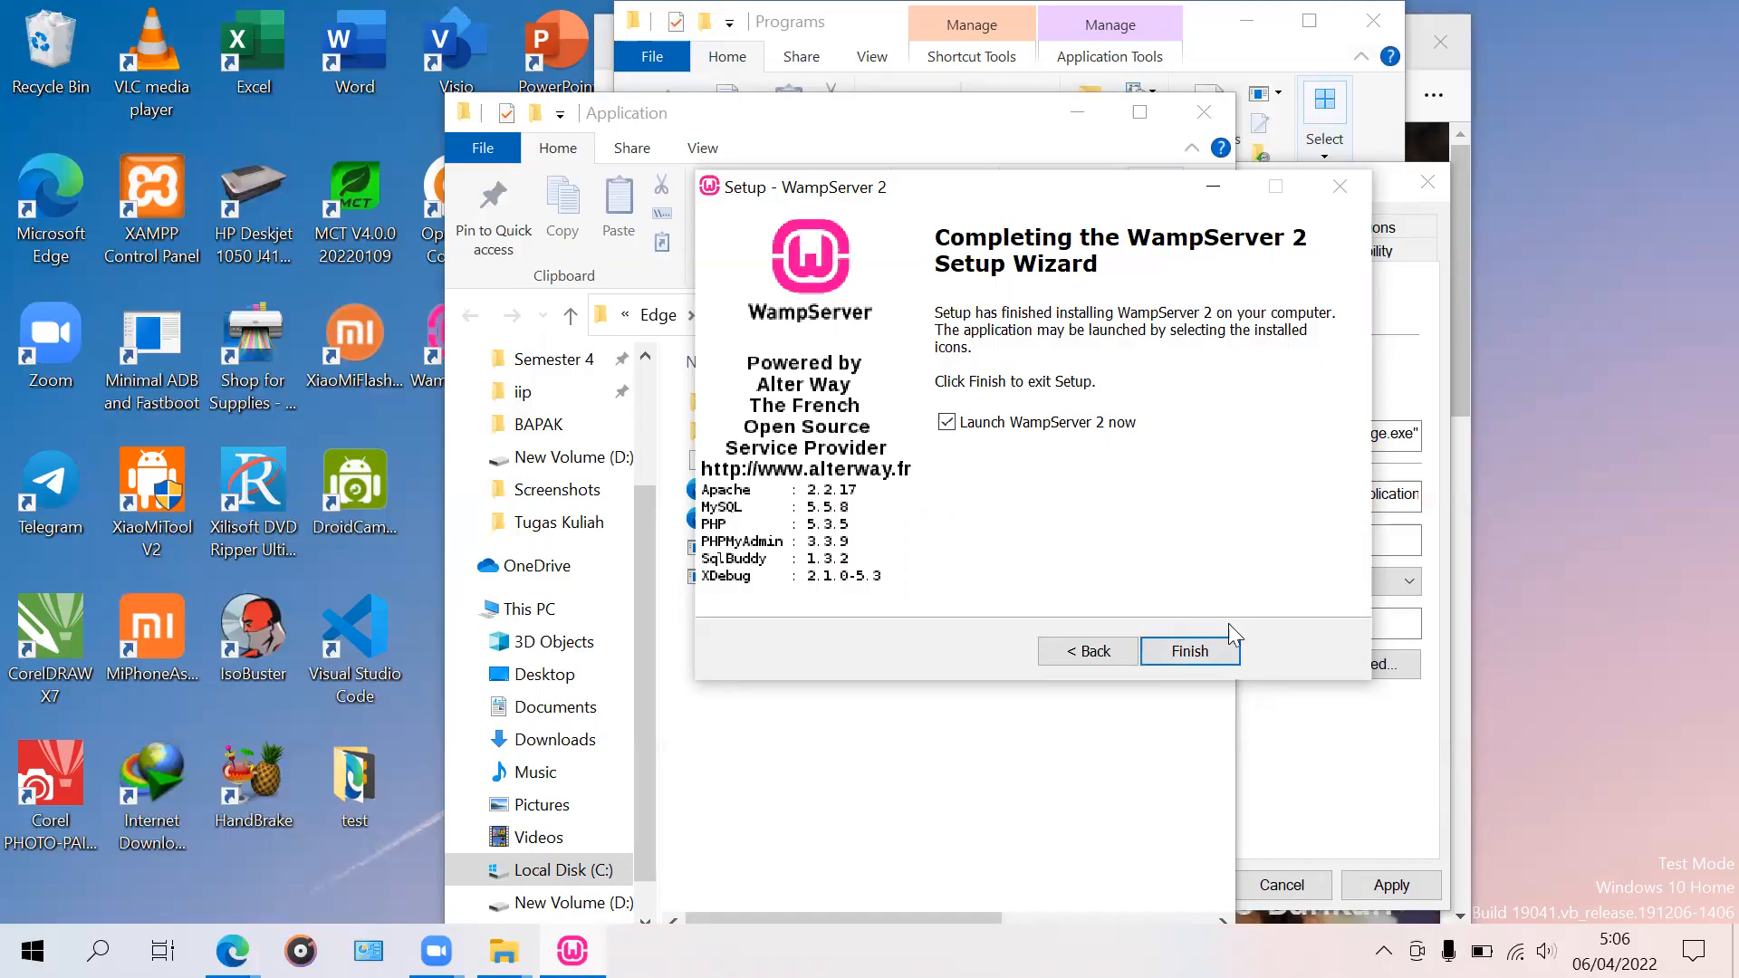
Step: Finish the WampServer 2 setup with 'Launch WampServer 2 now' left ticked
click(1208, 666)
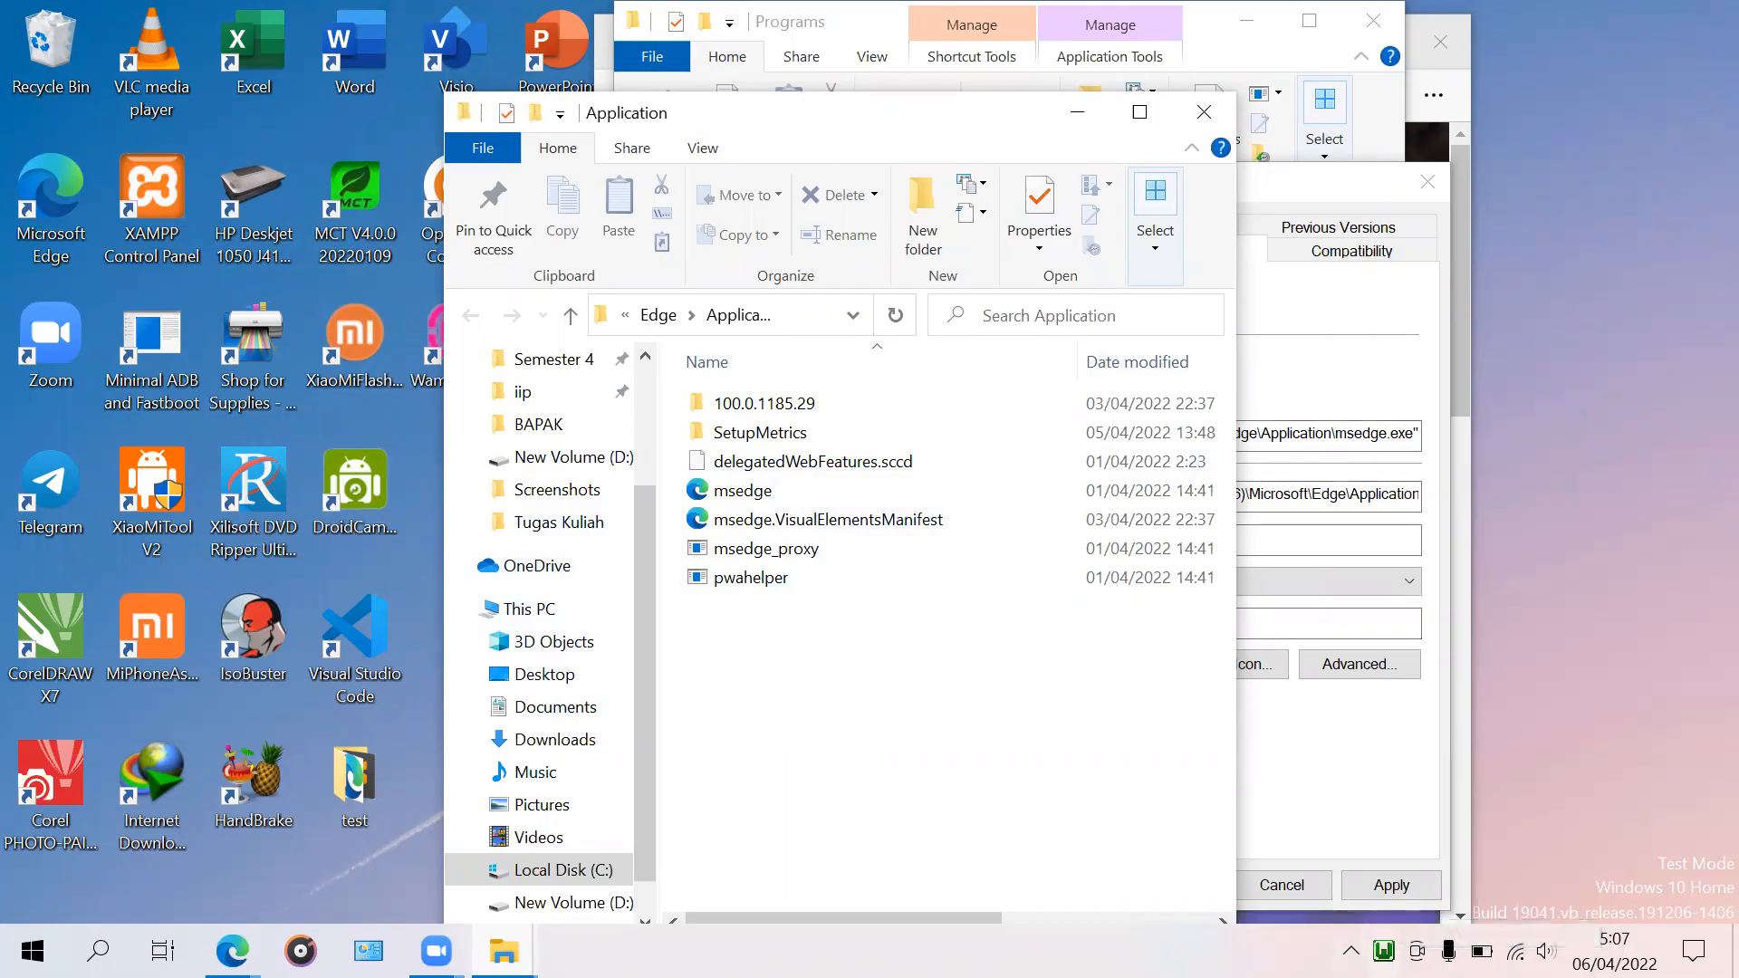
click(1384, 950)
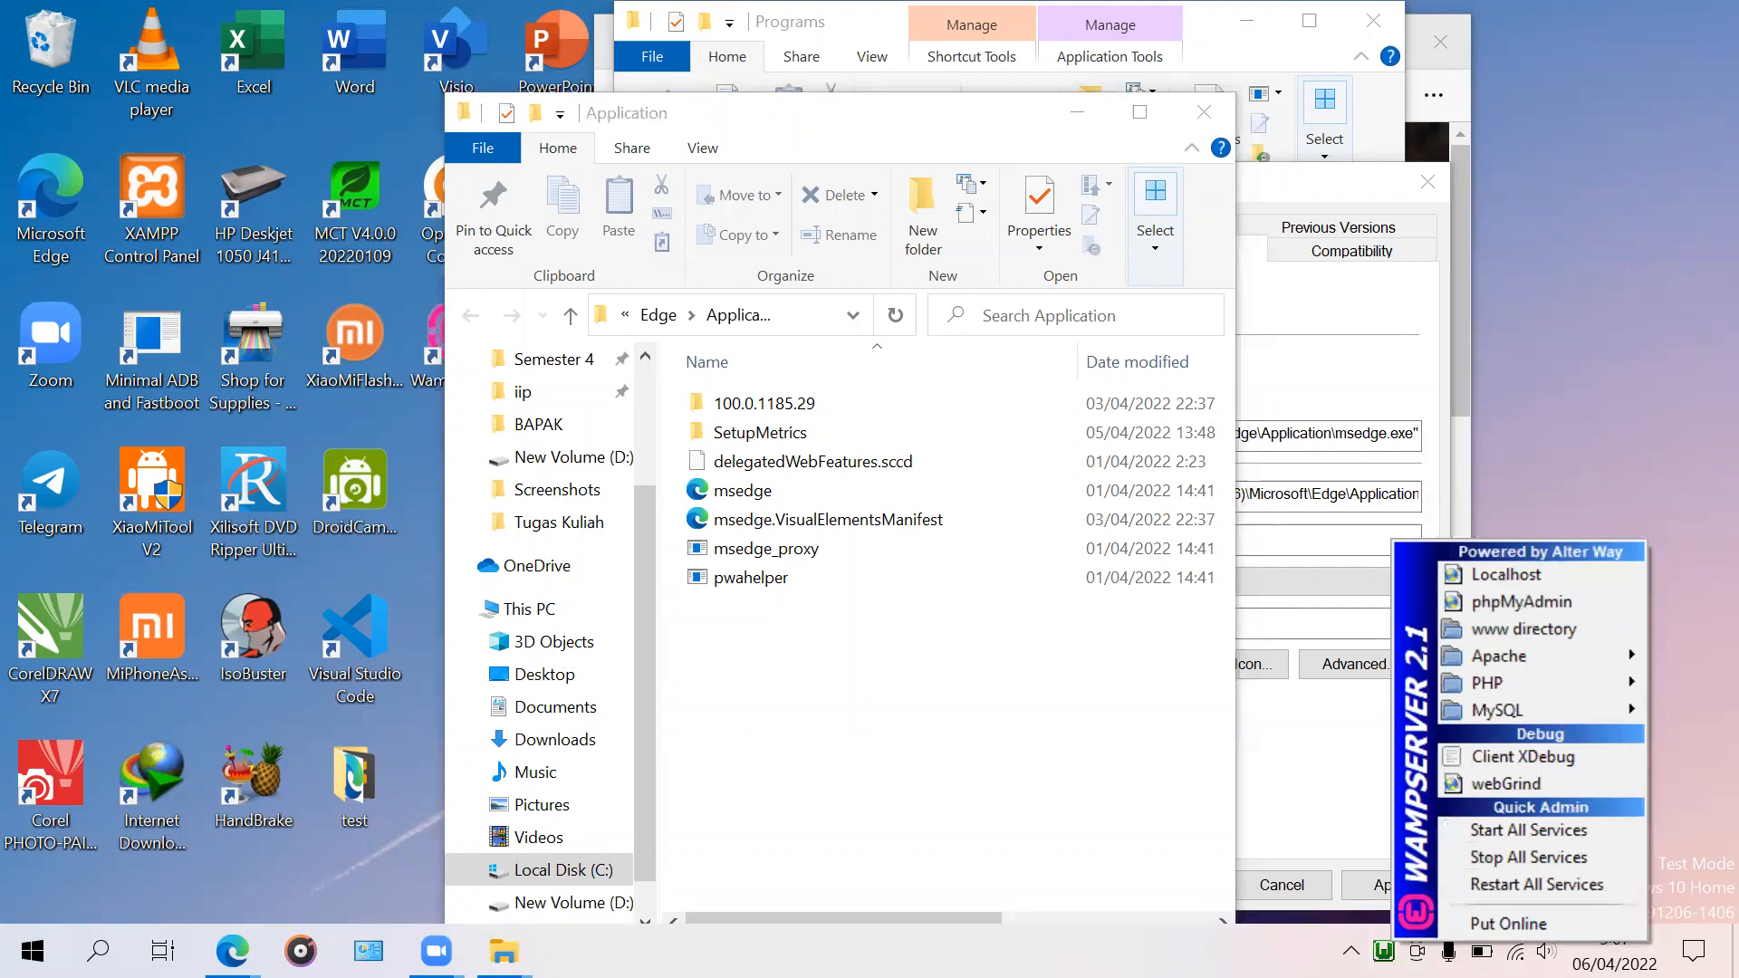
click(1566, 444)
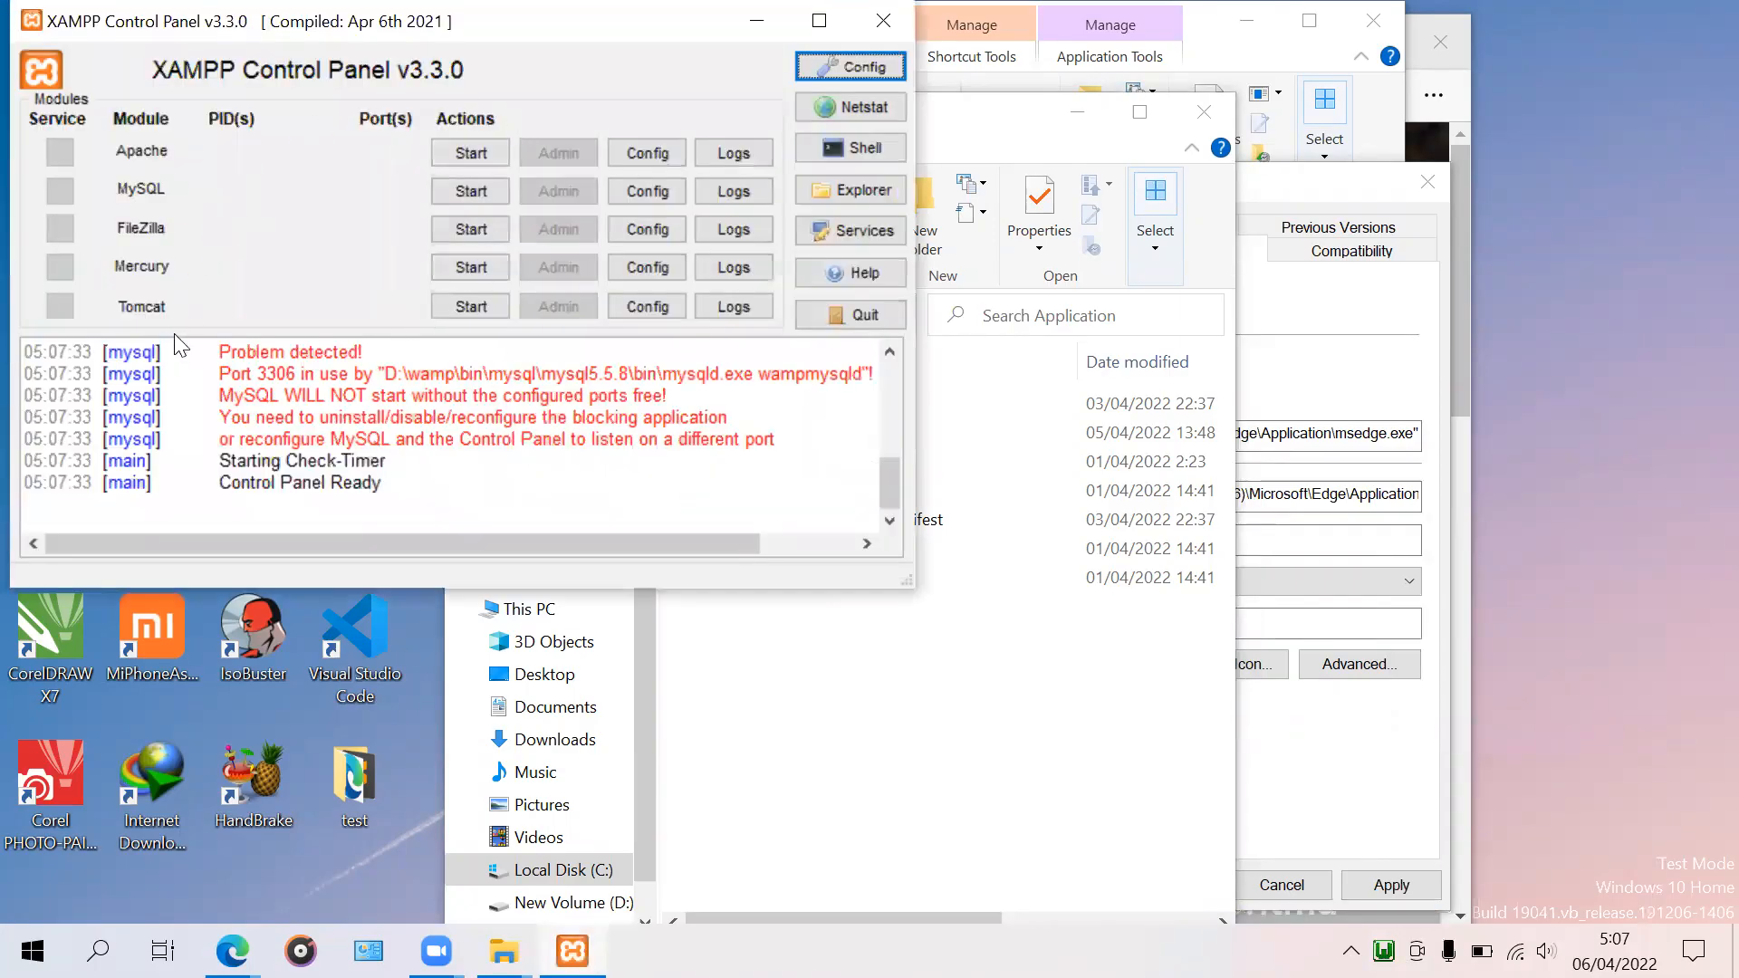
Step: Close the XAMPP Control Panel and reveal the hidden notification-area icons
drag(231, 42, 243, 193)
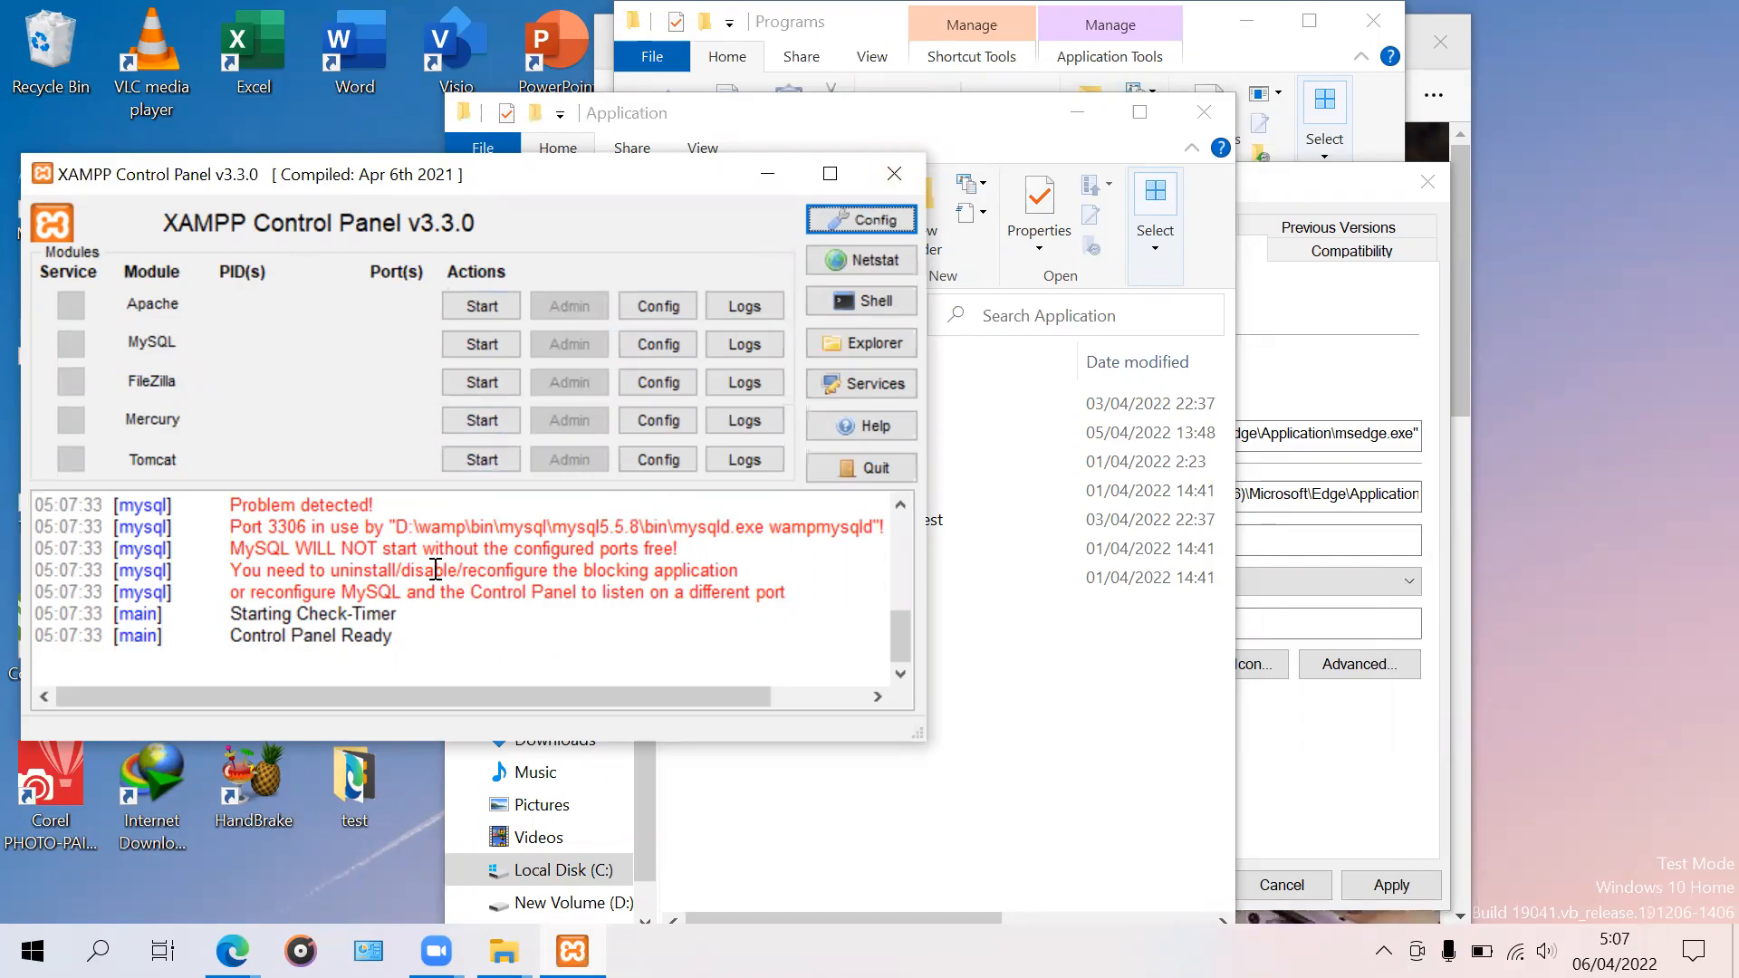
click(916, 180)
click(1383, 950)
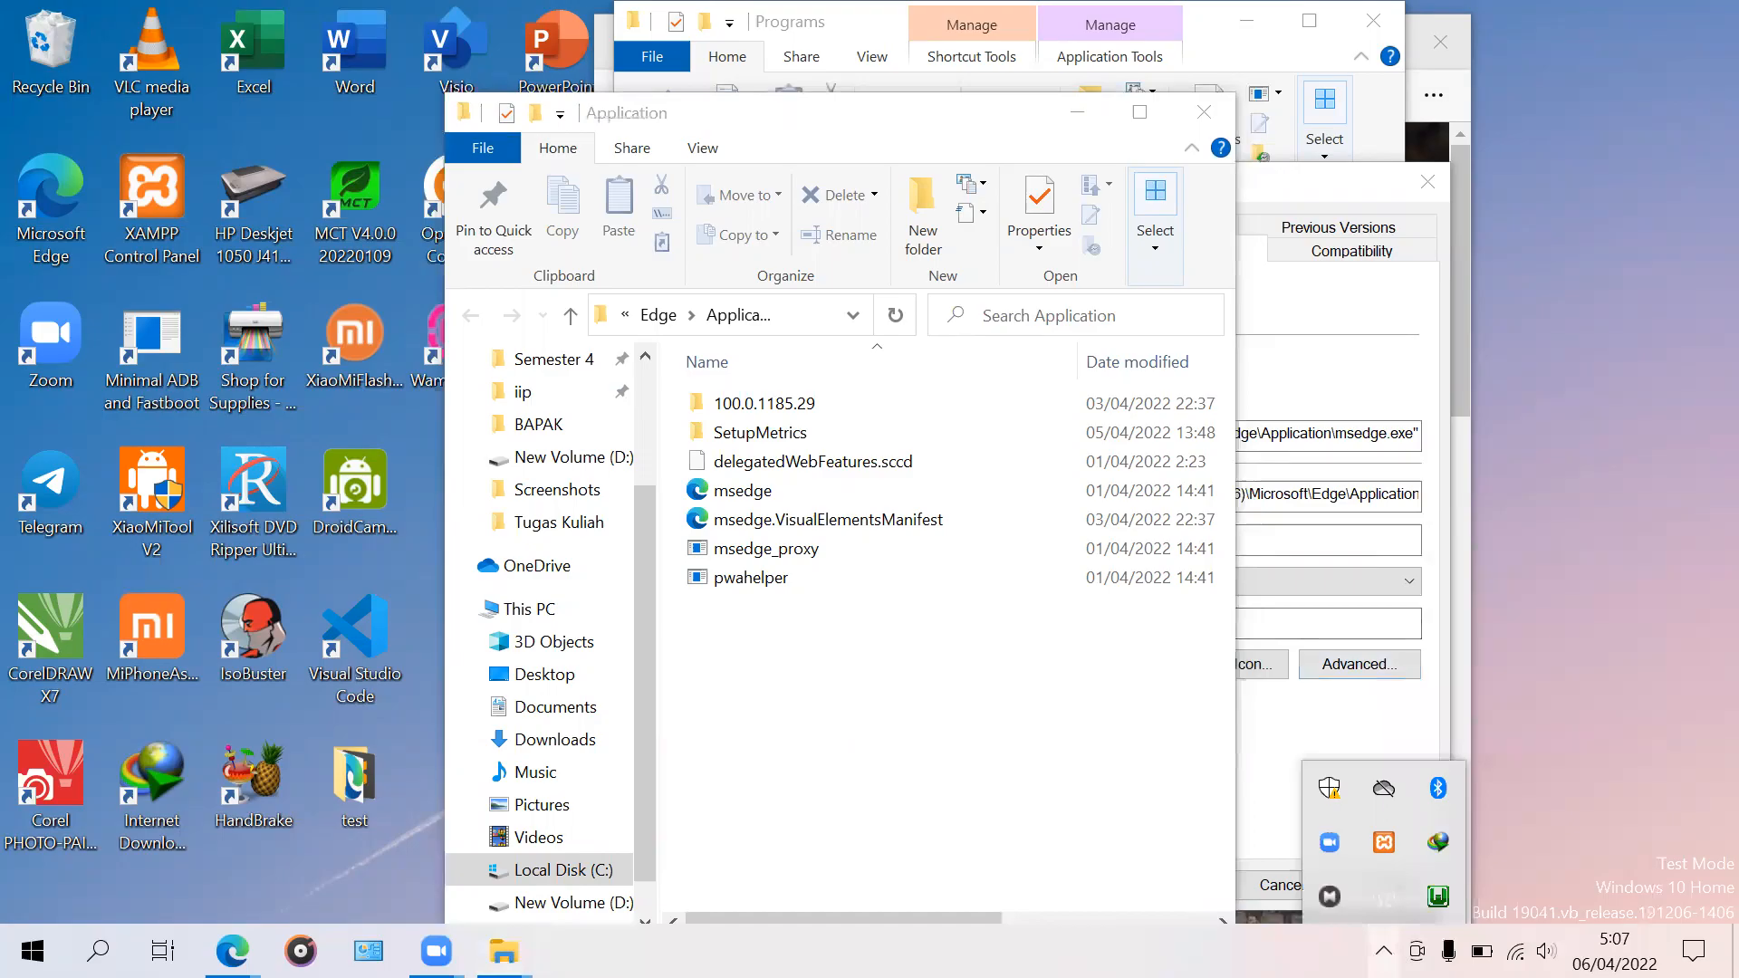
Step: Start all WampServer services from its tray menu, then minimize the Edge Application folder window
click(1438, 900)
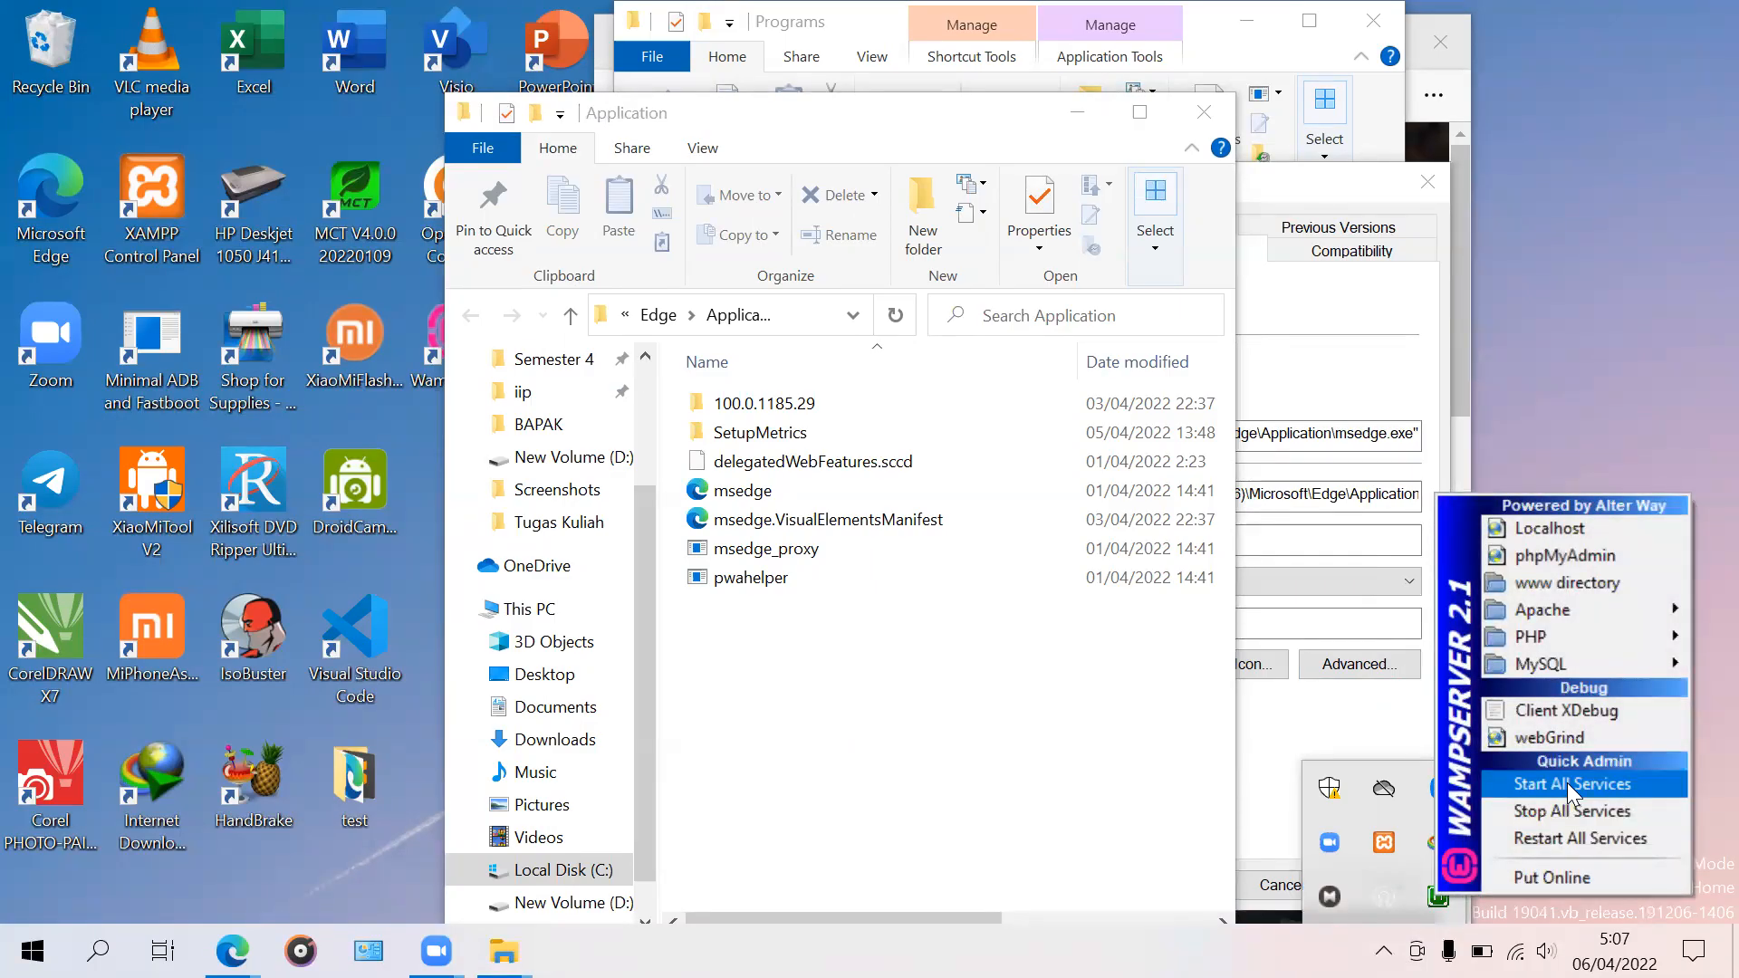
click(1517, 788)
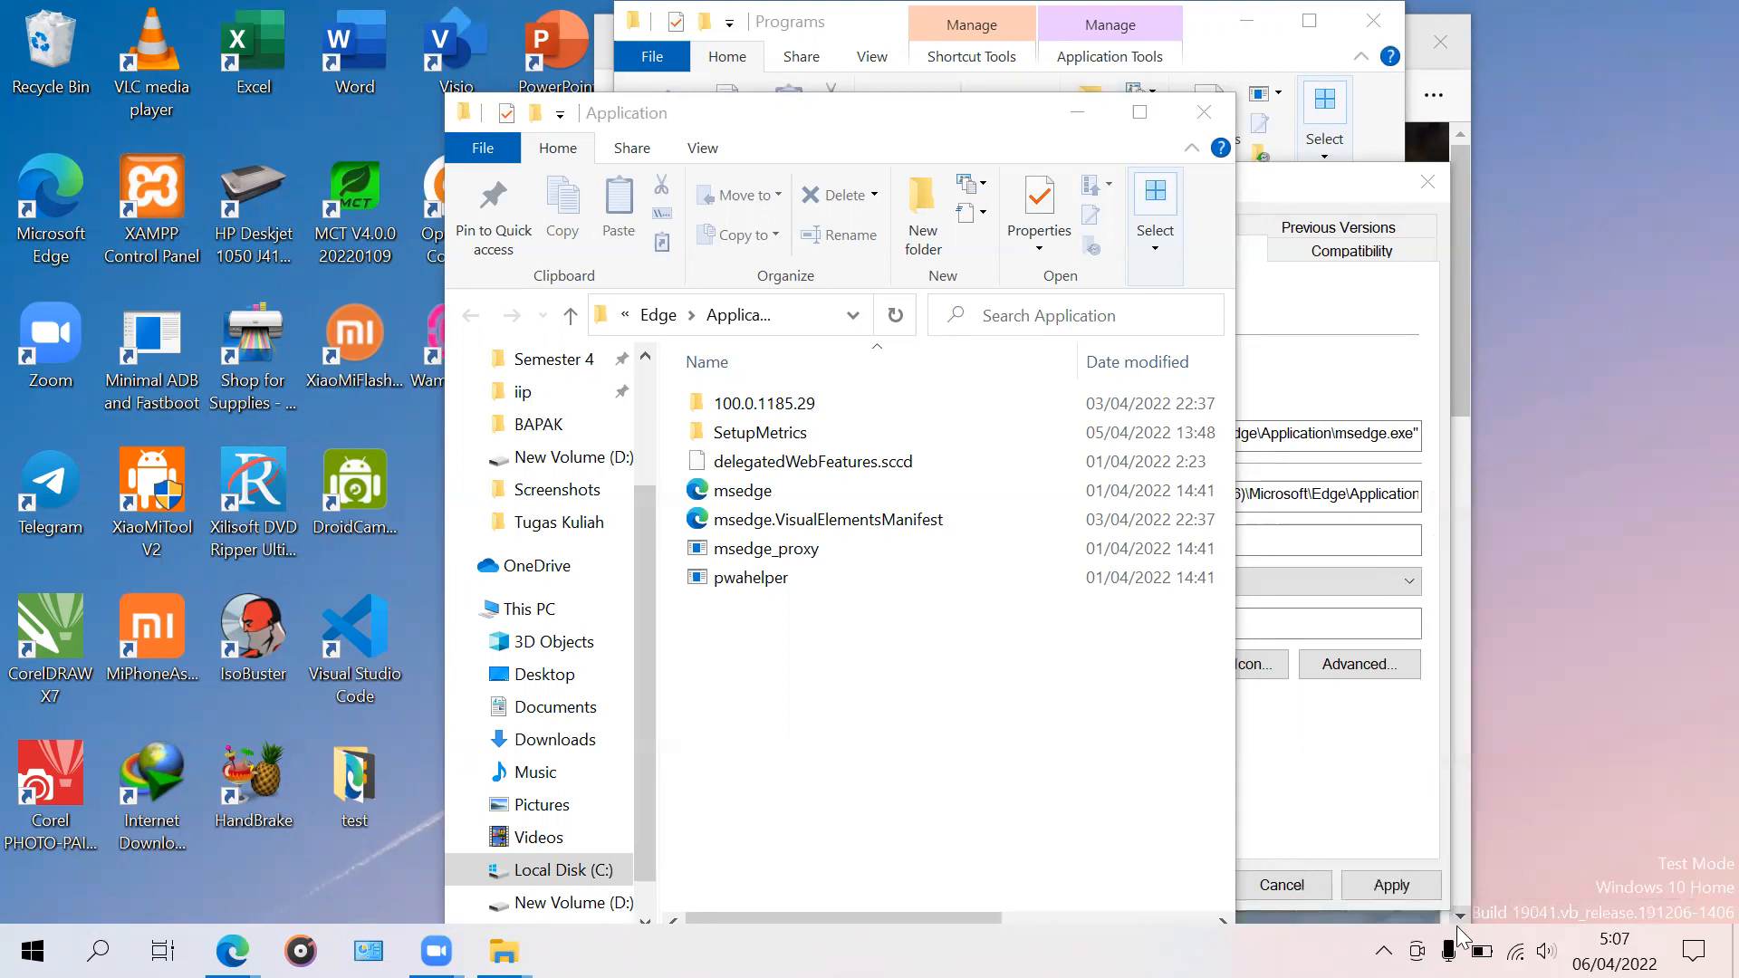
click(1382, 951)
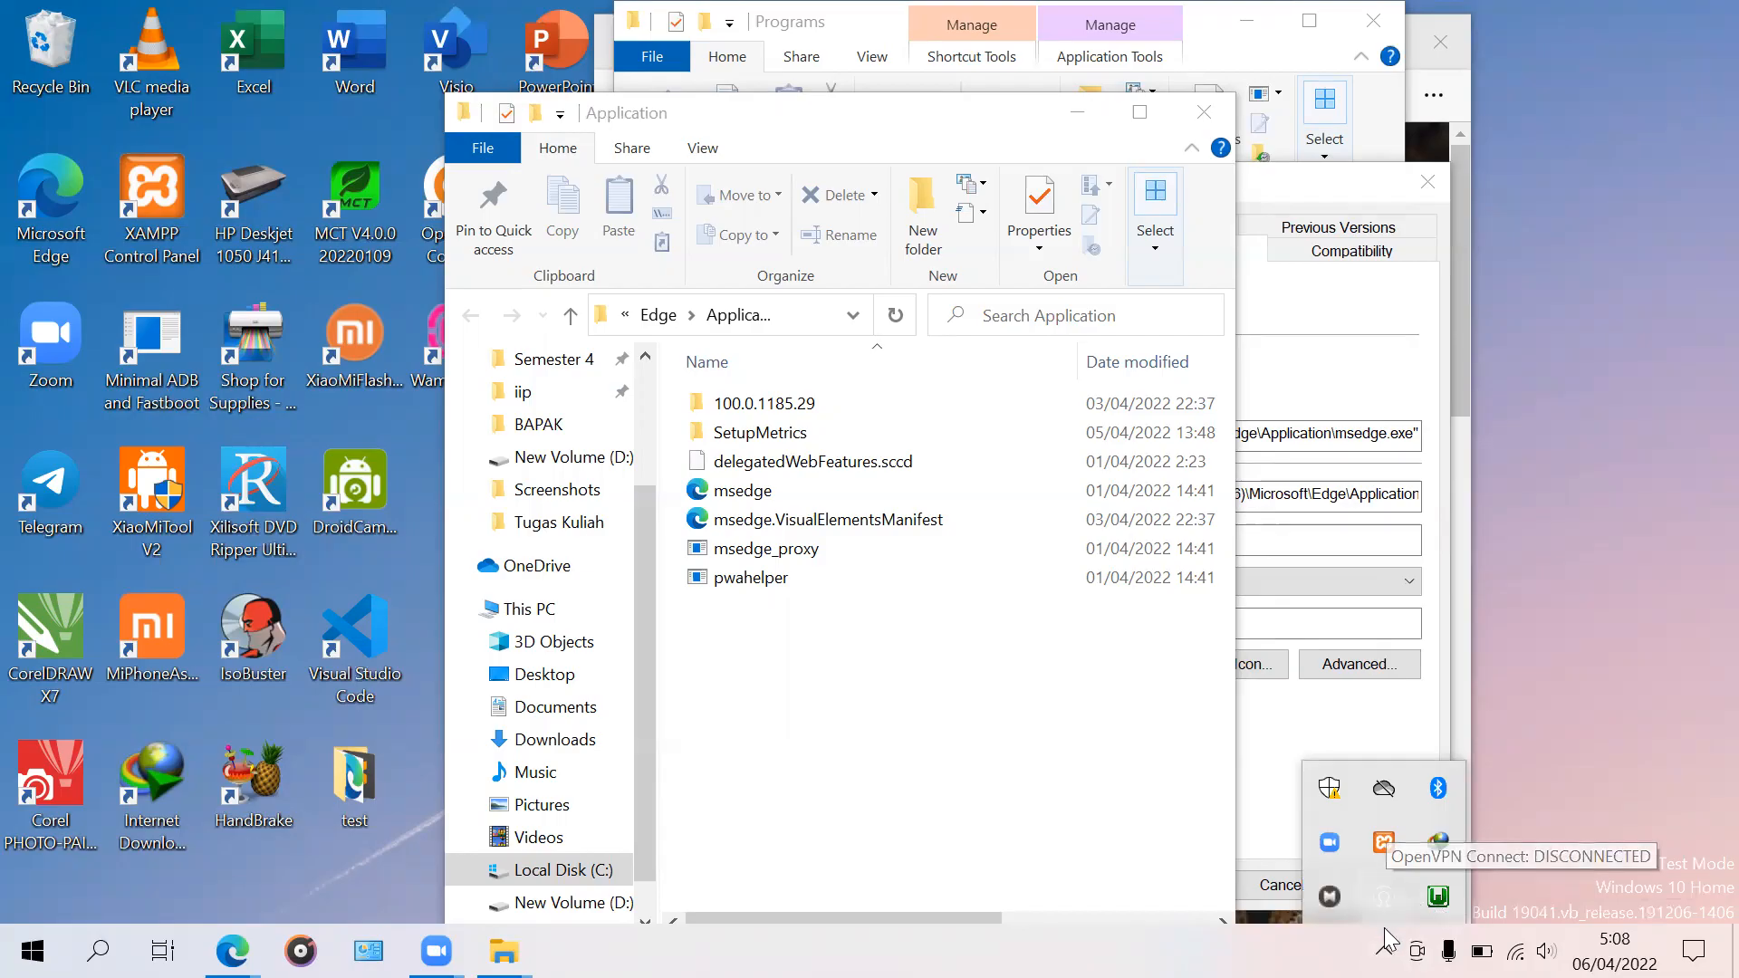
click(1438, 900)
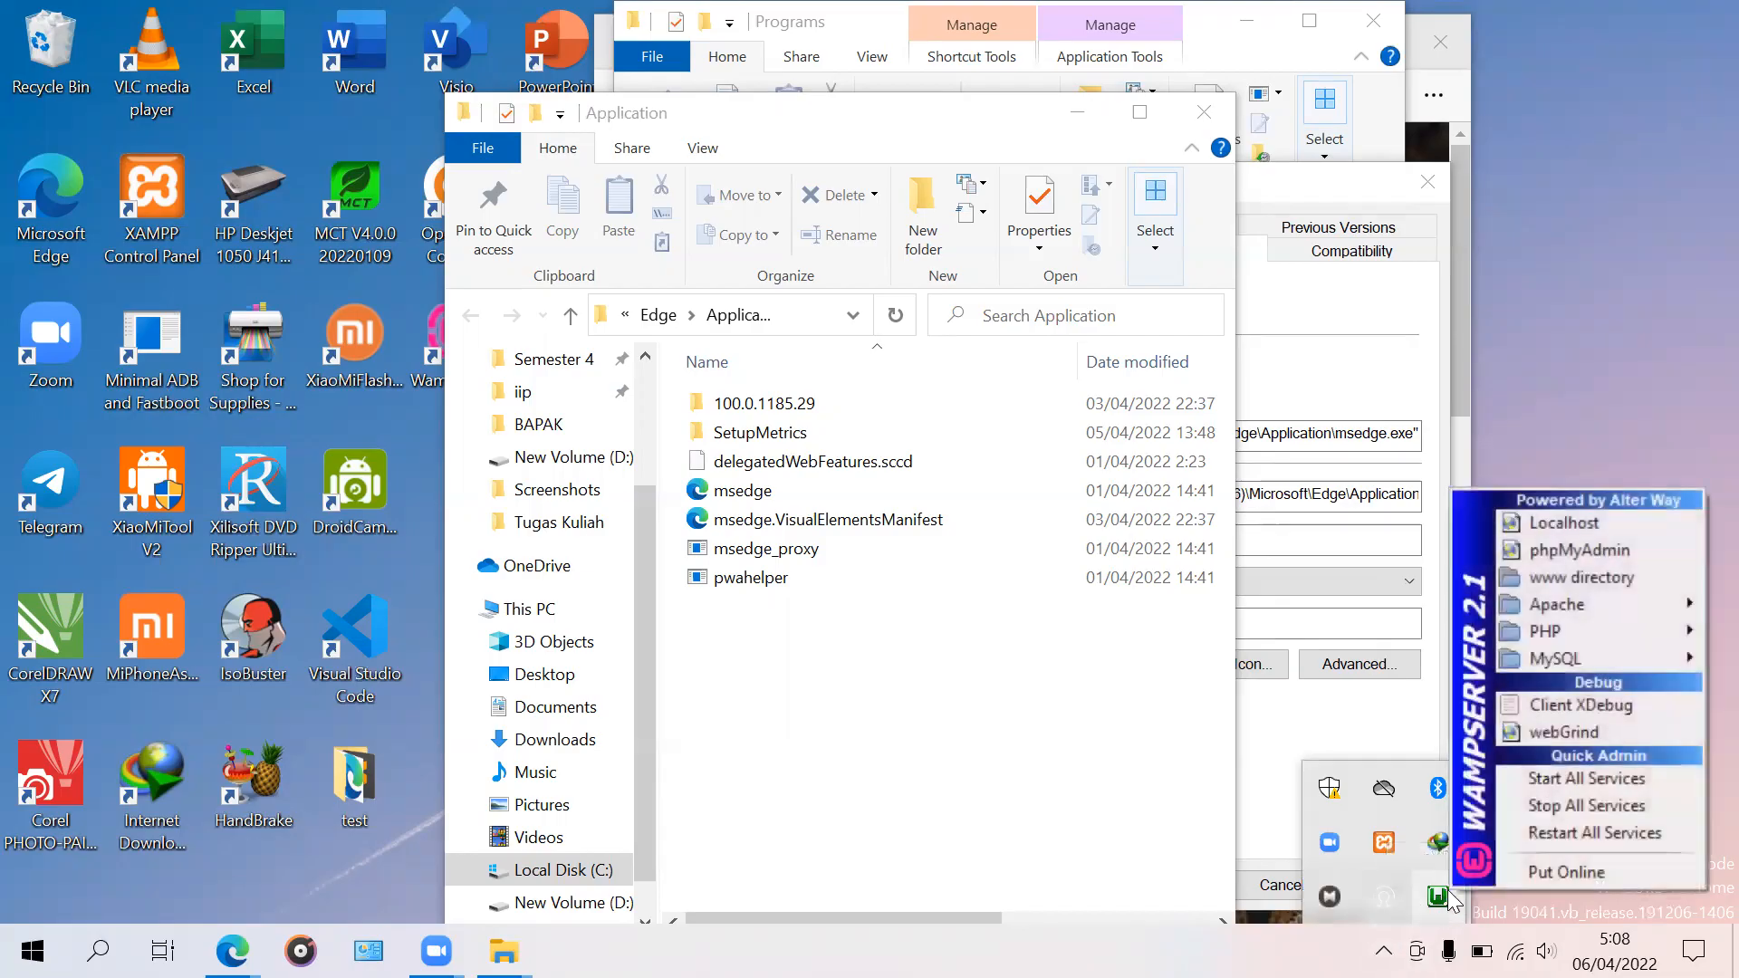
click(1575, 908)
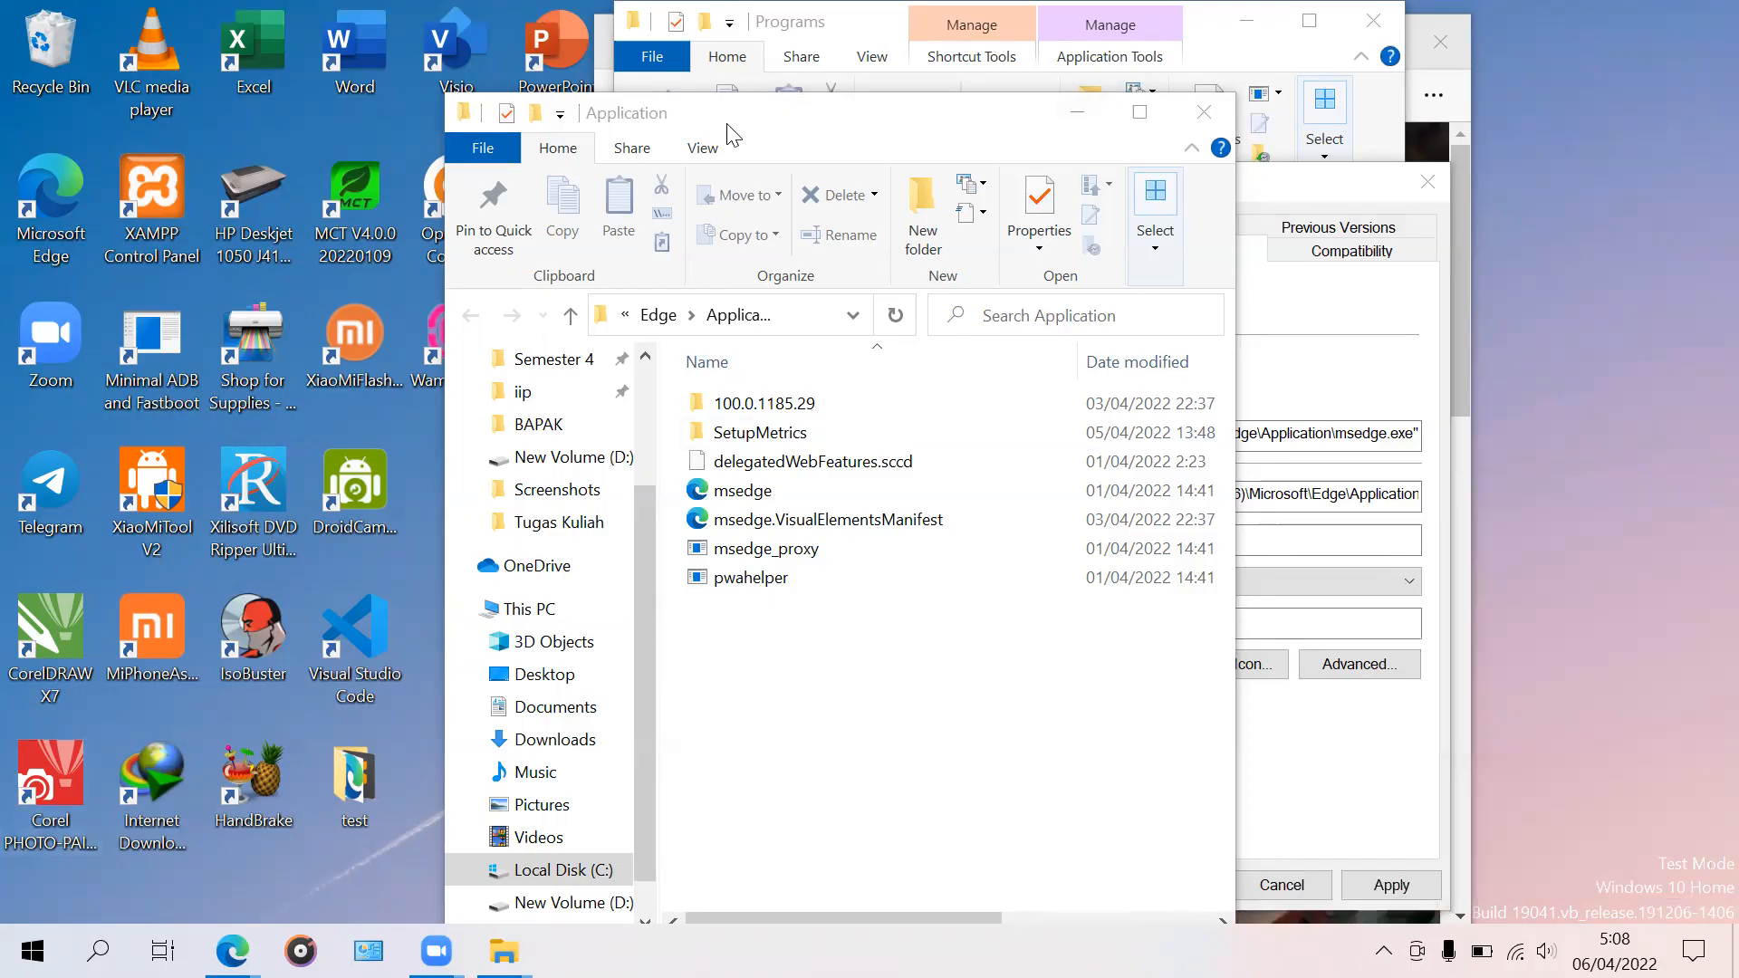
drag(726, 122, 750, 292)
click(1109, 295)
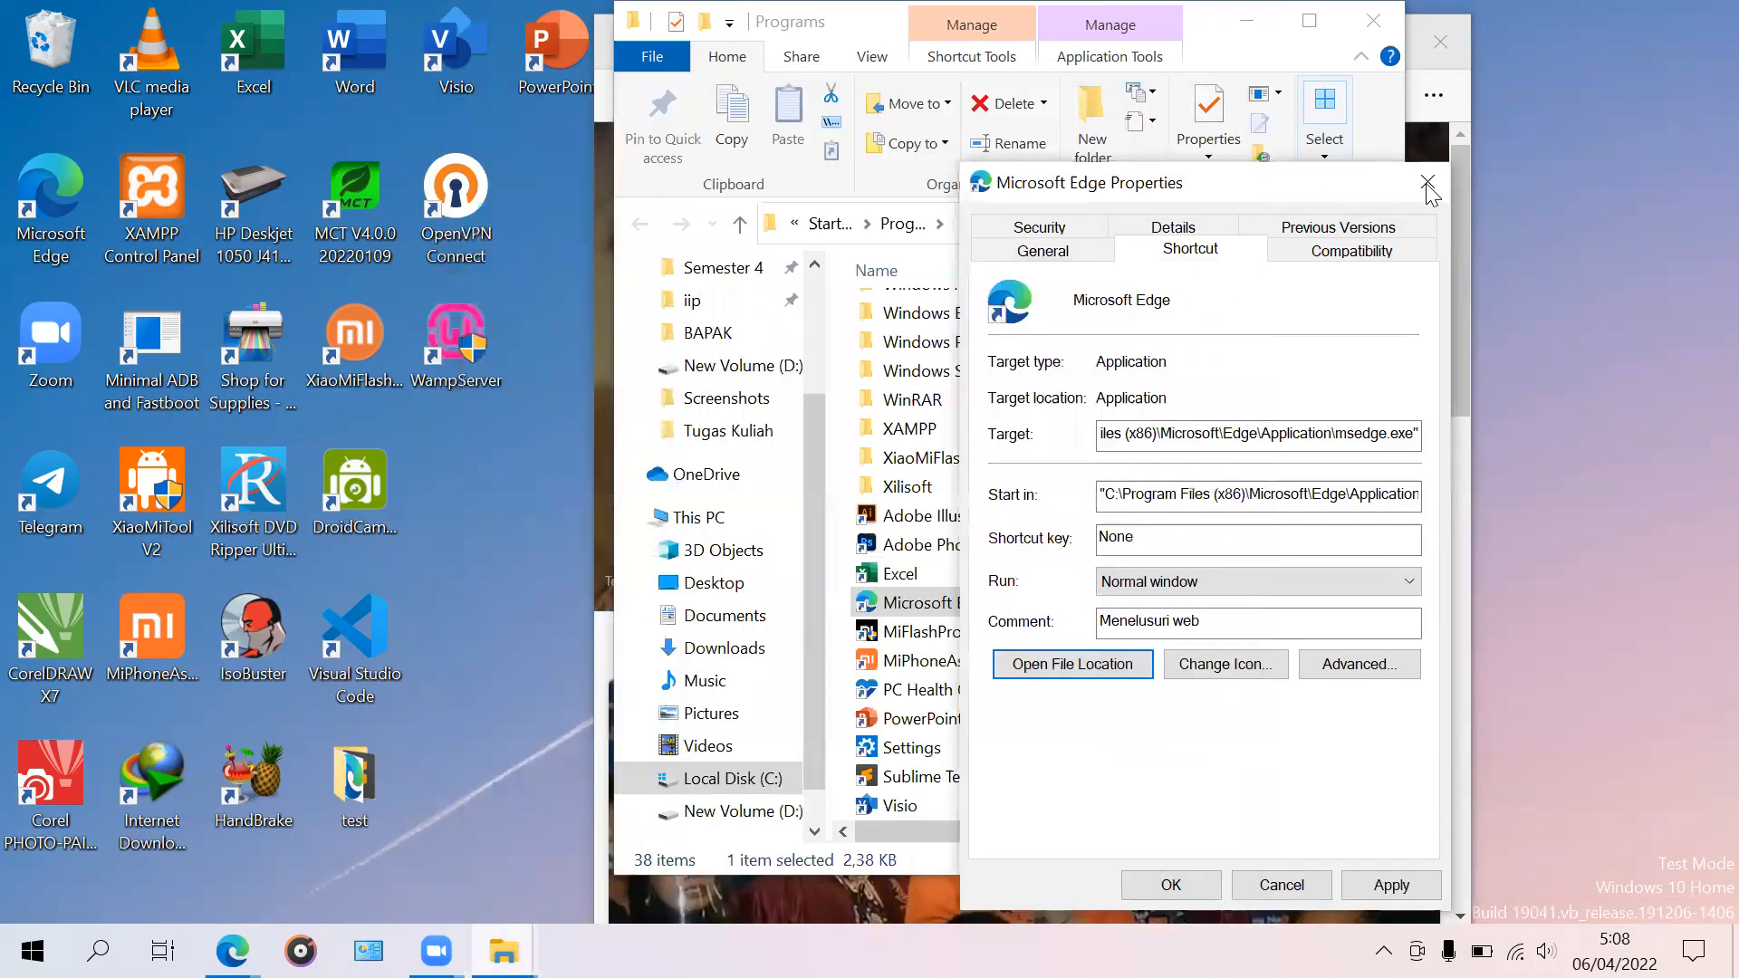
Step: Close the Edge shortcut properties, maximize Explorer and open Downloads > atomcesplenk > icaatom-1.3.1
click(1427, 181)
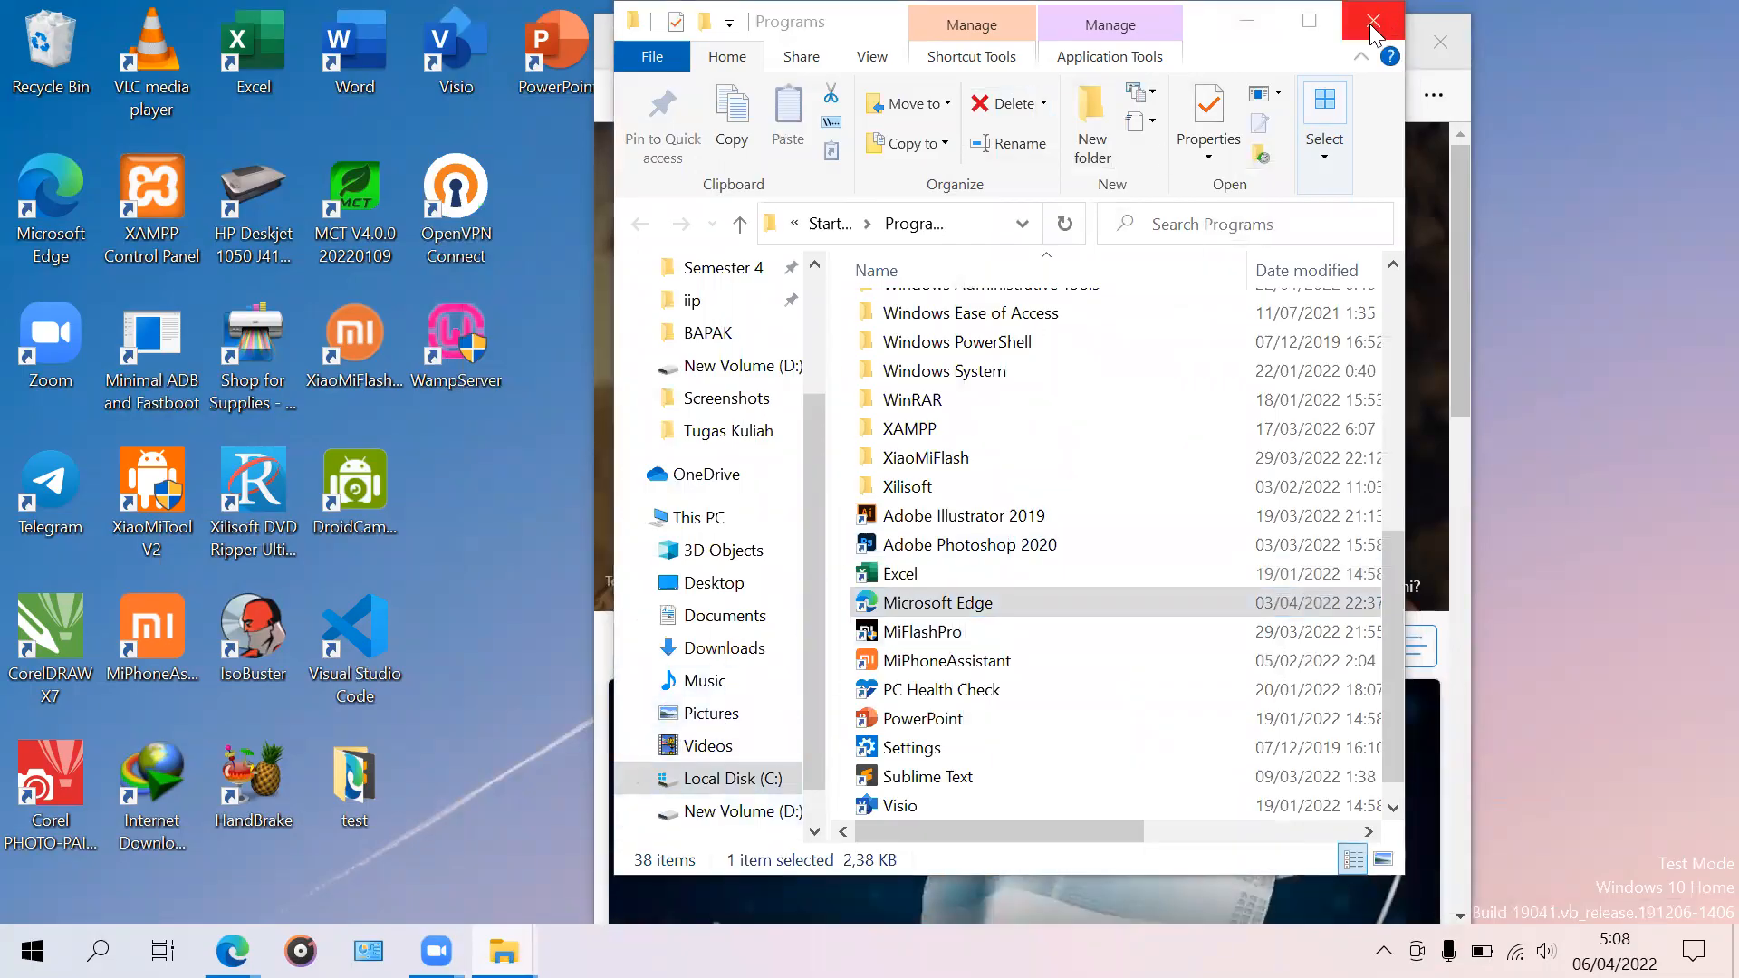
click(1308, 21)
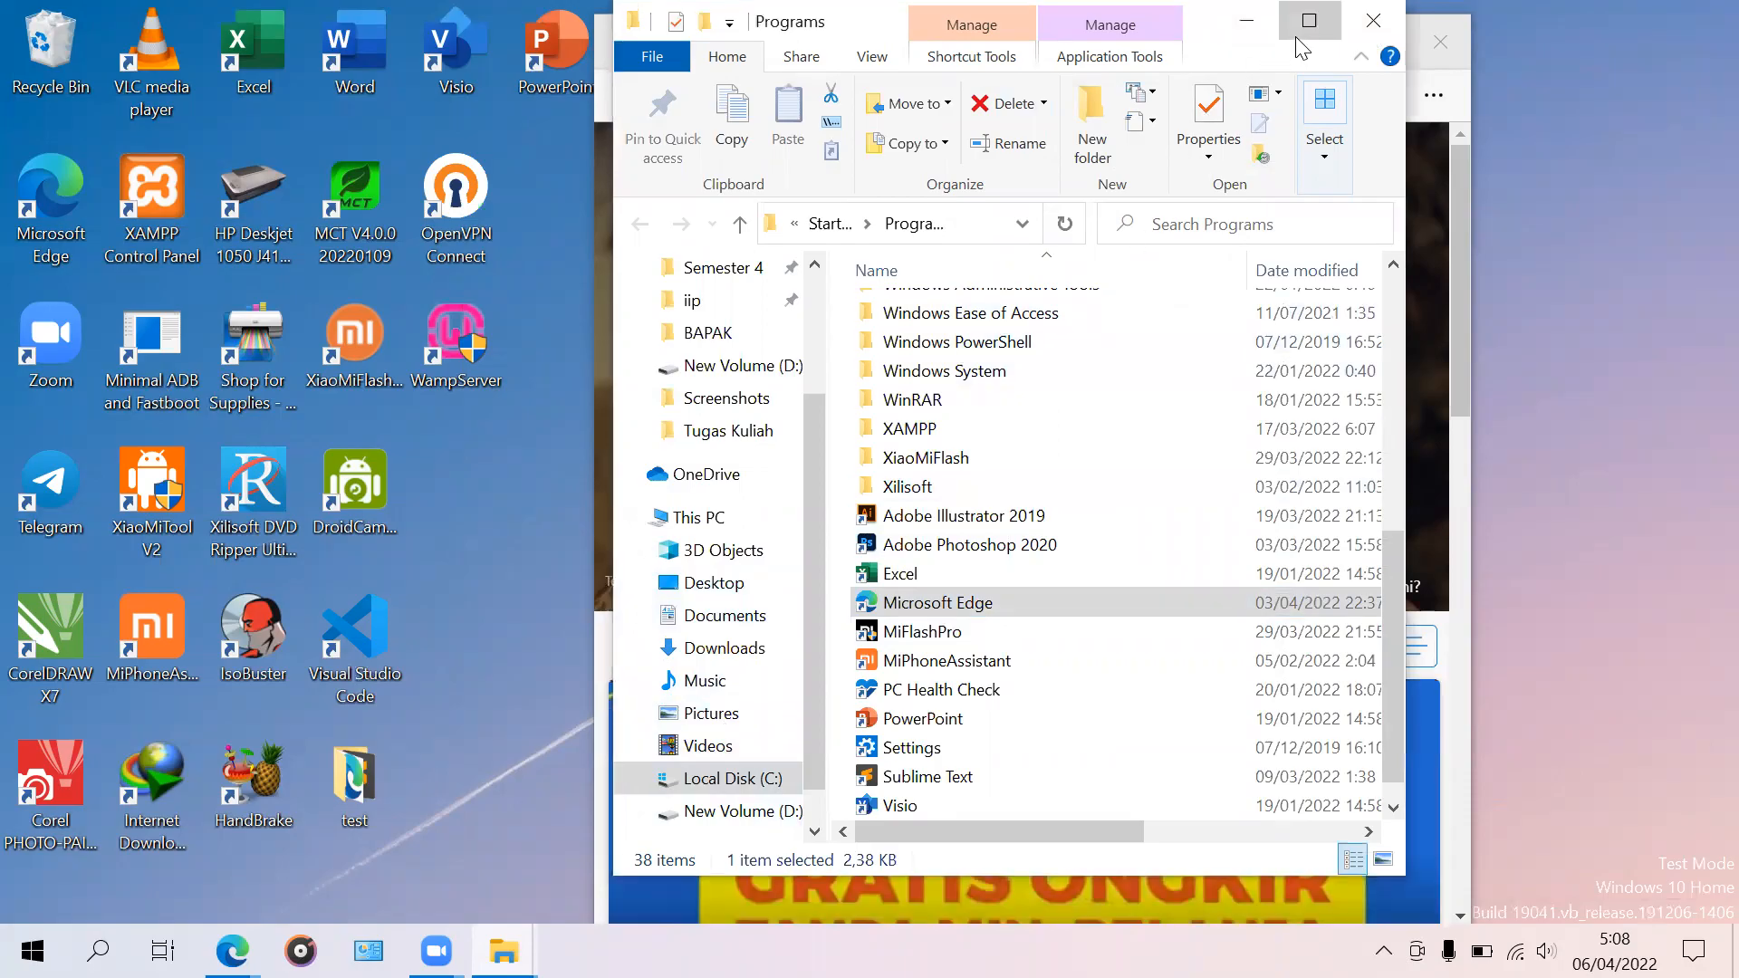
scroll(104, 434, up, 2)
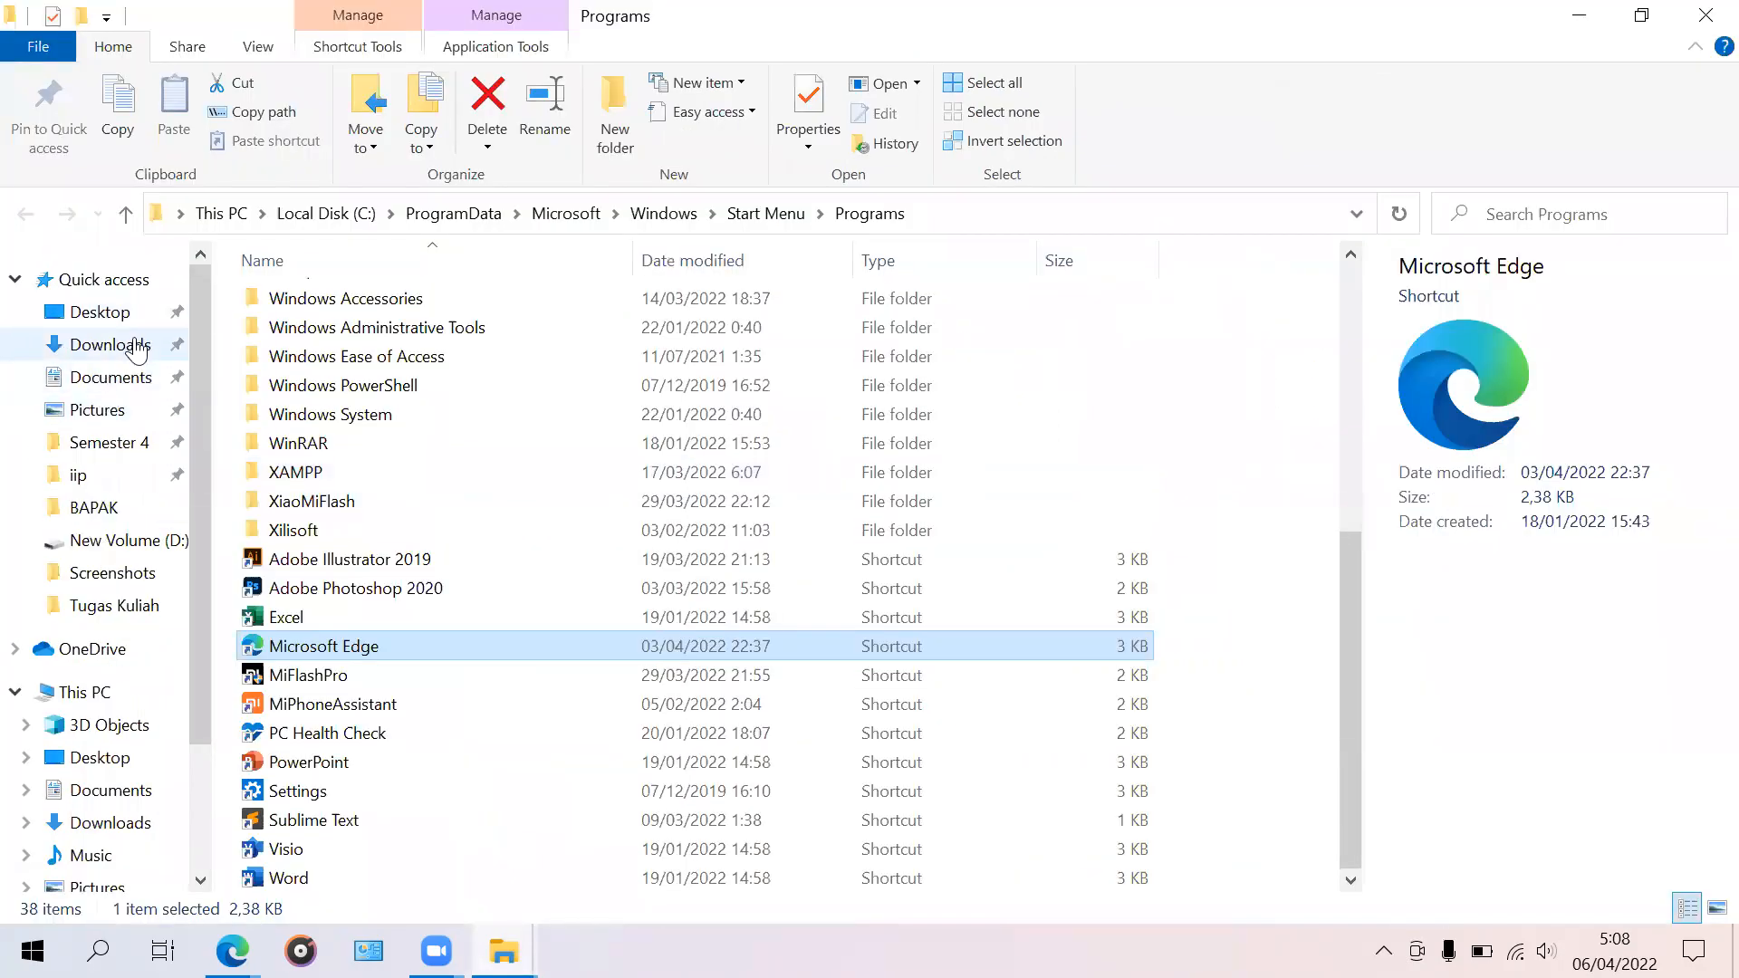
click(104, 344)
double_click(361, 368)
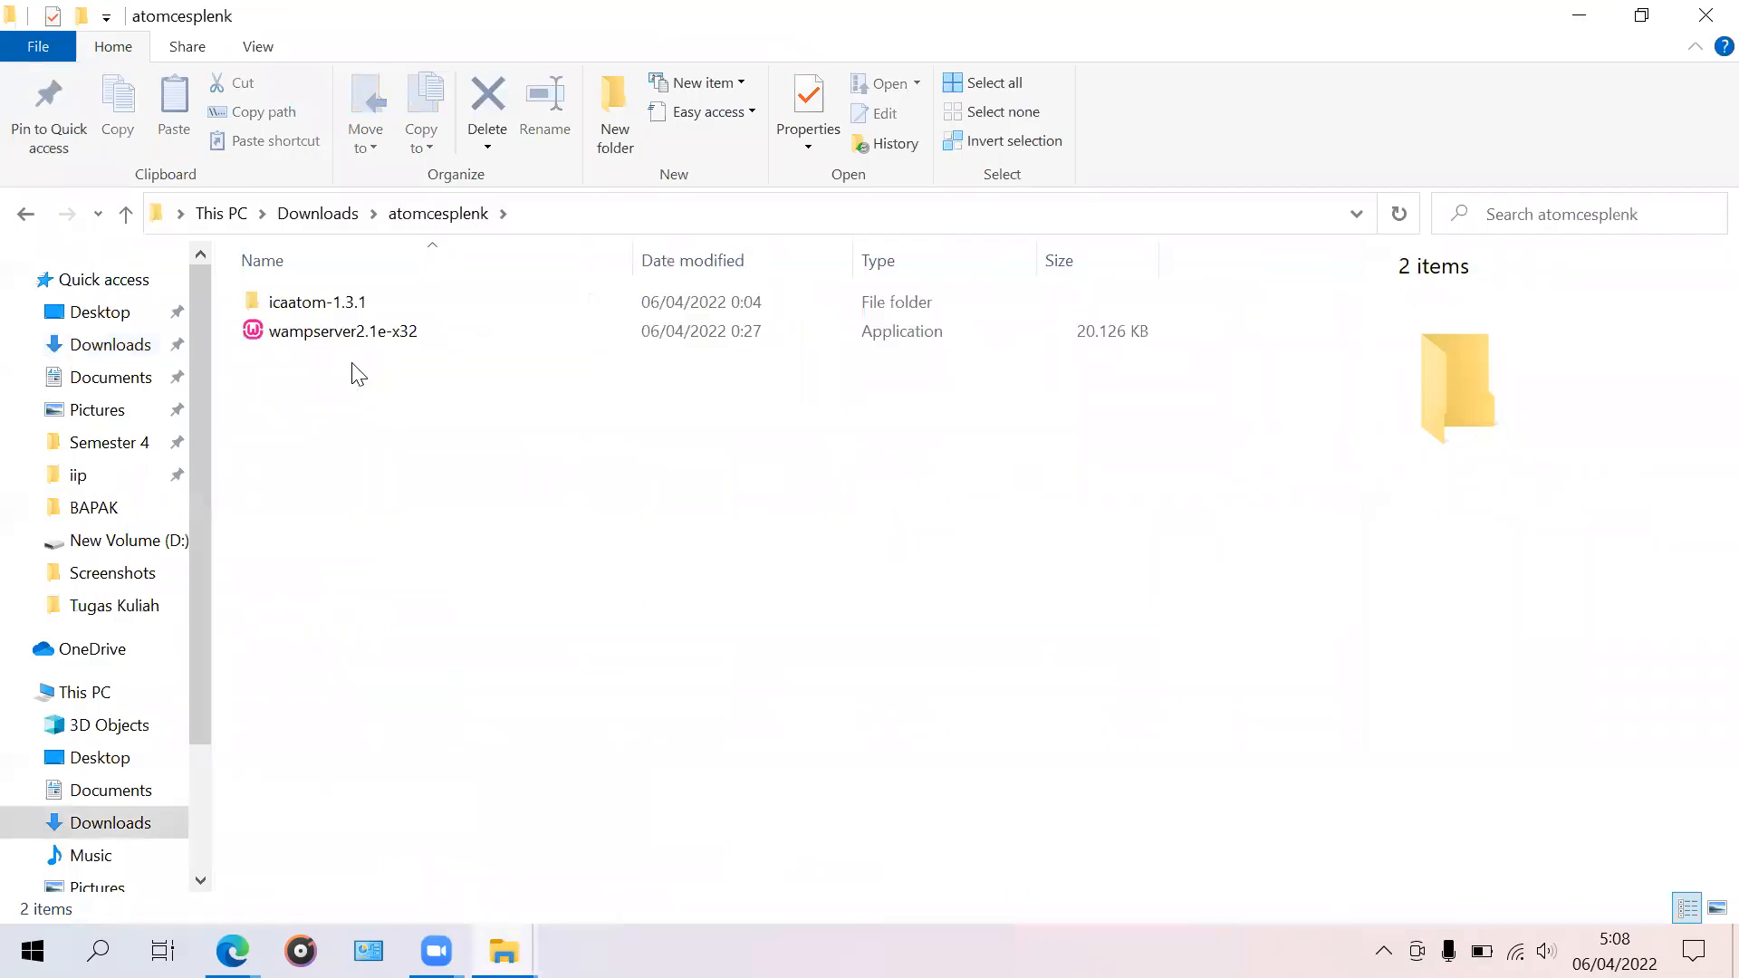
double_click(387, 305)
Step: Select and copy all 22 items in the icaatom-1.3.1 folder
scroll(416, 430, down, 1)
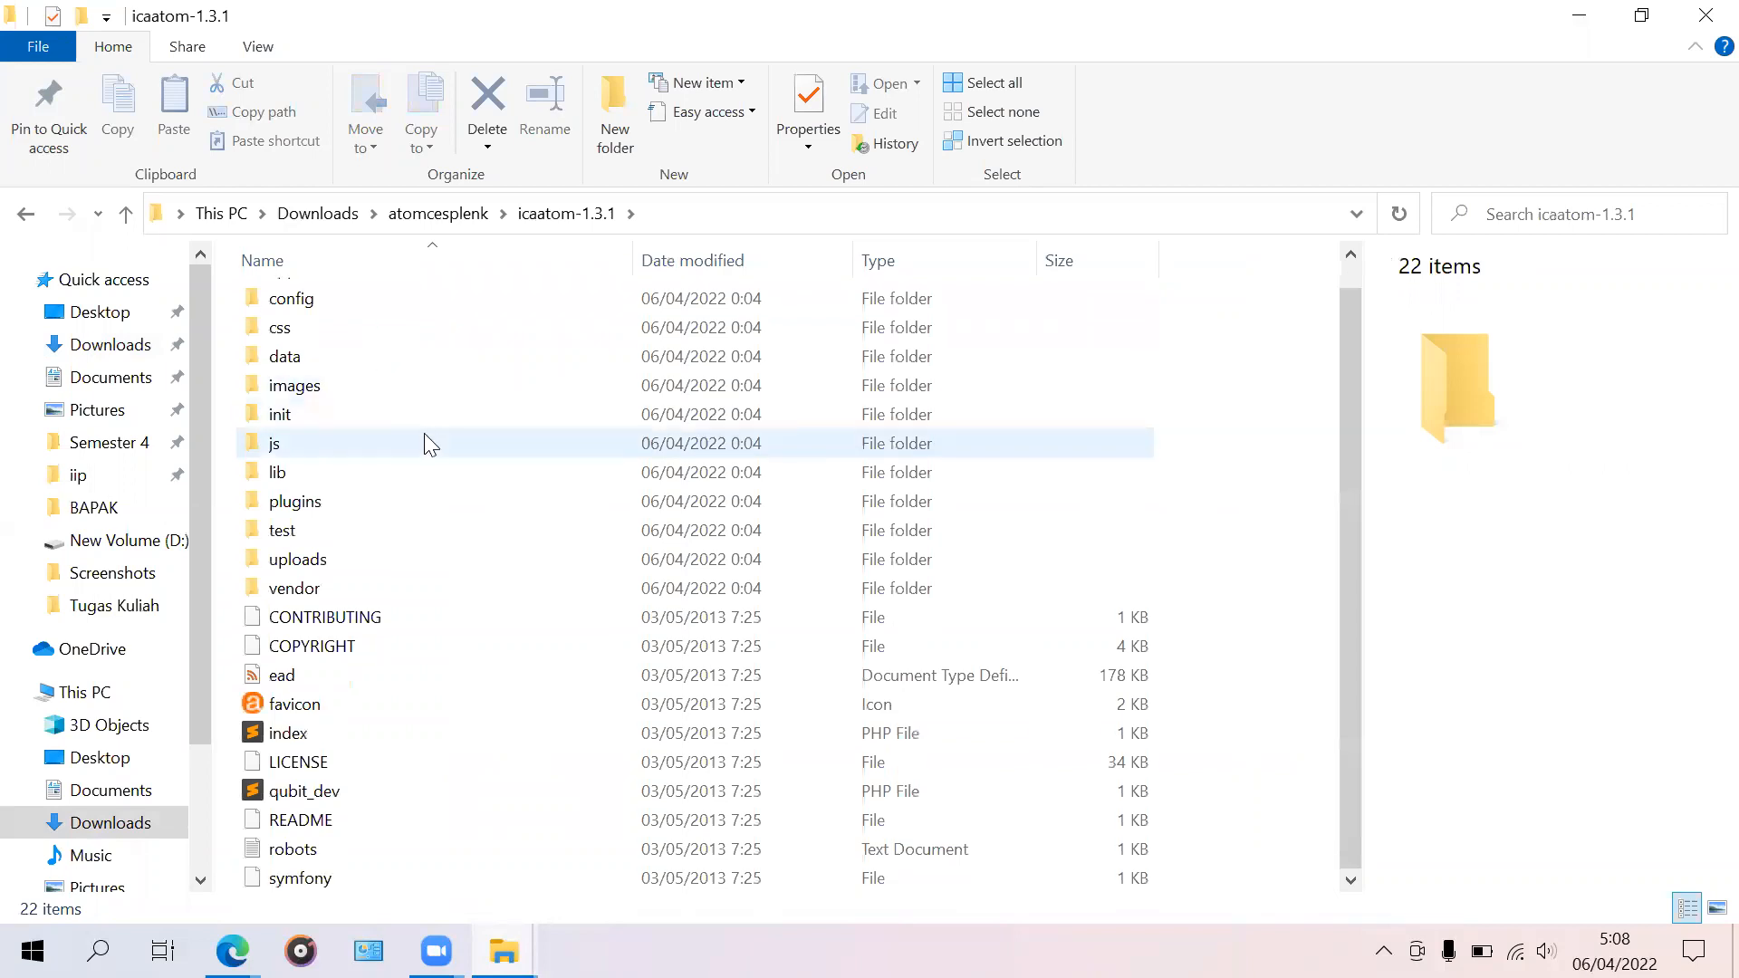
scroll(415, 598, up, 1)
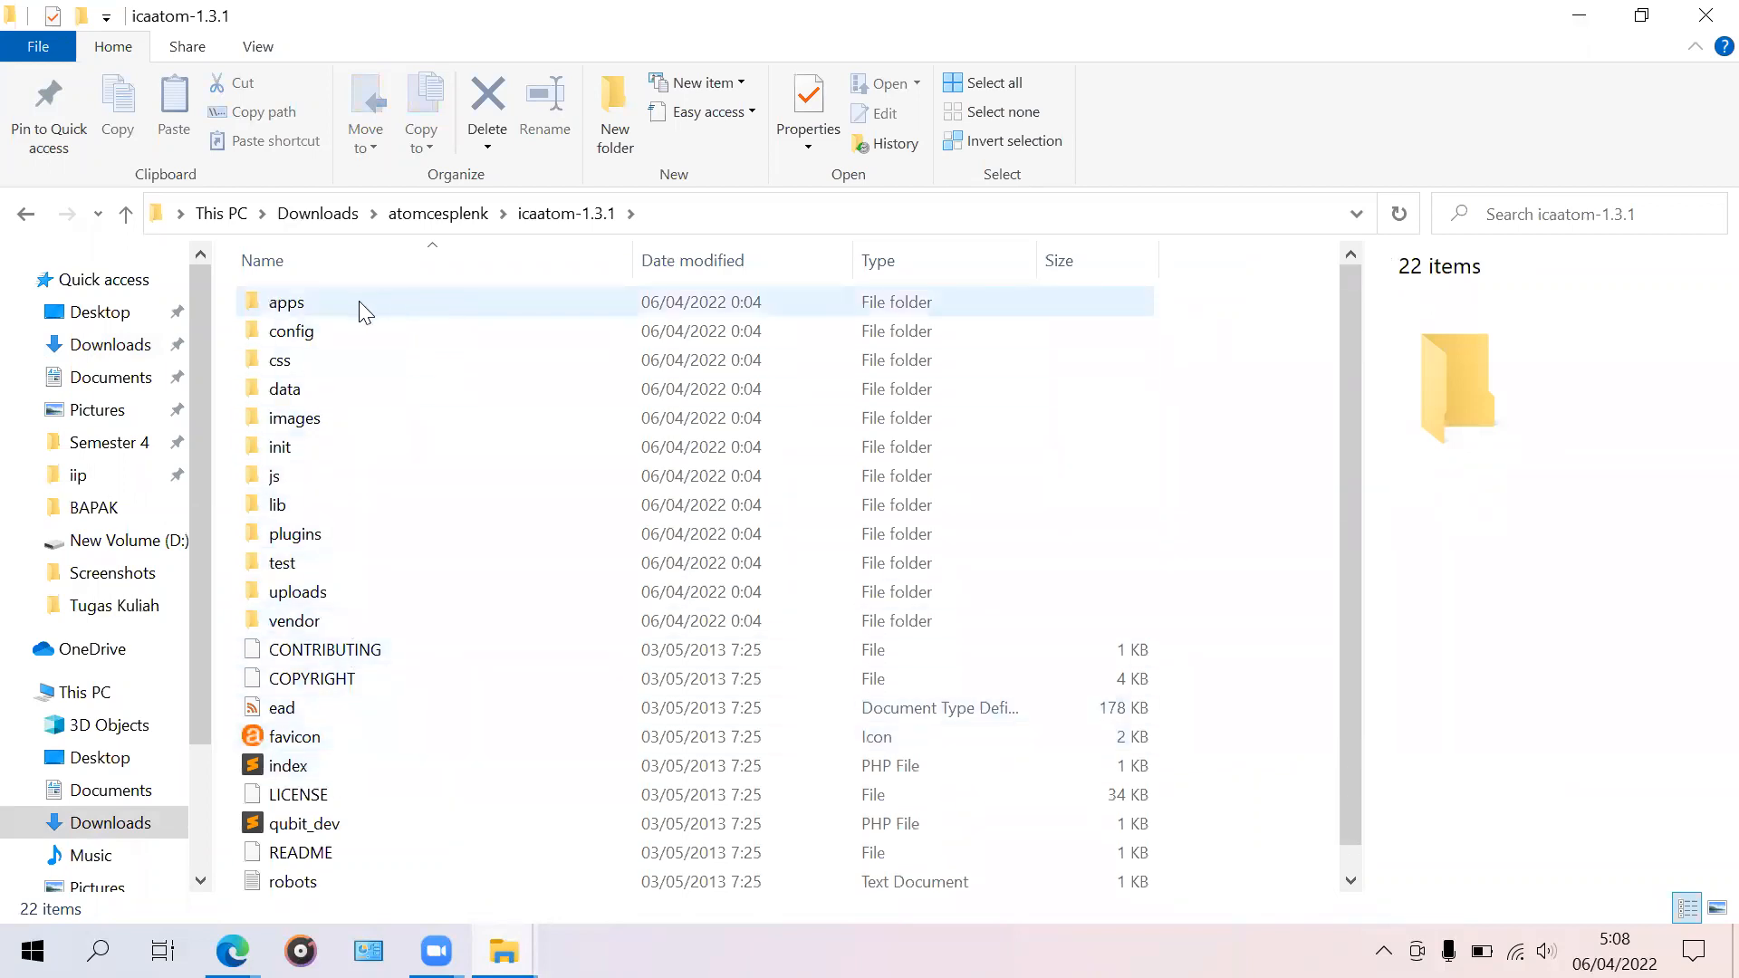
scroll(362, 689, down, 1)
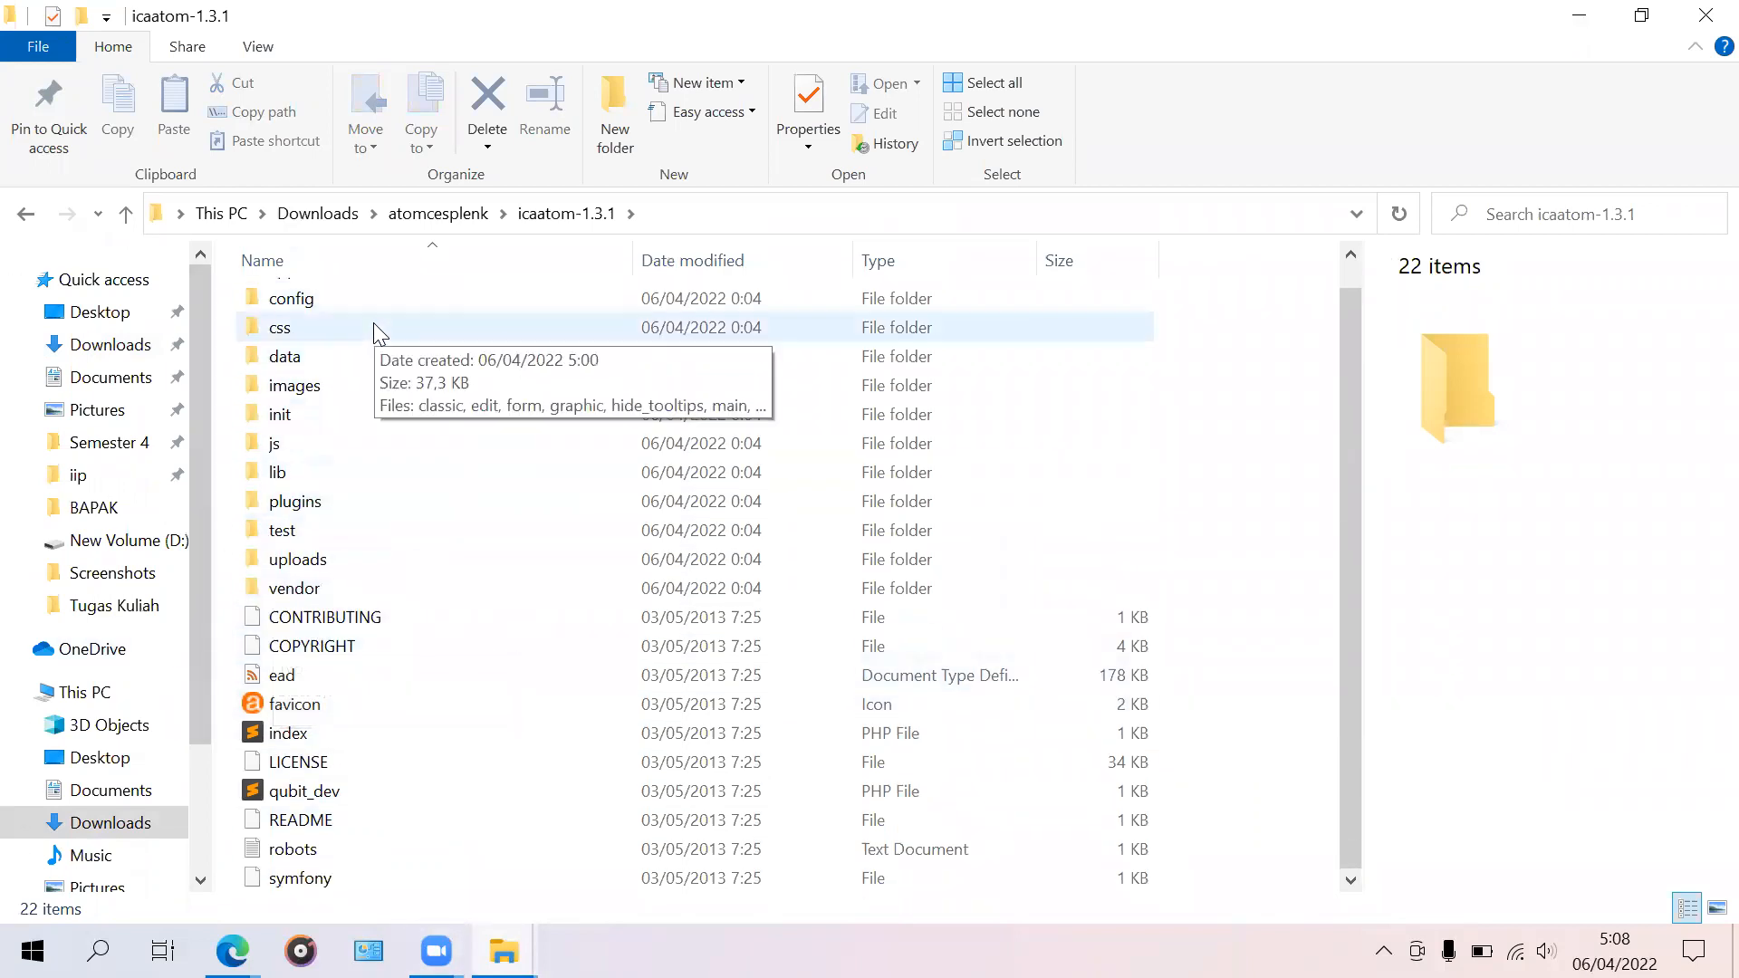
click(395, 298)
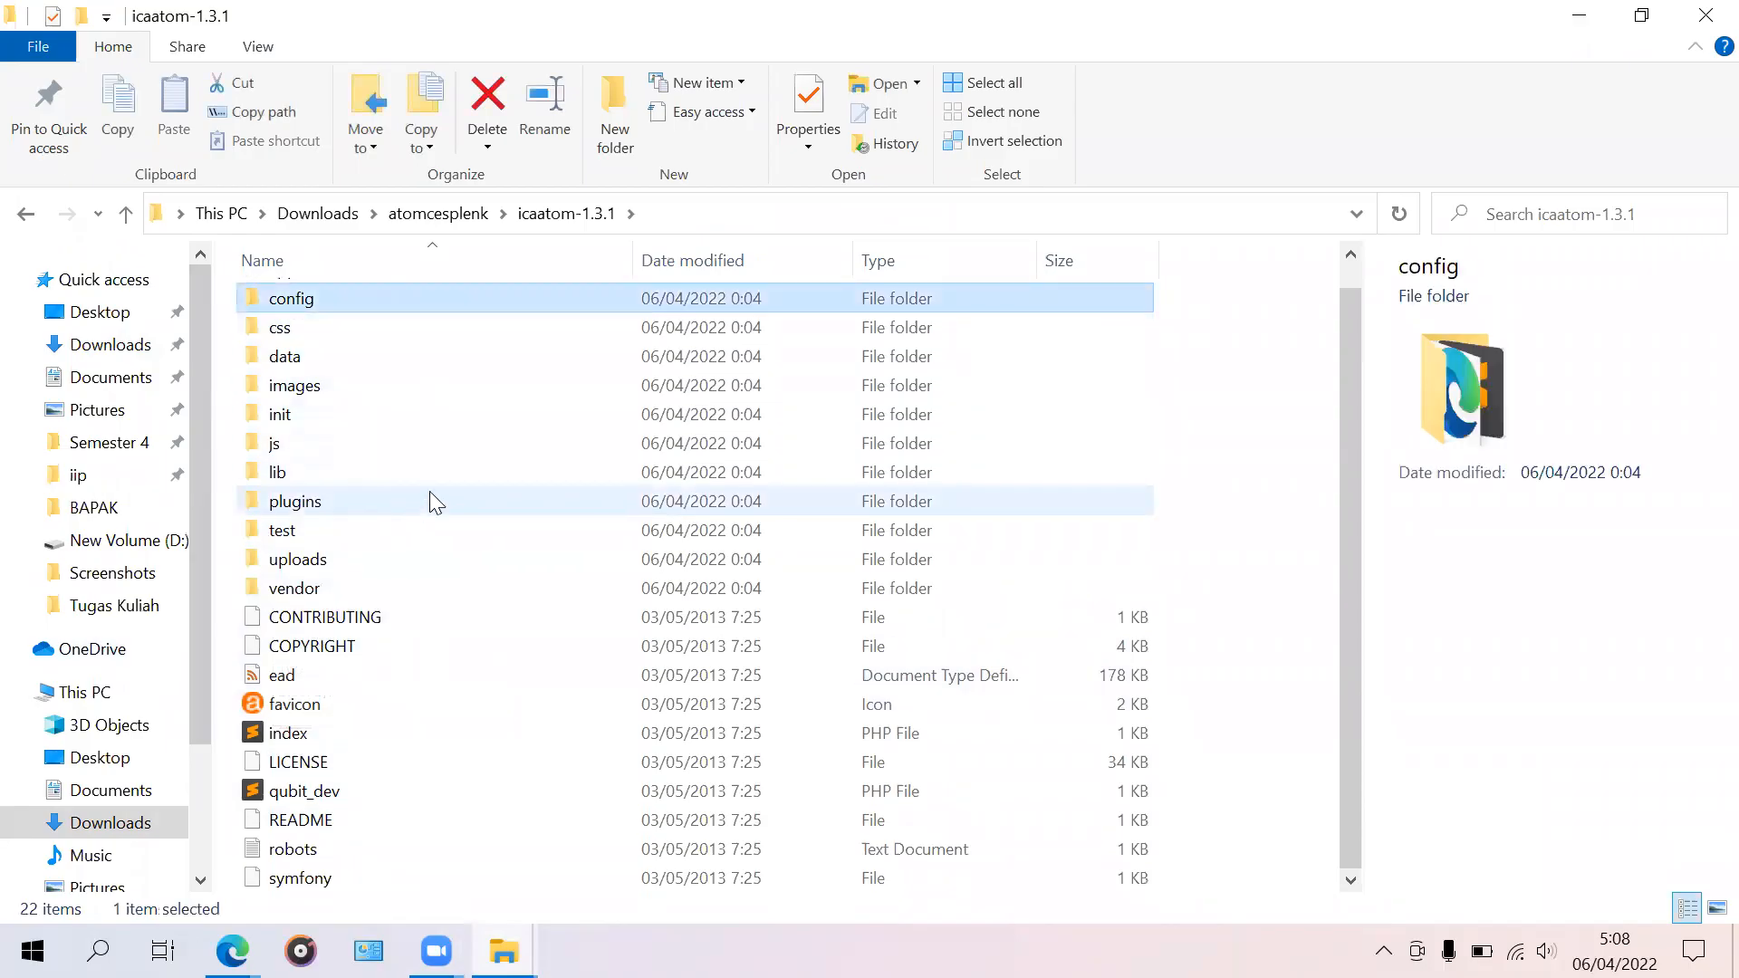
click(26, 217)
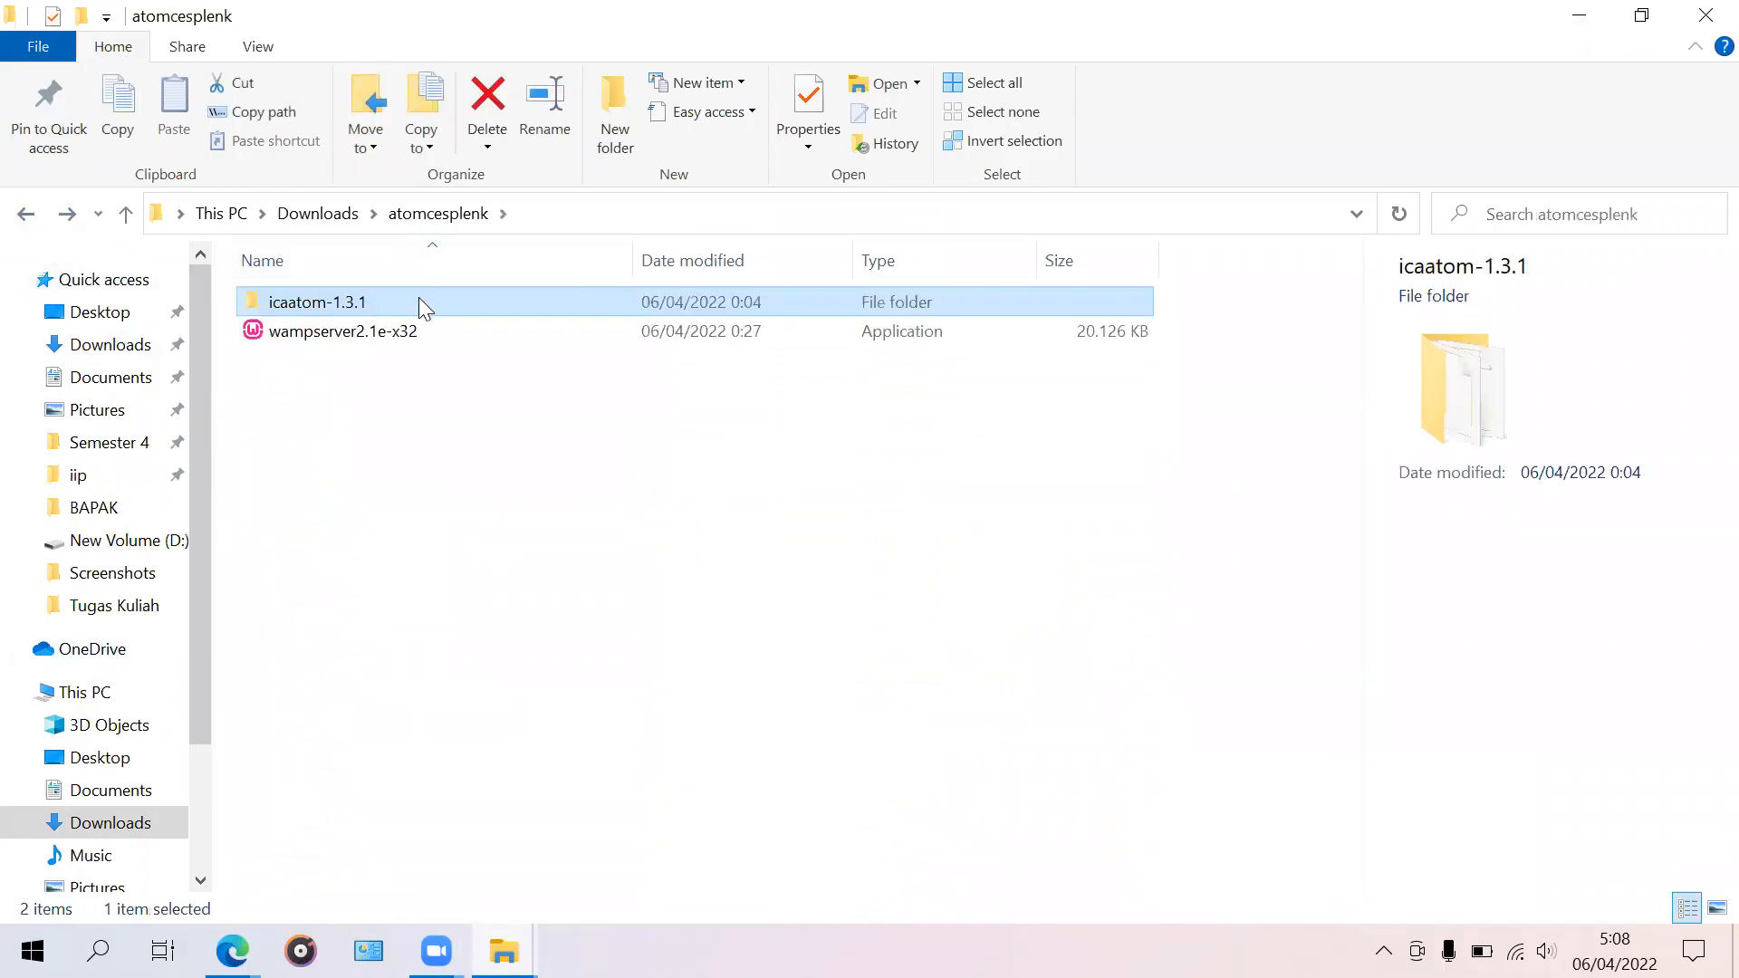
double_click(419, 300)
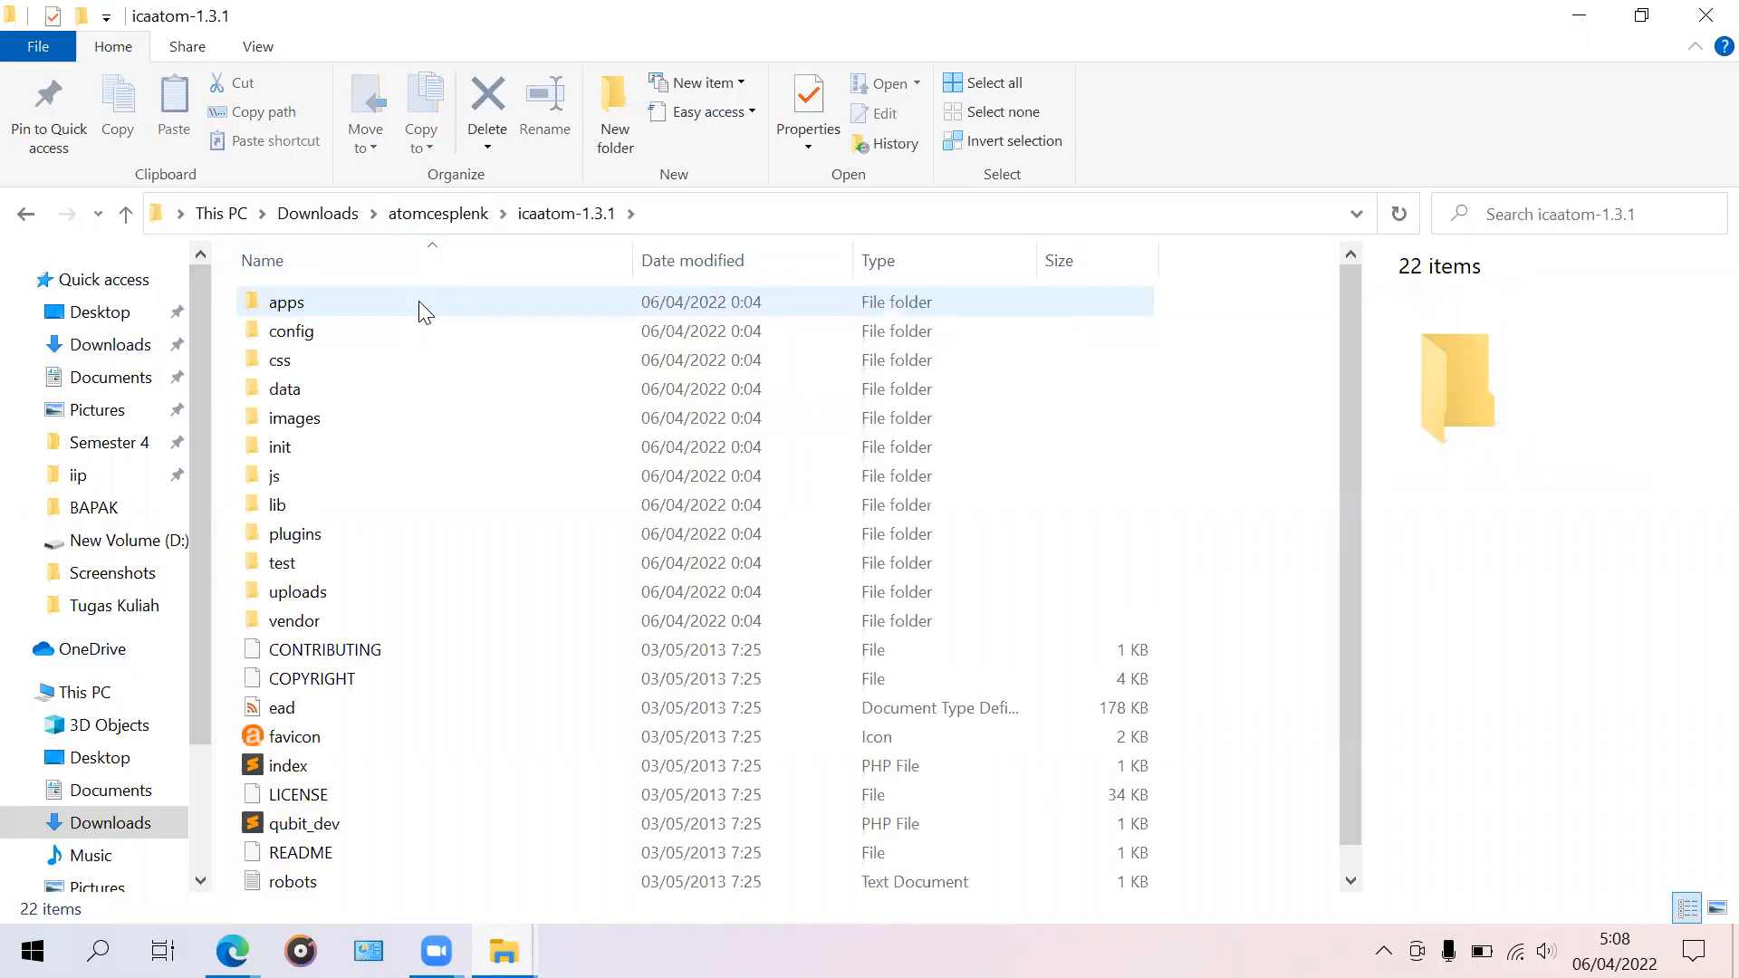
click(444, 377)
click(432, 299)
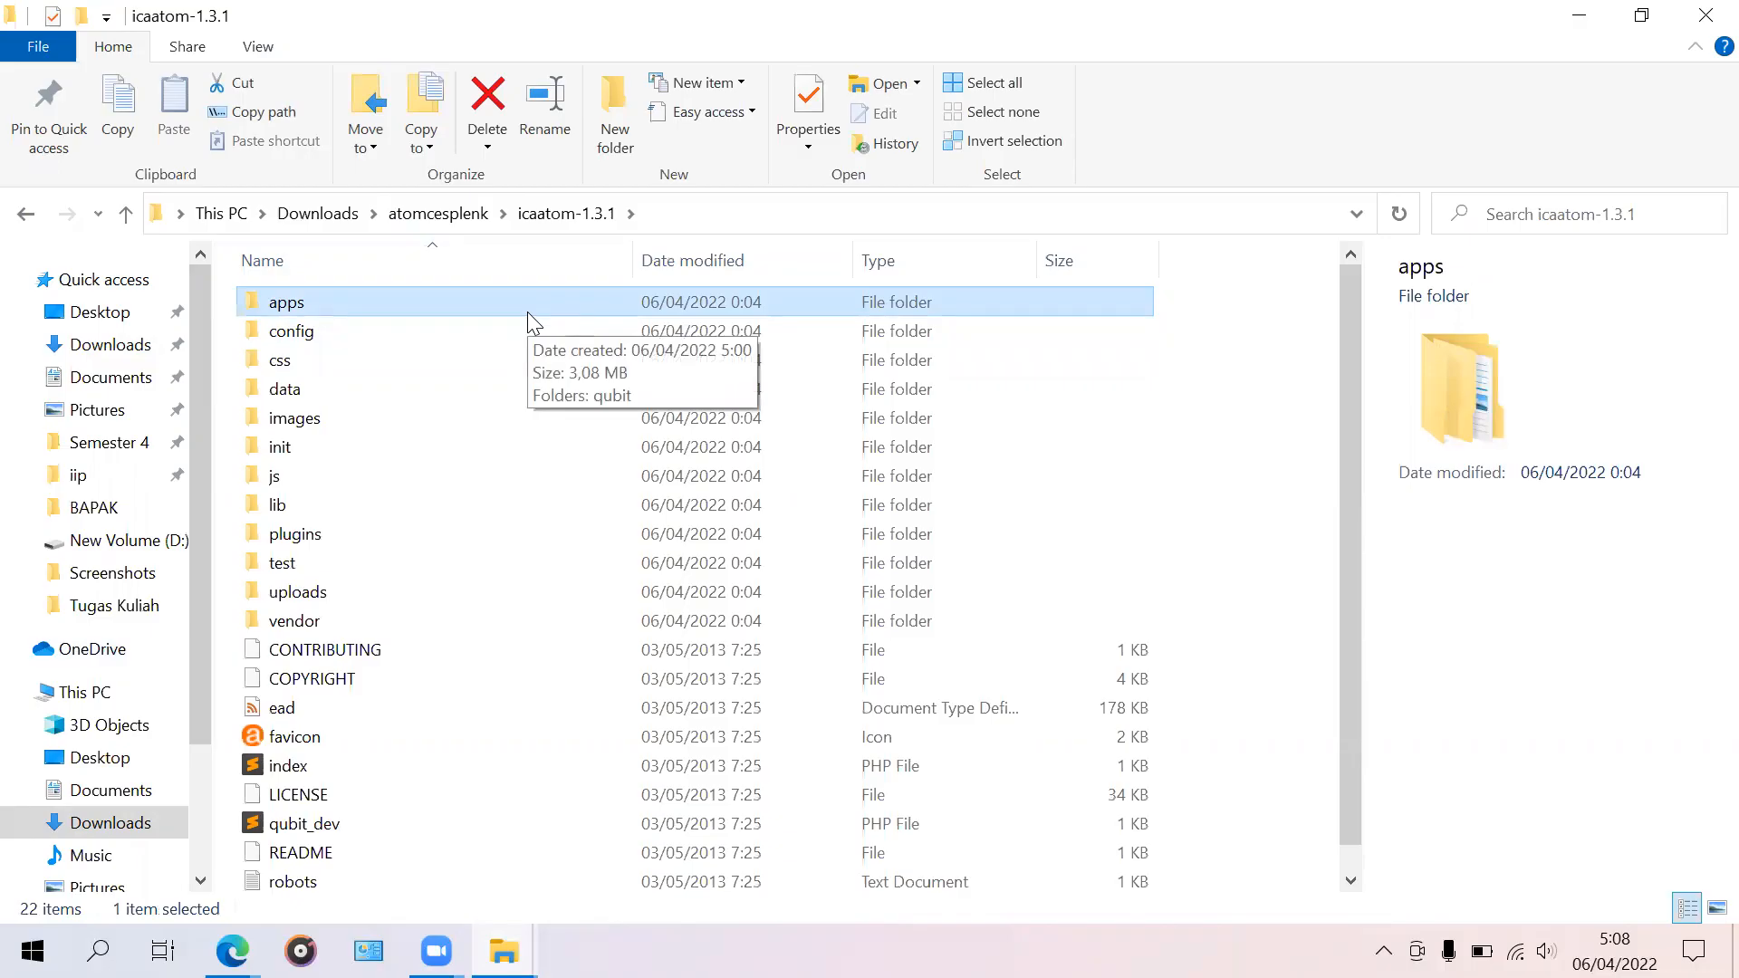
key(ctrl+a)
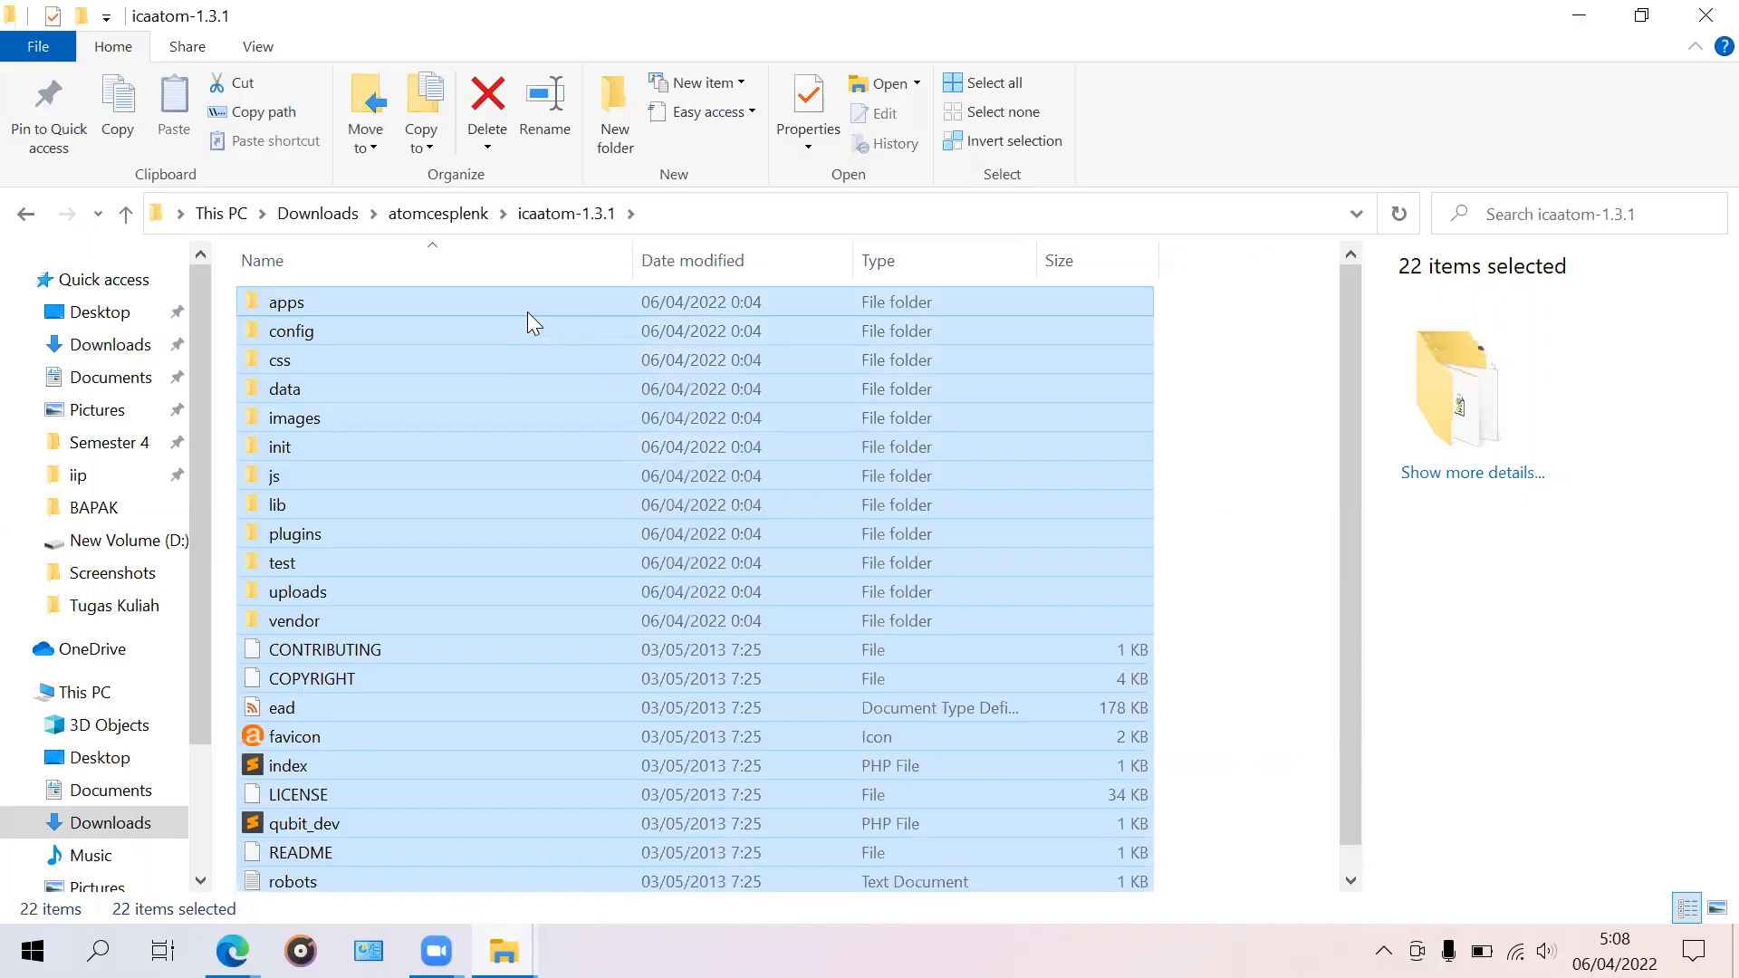
click(527, 311)
key(ctrl+a)
key(ctrl+c)
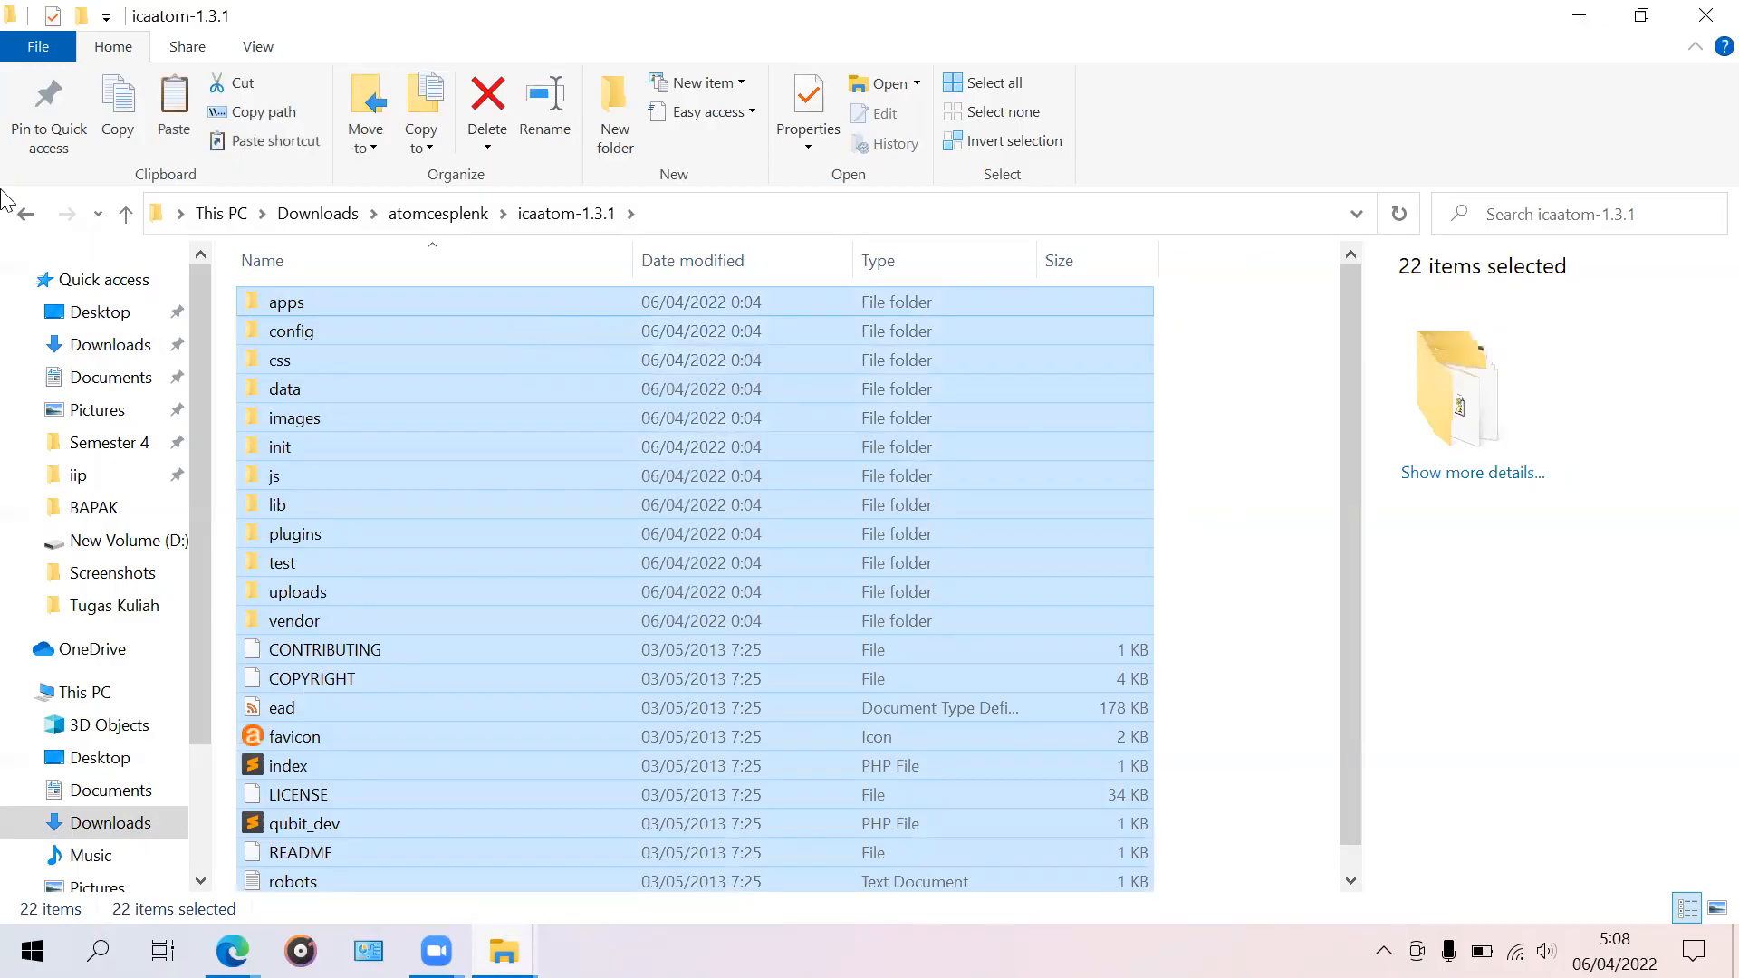
scroll(72, 705, down, 2)
scroll(81, 715, down, 1)
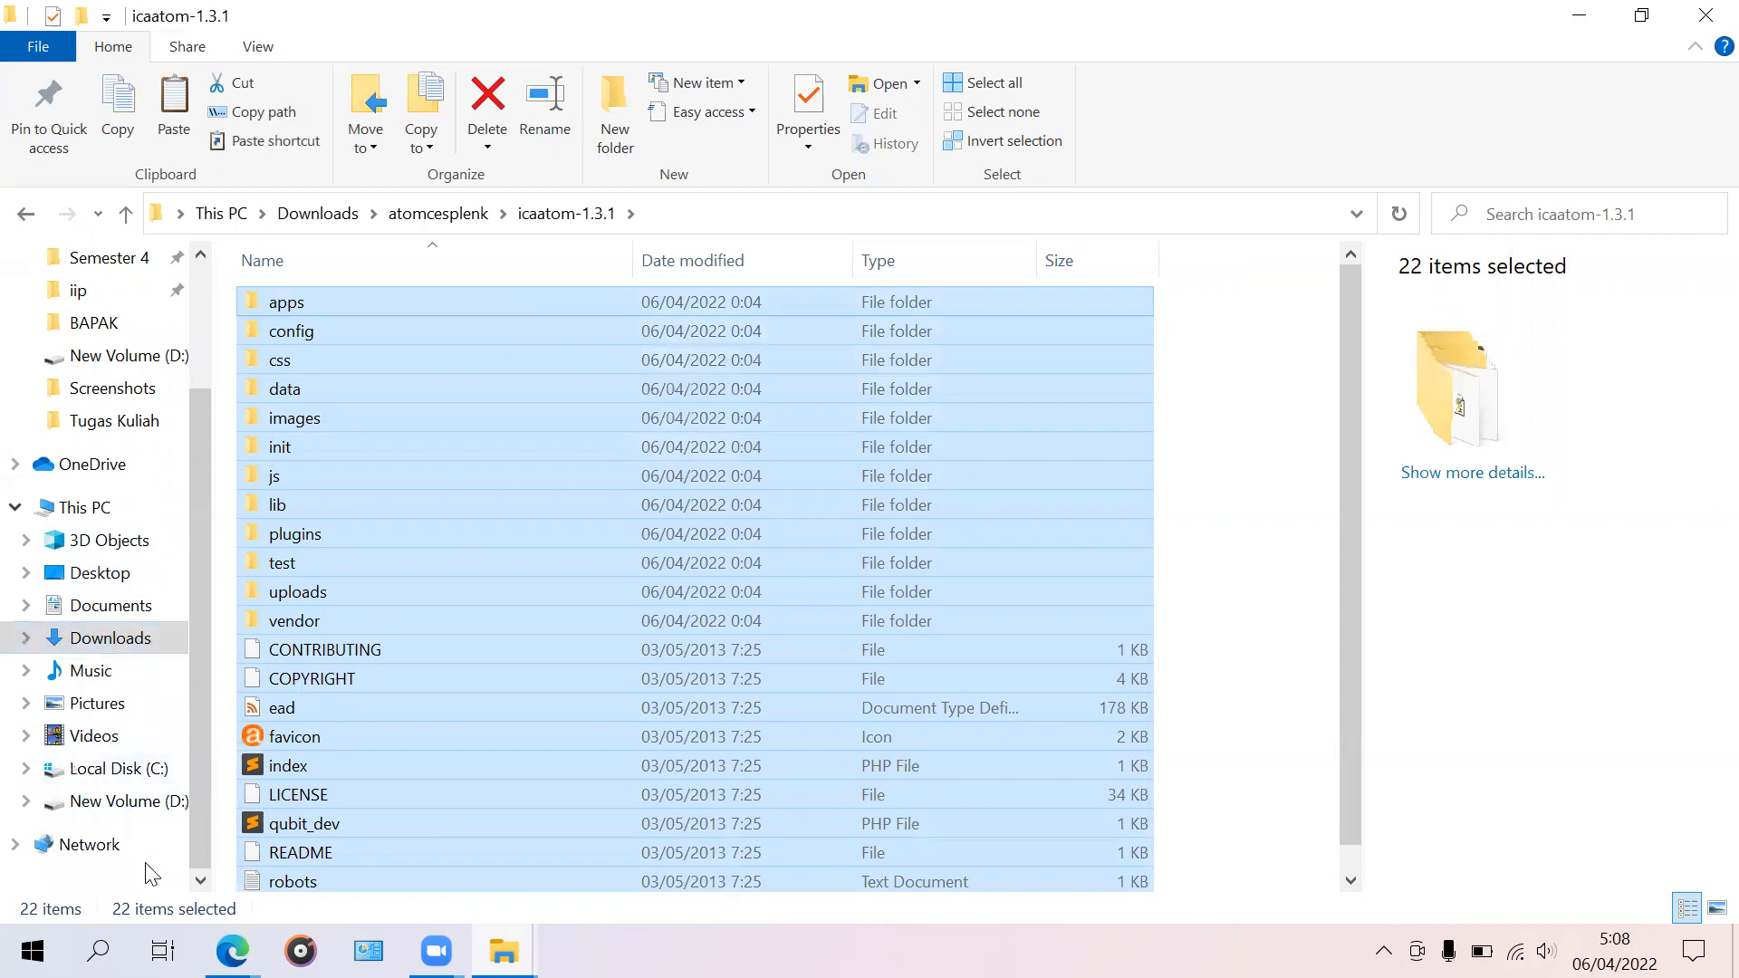
Step: Open D:\wamp\www and cut the index and testmysql files
click(136, 812)
scroll(326, 738, down, 2)
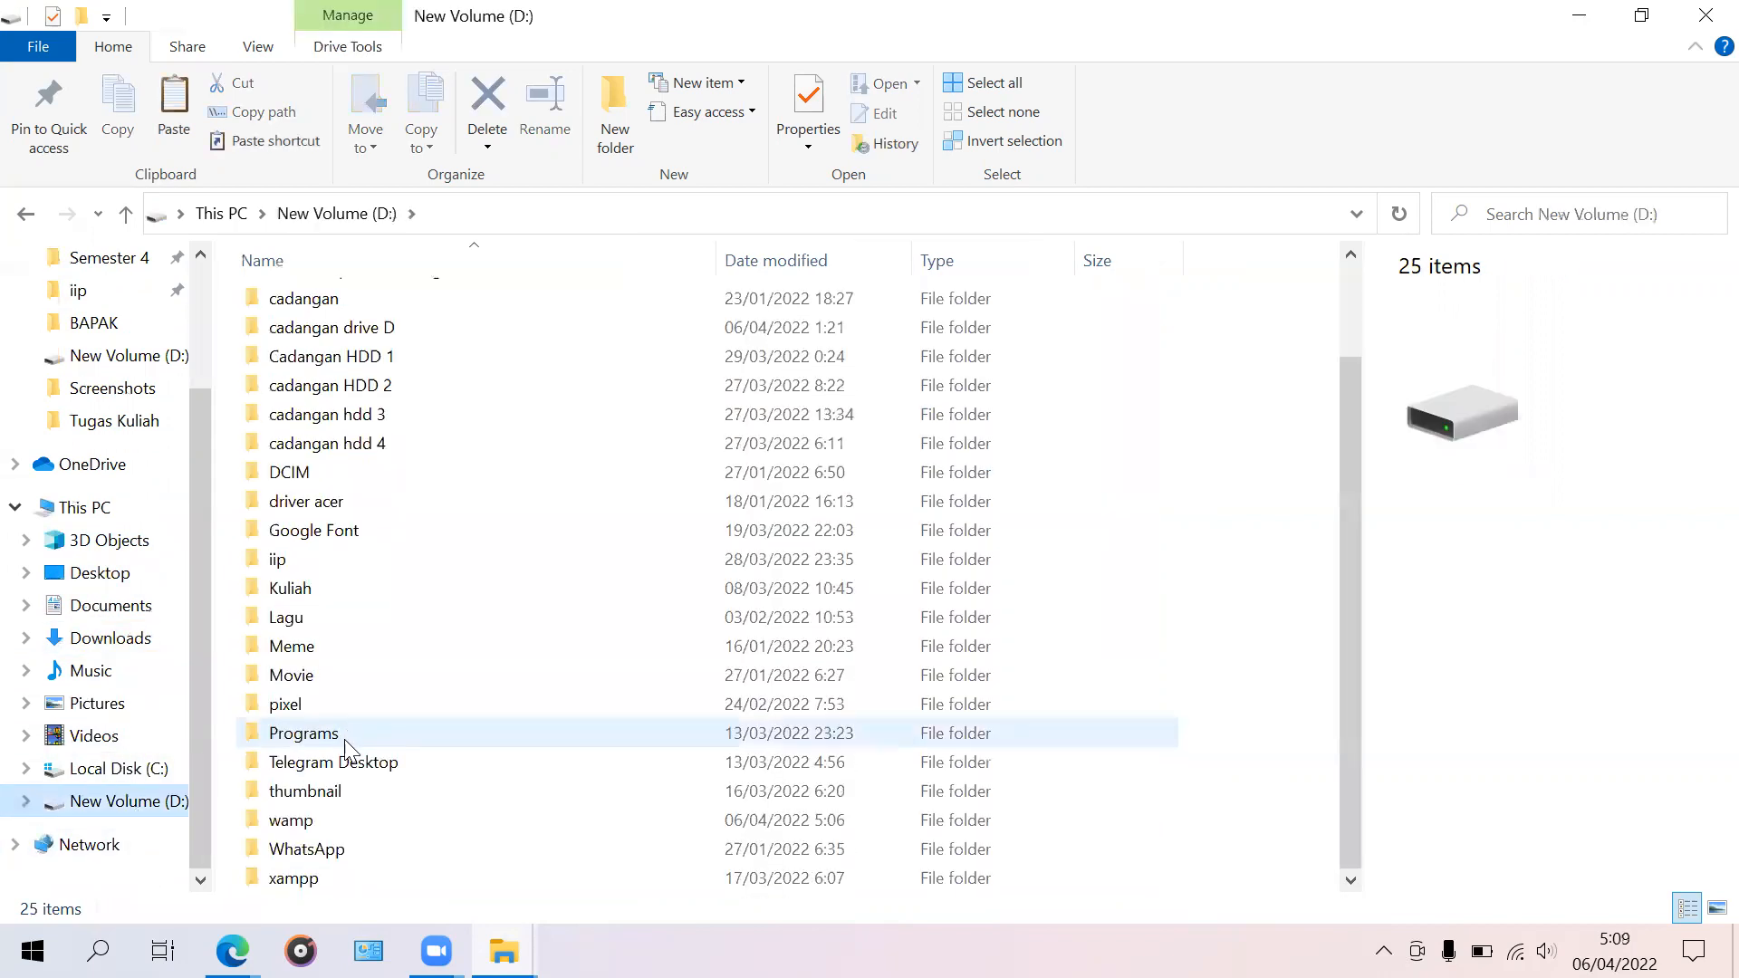
double_click(331, 815)
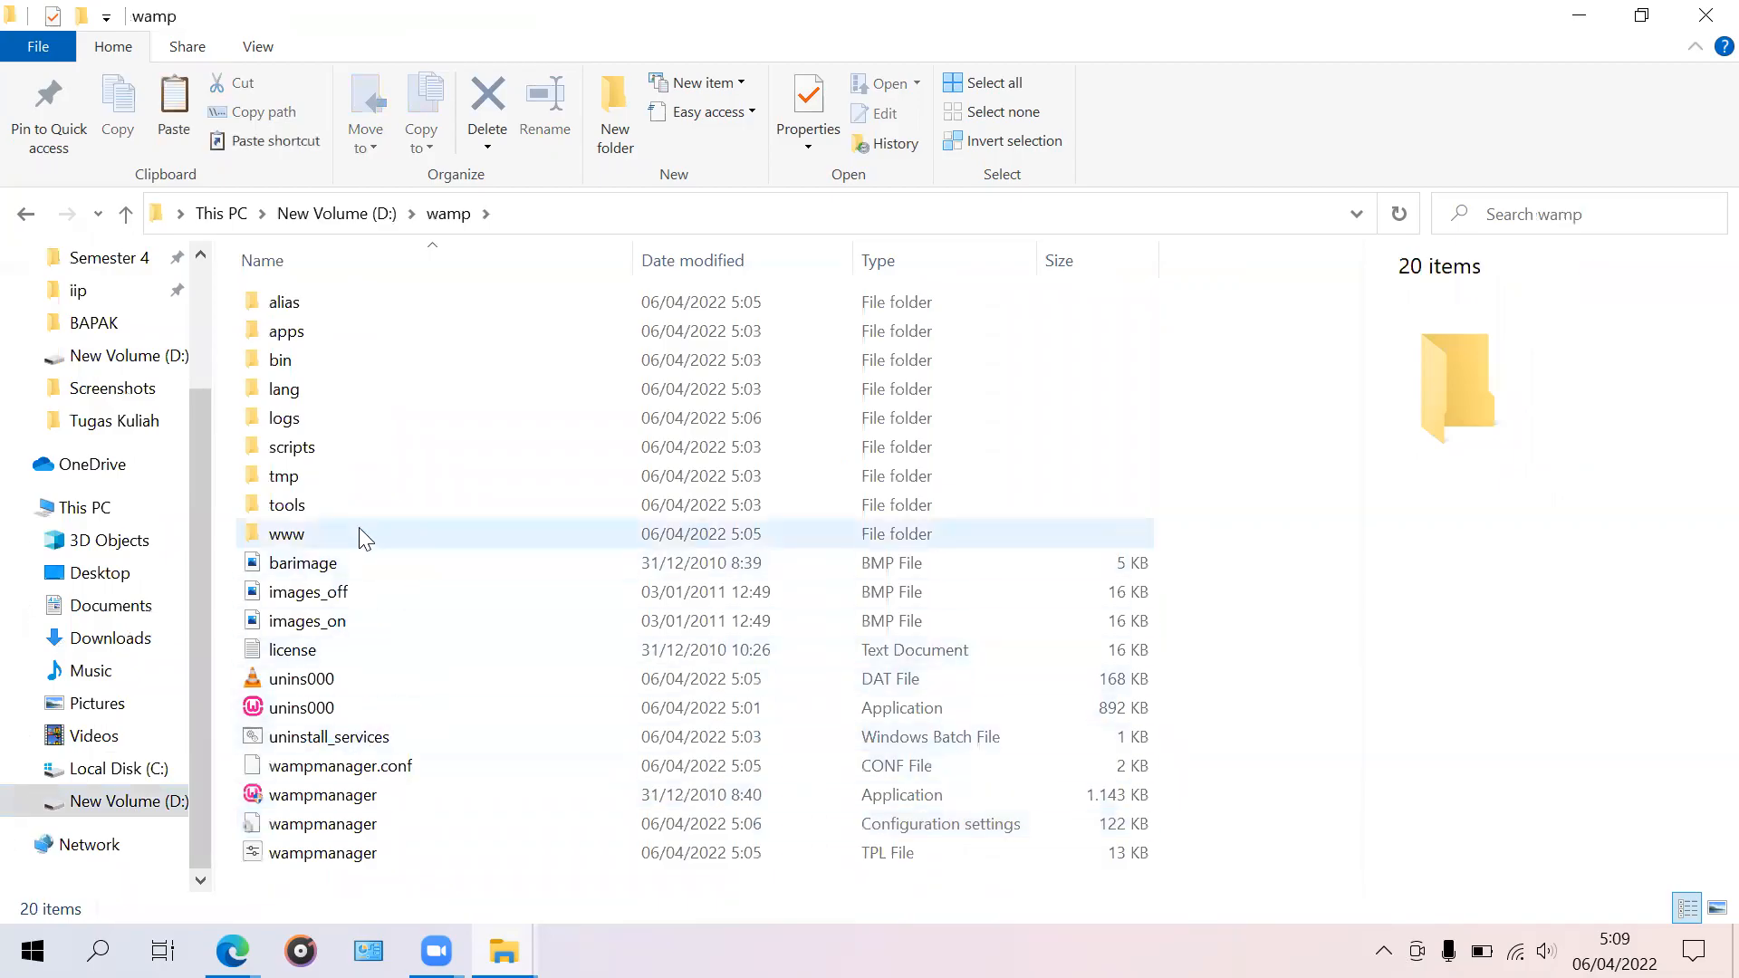
mouse_move(362, 536)
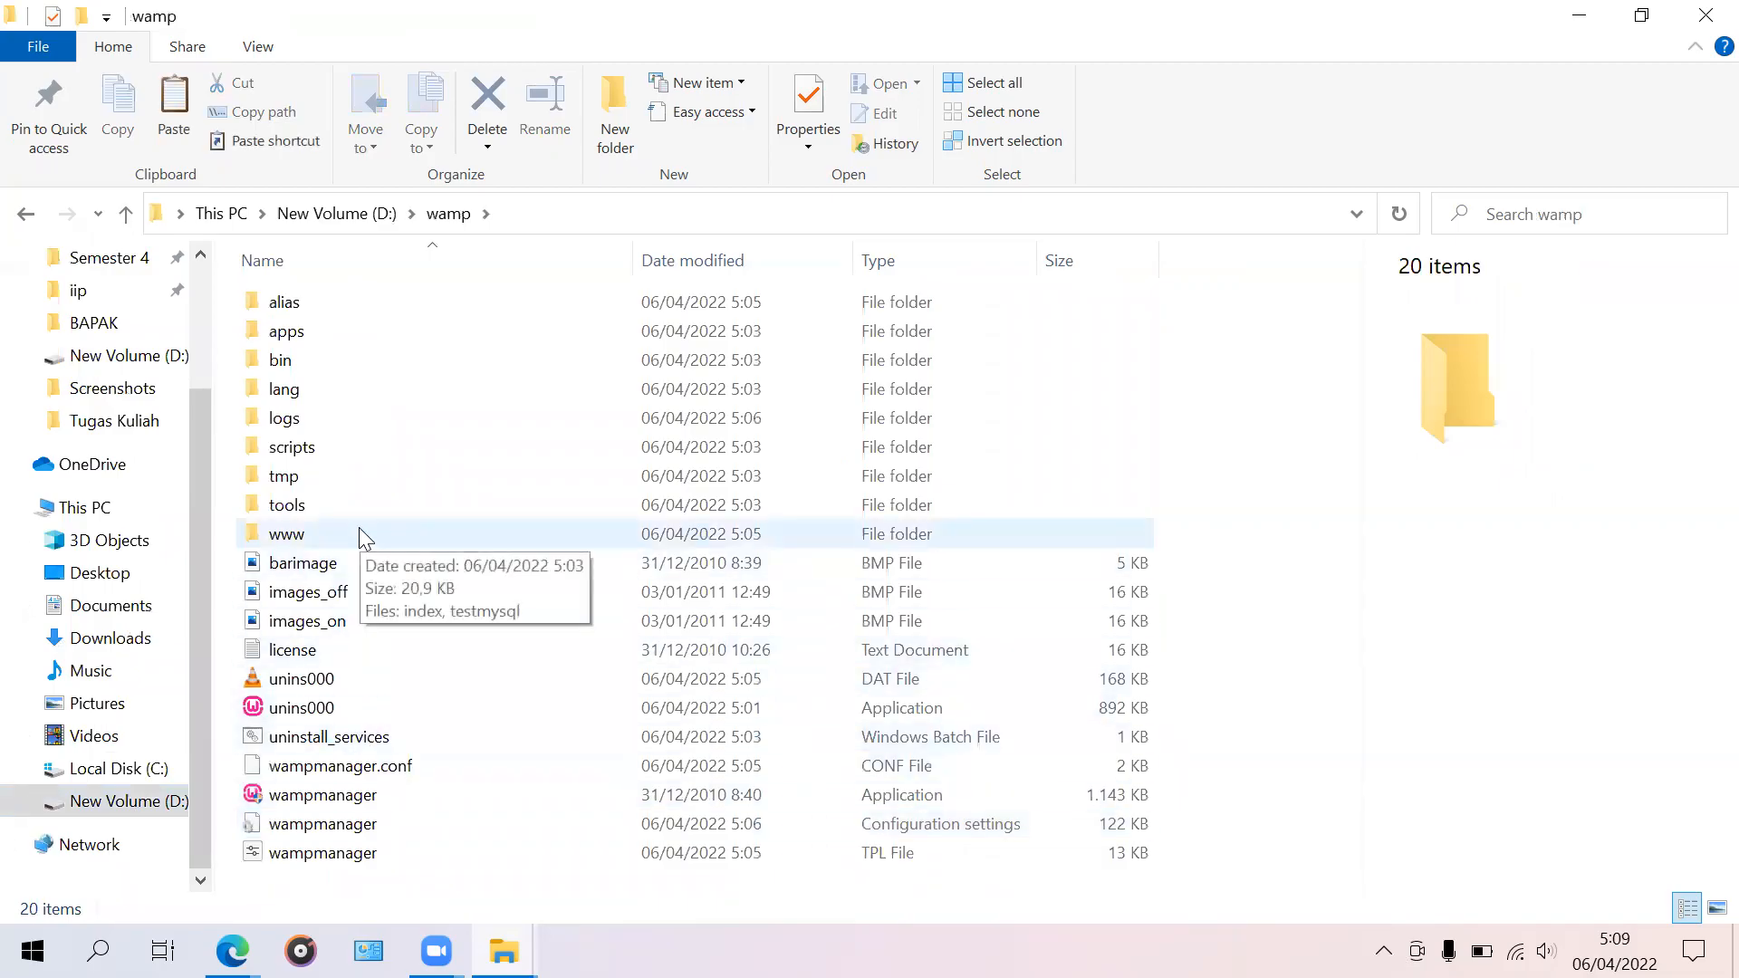
double_click(313, 538)
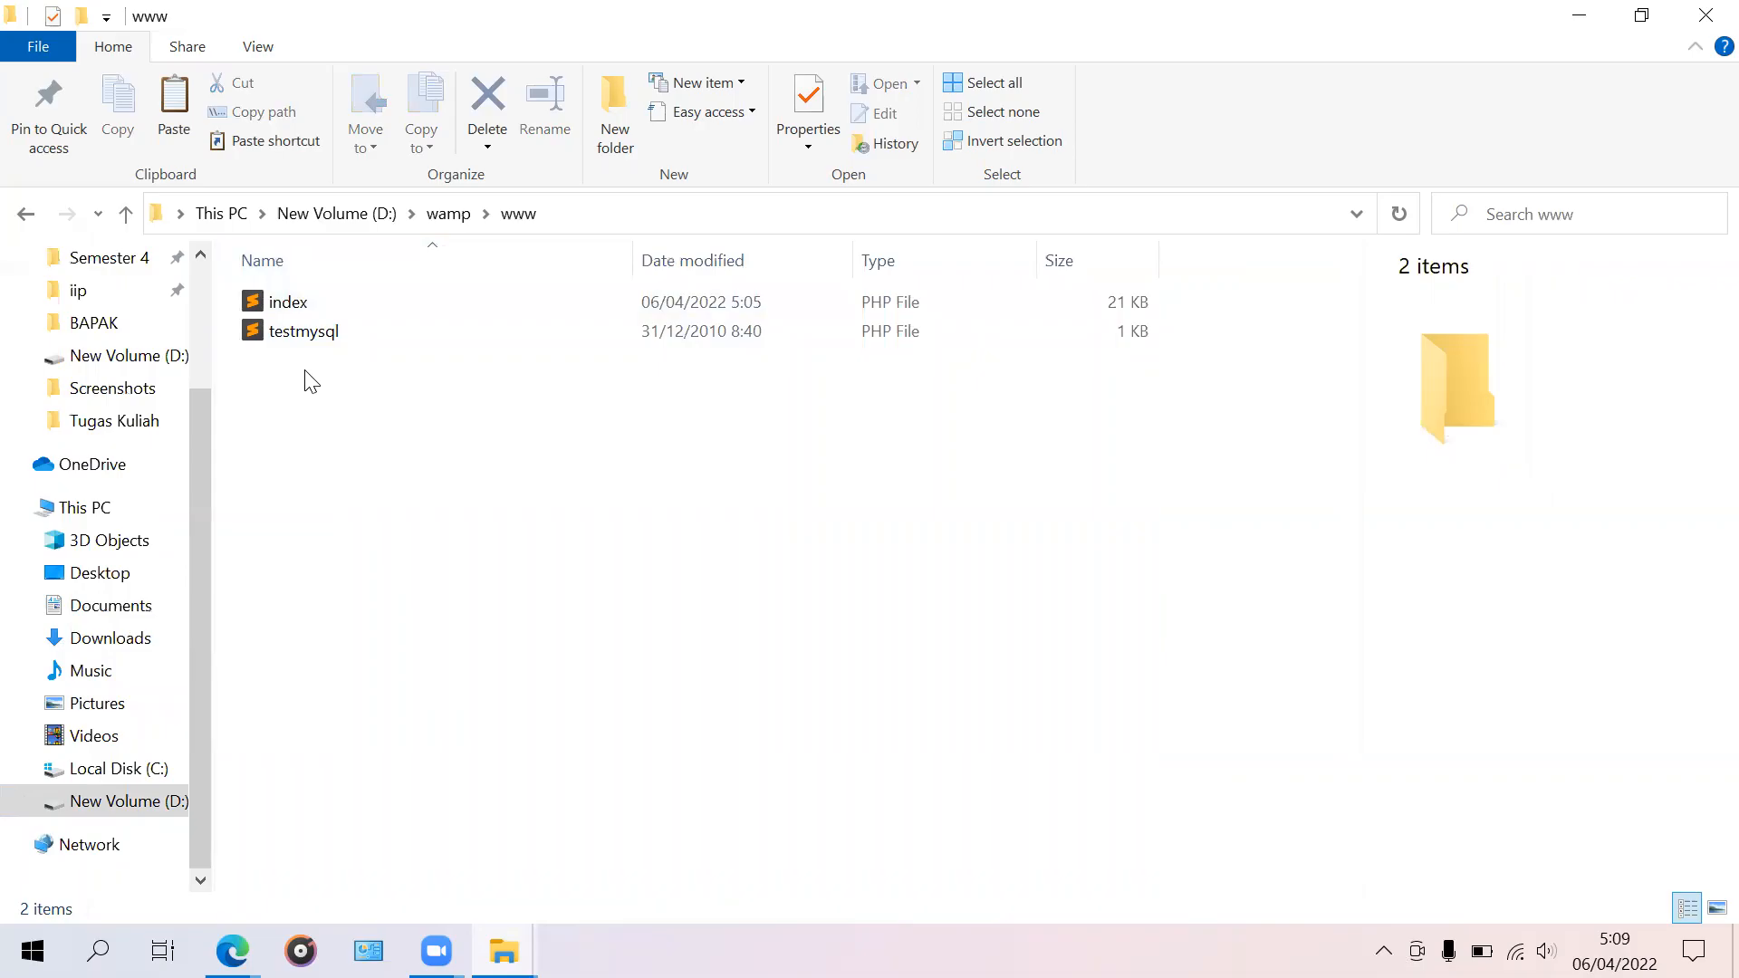
drag(383, 385, 406, 281)
click(380, 459)
drag(335, 433, 362, 308)
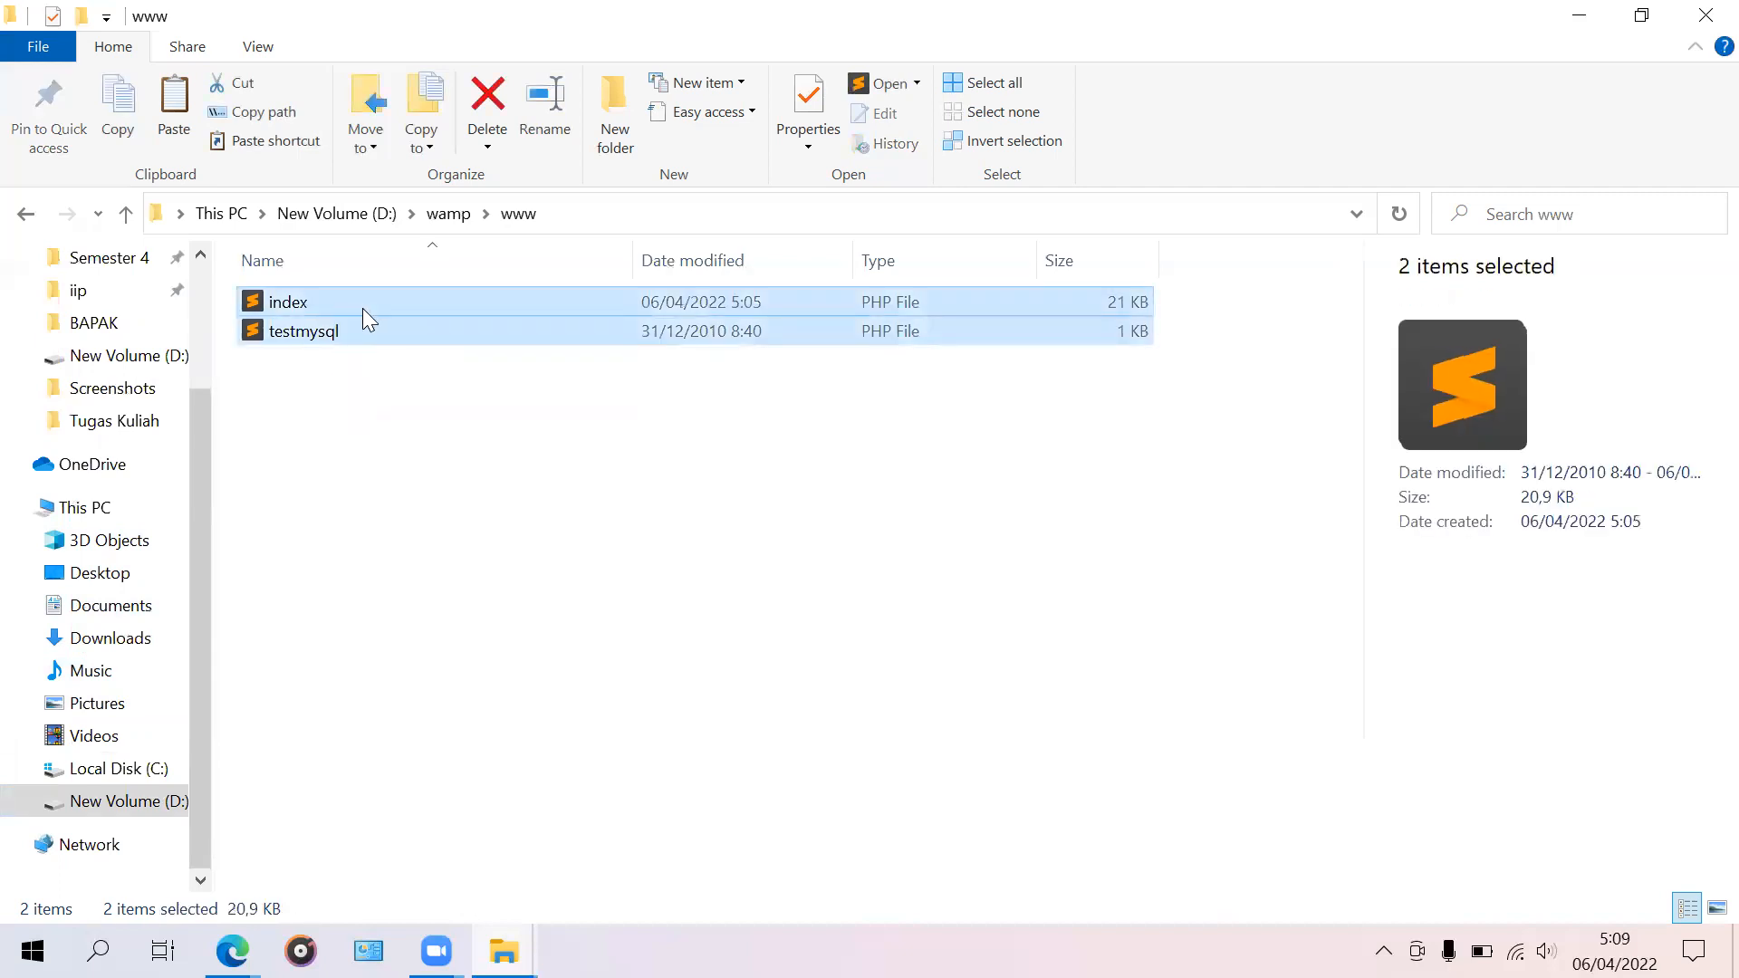
right_click(399, 311)
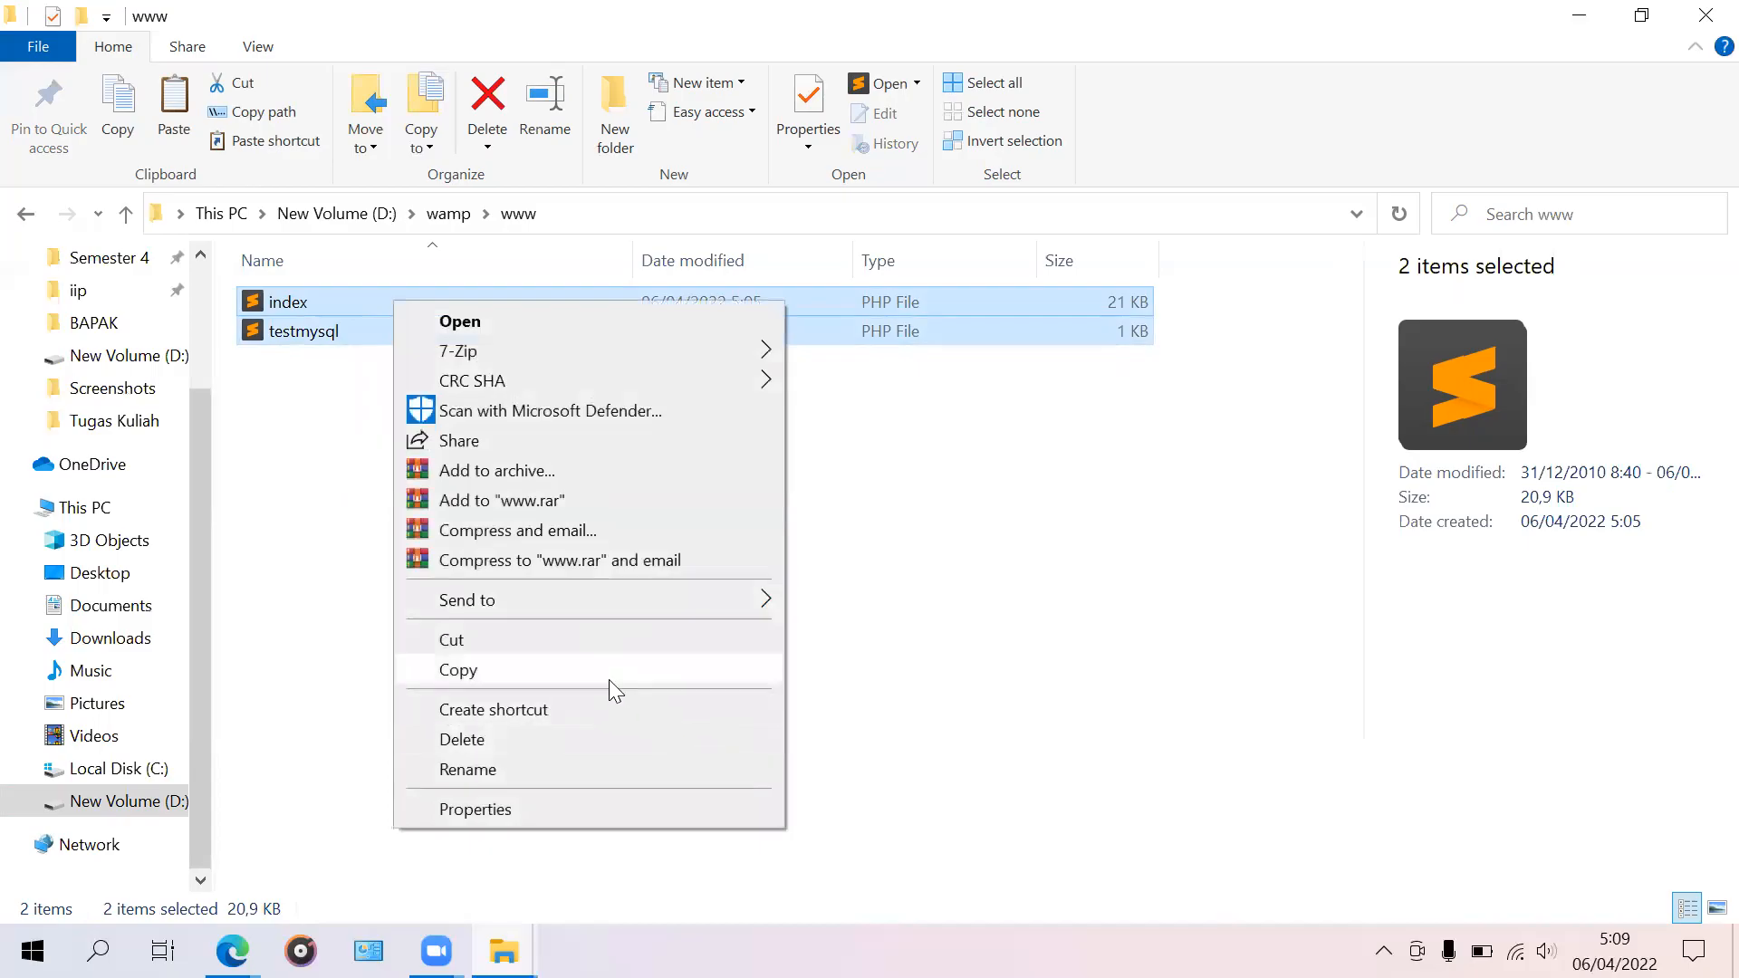
click(576, 645)
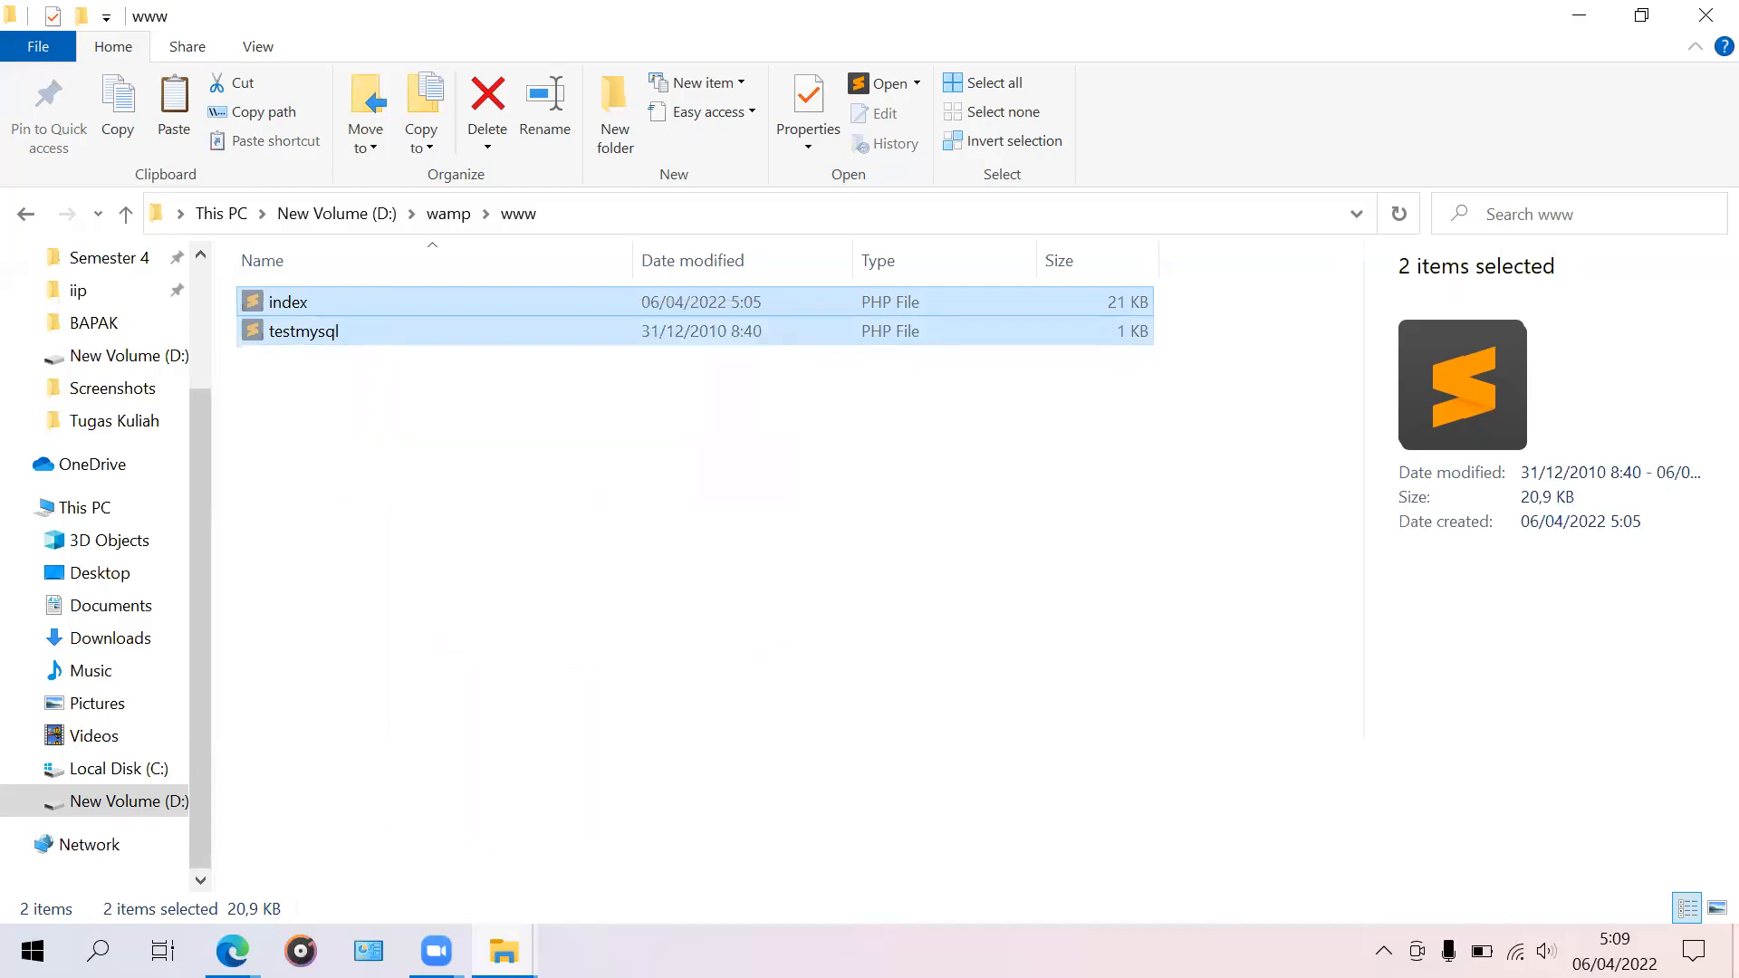
Step: Paste index and testmysql onto the desktop, then return to the www folder window
key(super+d)
right_click(605, 575)
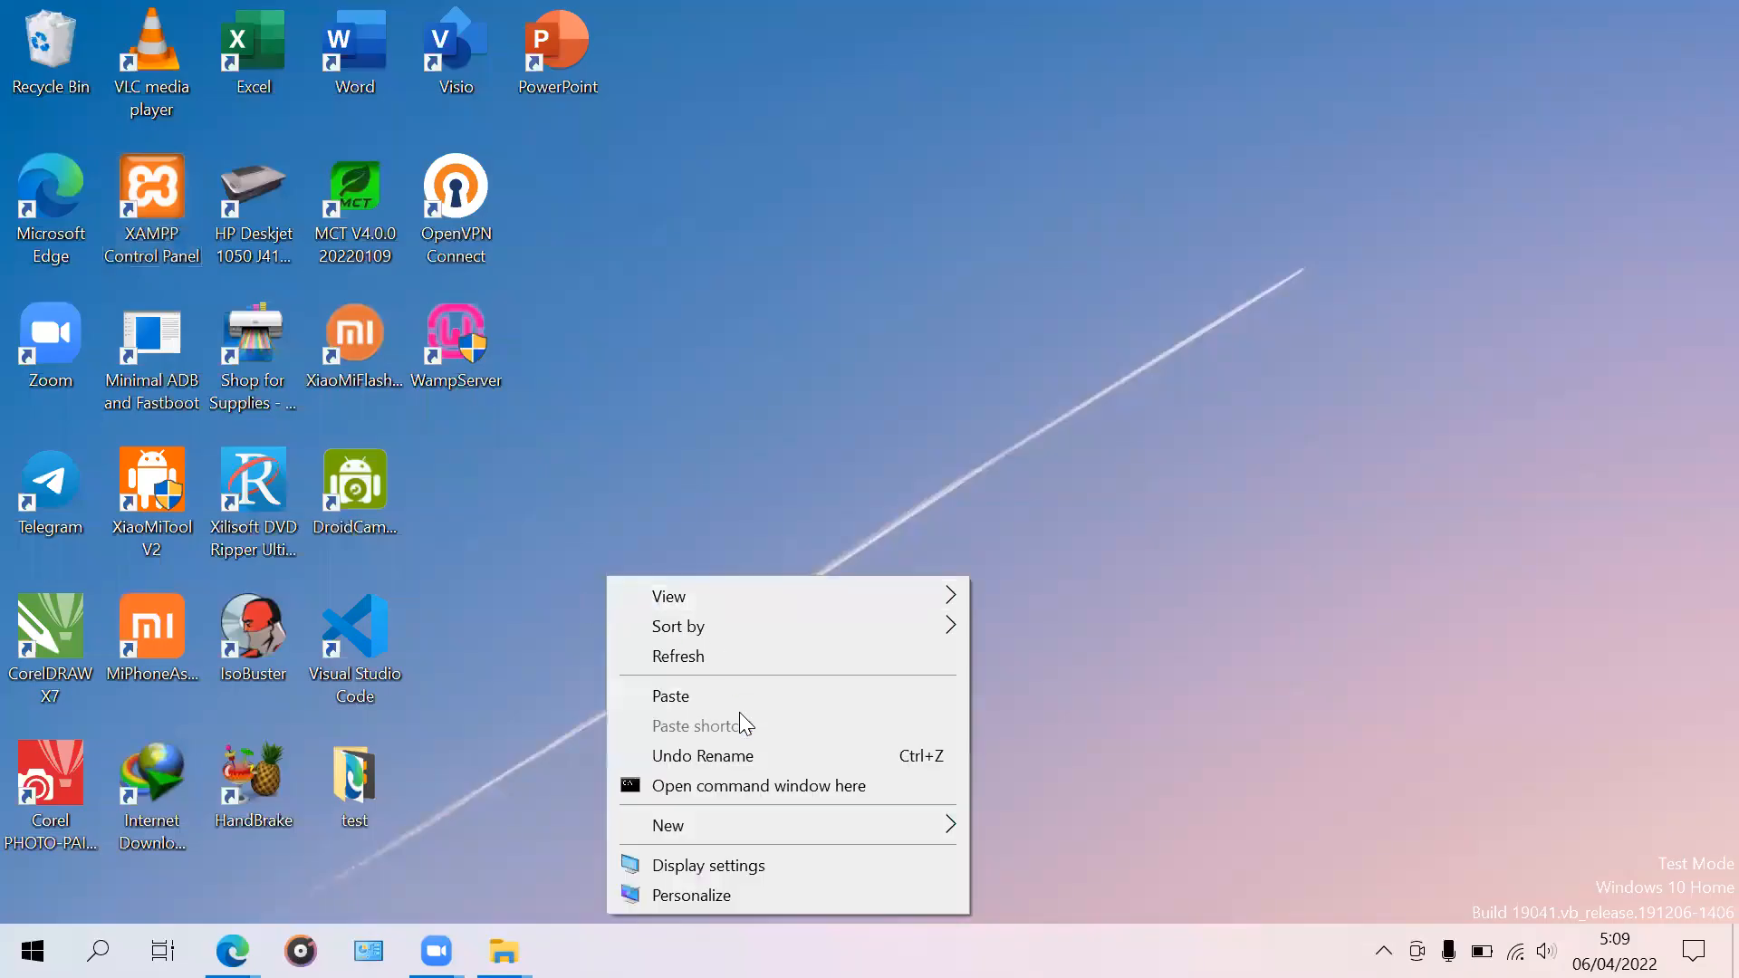
click(741, 692)
click(808, 652)
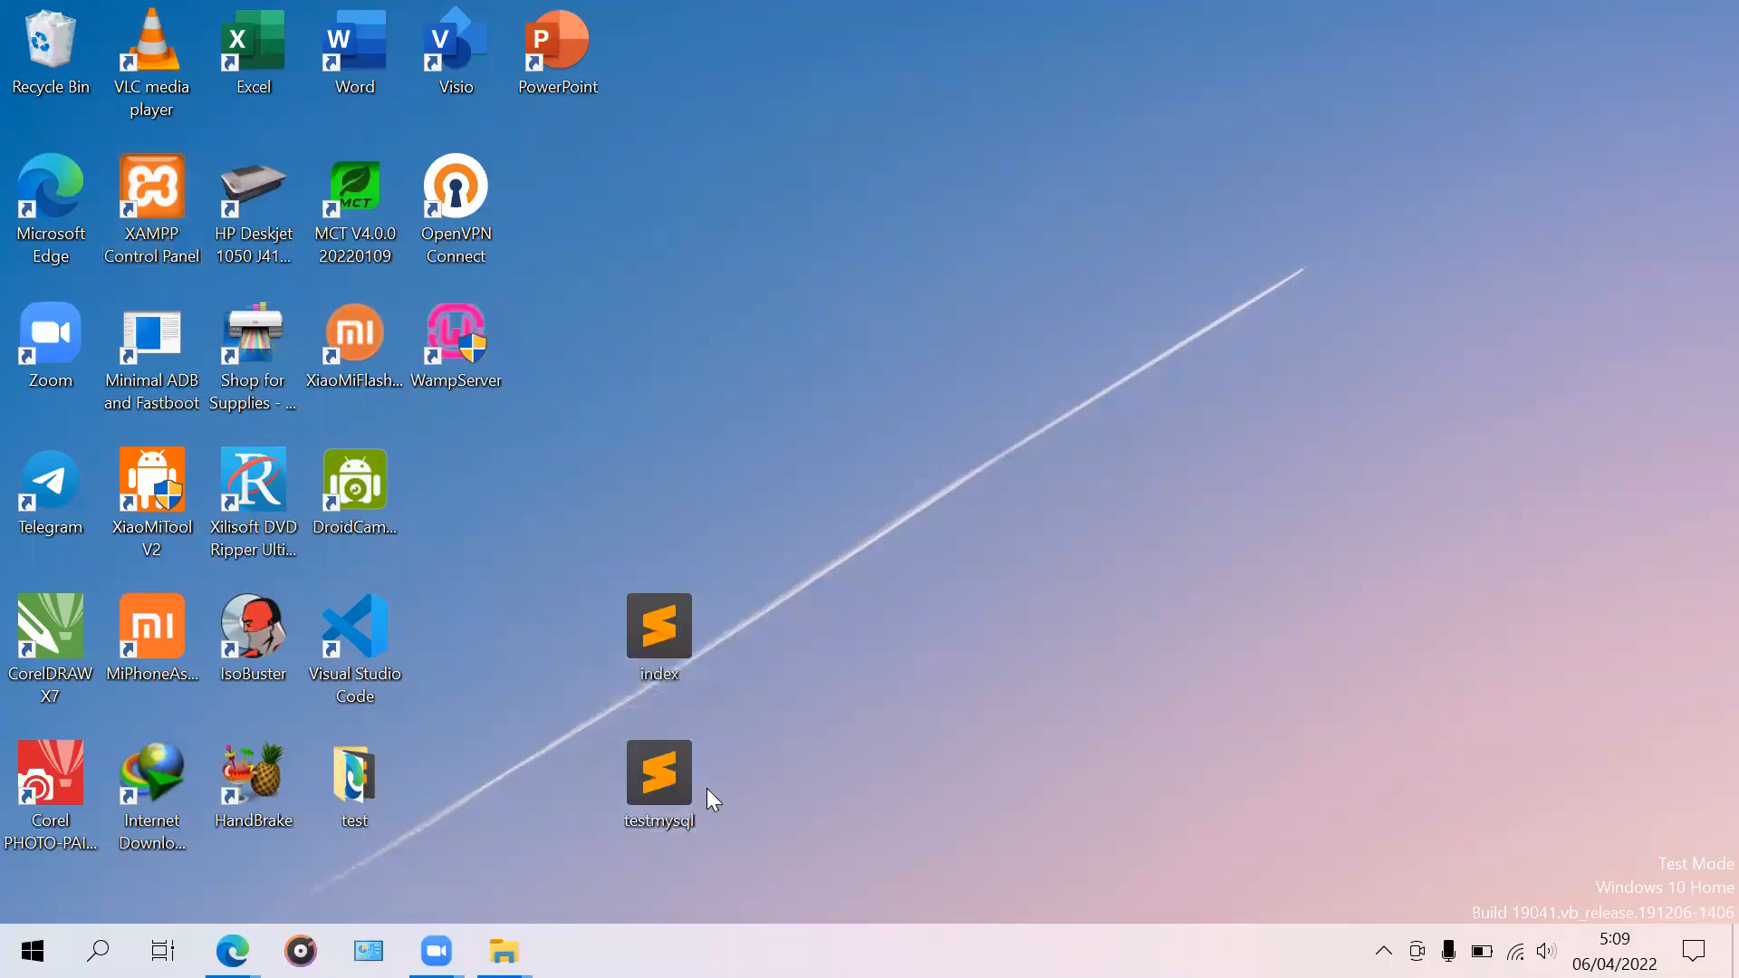
click(504, 951)
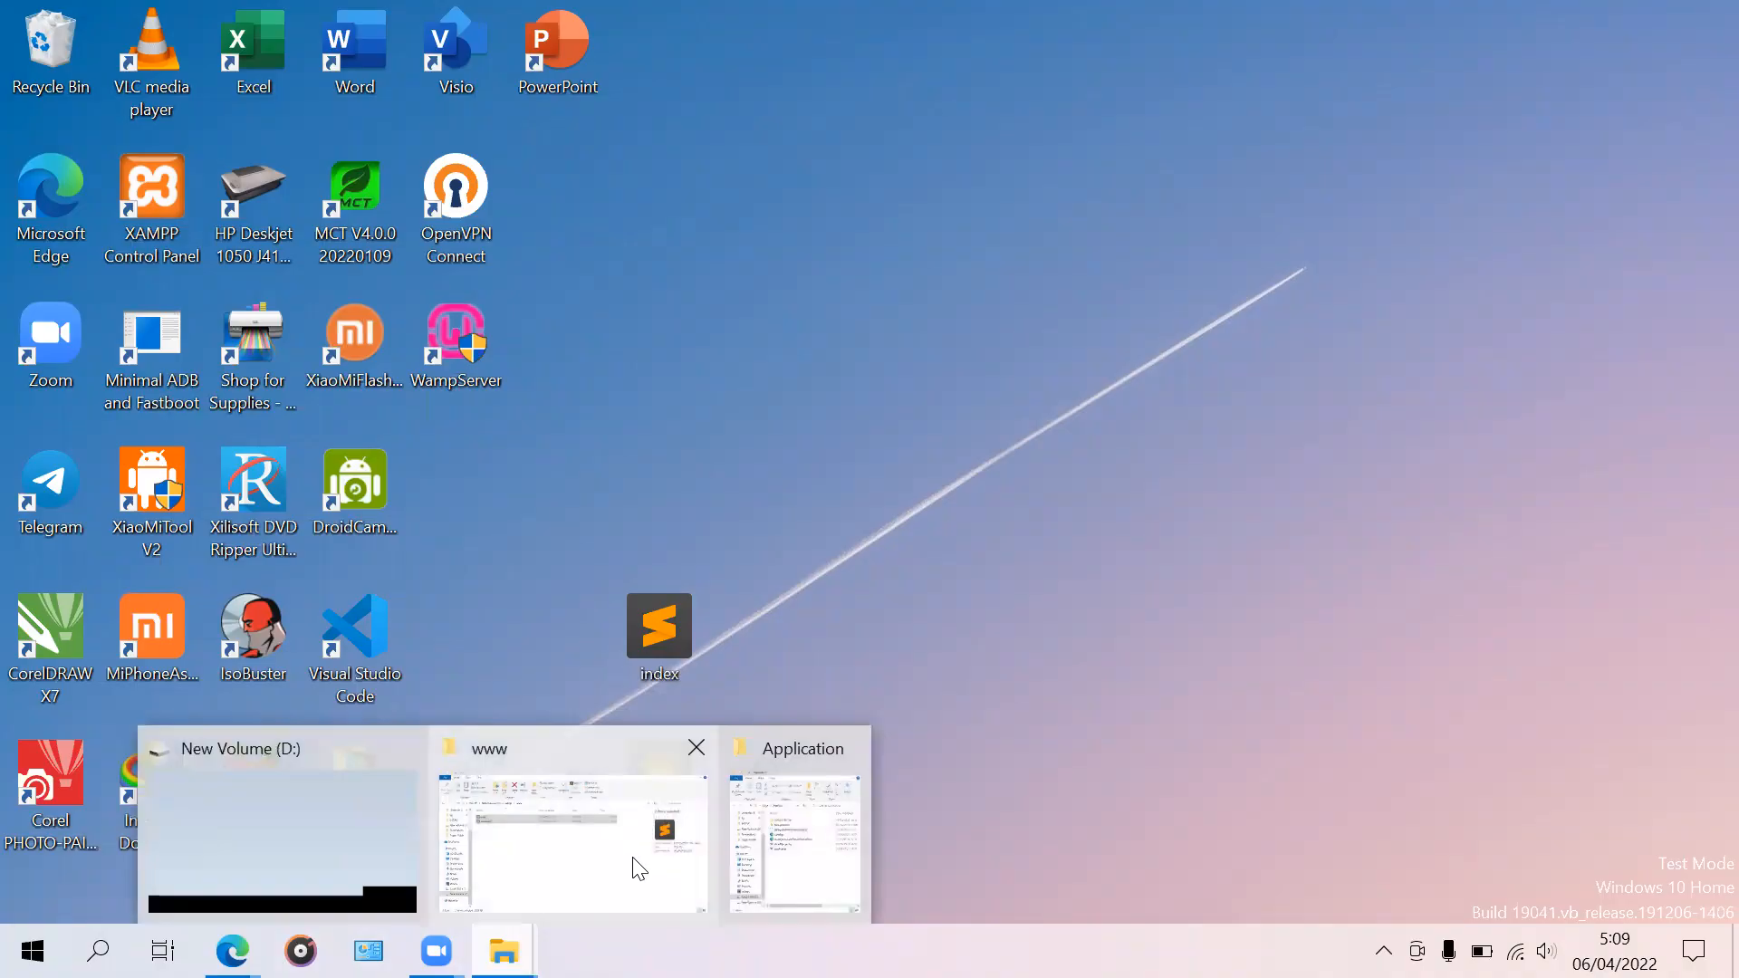
click(637, 862)
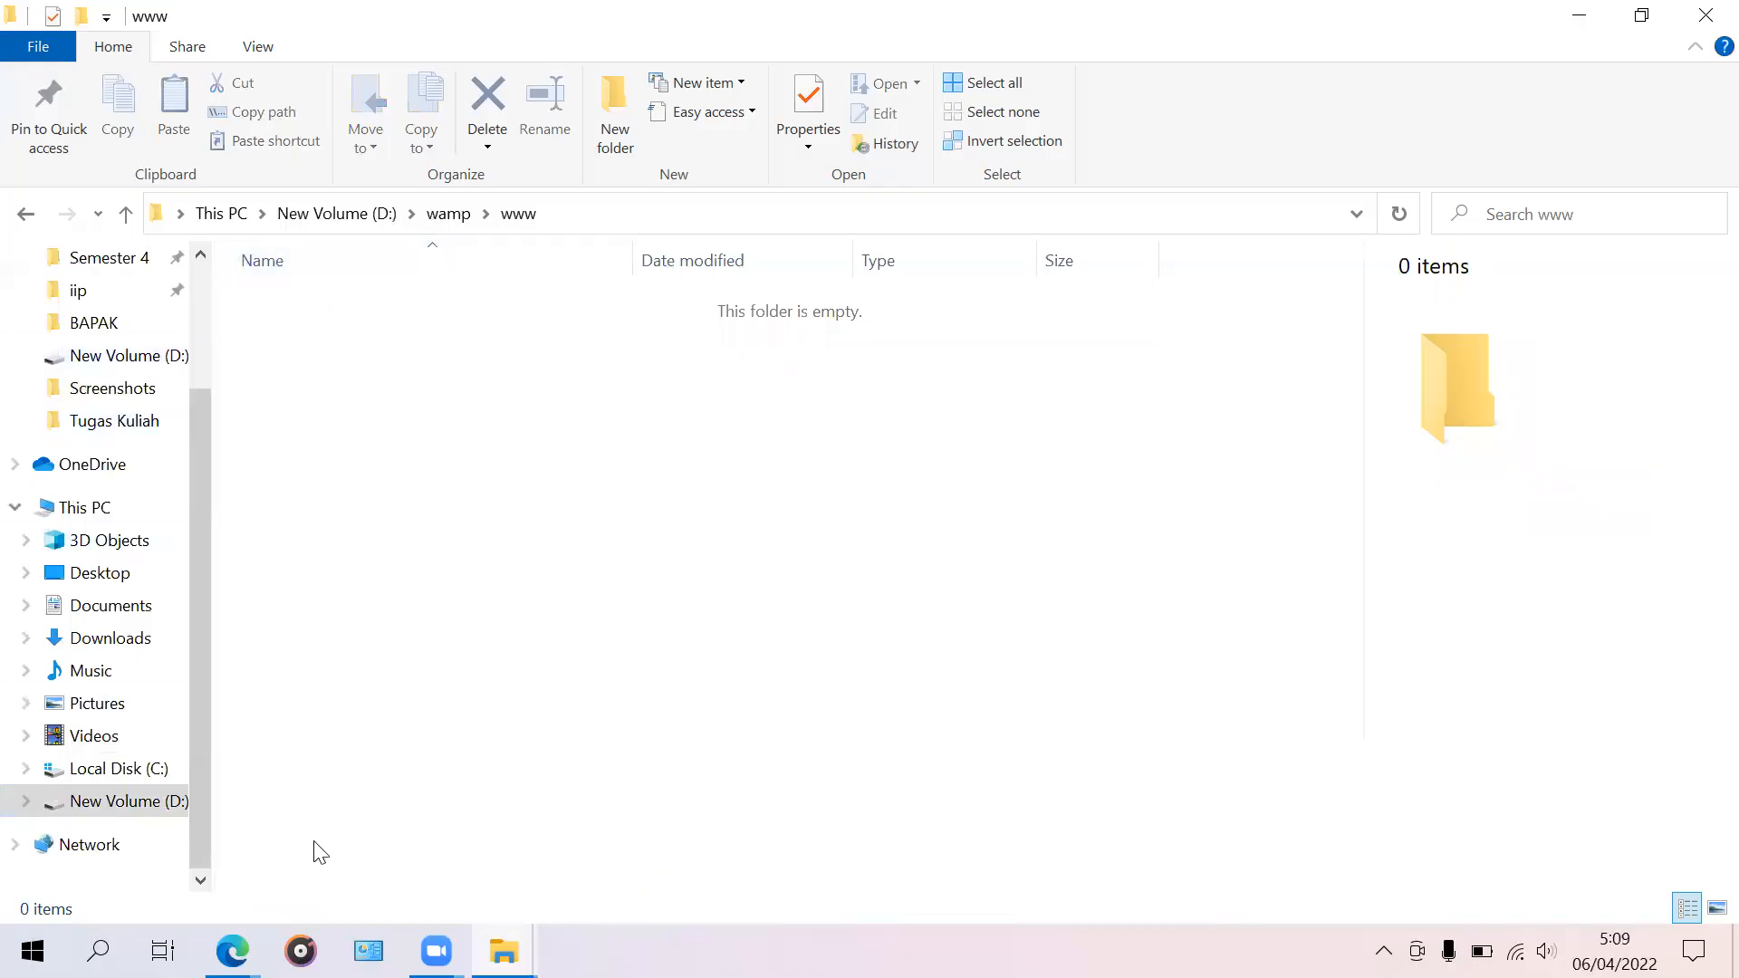
Step: Copy all 22 items from Downloads\atomcesplenk\icaatom-1.3.1 again
click(93, 644)
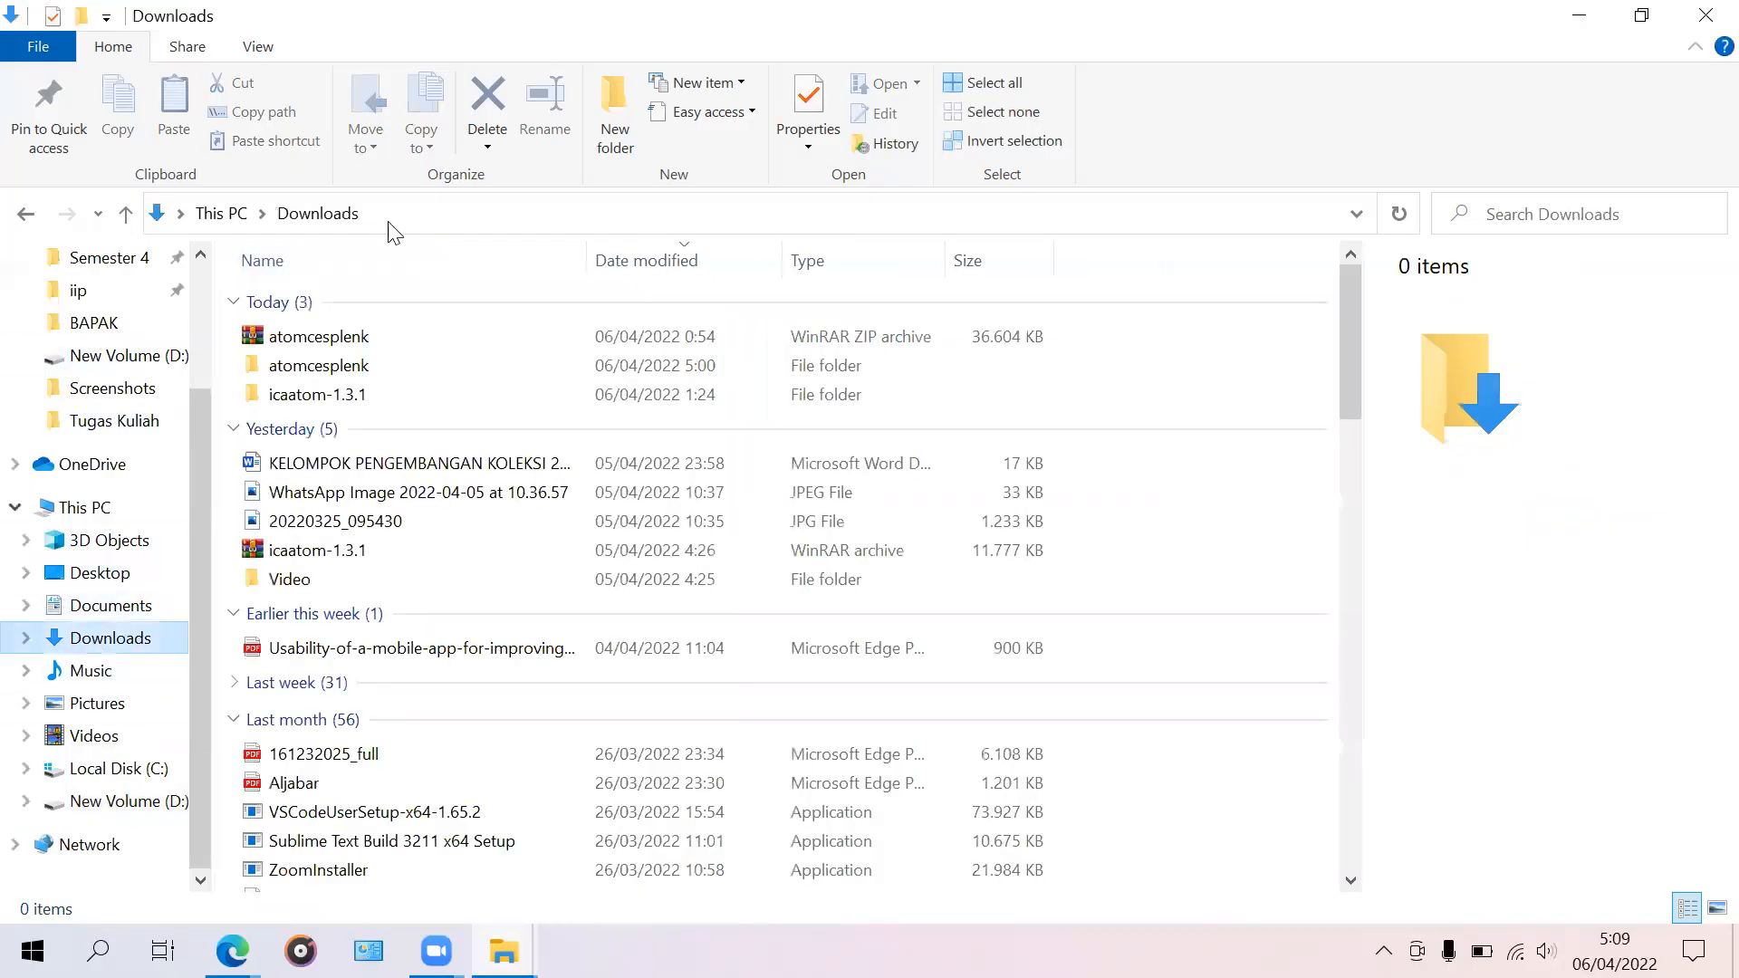
double_click(351, 358)
double_click(382, 306)
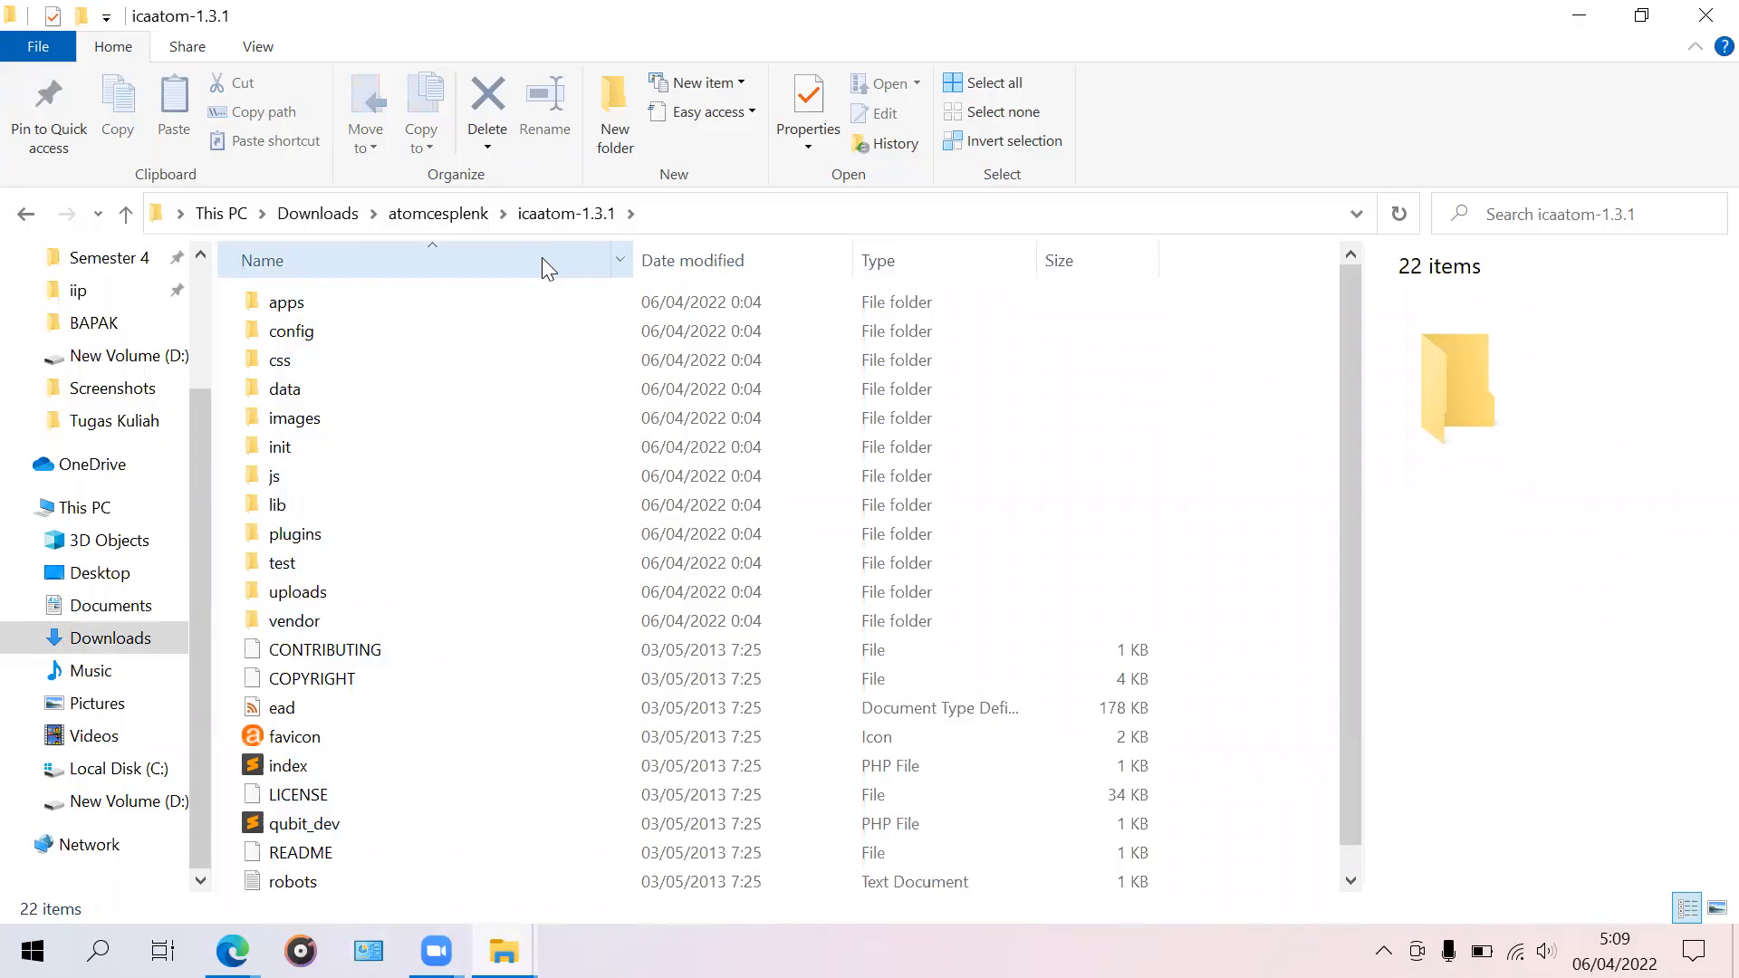
key(ctrl+a)
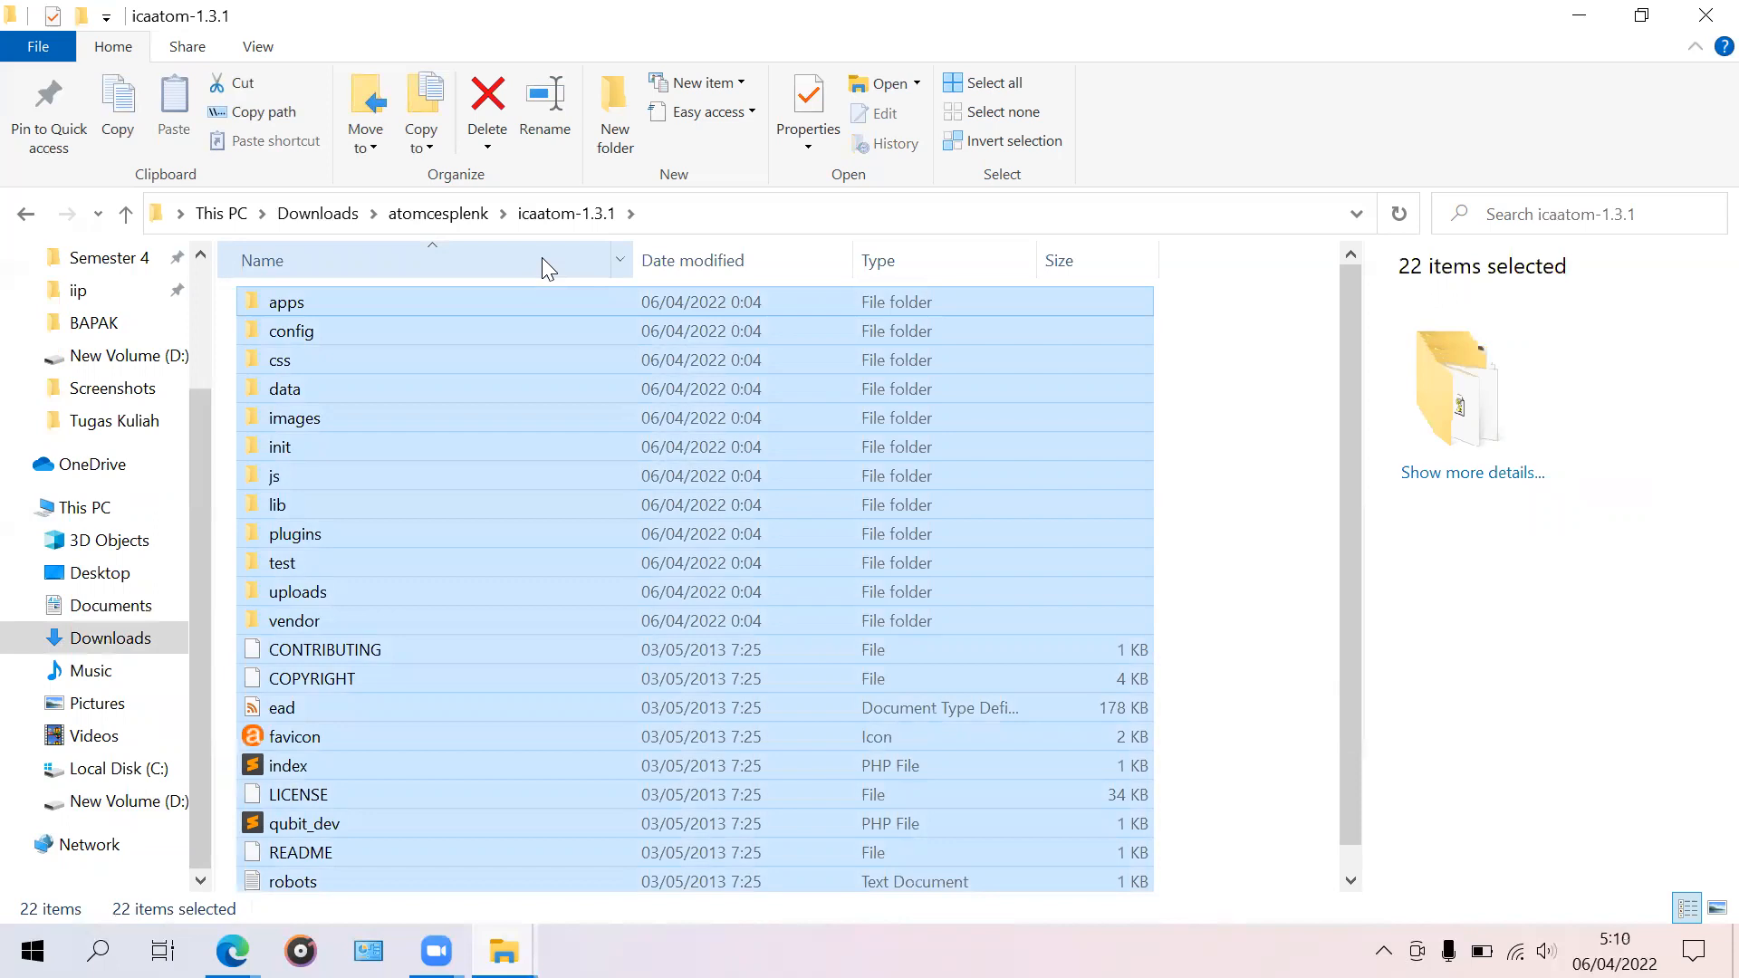
key(ctrl+c)
Step: Paste the ICA-AtoM files into the empty D:\wamp\www folder
click(131, 803)
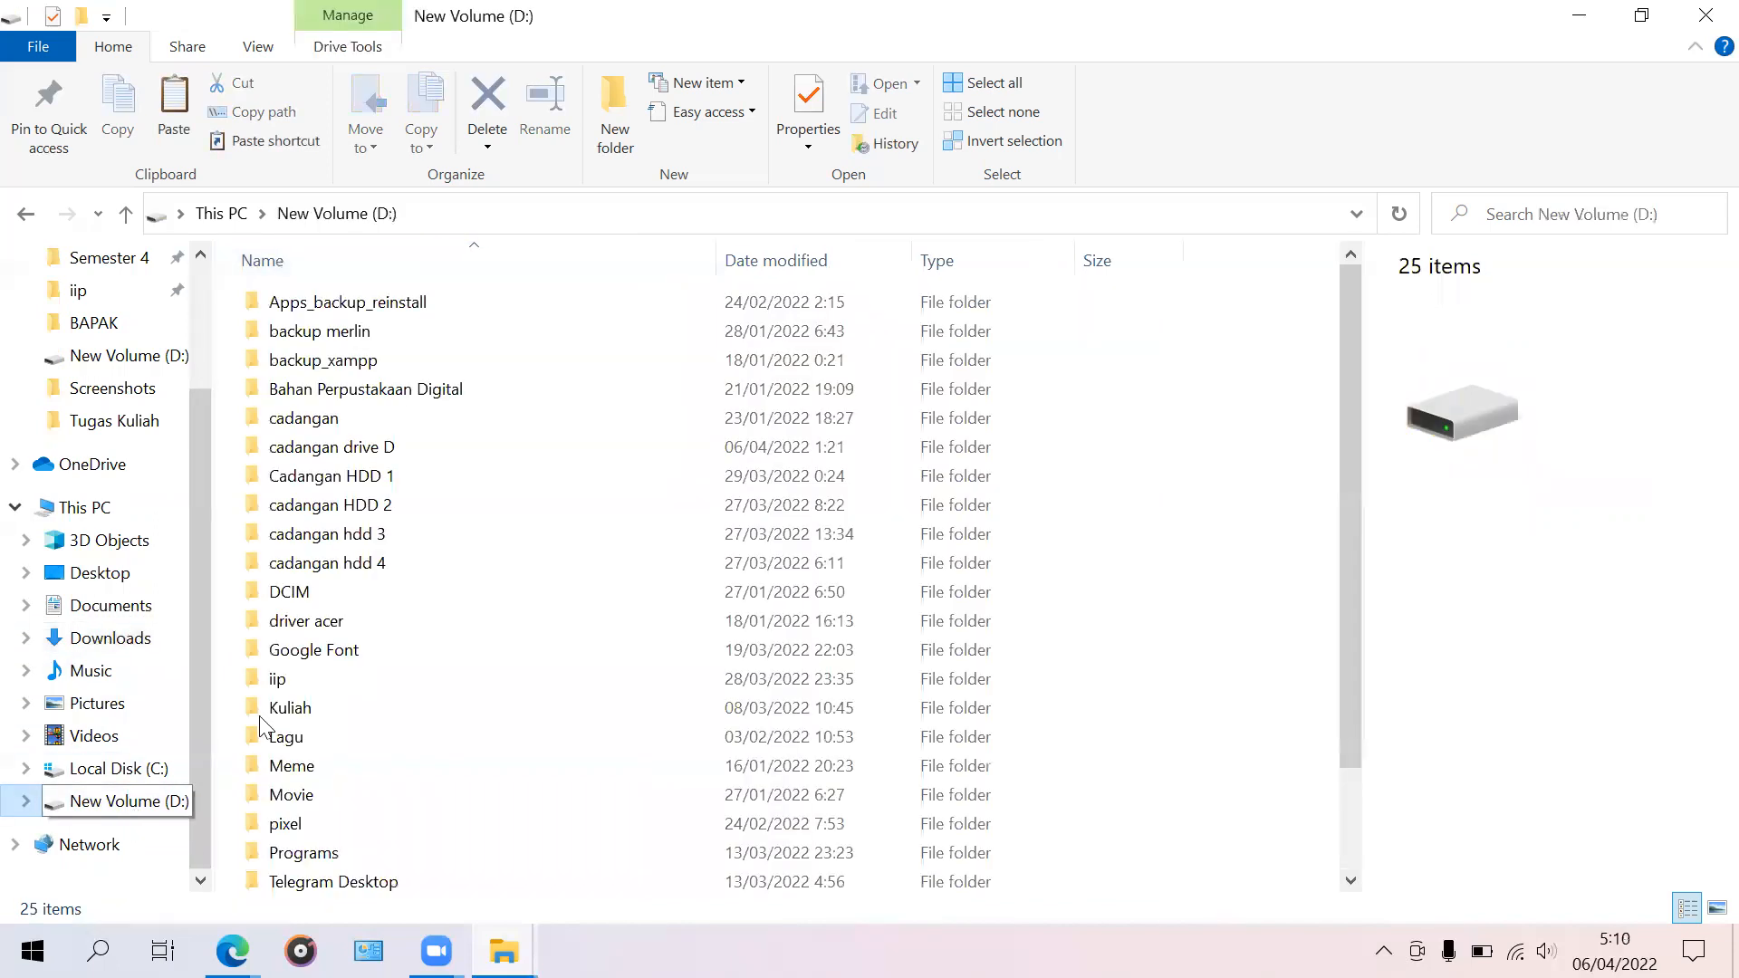
double_click(359, 827)
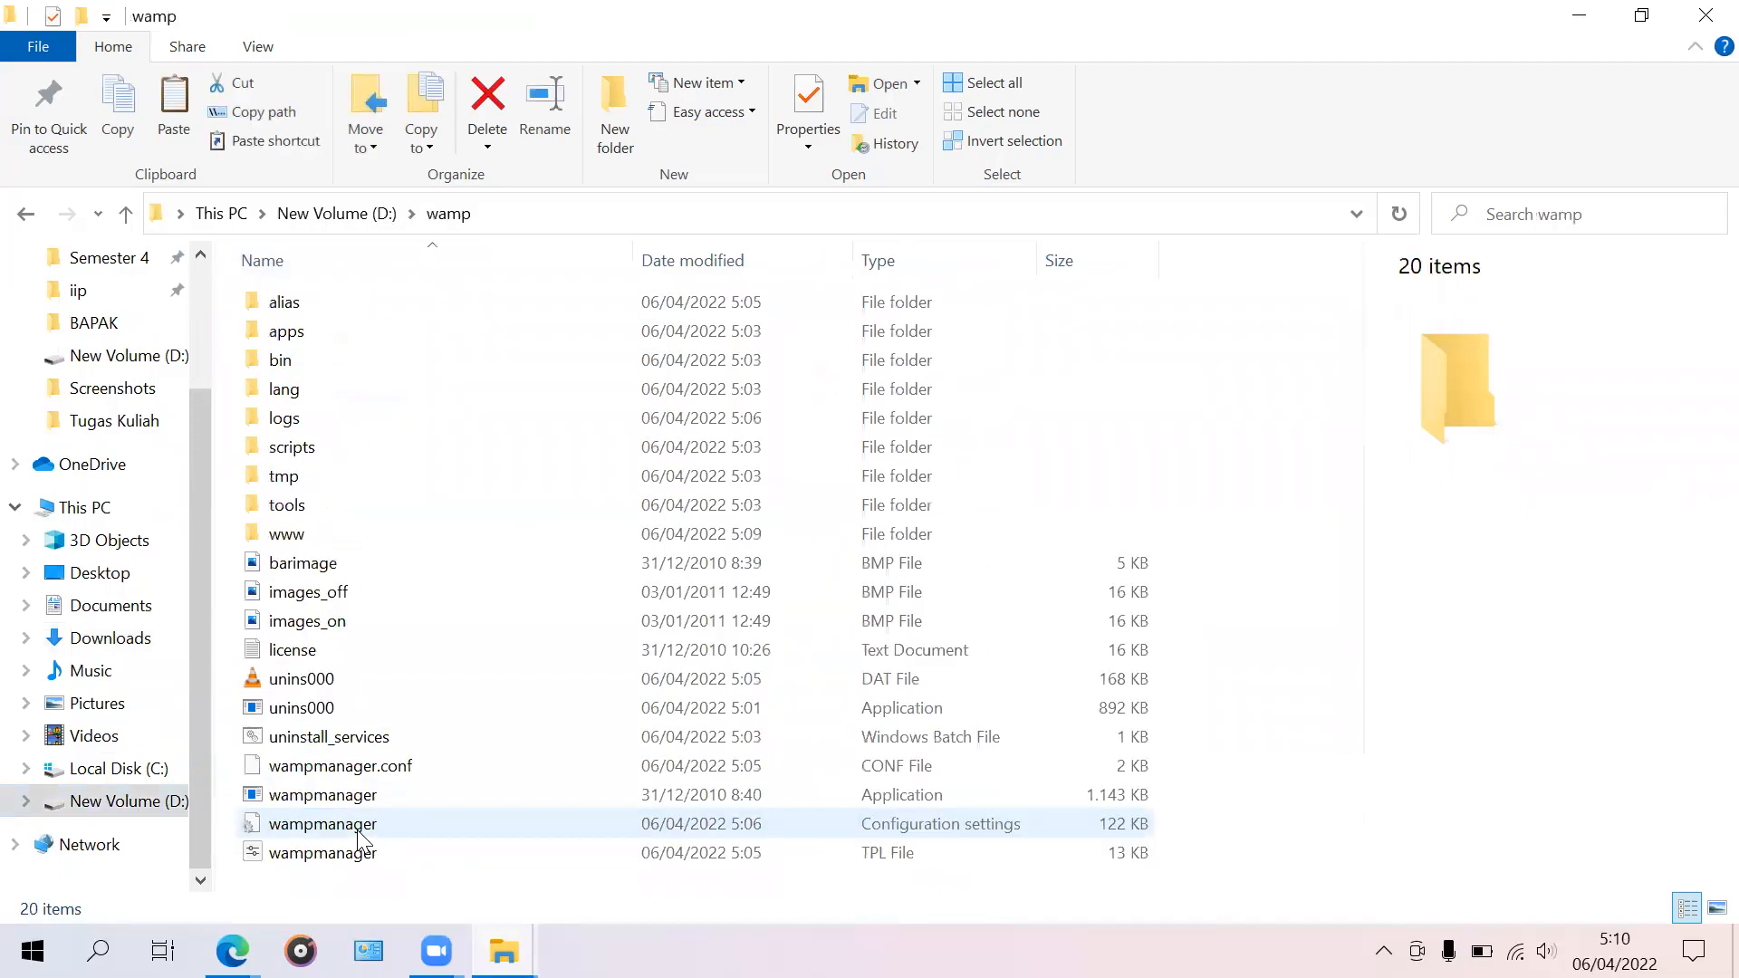
double_click(381, 535)
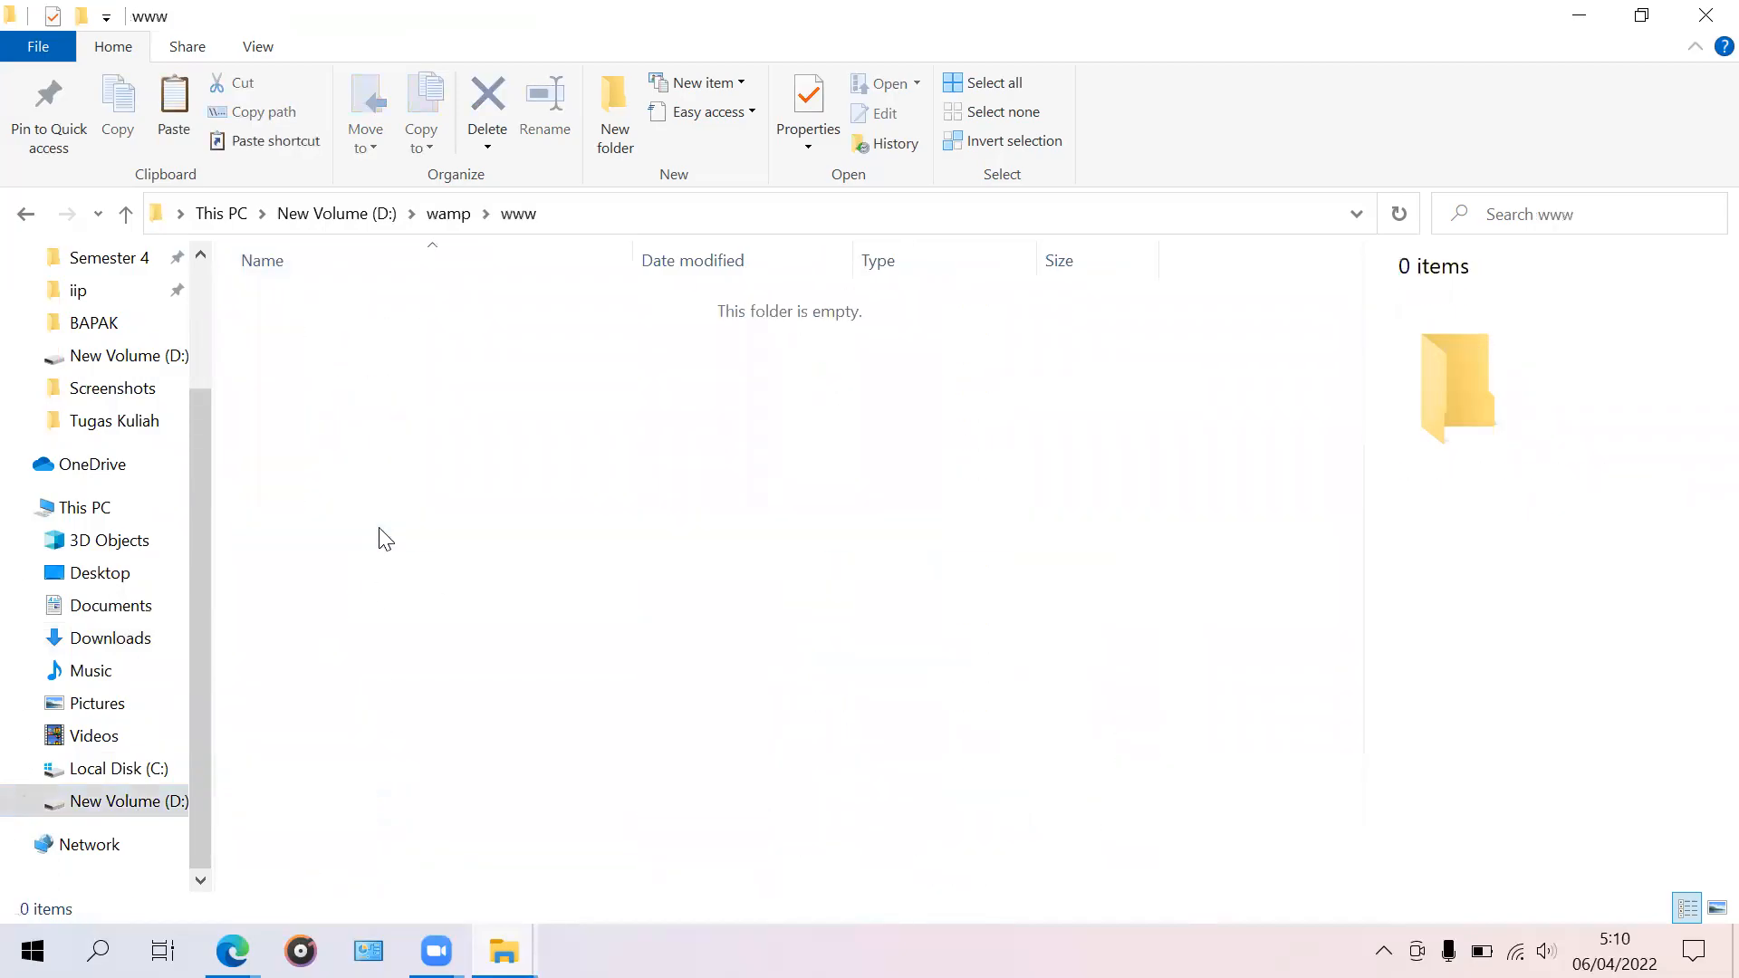
right_click(425, 469)
click(652, 643)
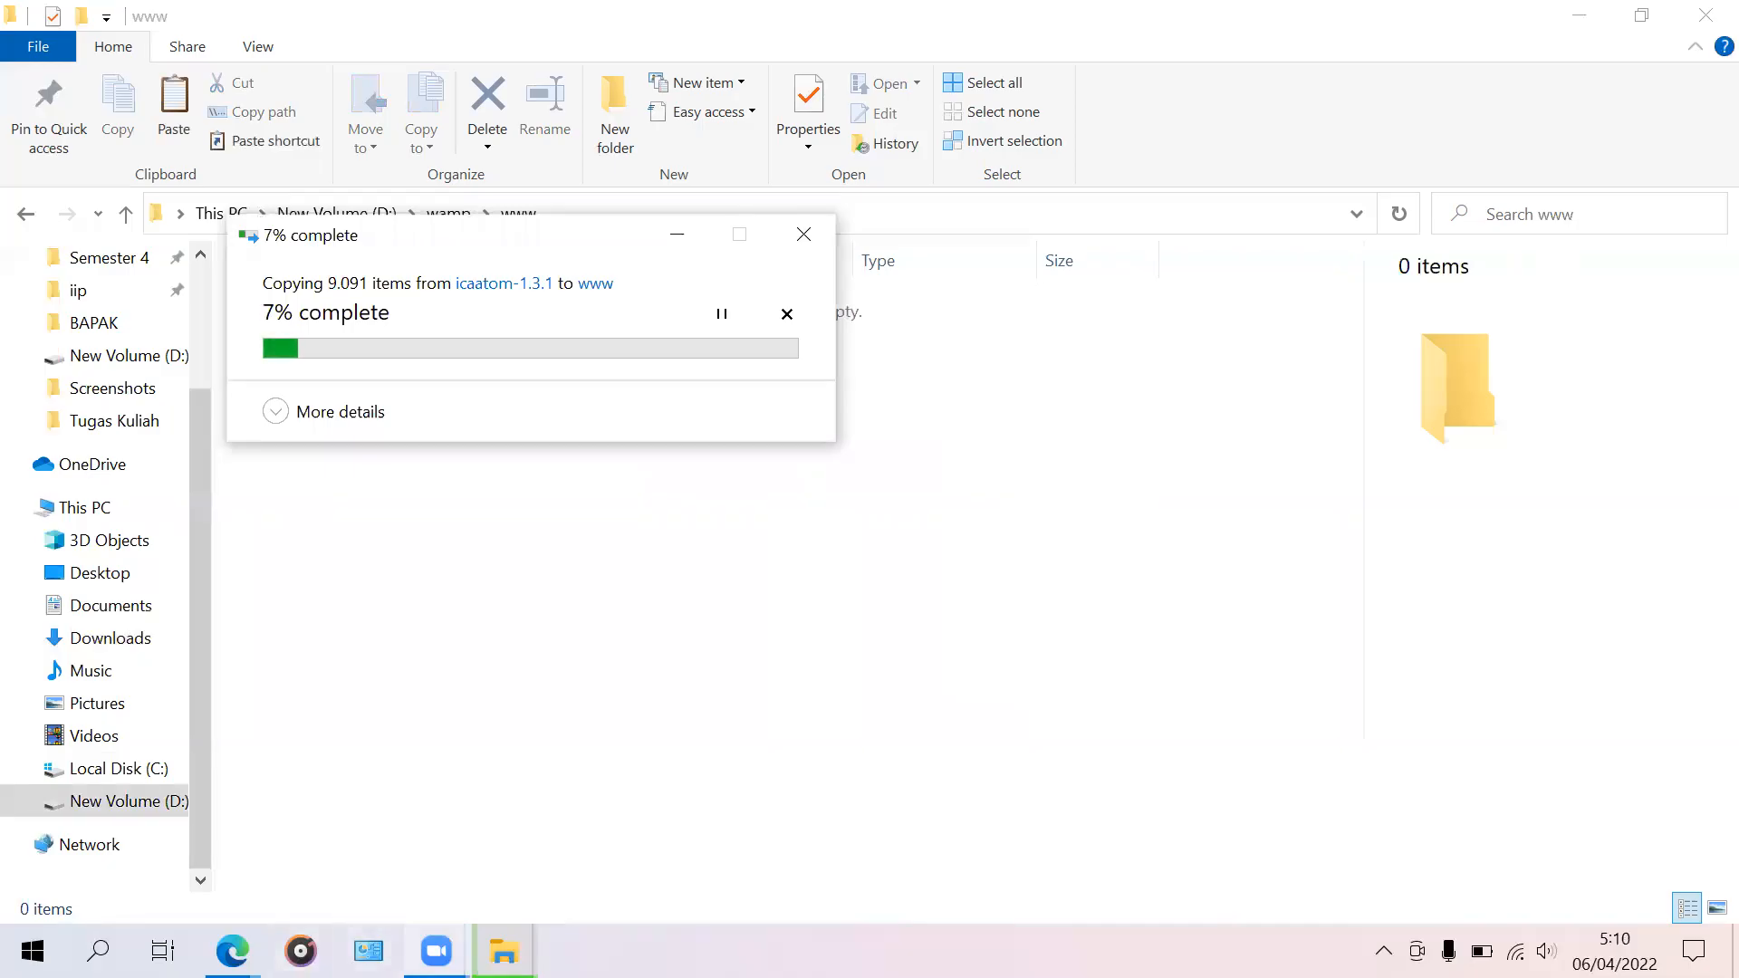
mouse_move(436, 950)
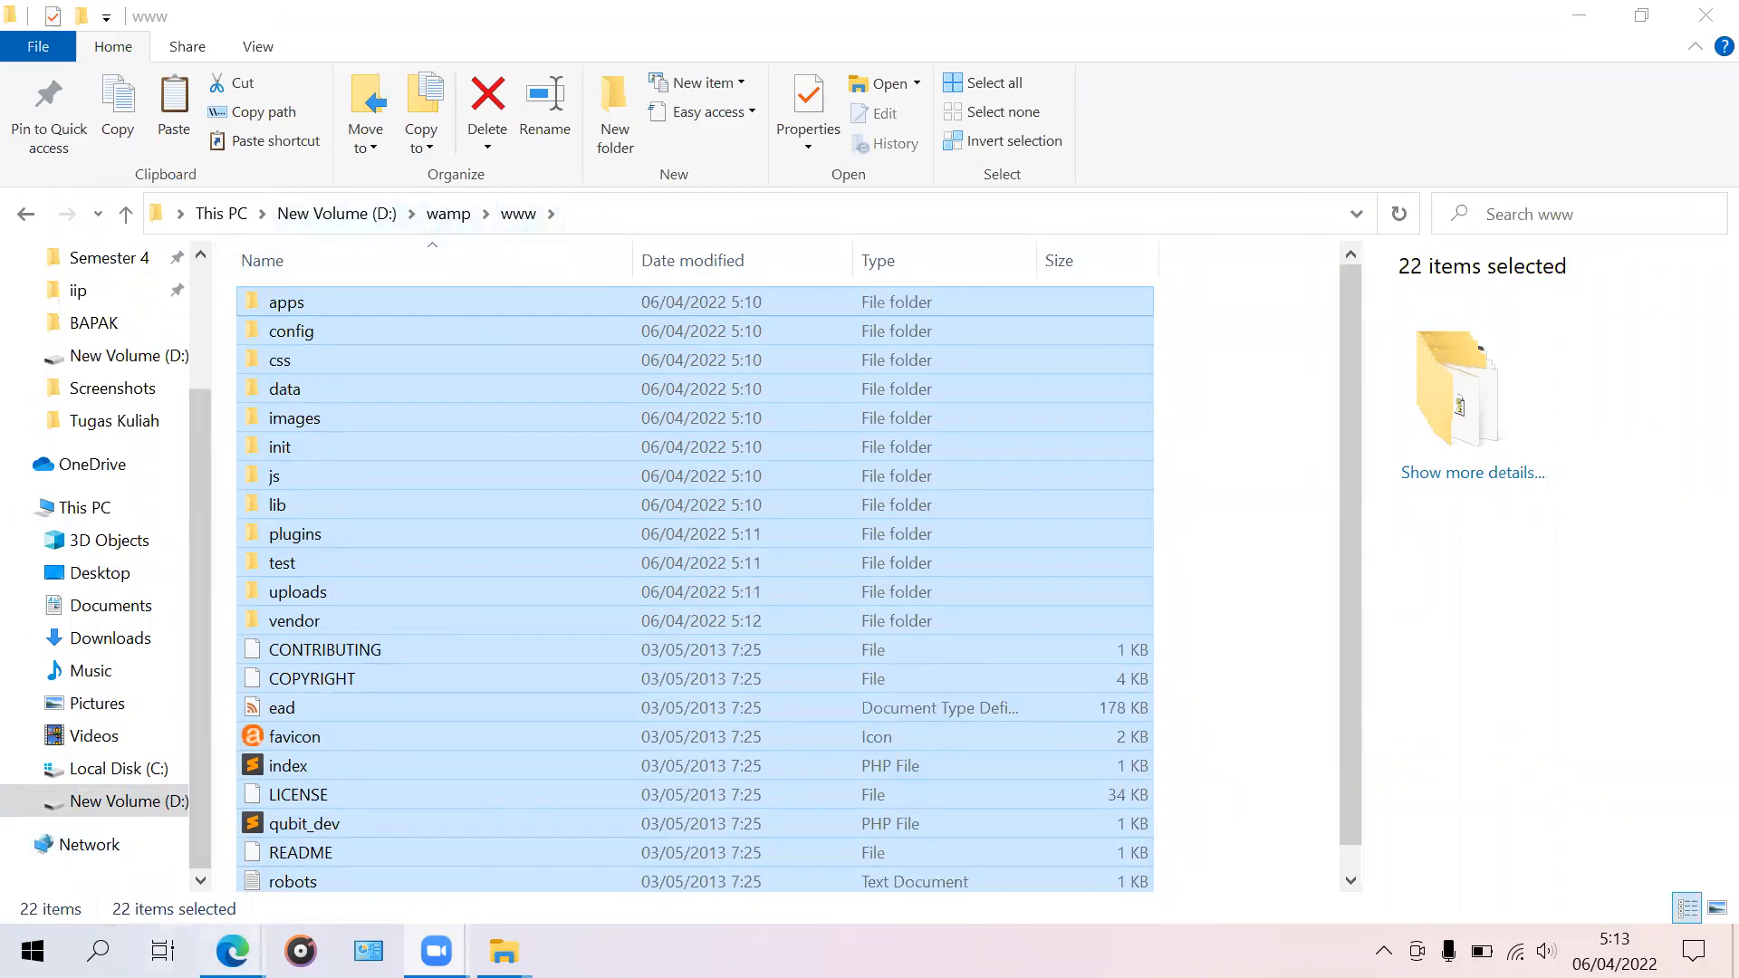
Step: Maximize the Edge new-tab window and enter localhost/phpmyadmin in the address bar
mouse_move(232, 951)
click(382, 859)
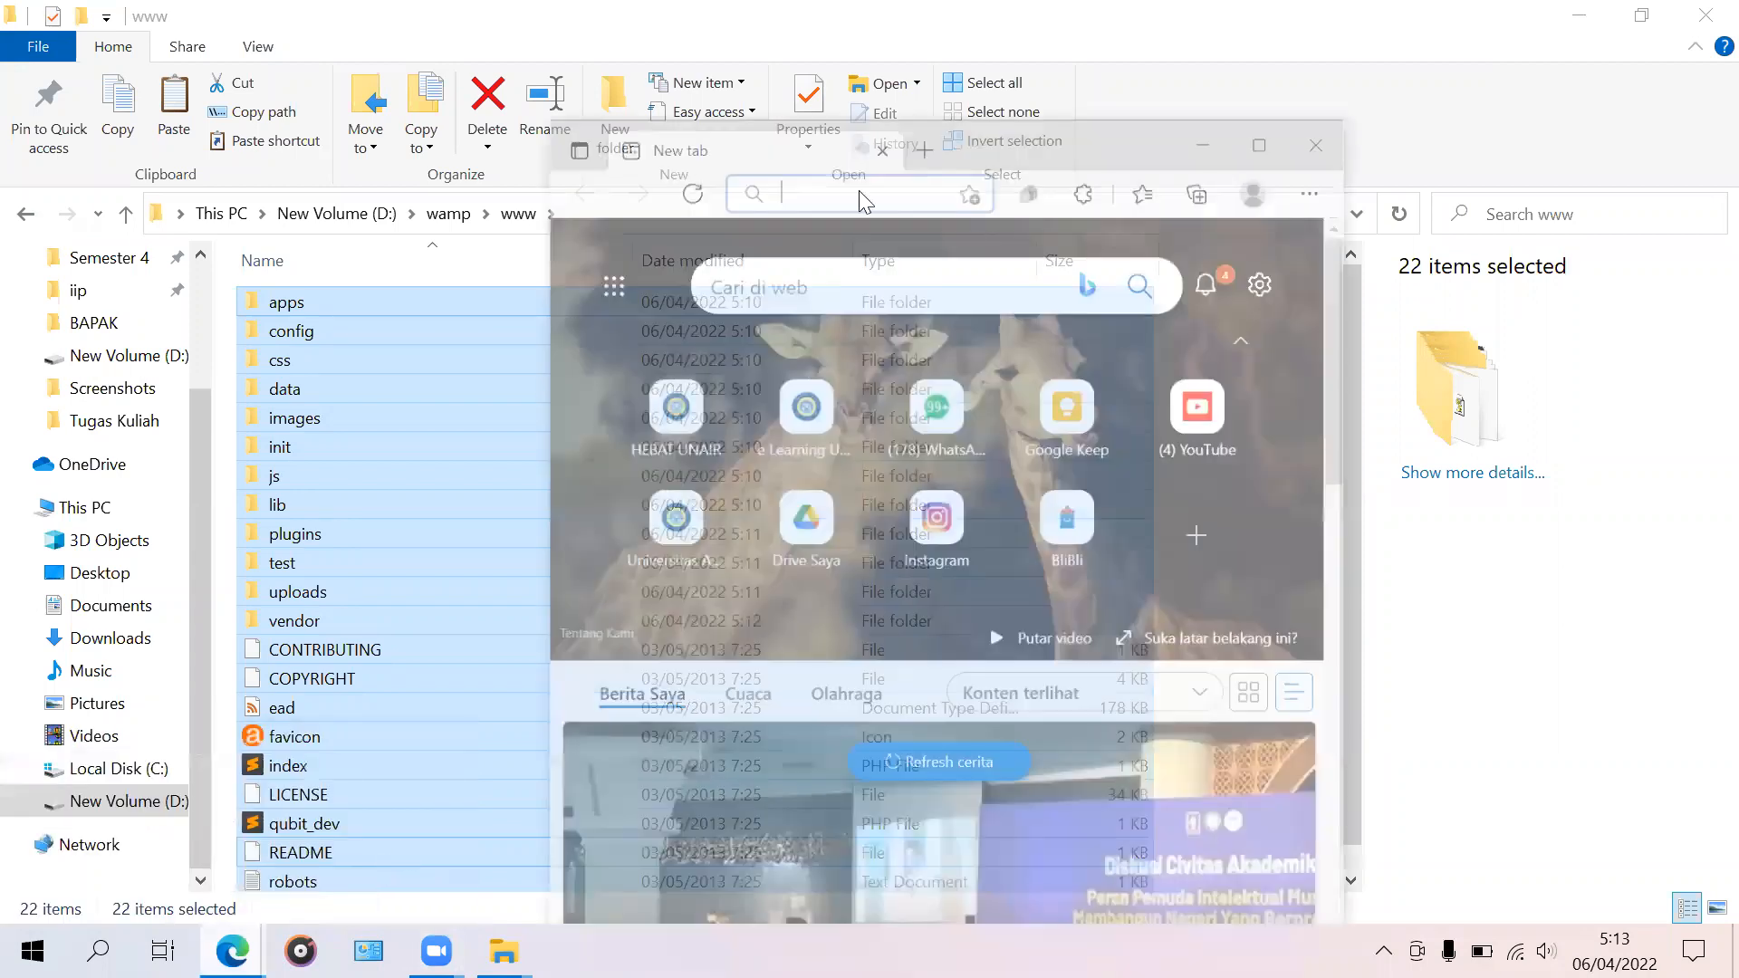
key(super+Left)
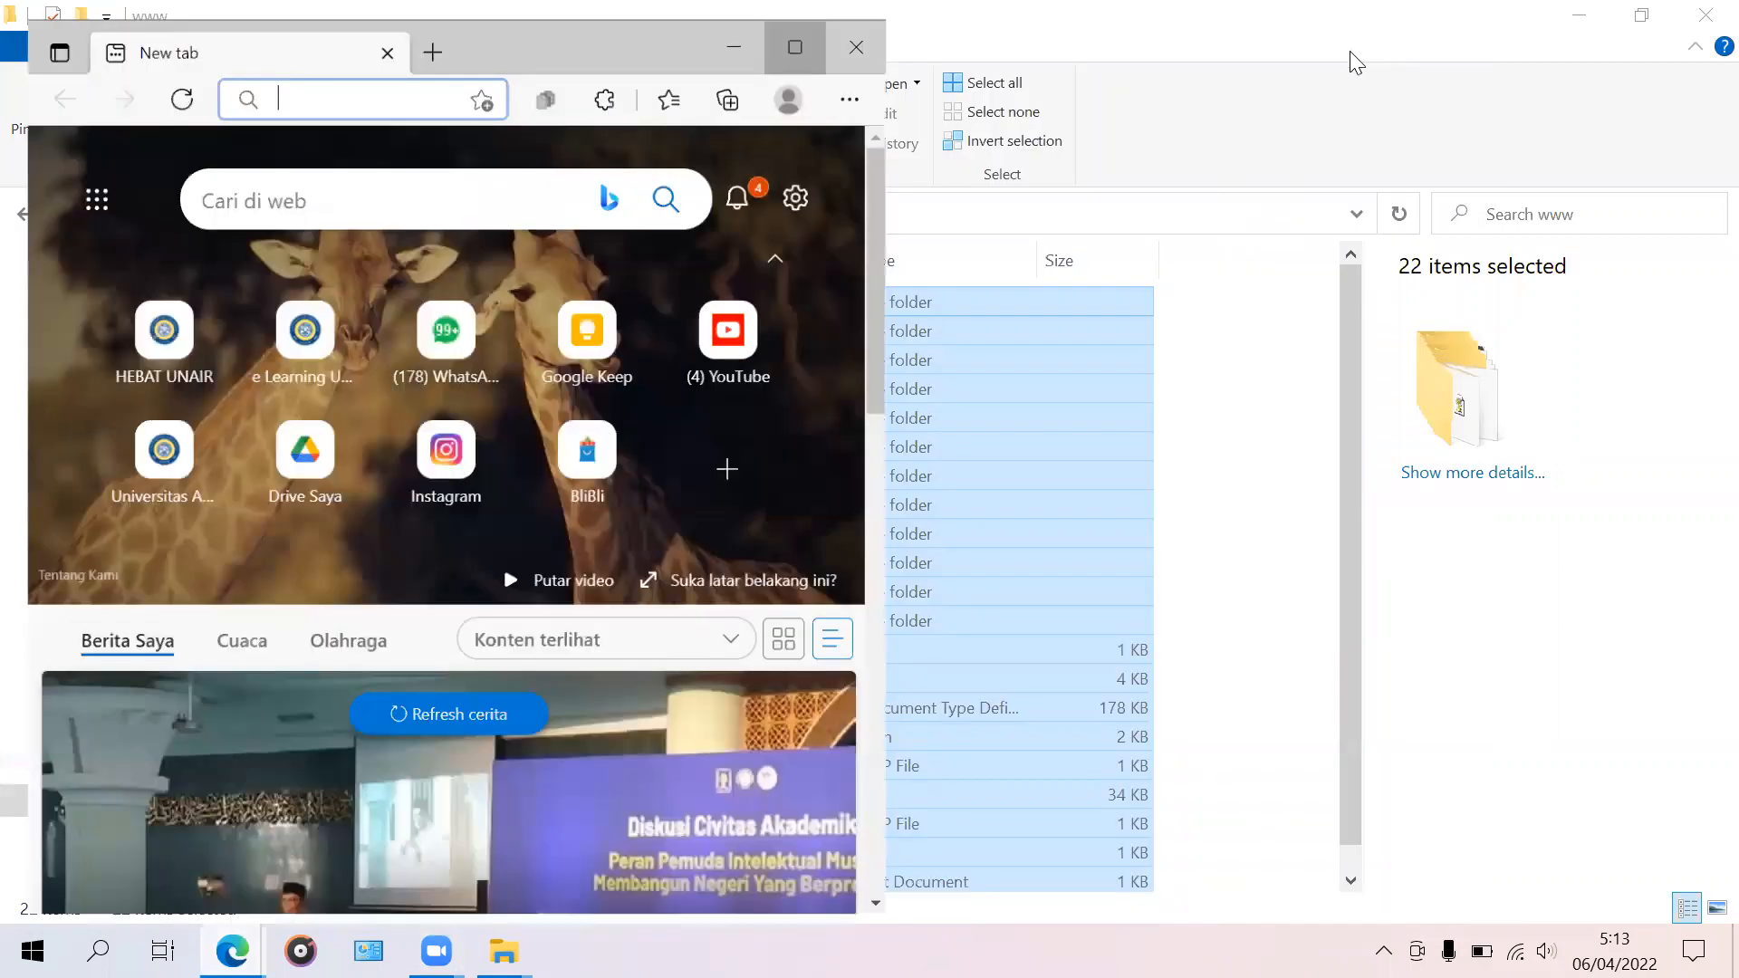
key(super+Up)
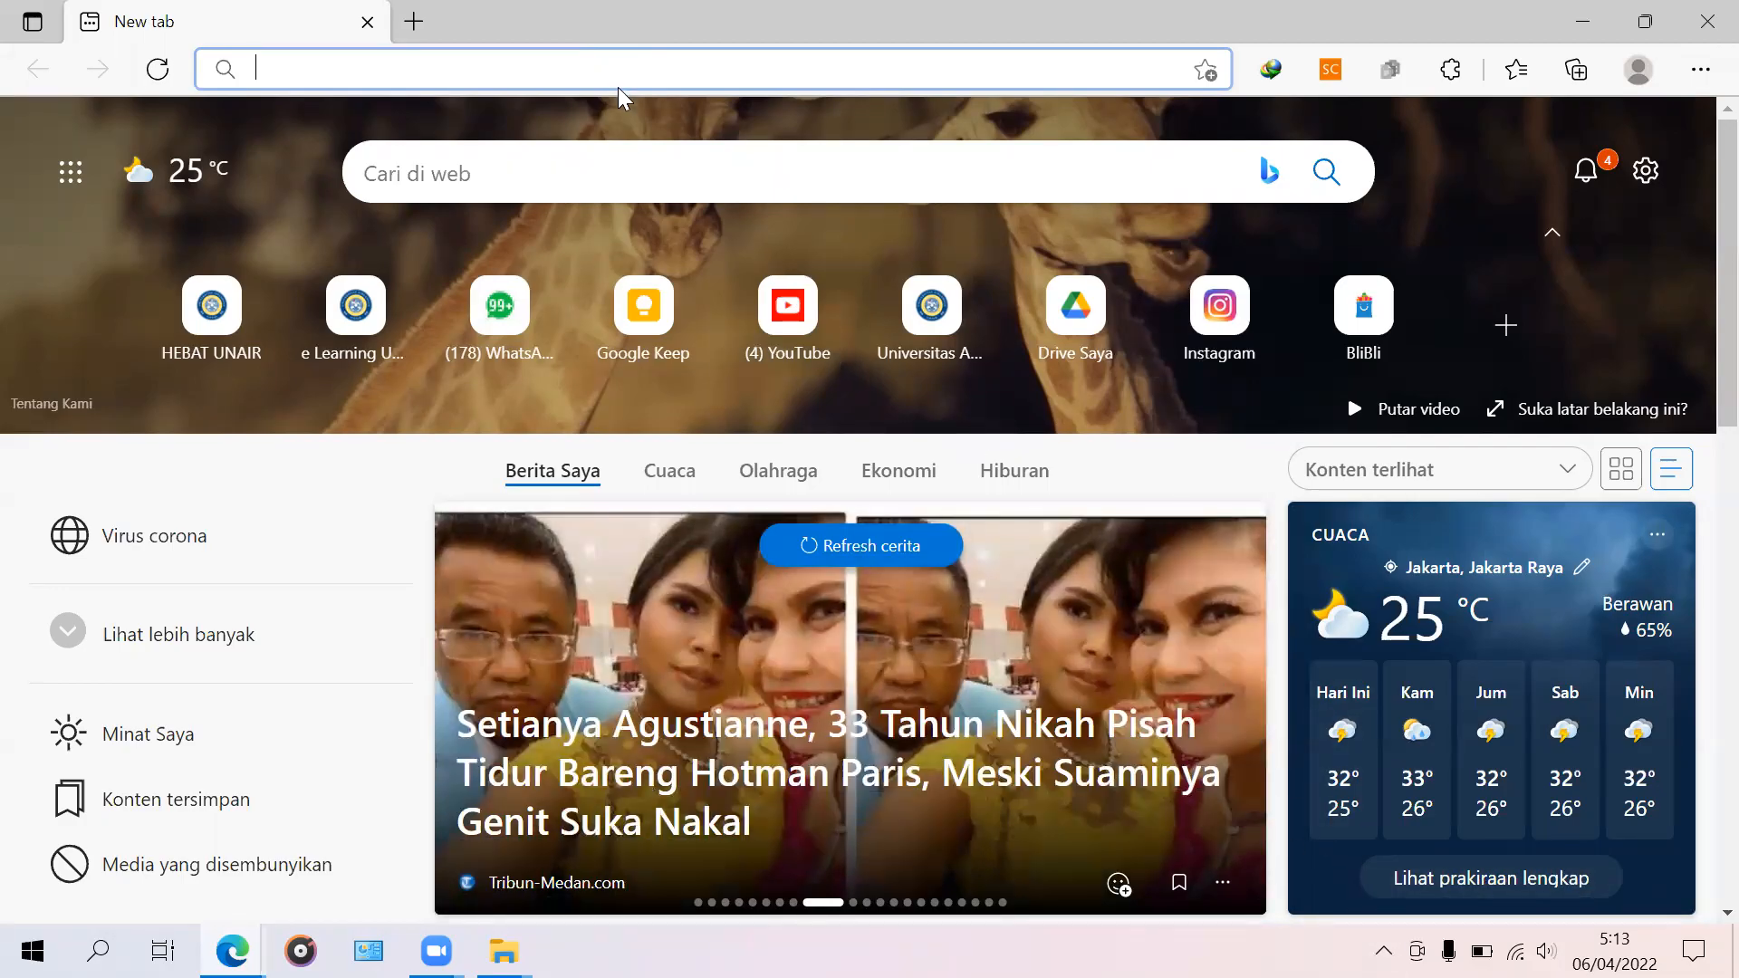
text(lo)
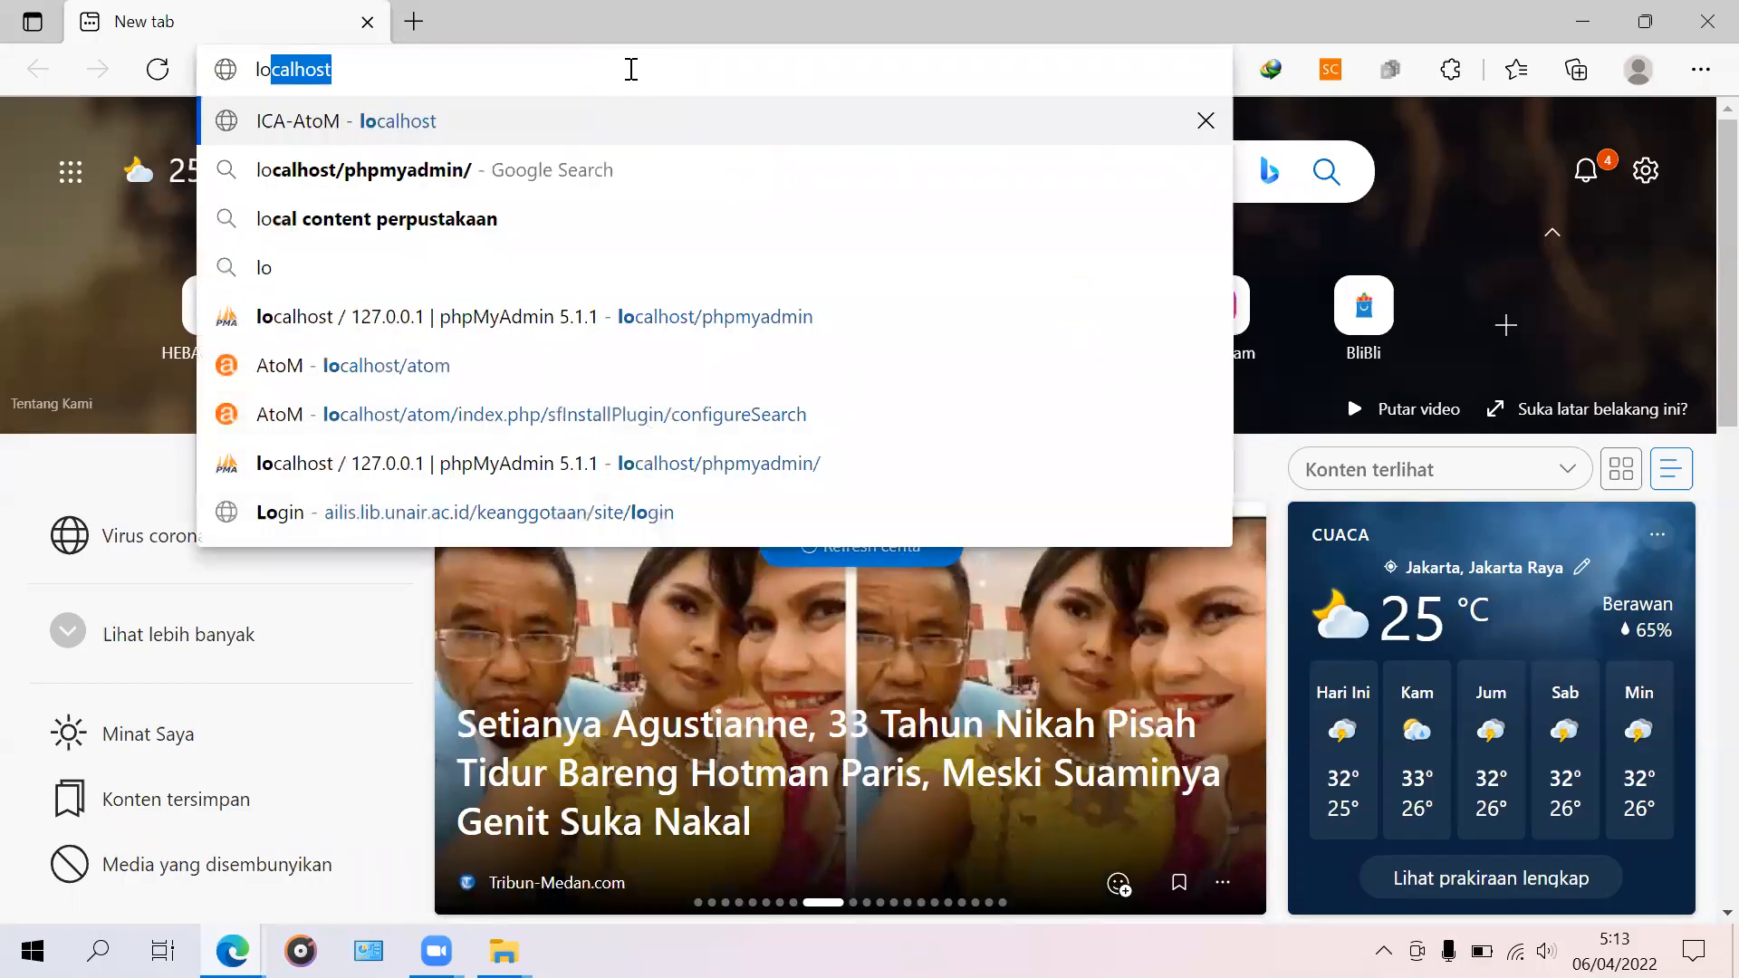
text(calh)
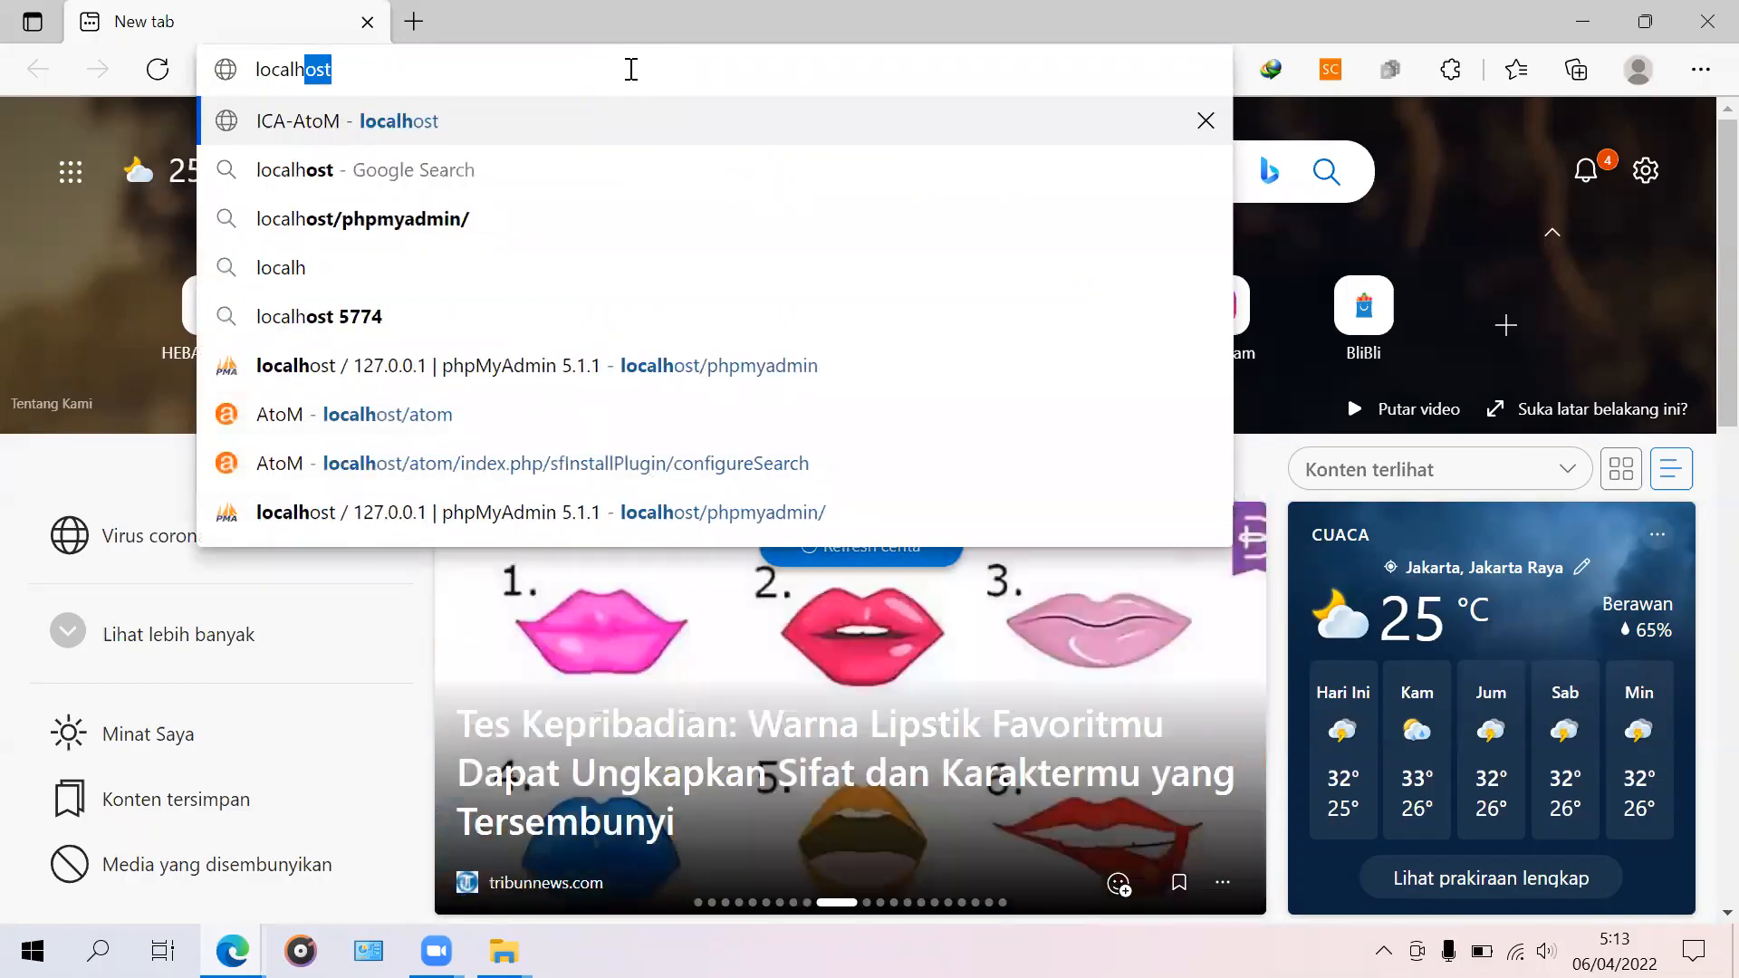
text(ost)
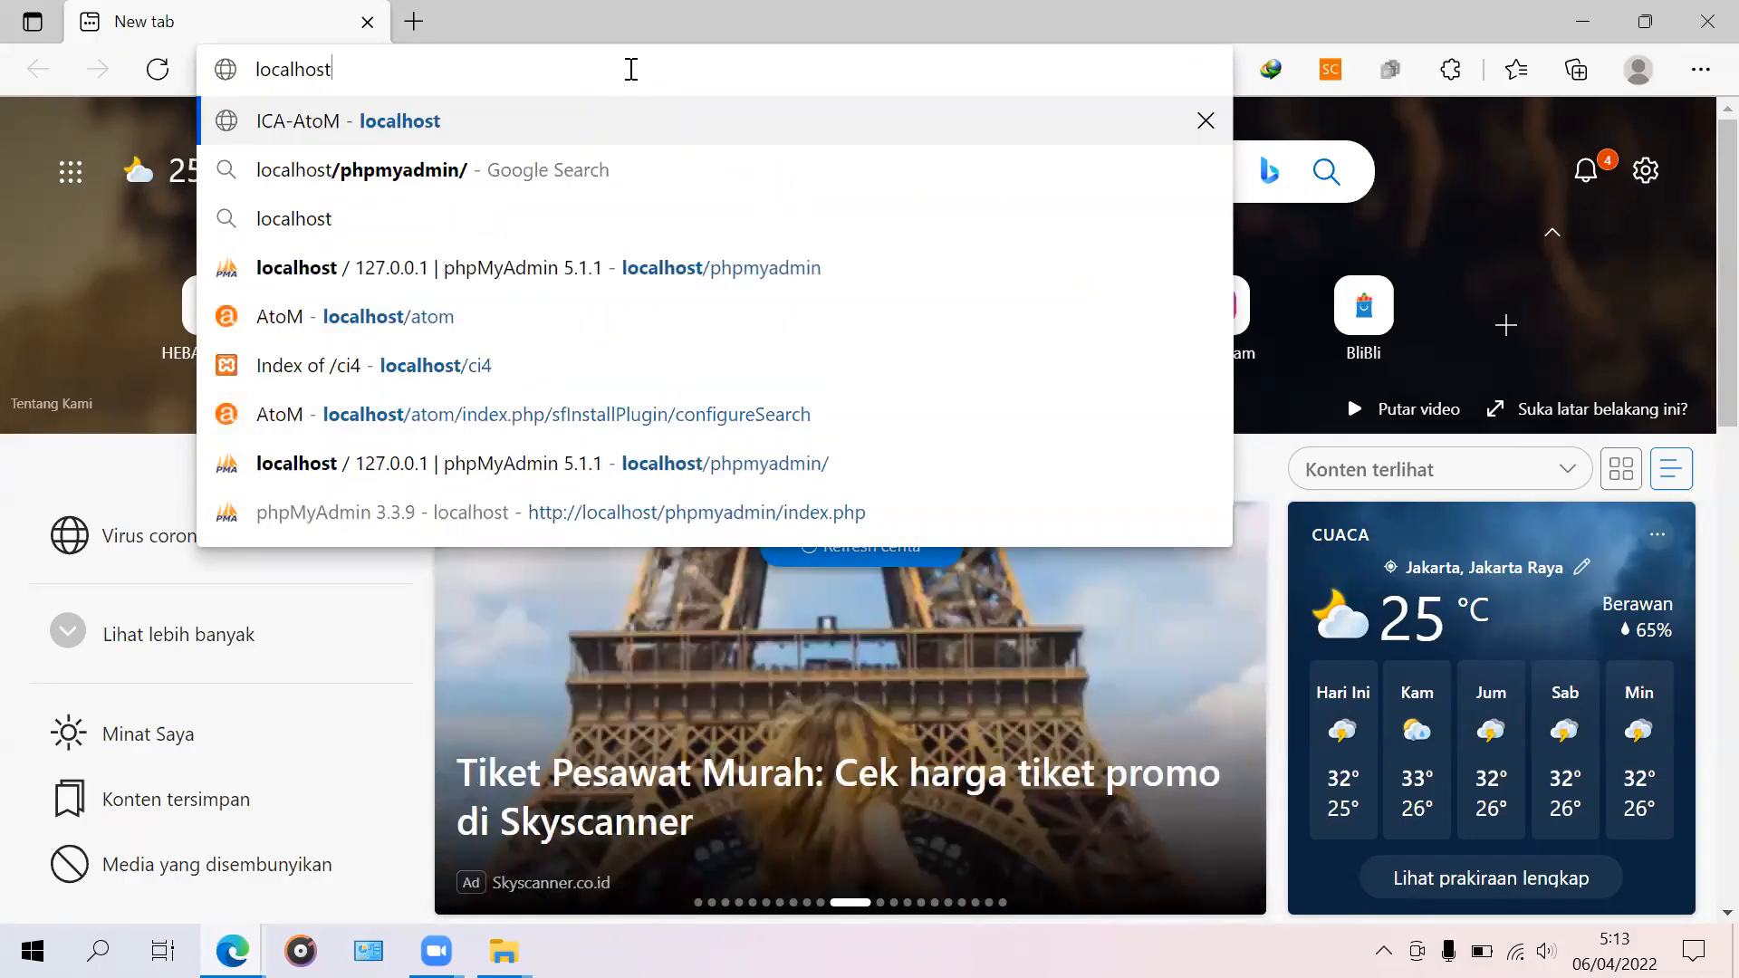
text(/phpm)
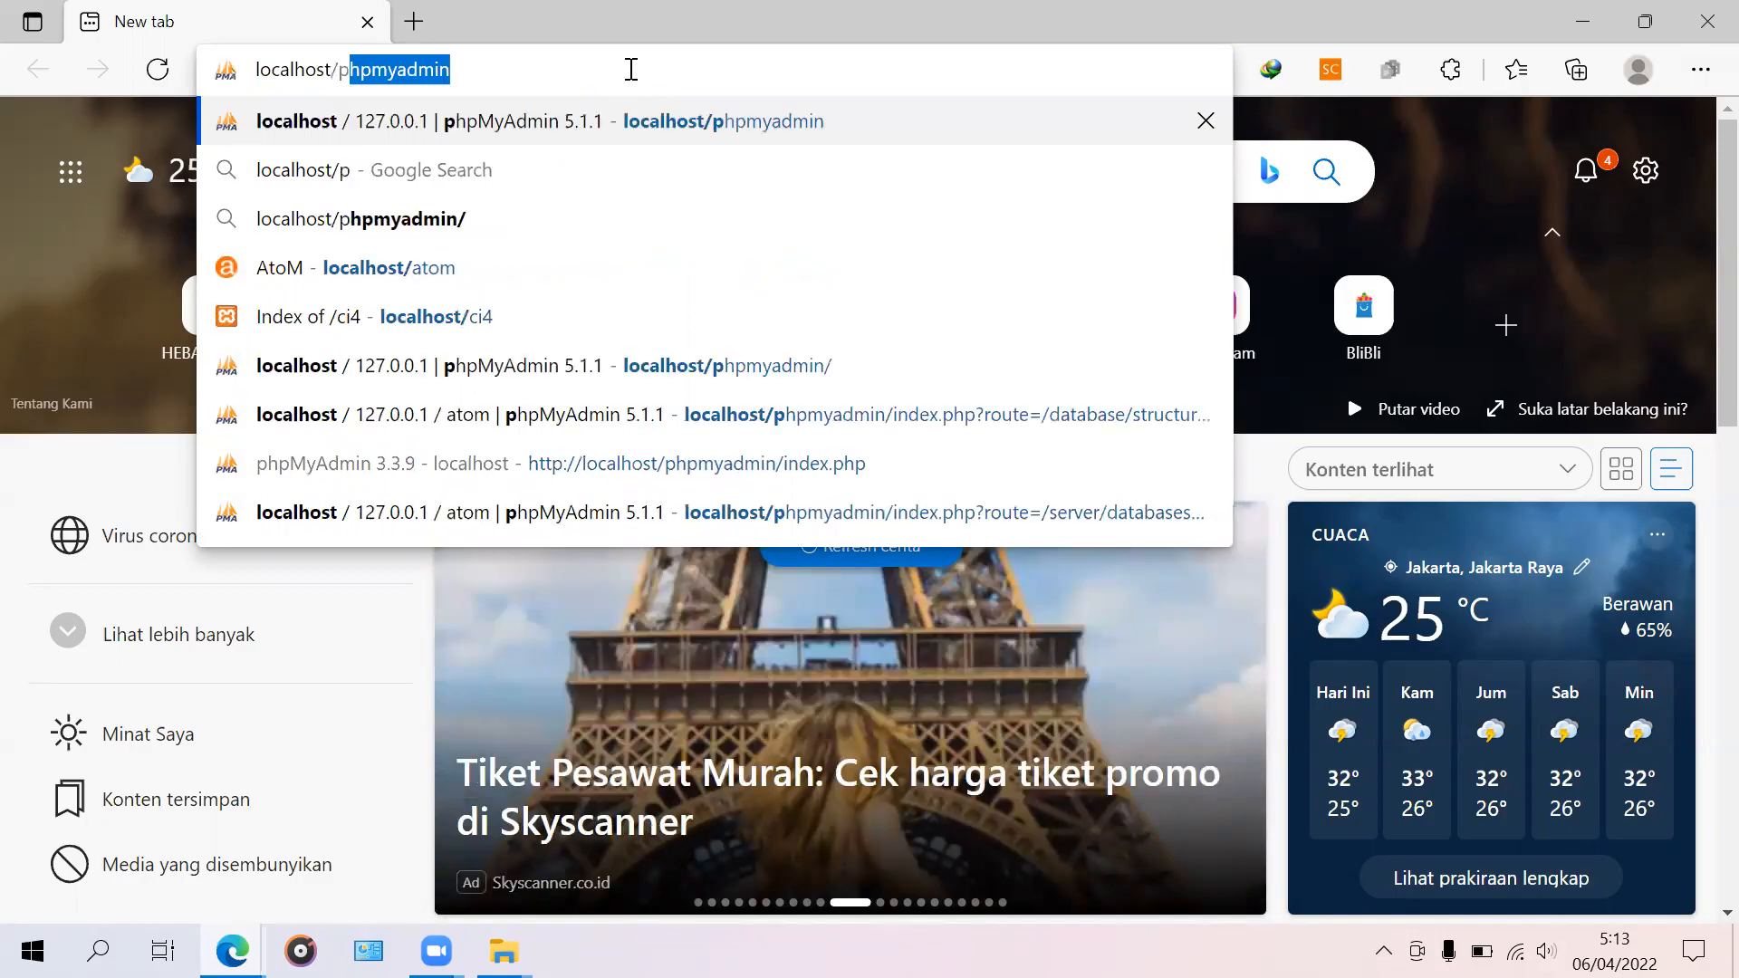
text(y)
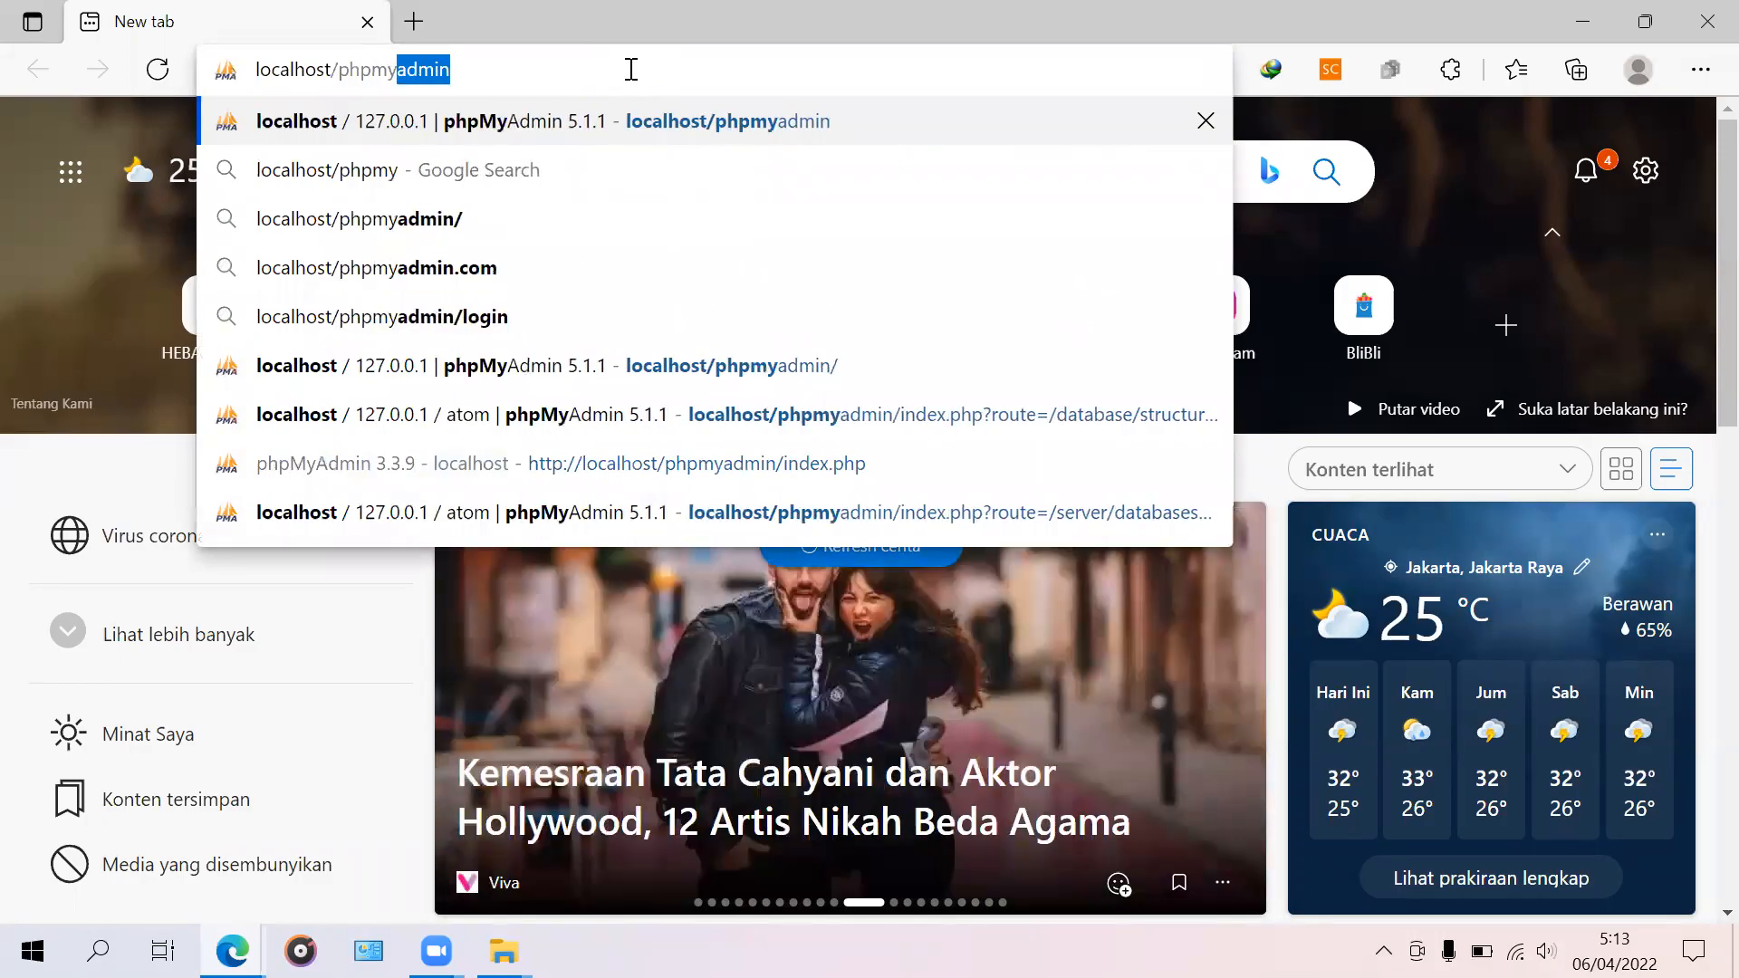
text(ad)
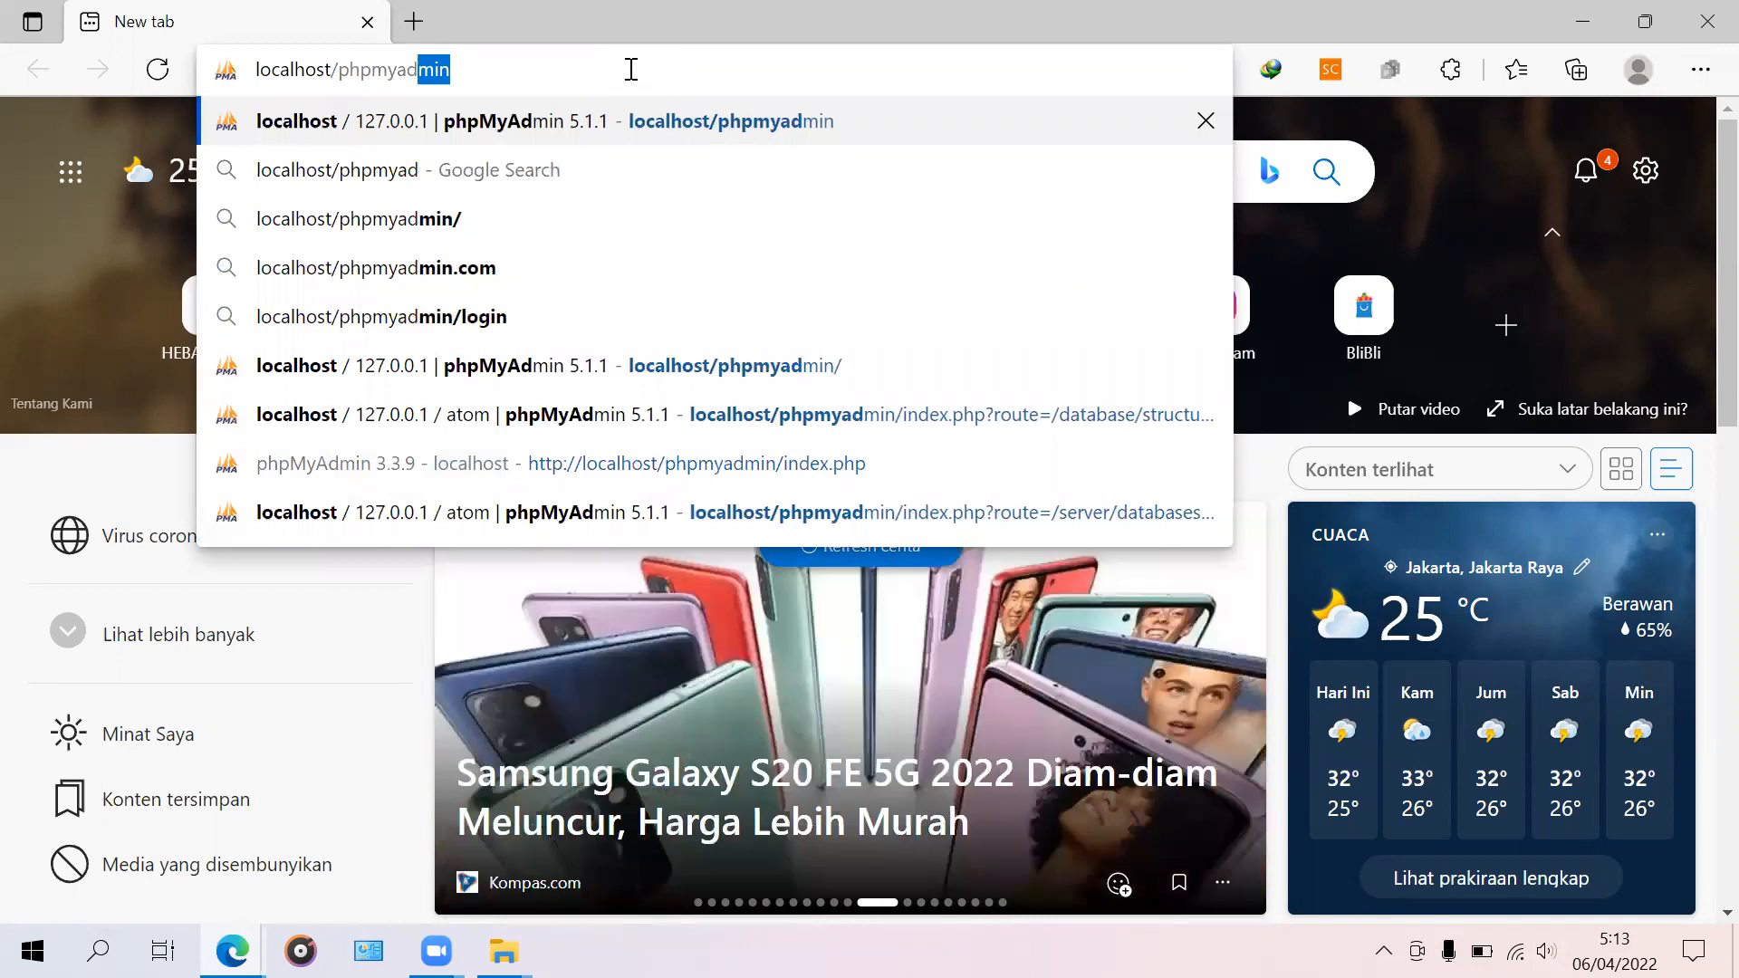
text(min)
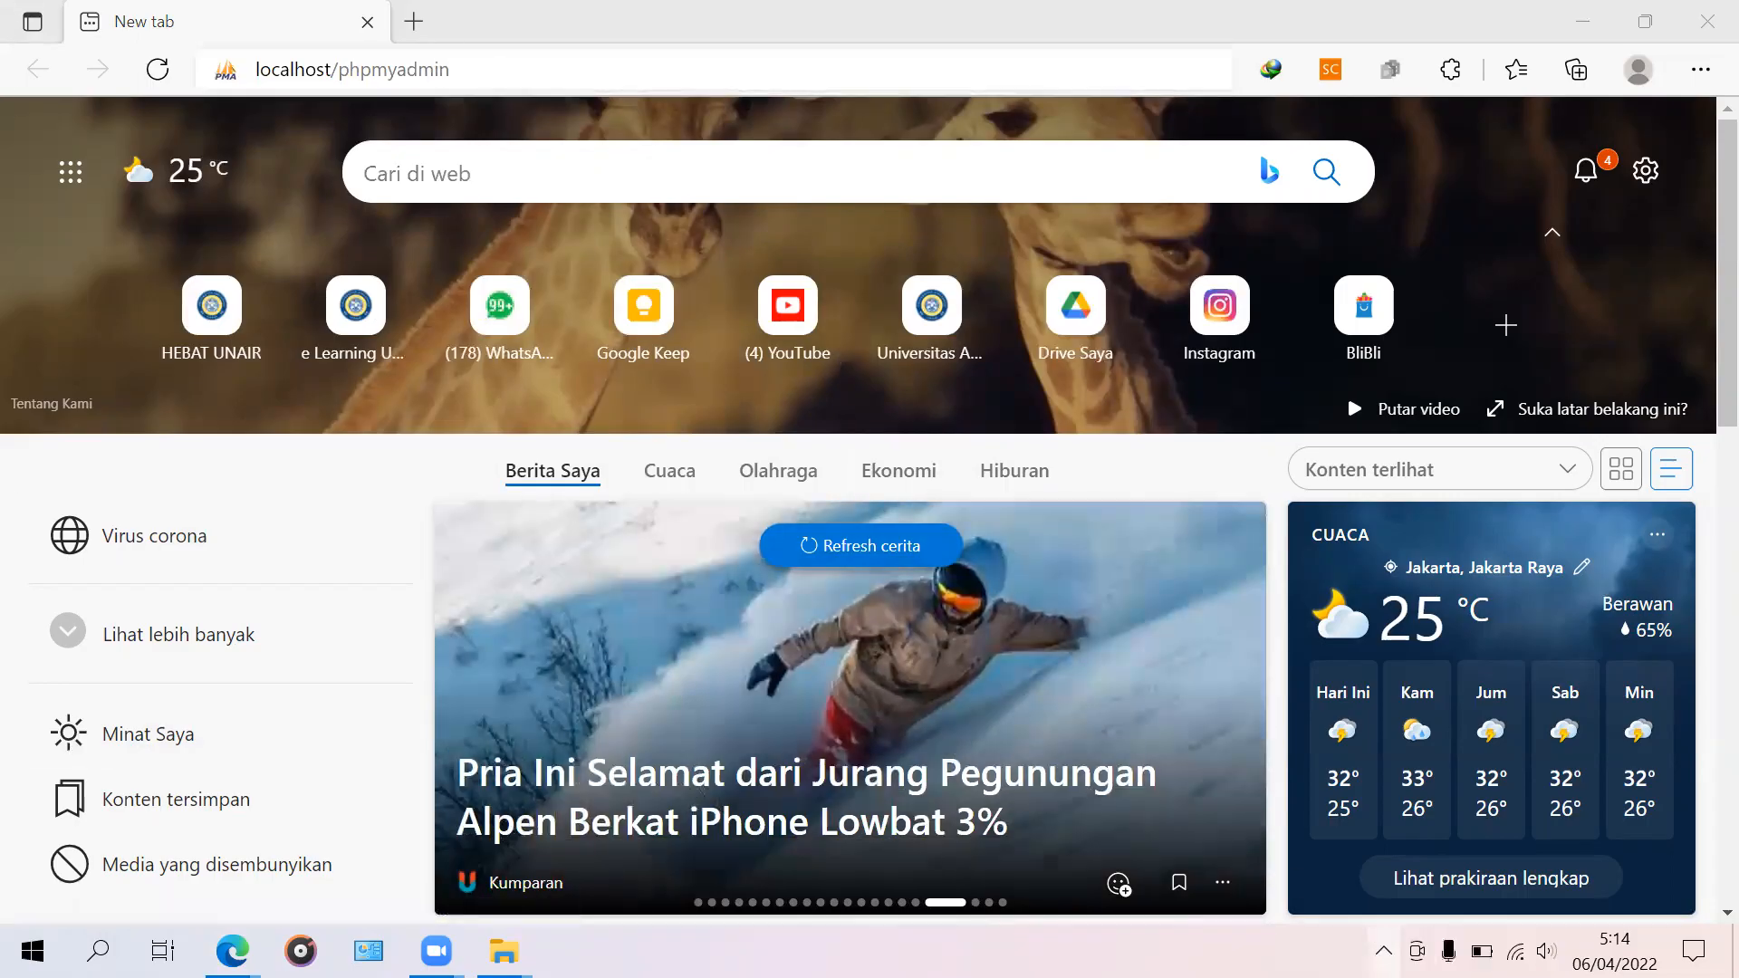
click(1383, 951)
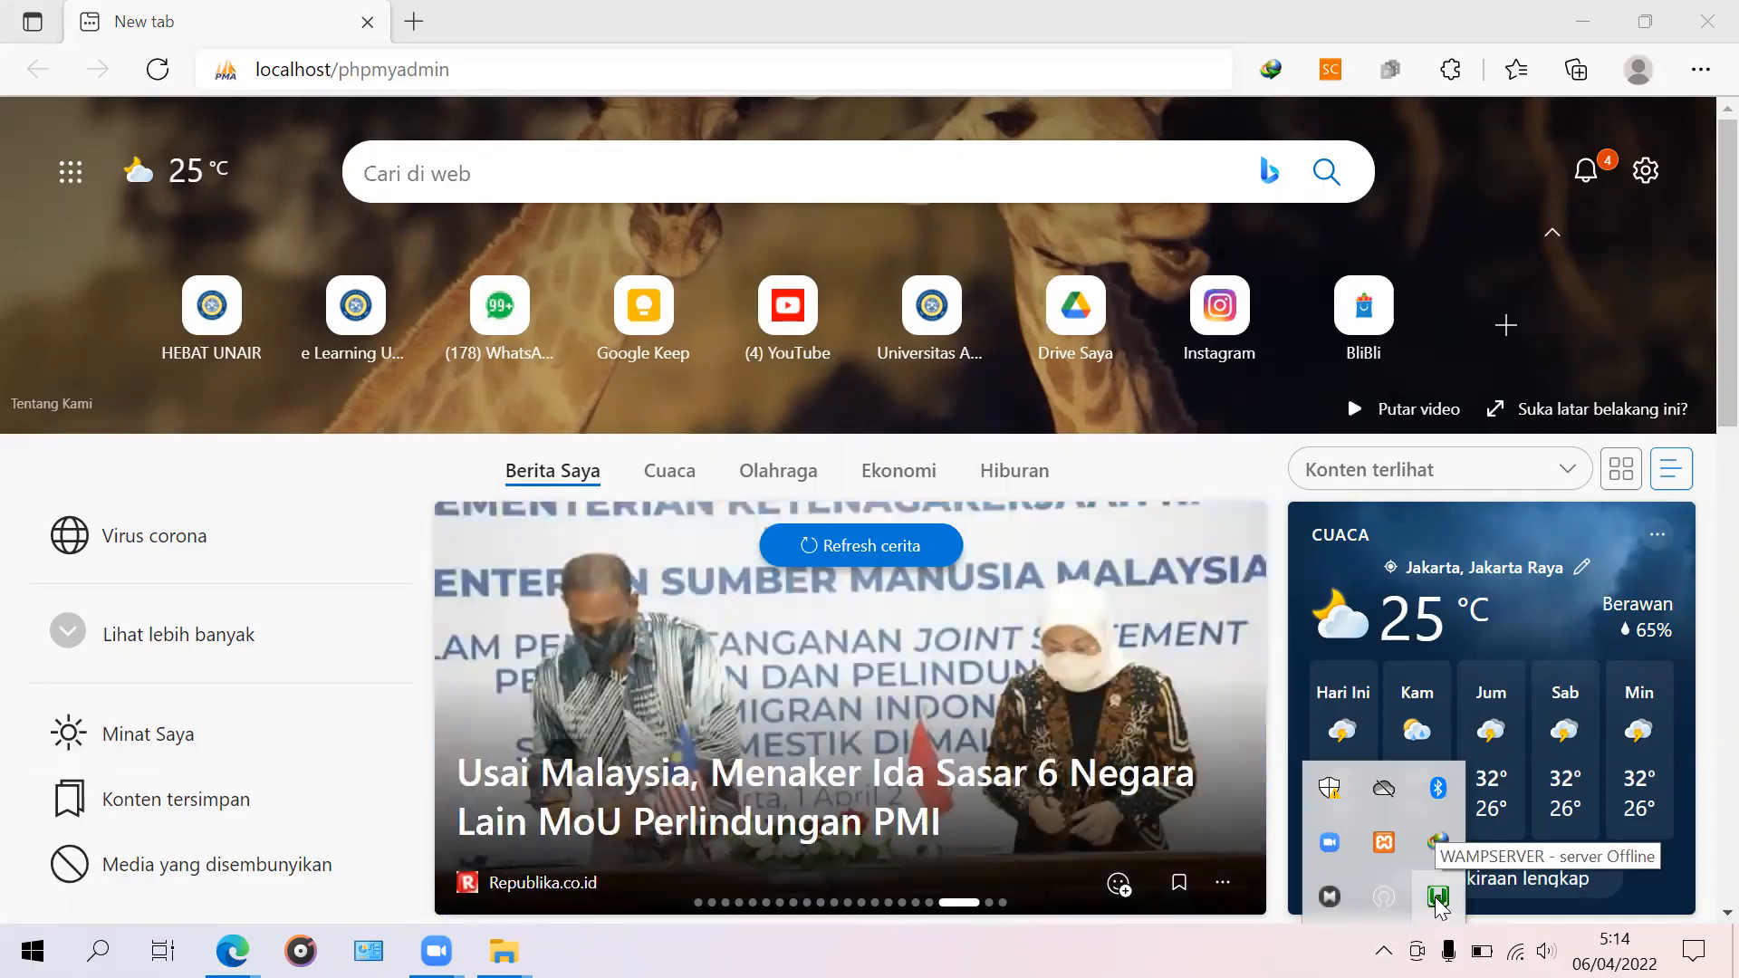
Step: Launch phpMyAdmin from the WampServer tray menu in a new Edge tab
click(1437, 897)
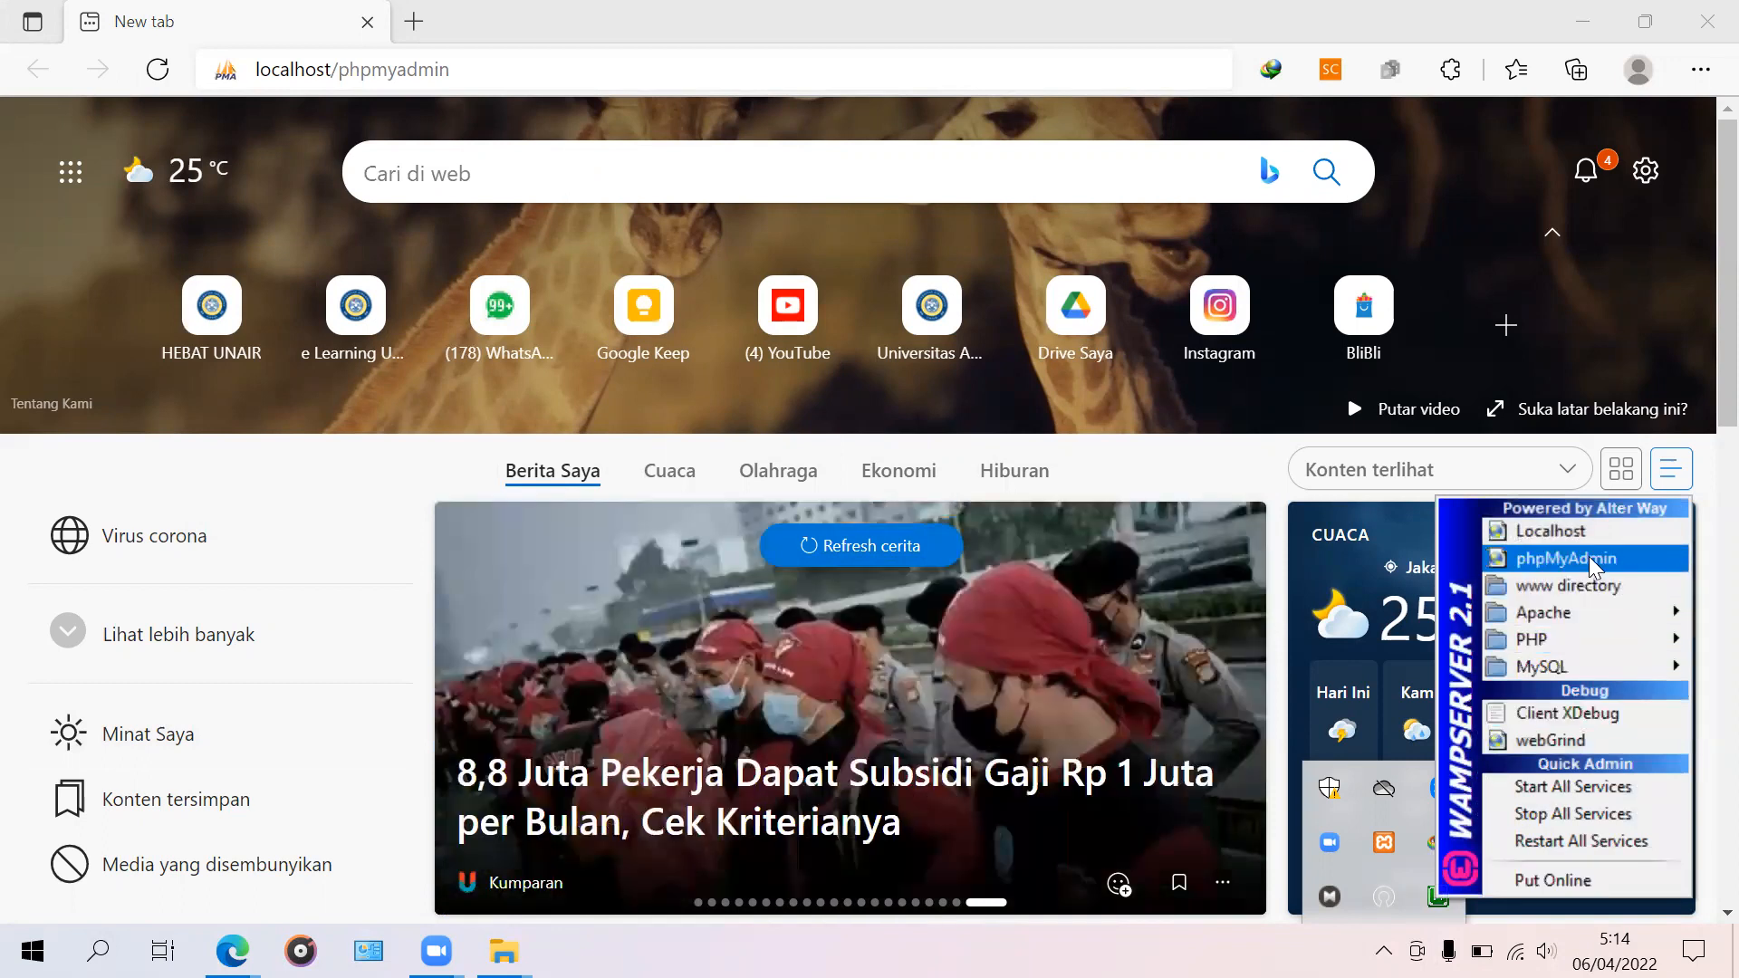
click(1588, 556)
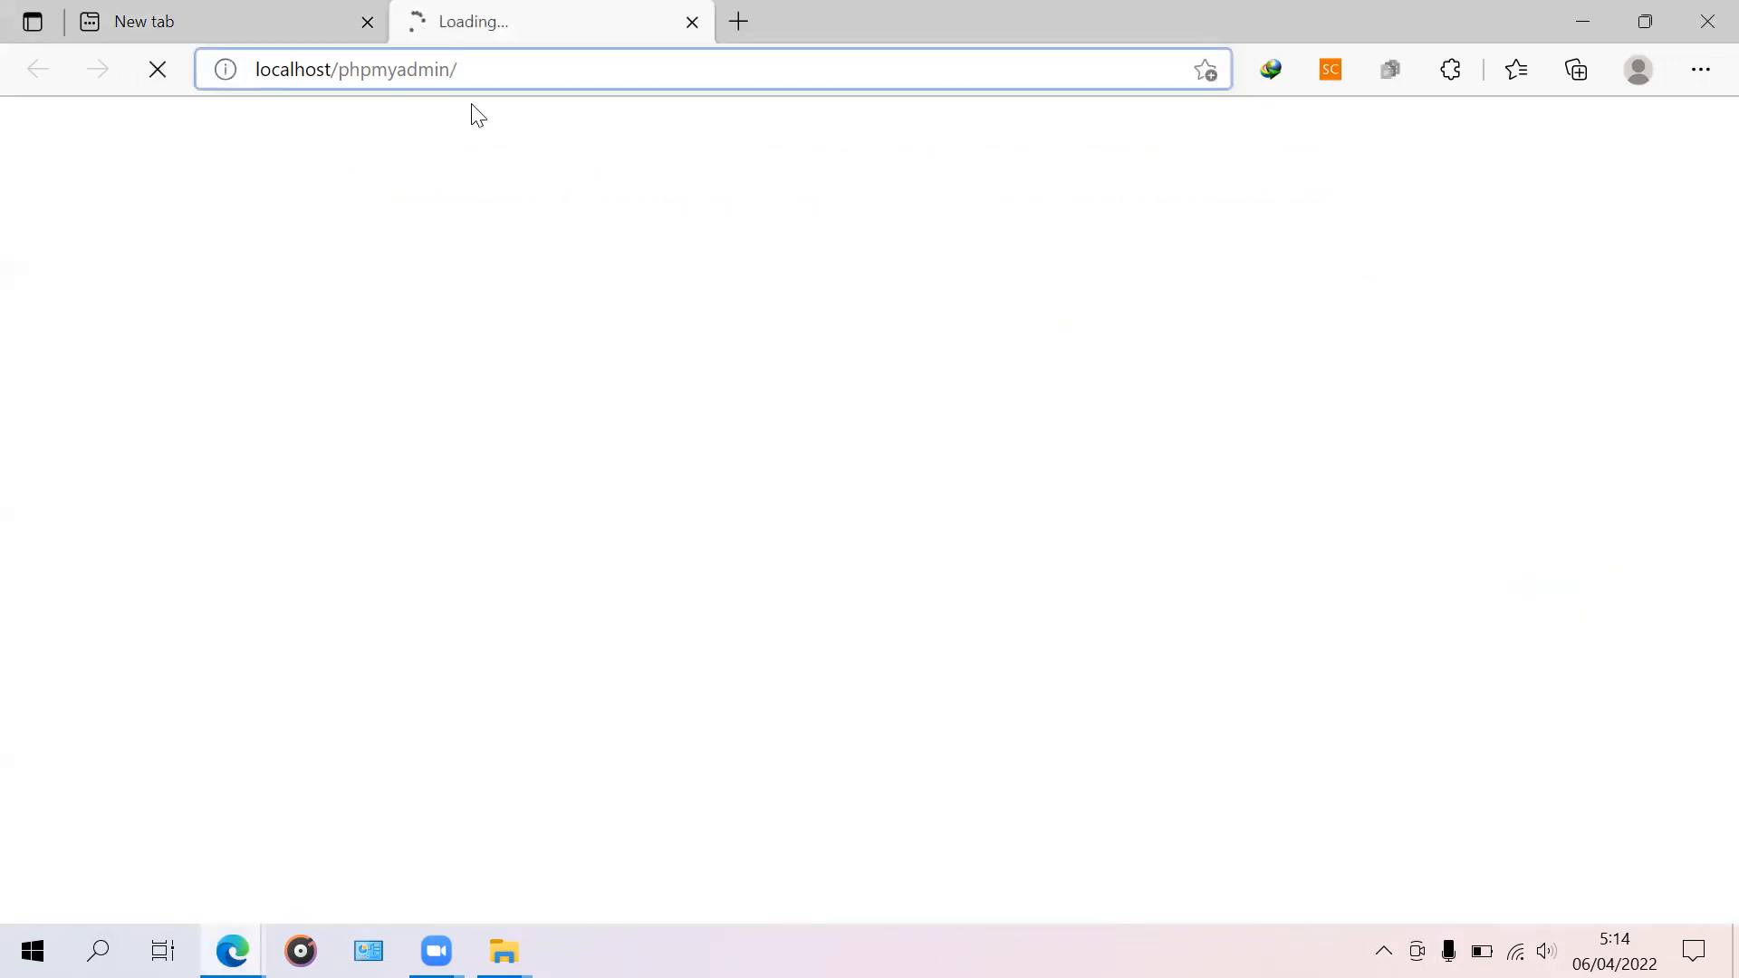
click(466, 70)
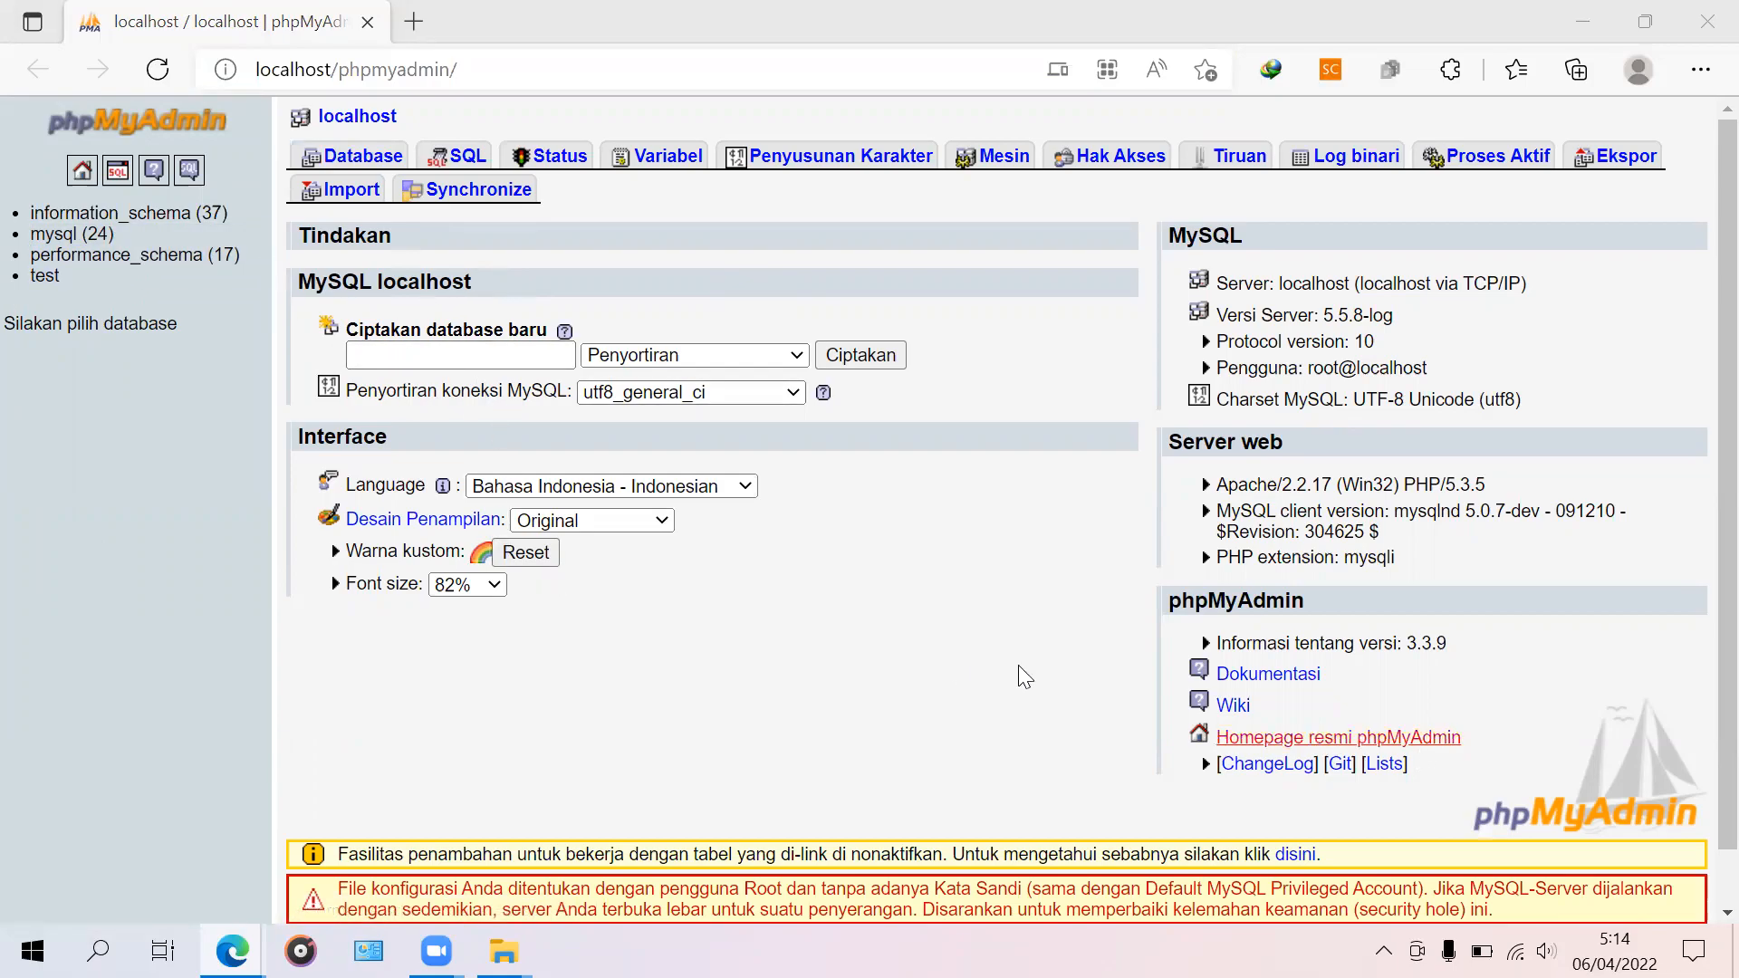
Step: Create a database named atom in phpMyAdmin, then go back to the server home page
click(530, 353)
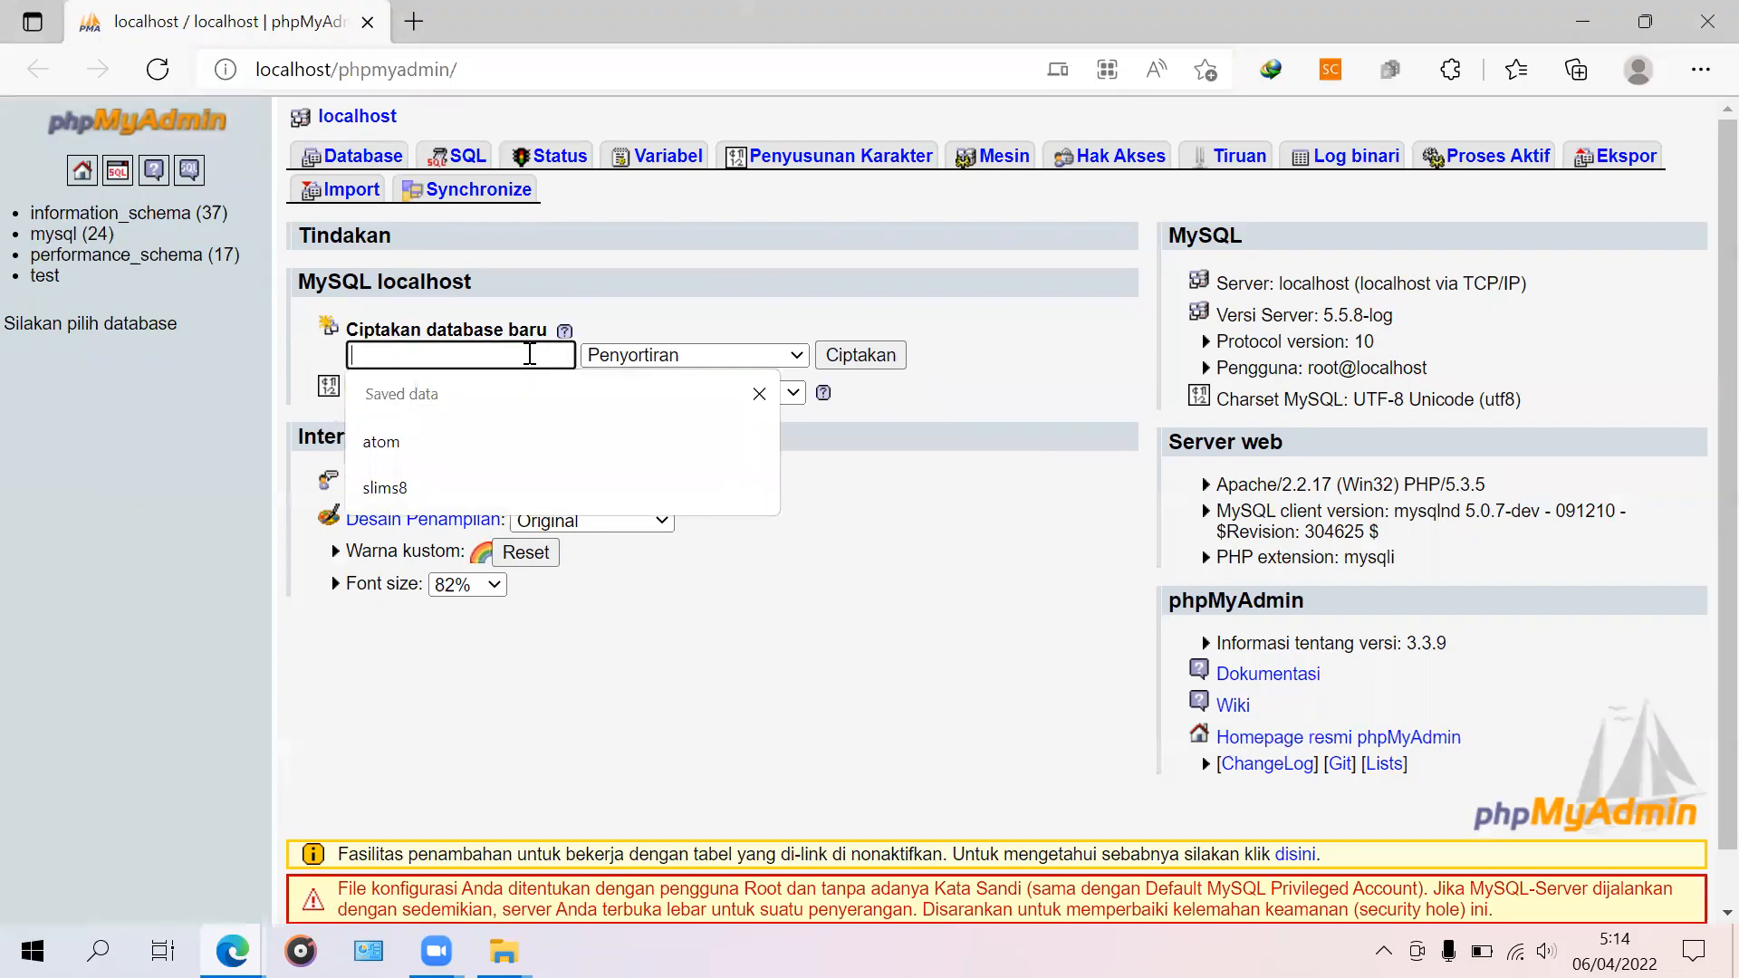
click(480, 441)
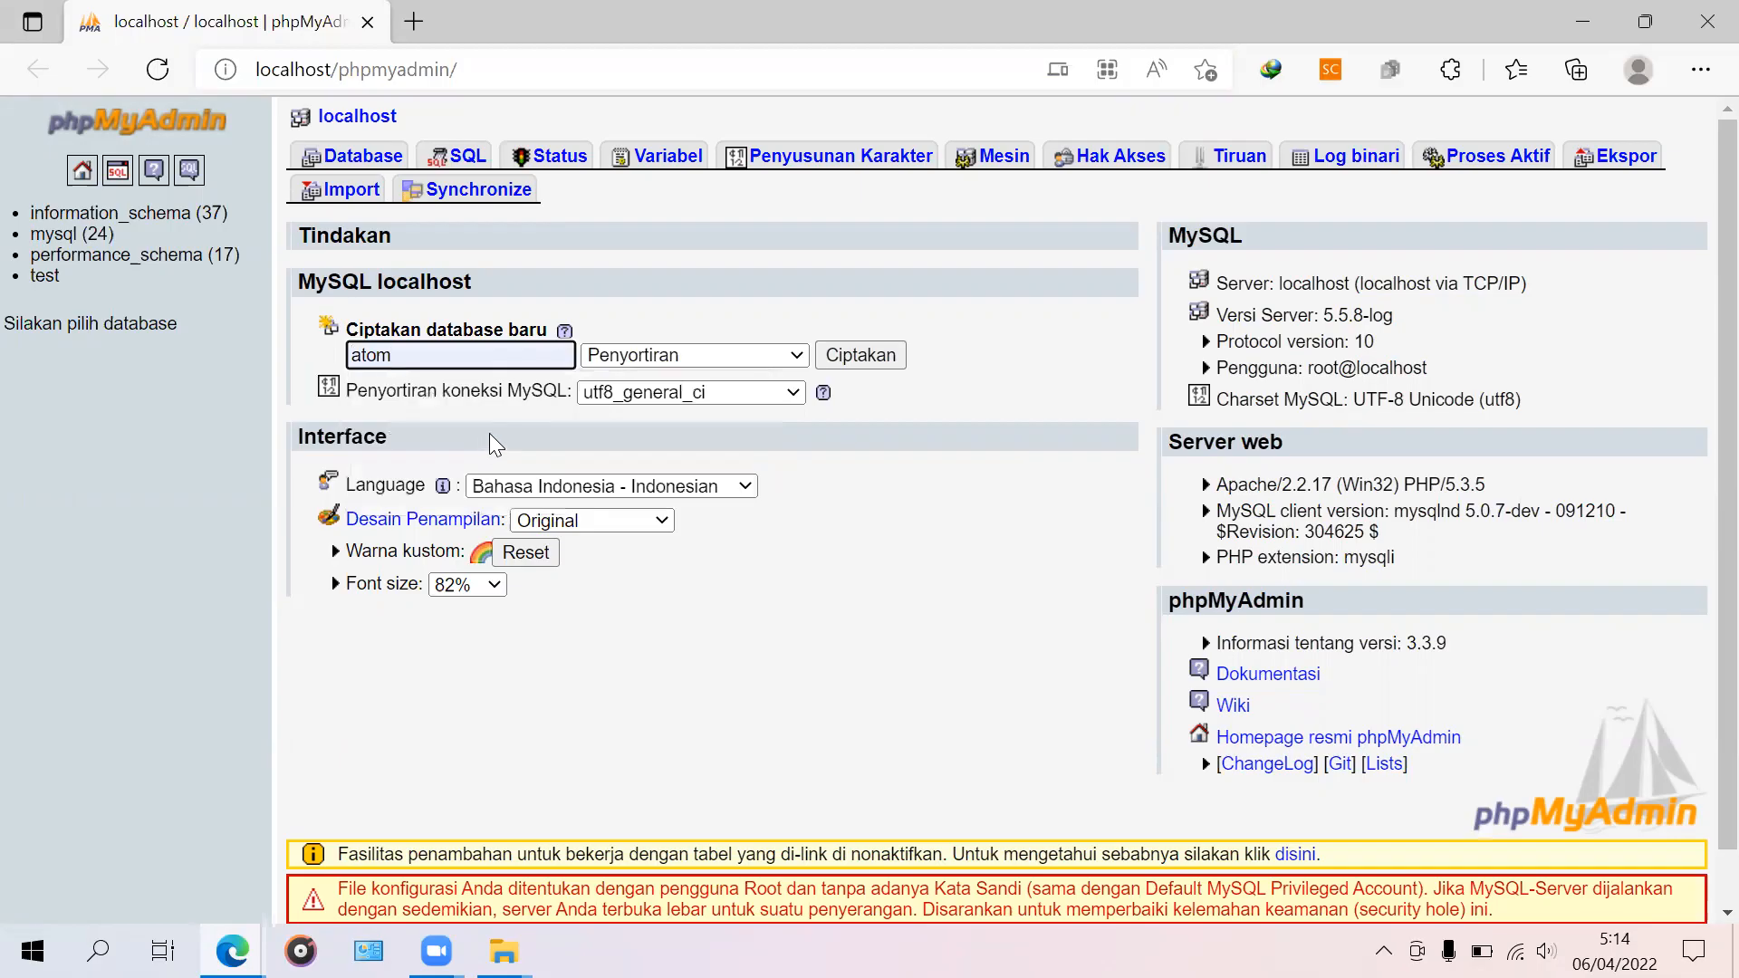
click(884, 349)
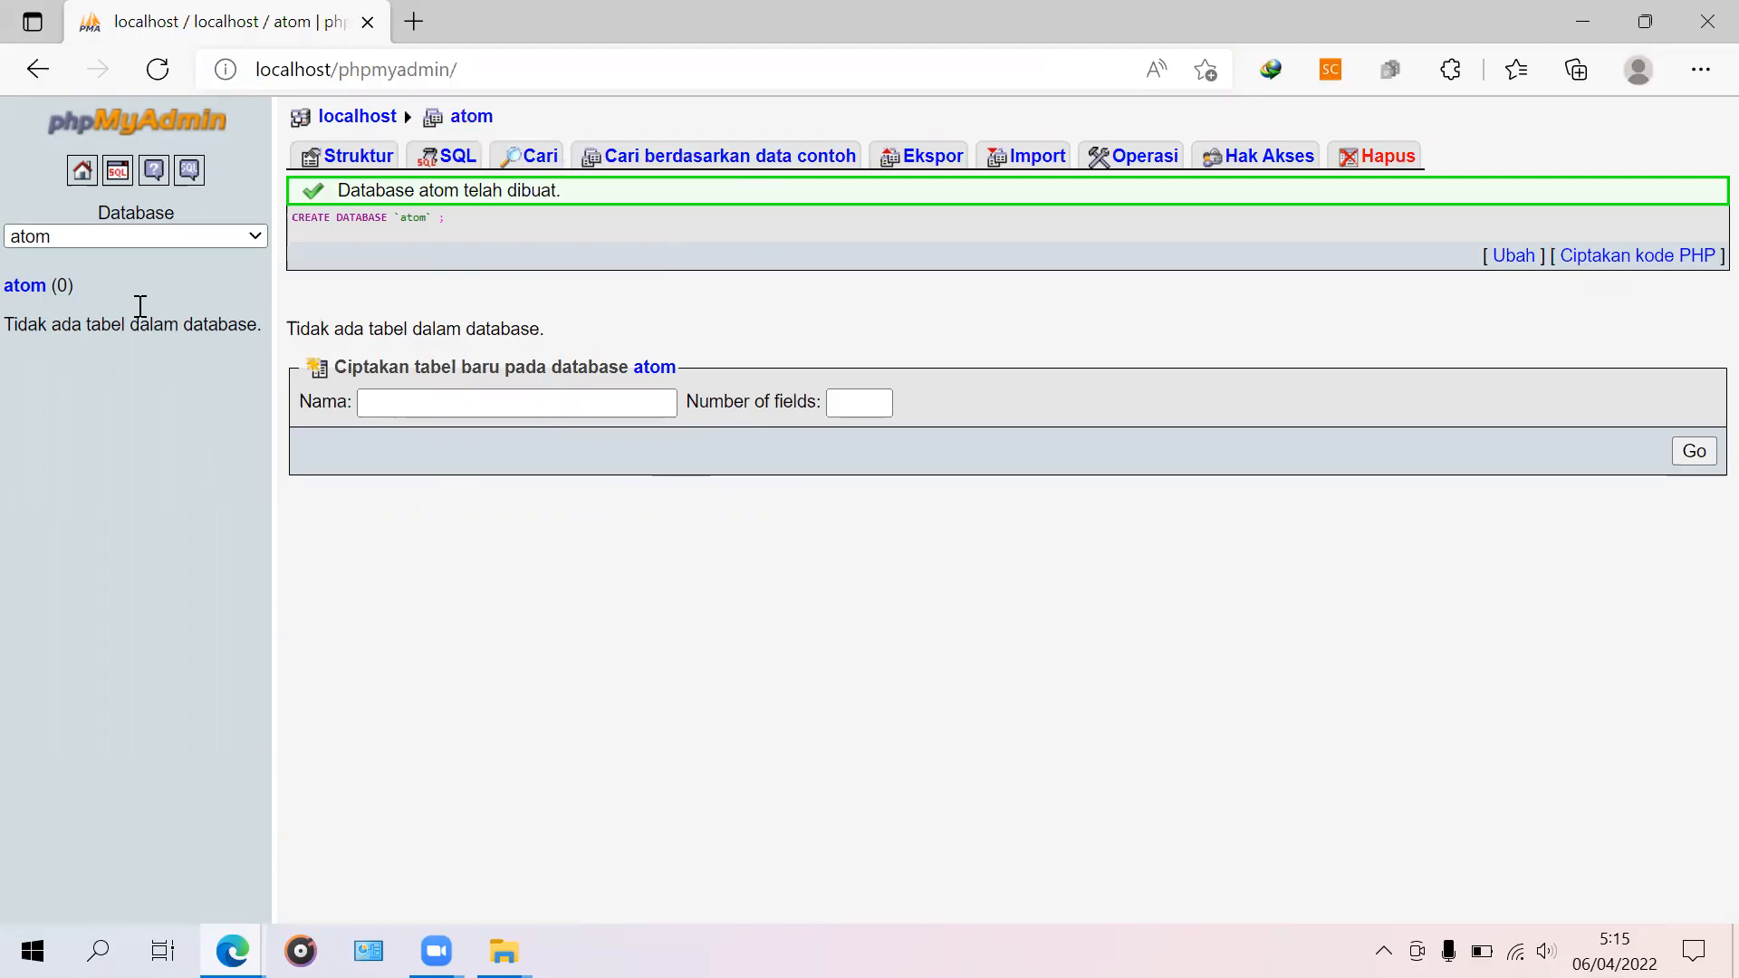
click(81, 177)
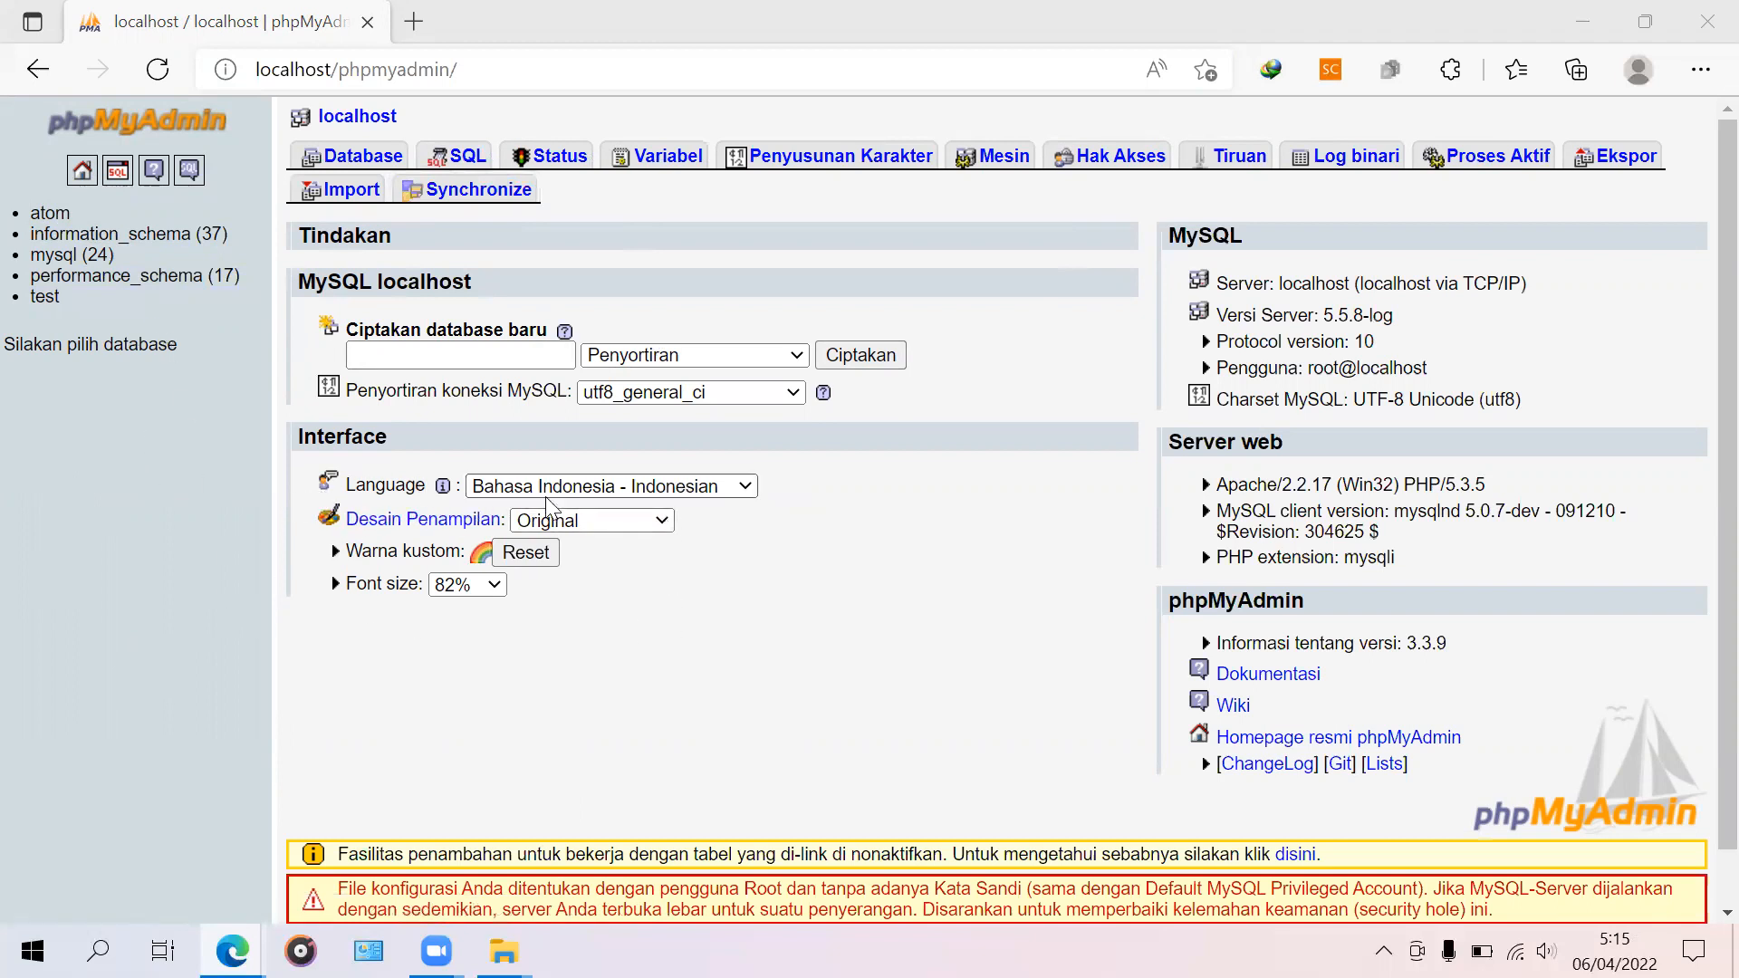
Step: Switch phpMyAdmin's interface language to English
click(571, 491)
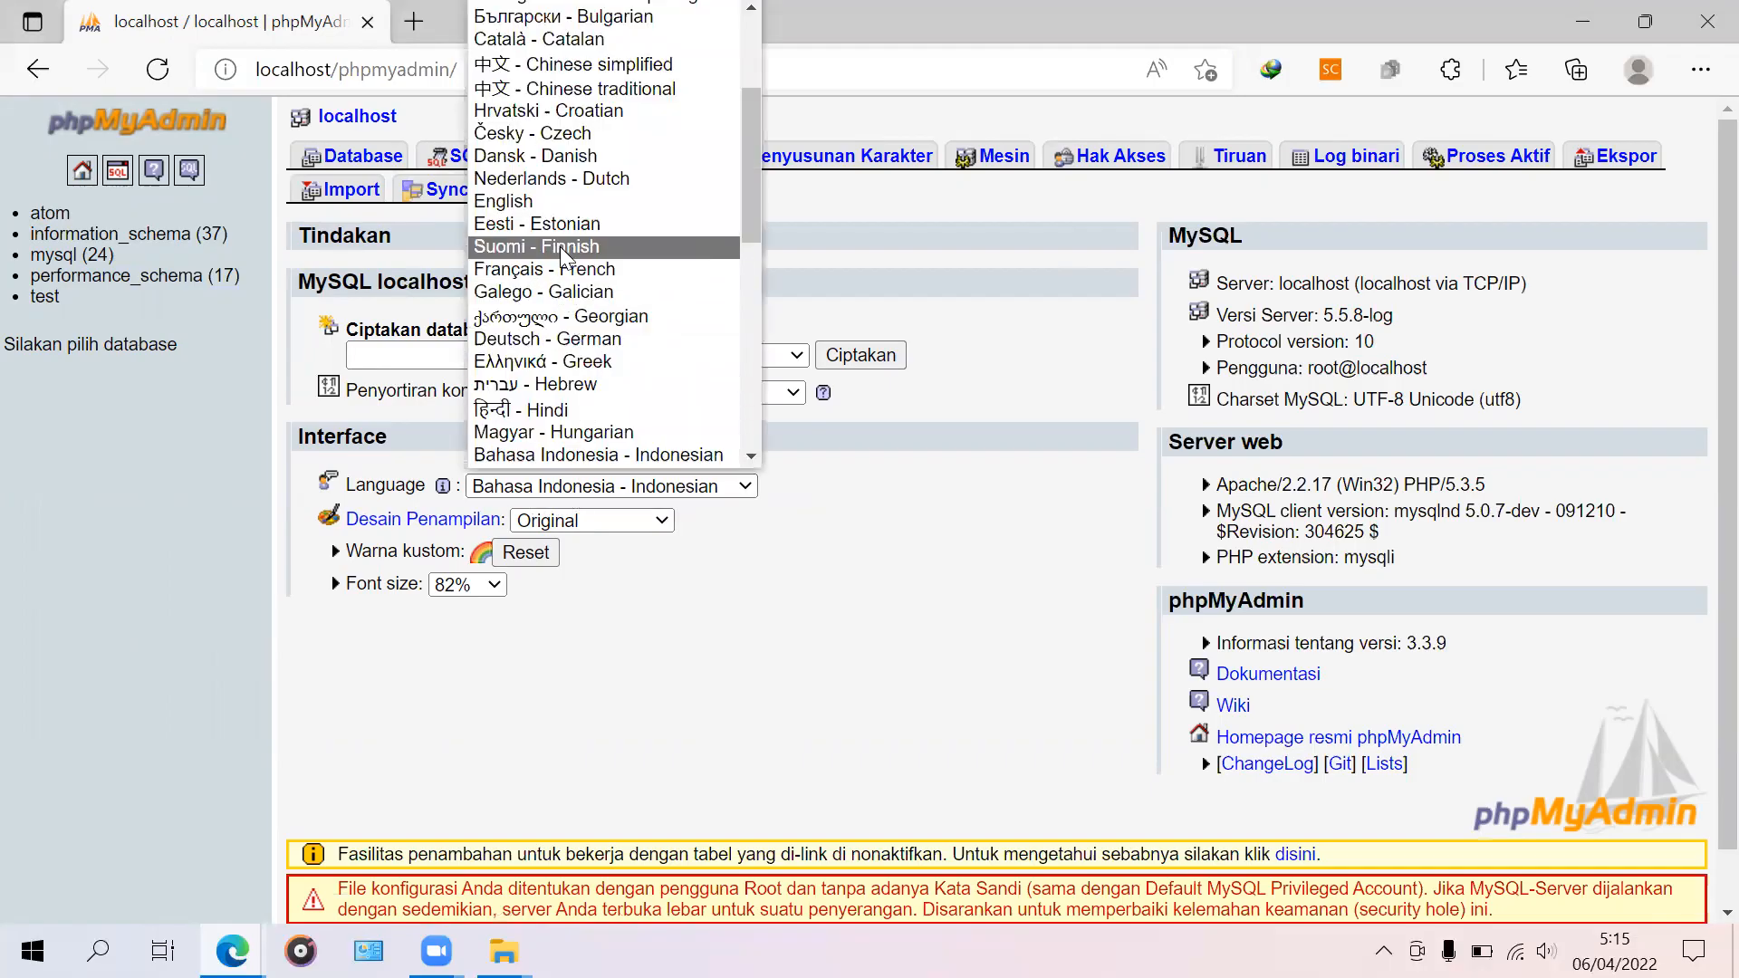
click(569, 193)
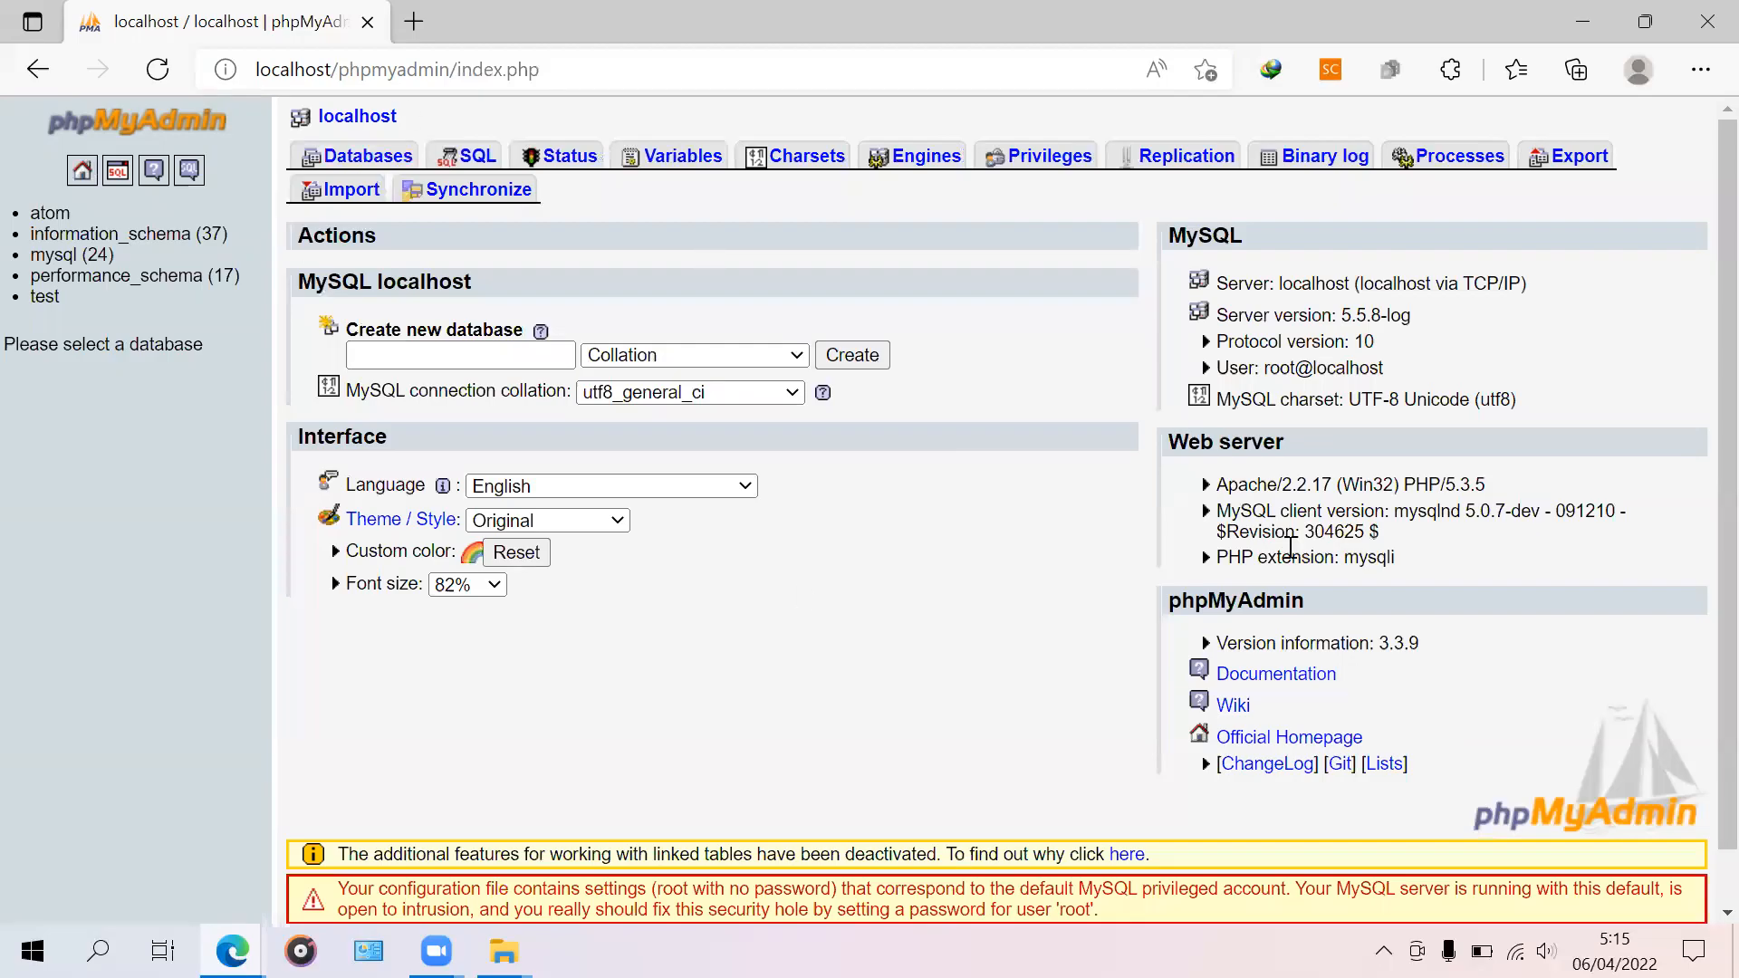
drag(908, 134, 1012, 537)
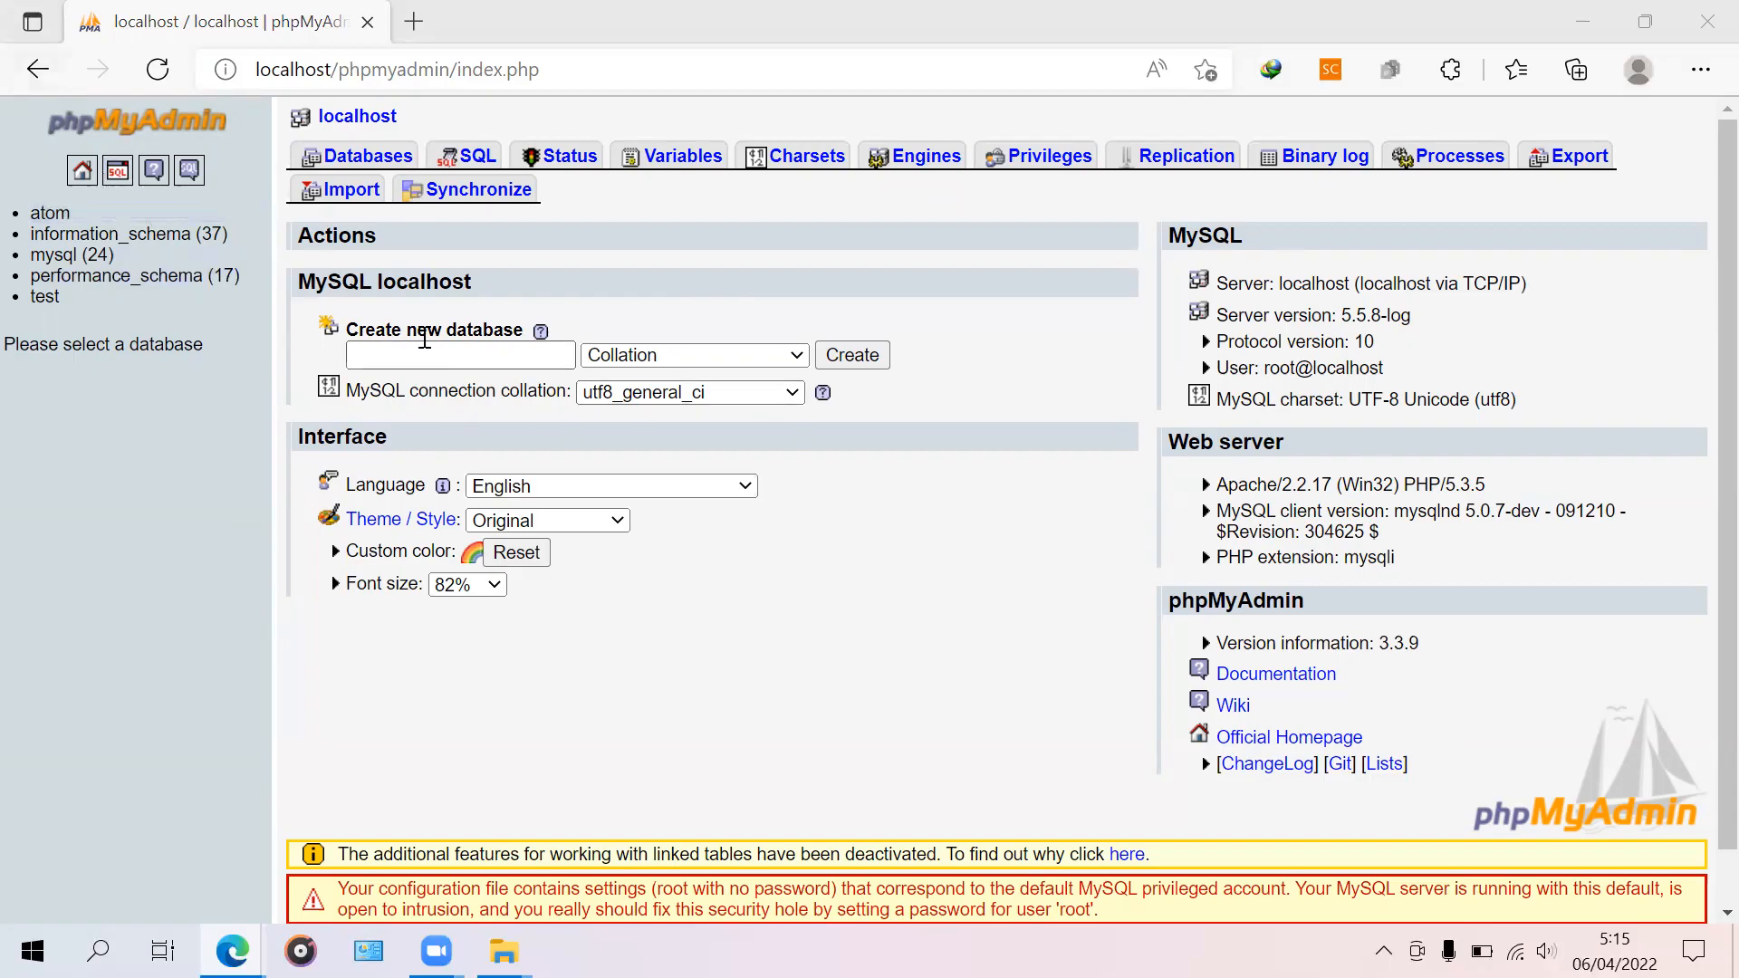
Step: Open a fresh Edge browser tab
click(489, 357)
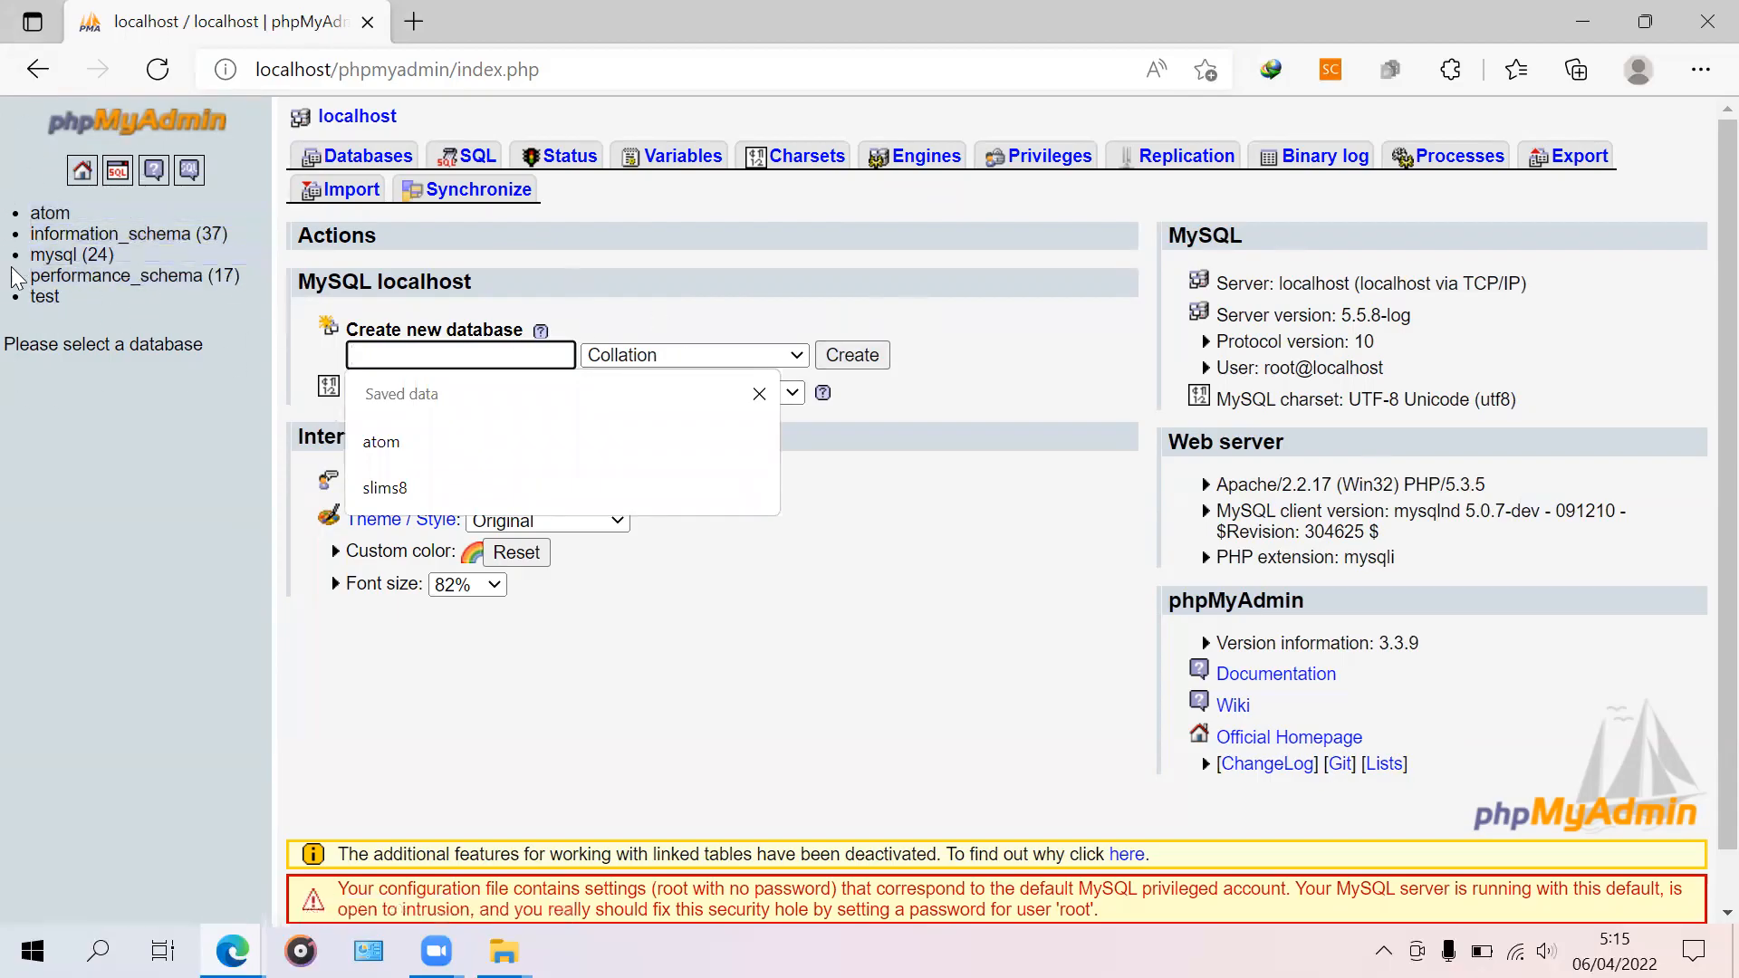
click(1126, 118)
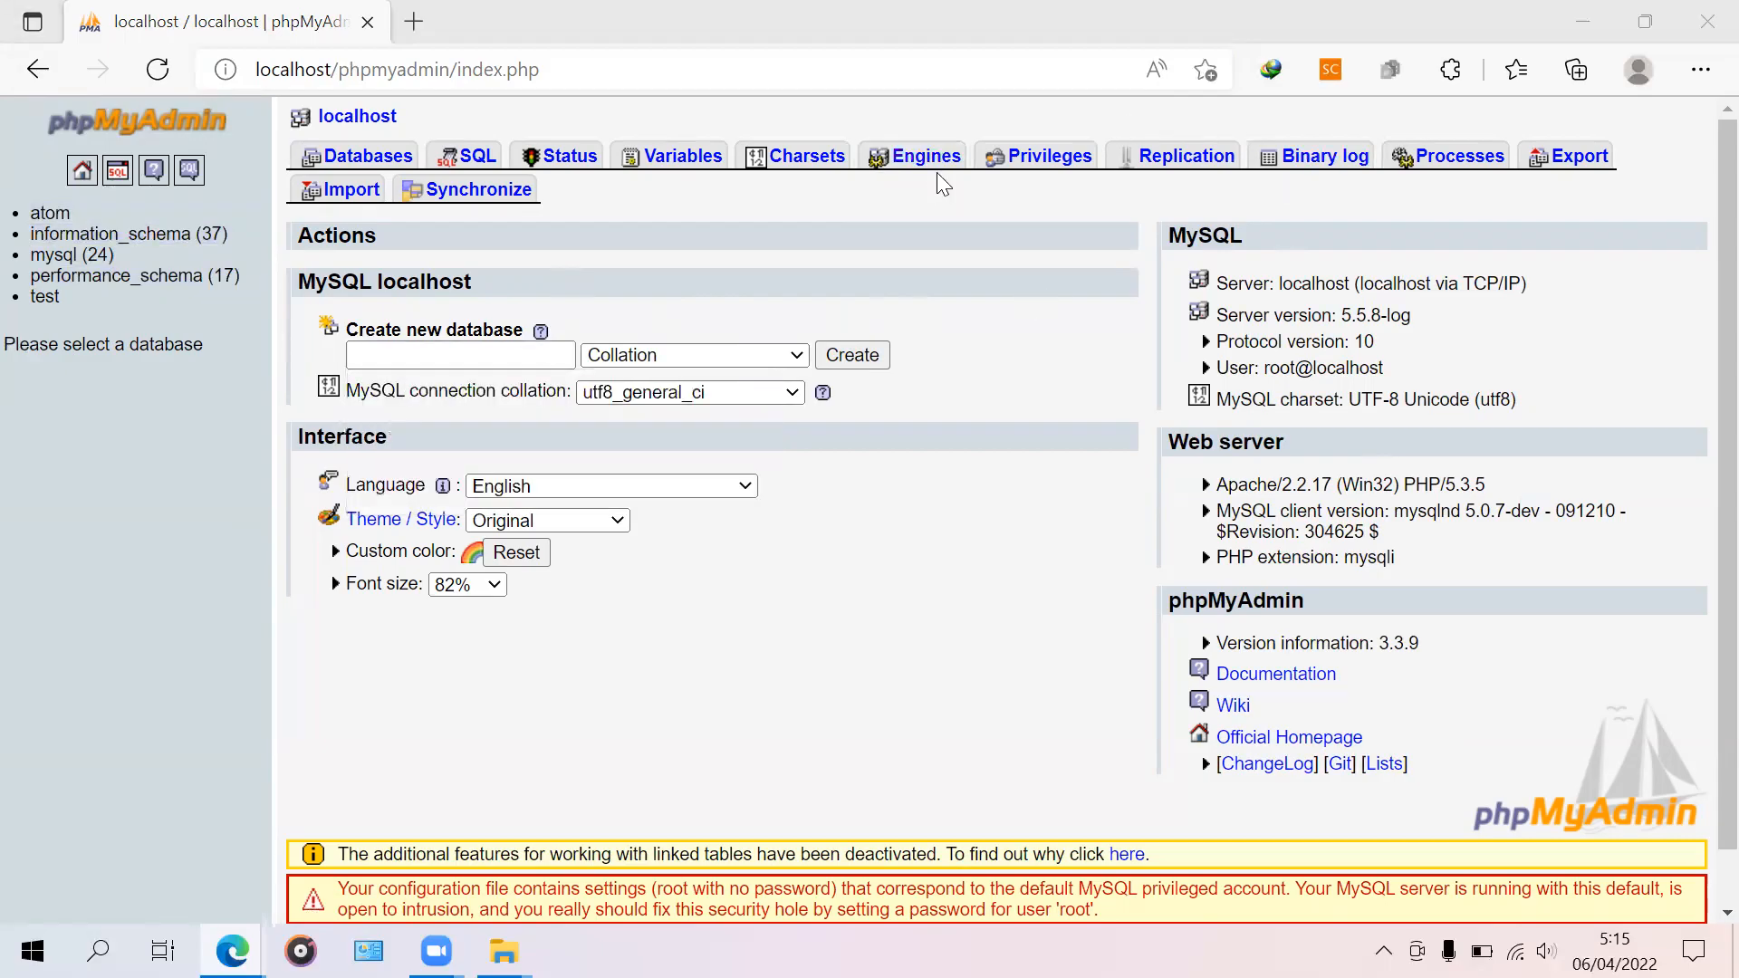
click(410, 25)
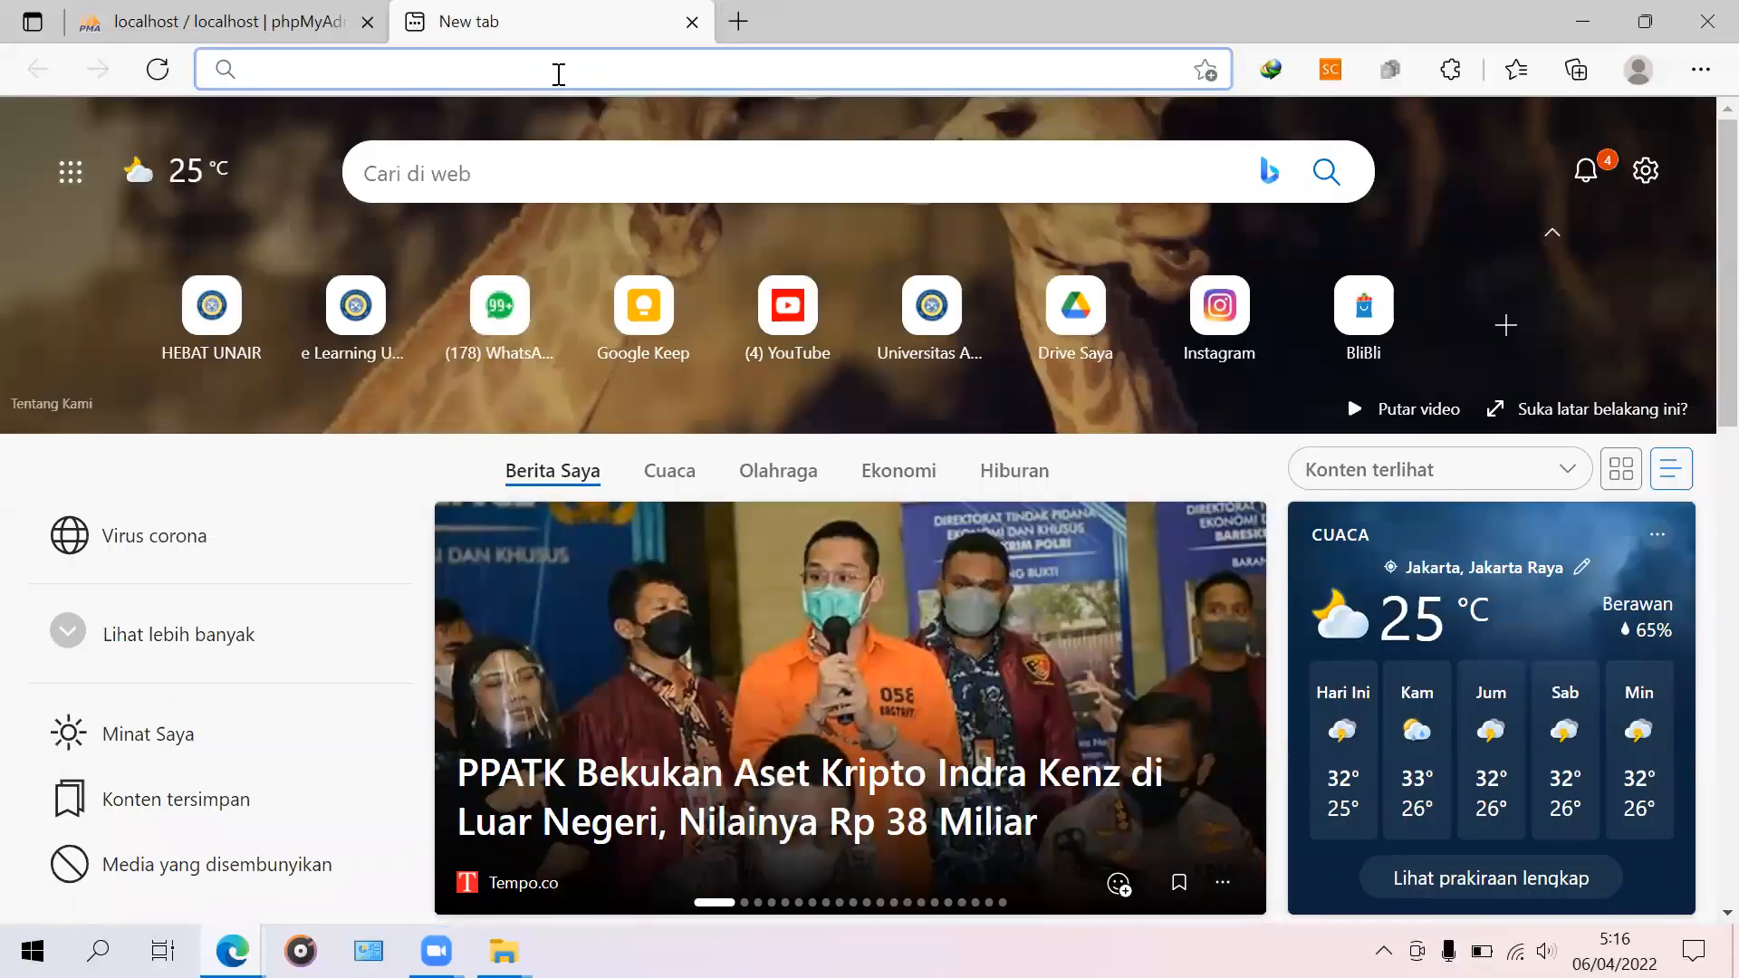
Step: Open localhost in a new tab via the WampServer tray menu's Localhost entry
text(loca)
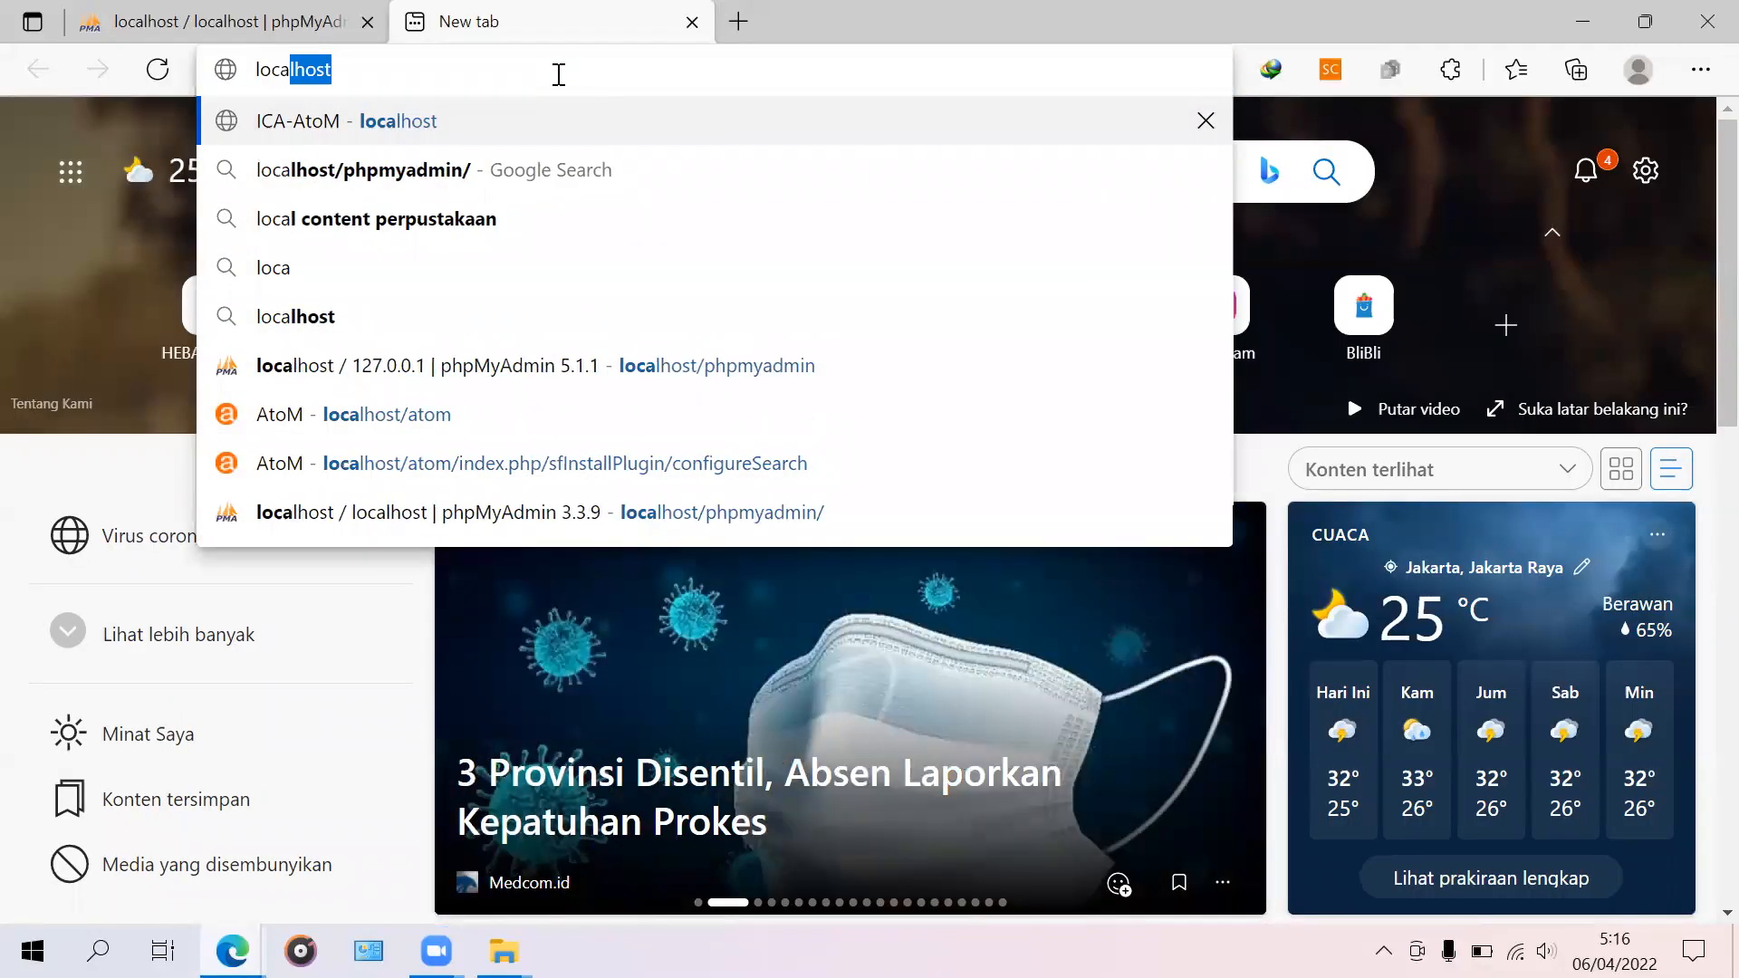
text(lho)
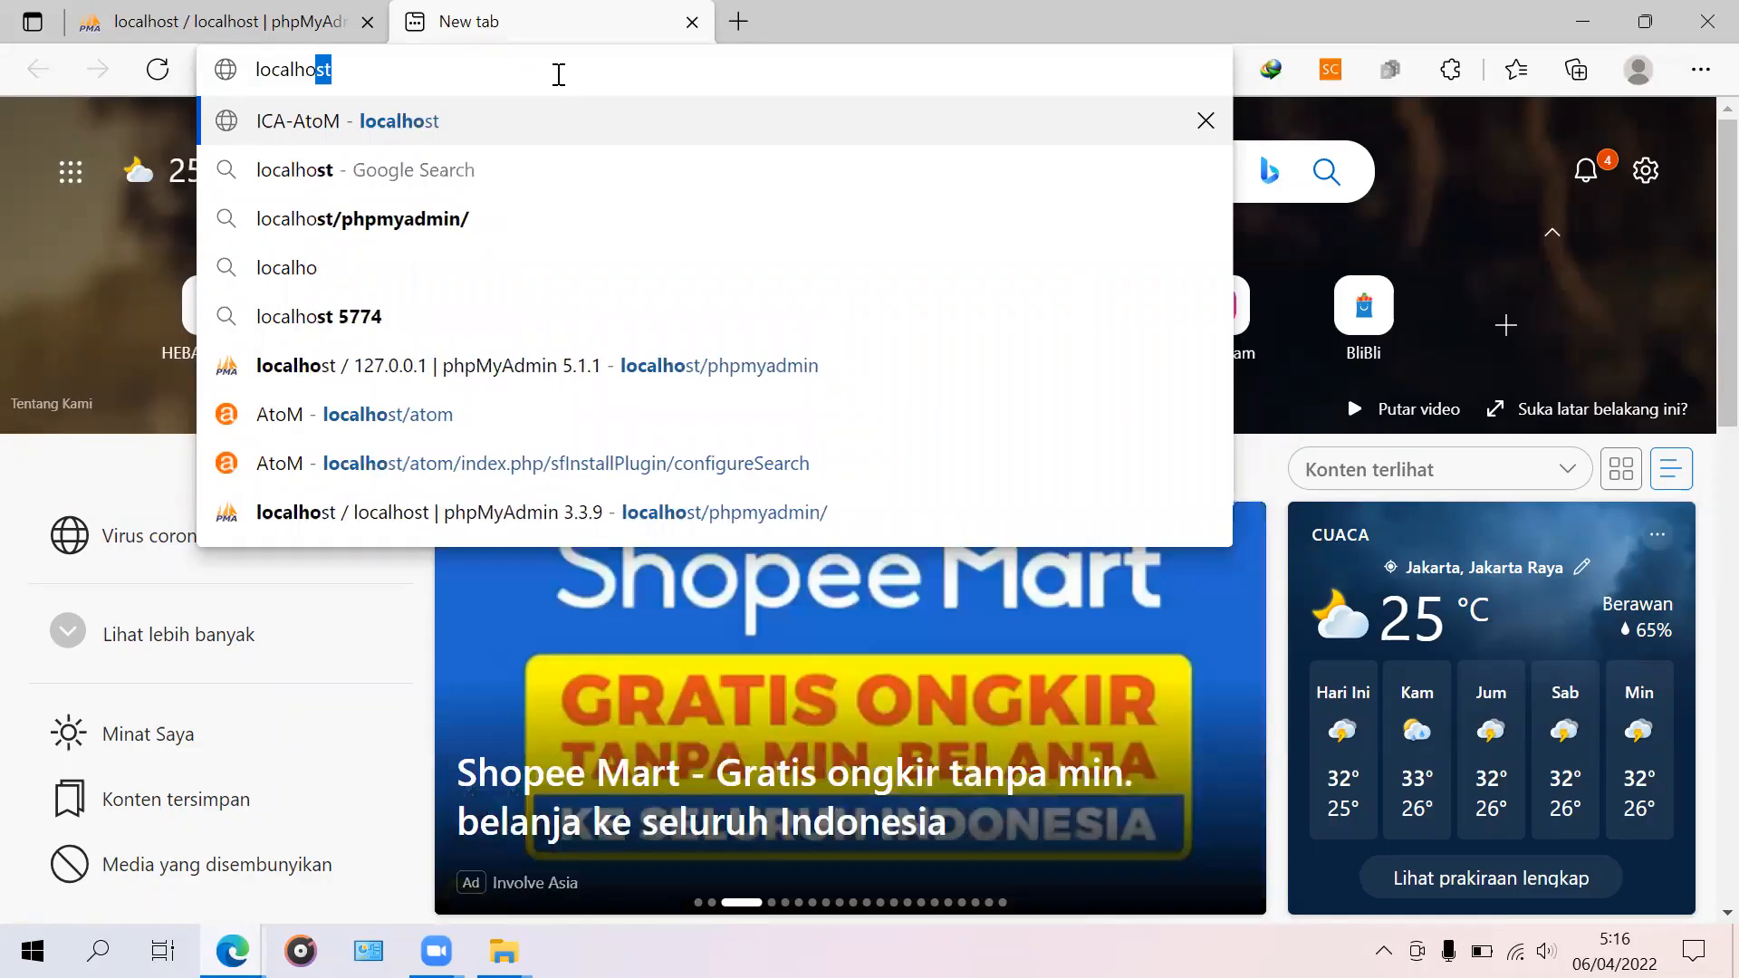
text(st)
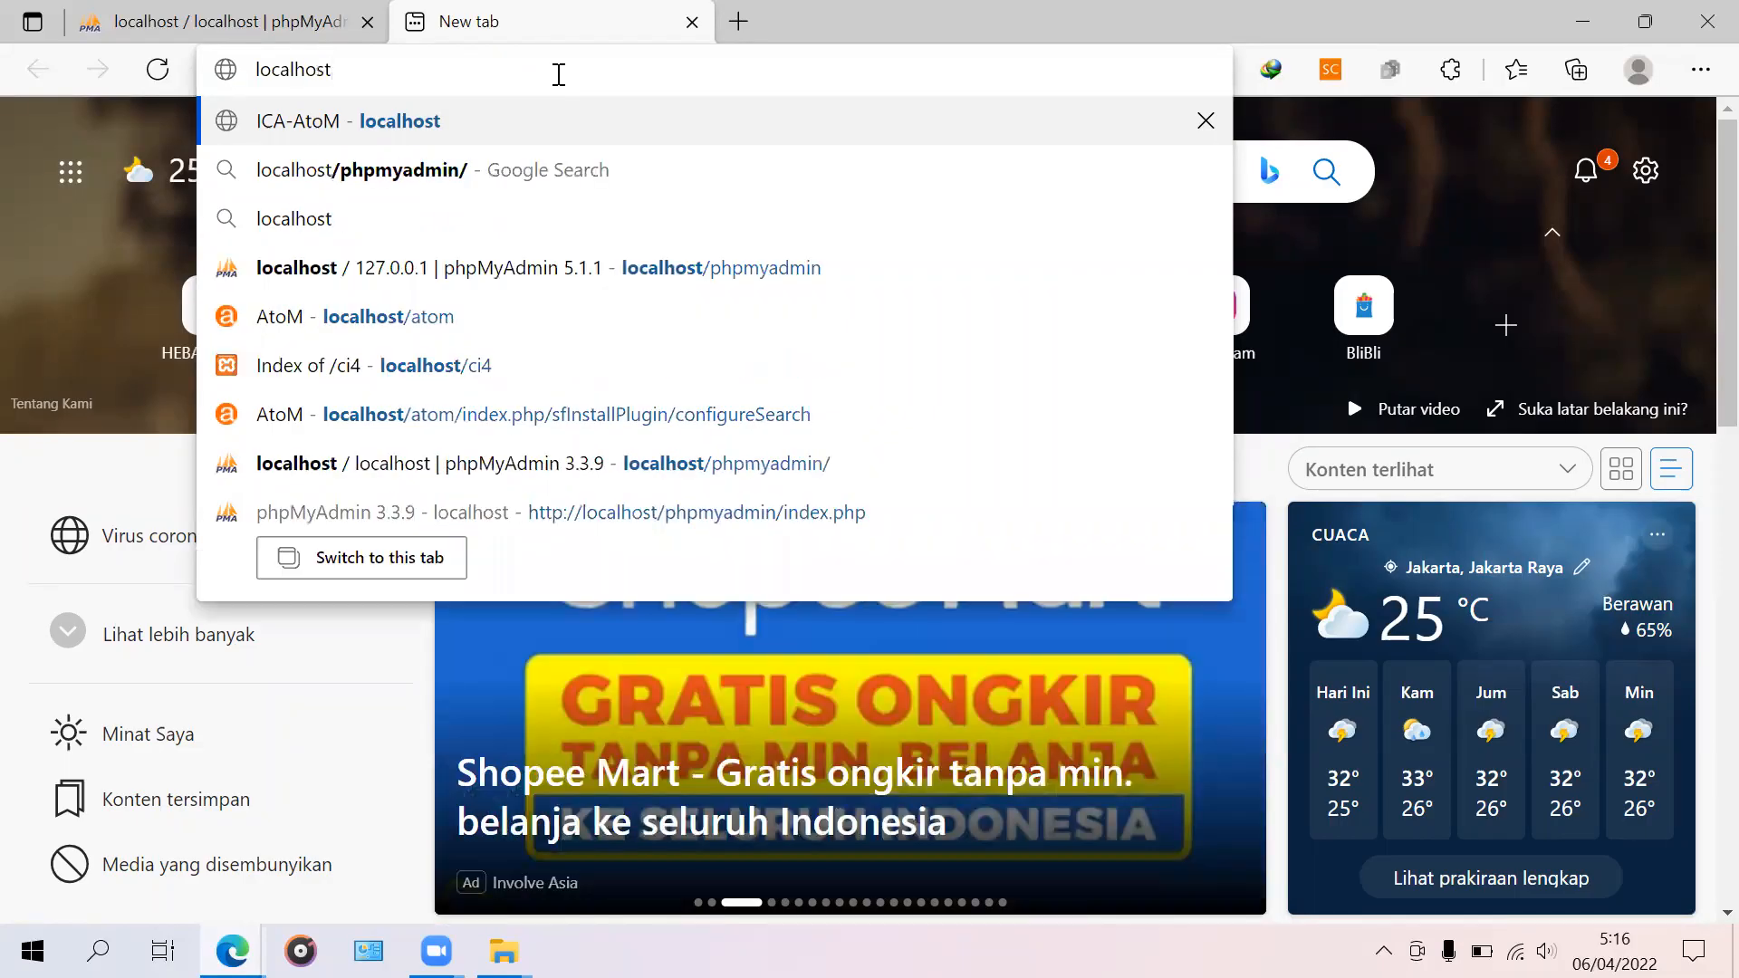
text(/)
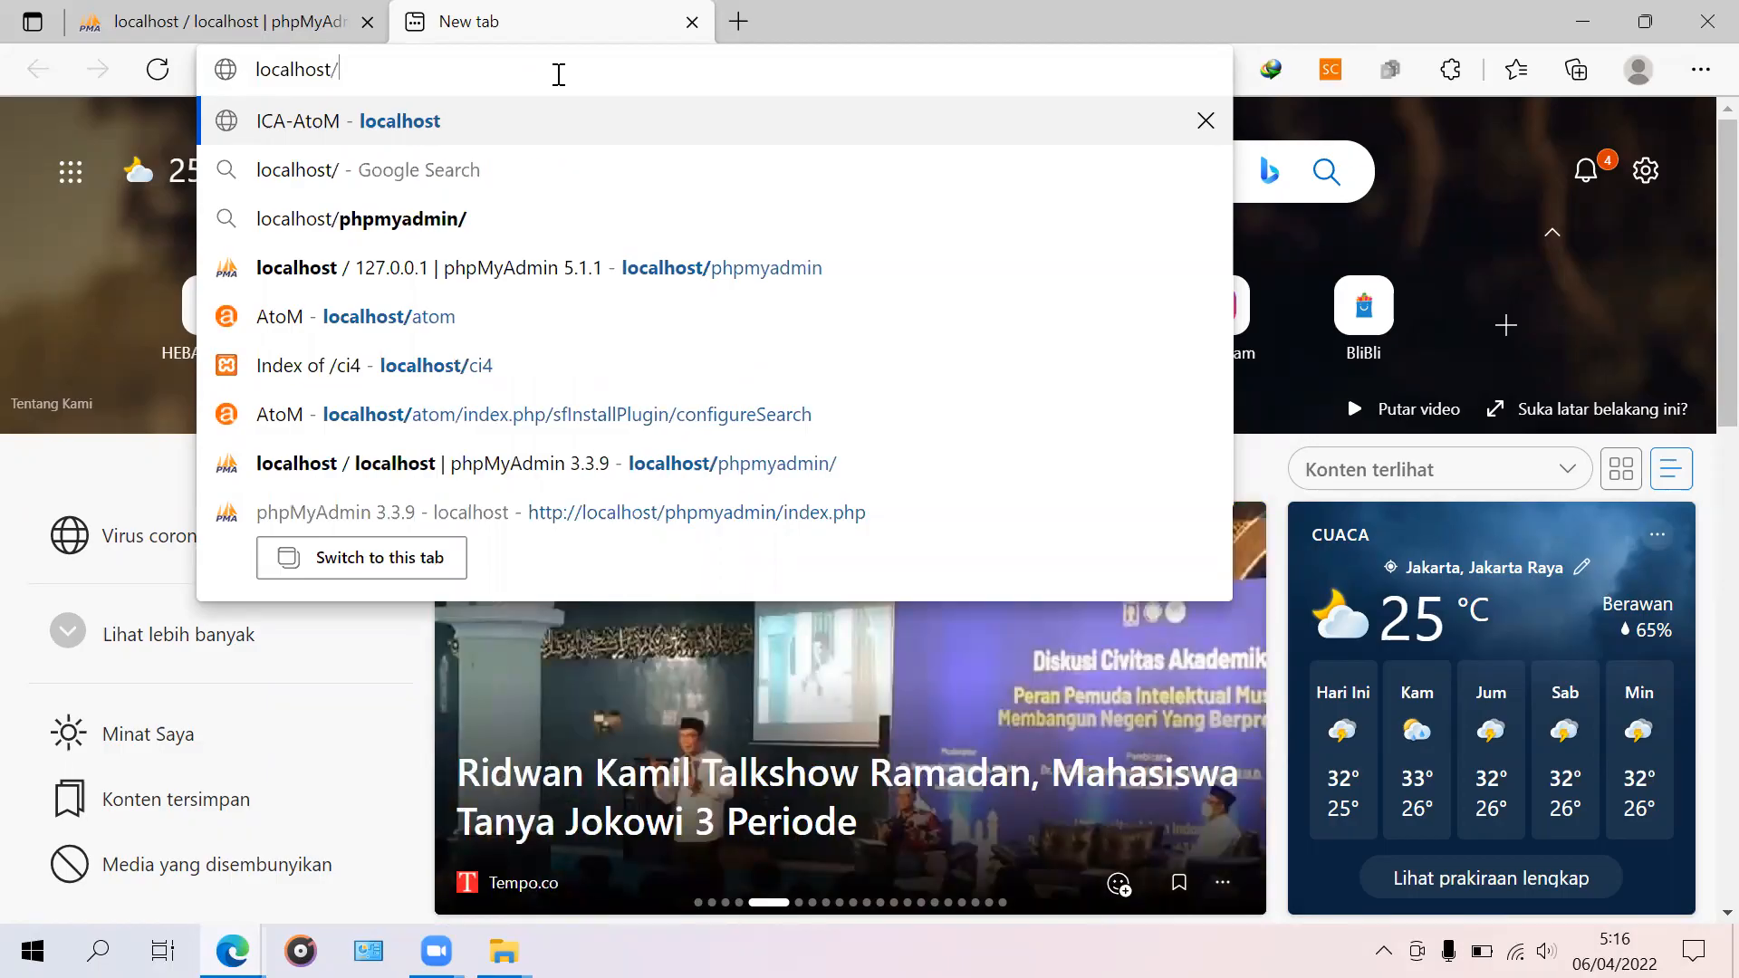
text(at)
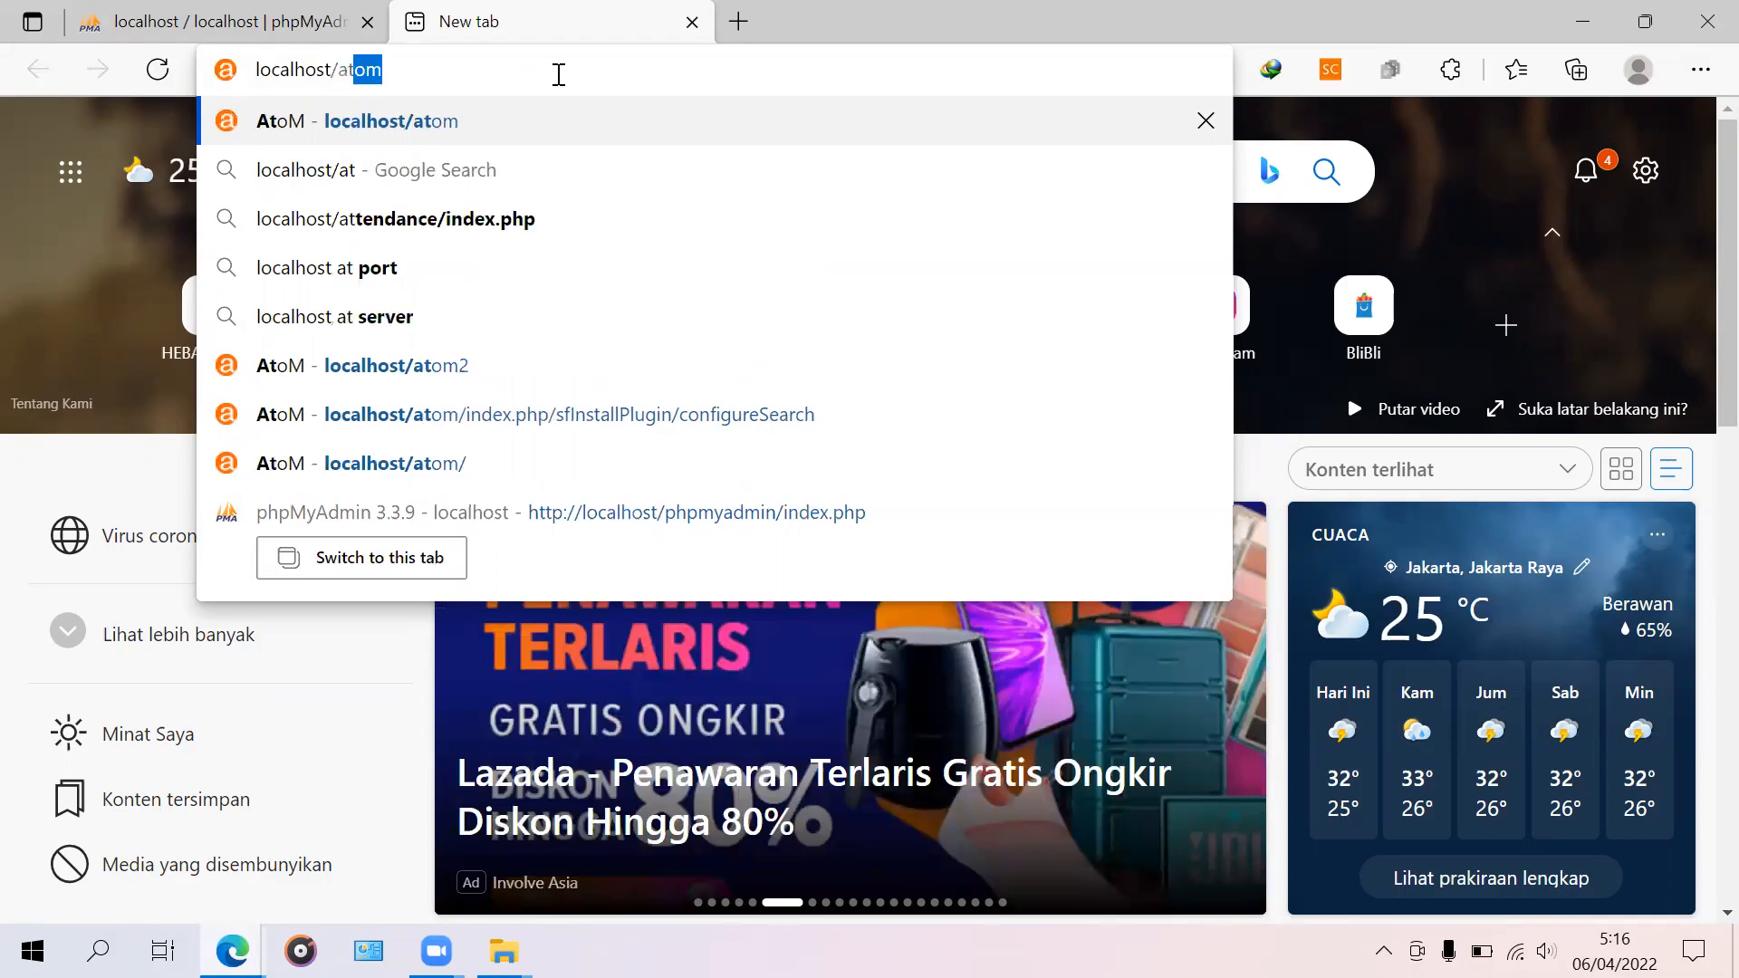
key(BackSpace)
key(BackSpace)
key(BackSpace)
key(BackSpace)
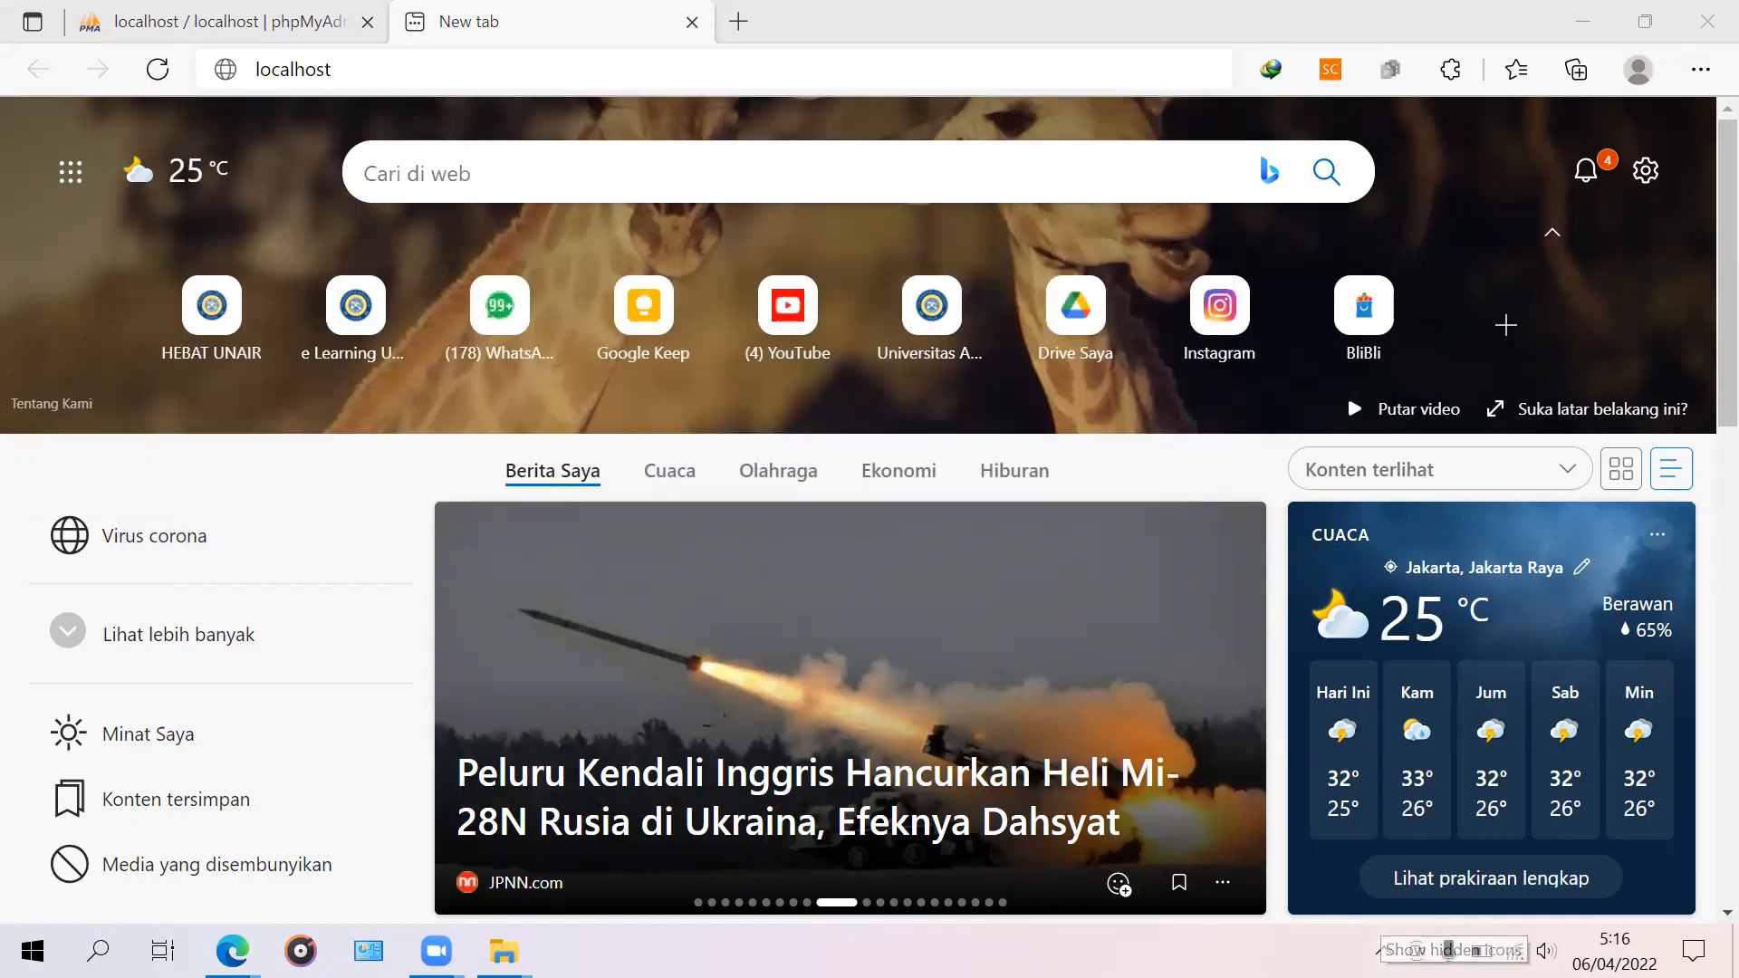
click(1382, 950)
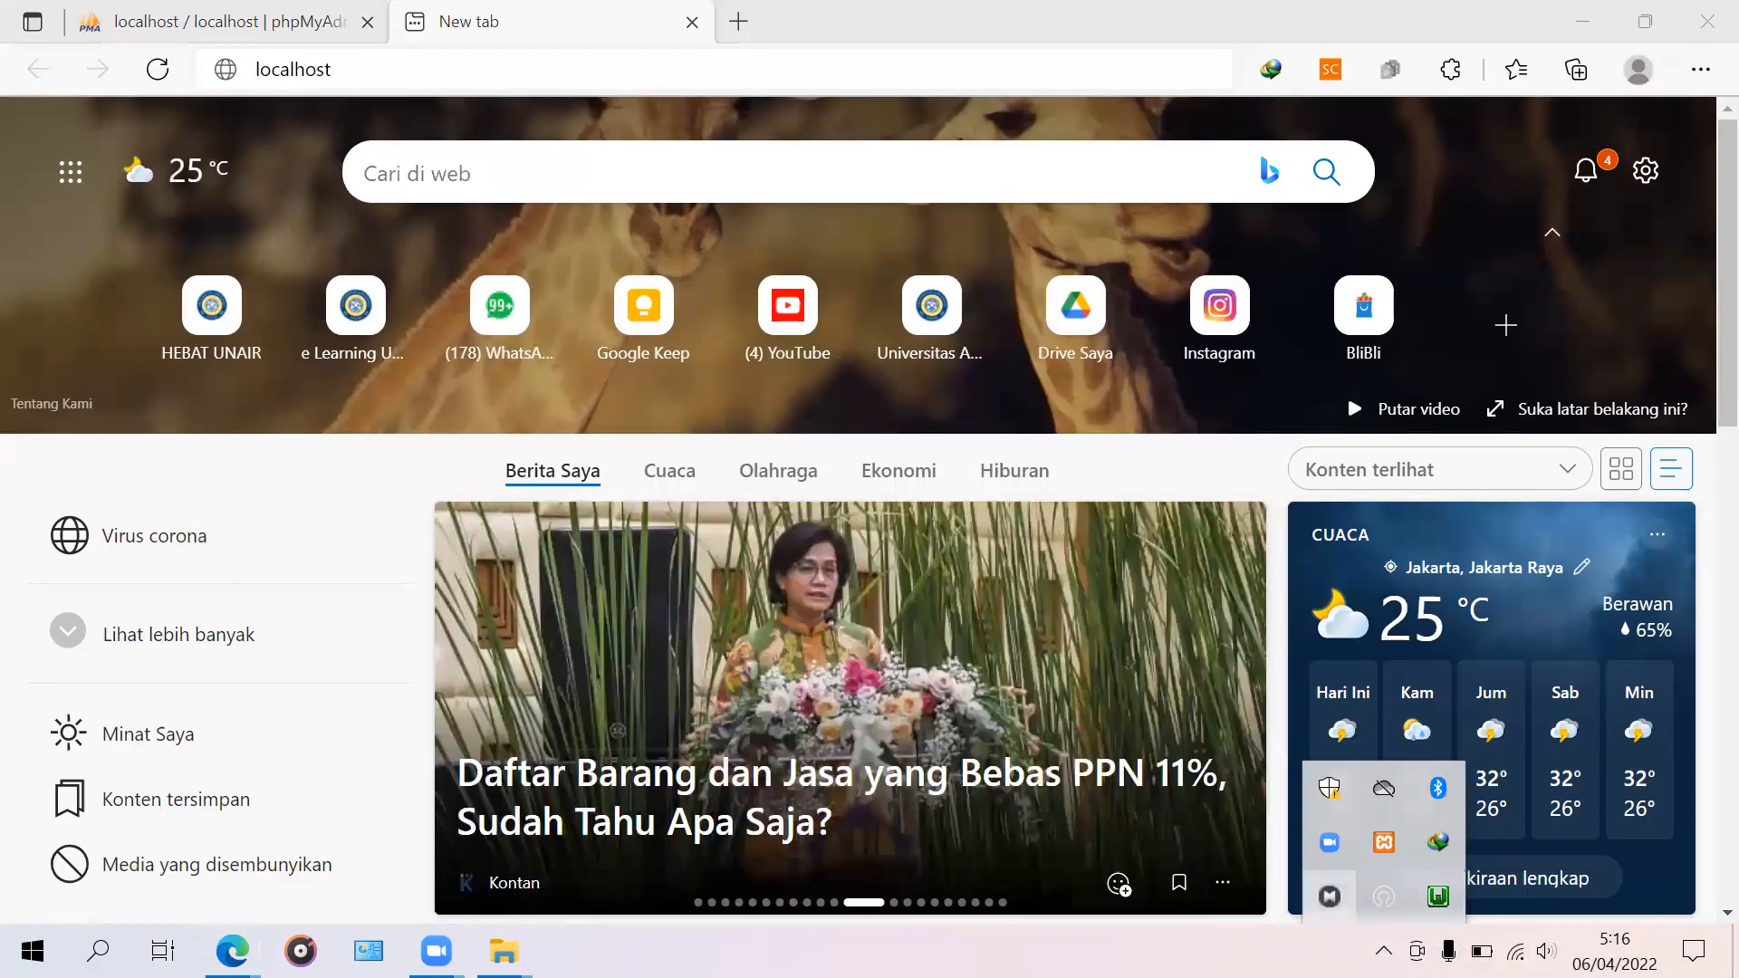
click(1437, 897)
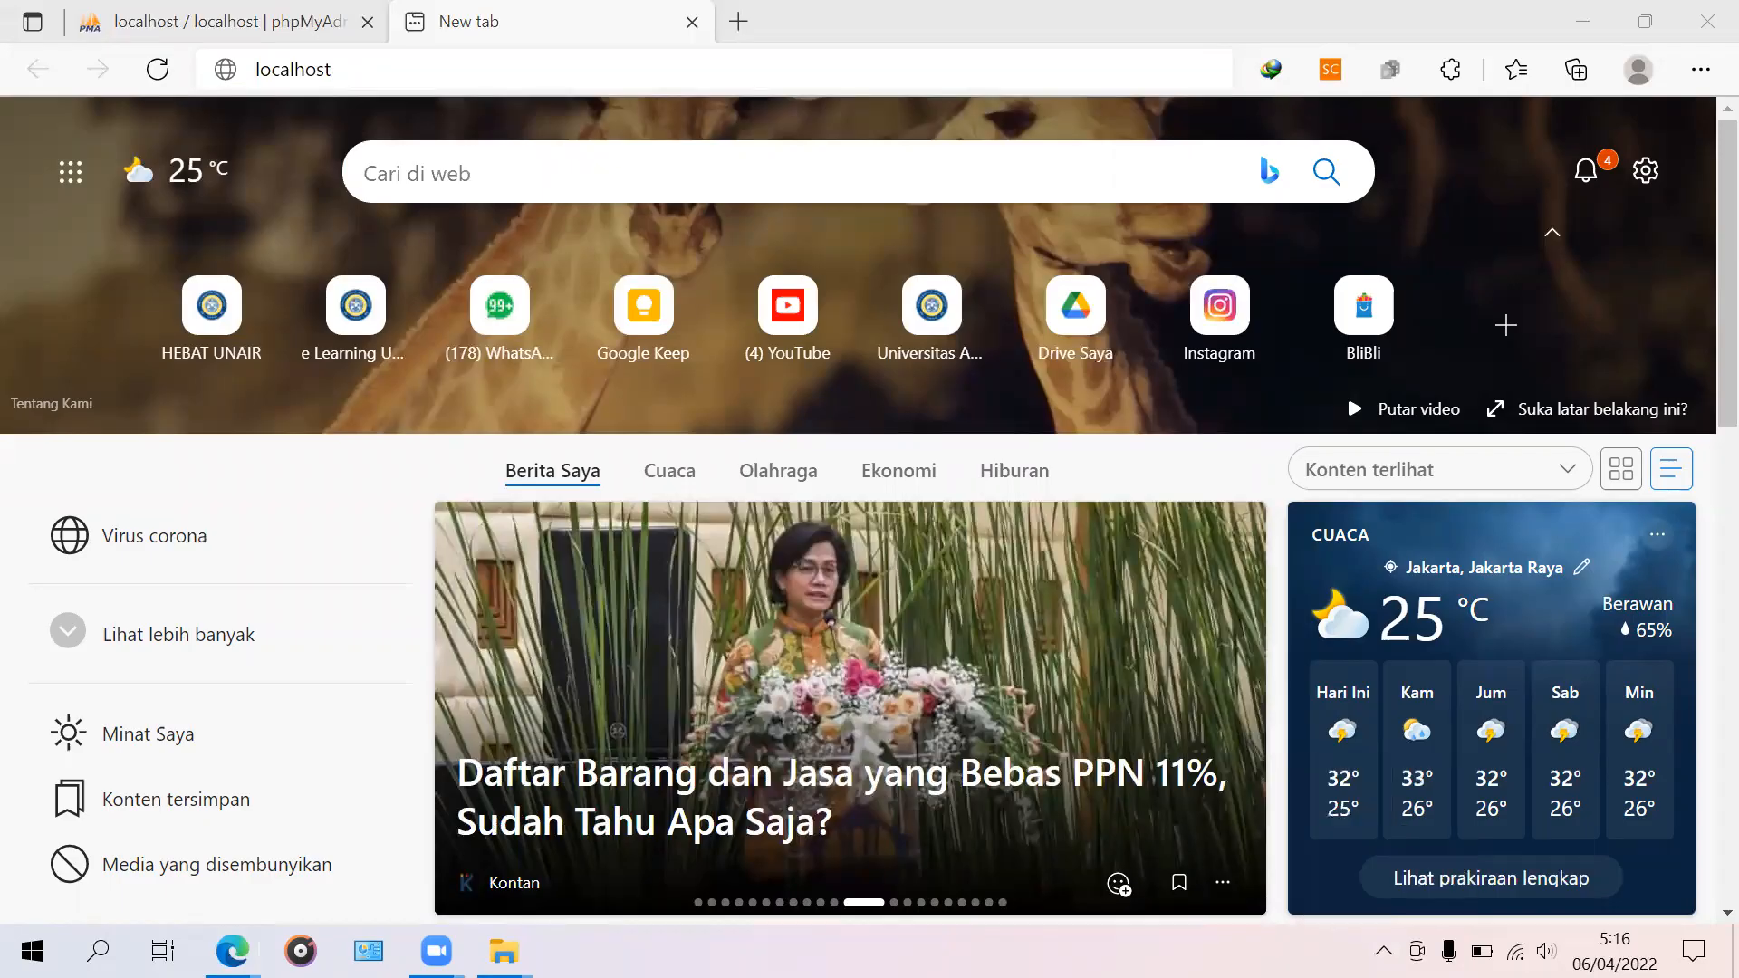
click(1383, 950)
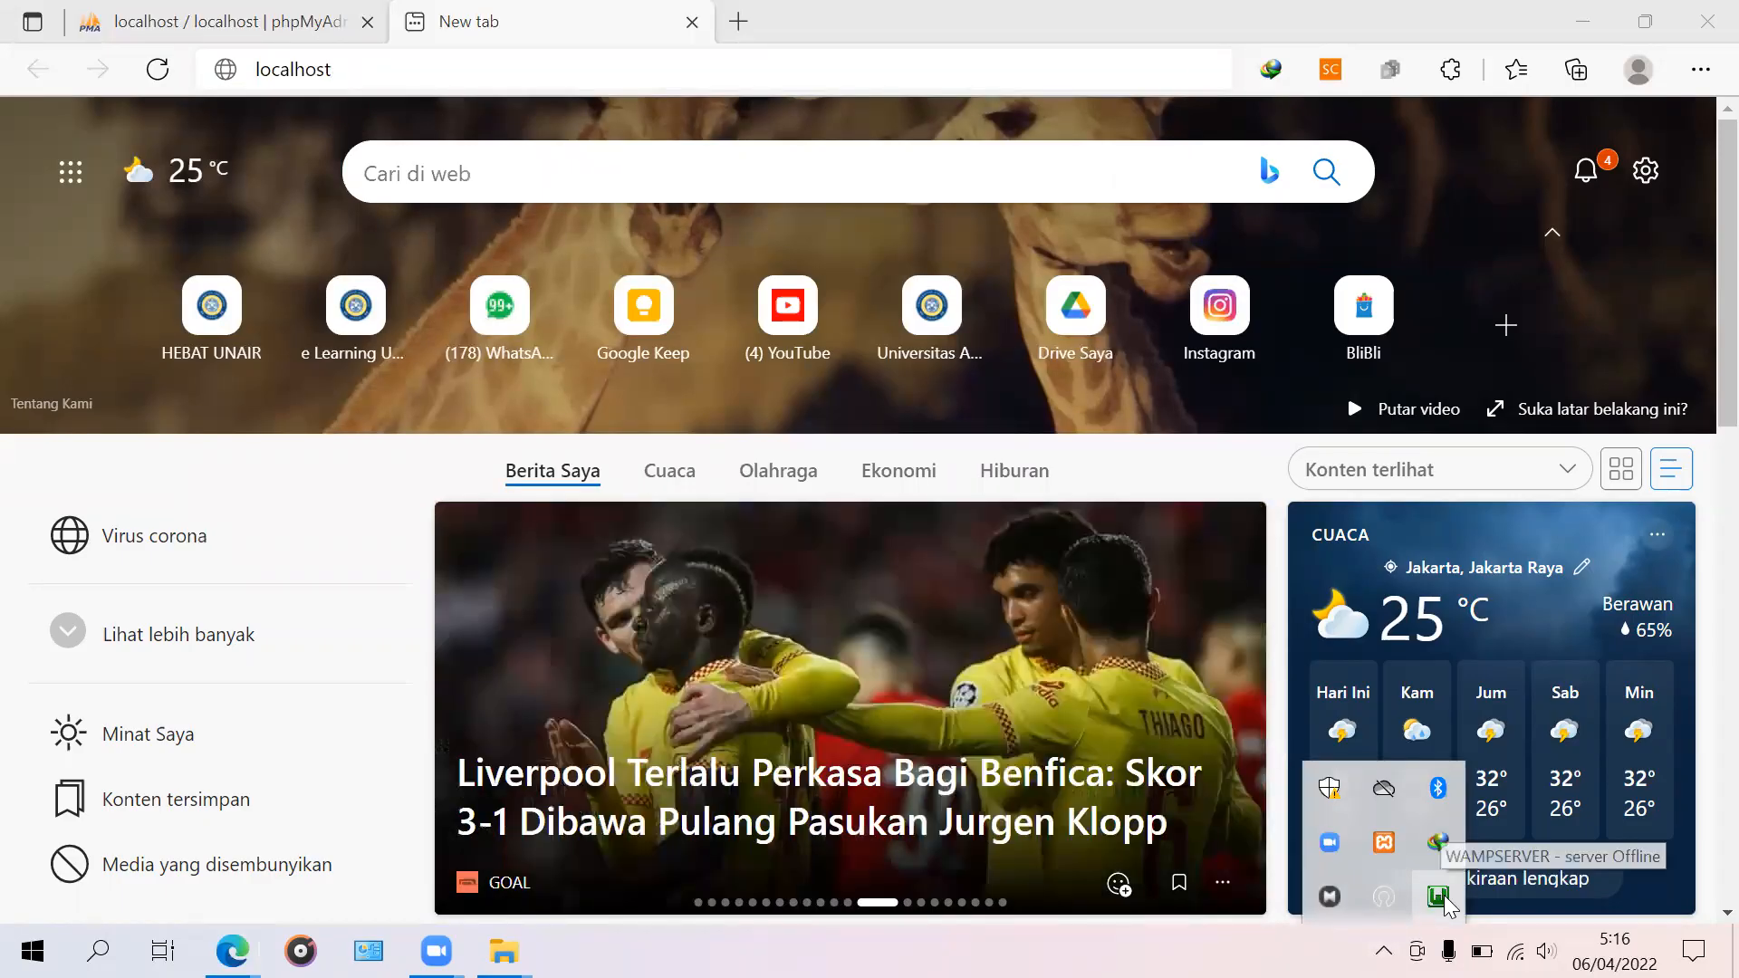
click(1436, 892)
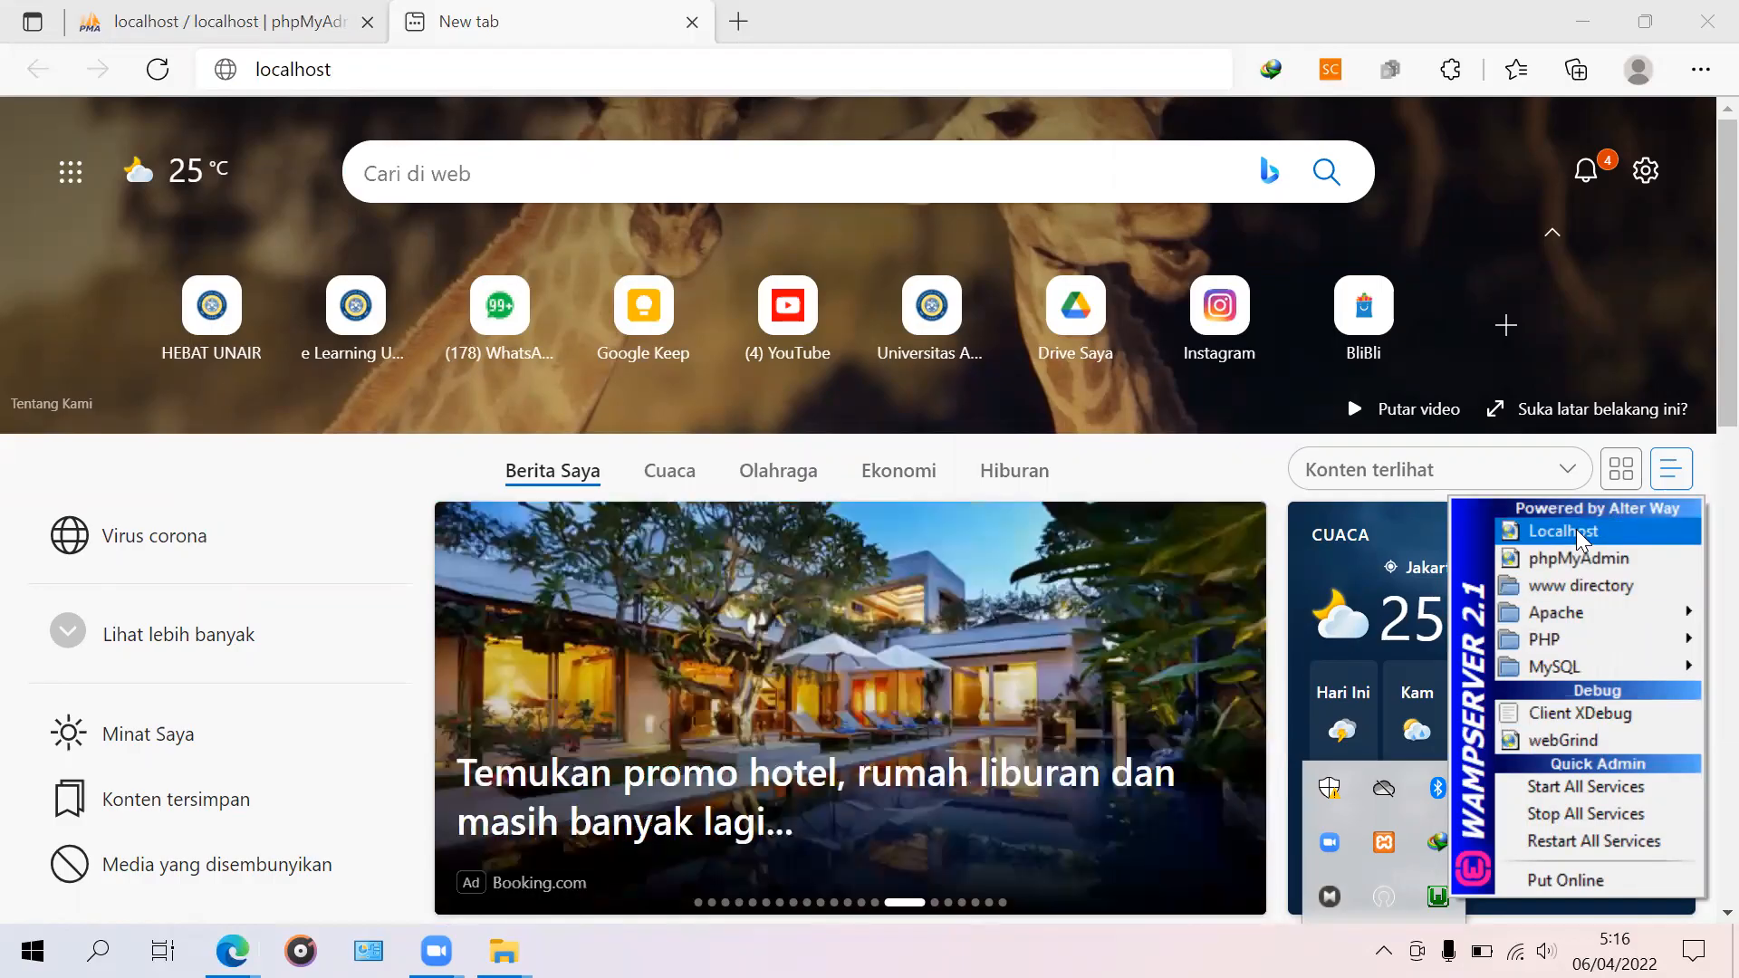
click(1576, 529)
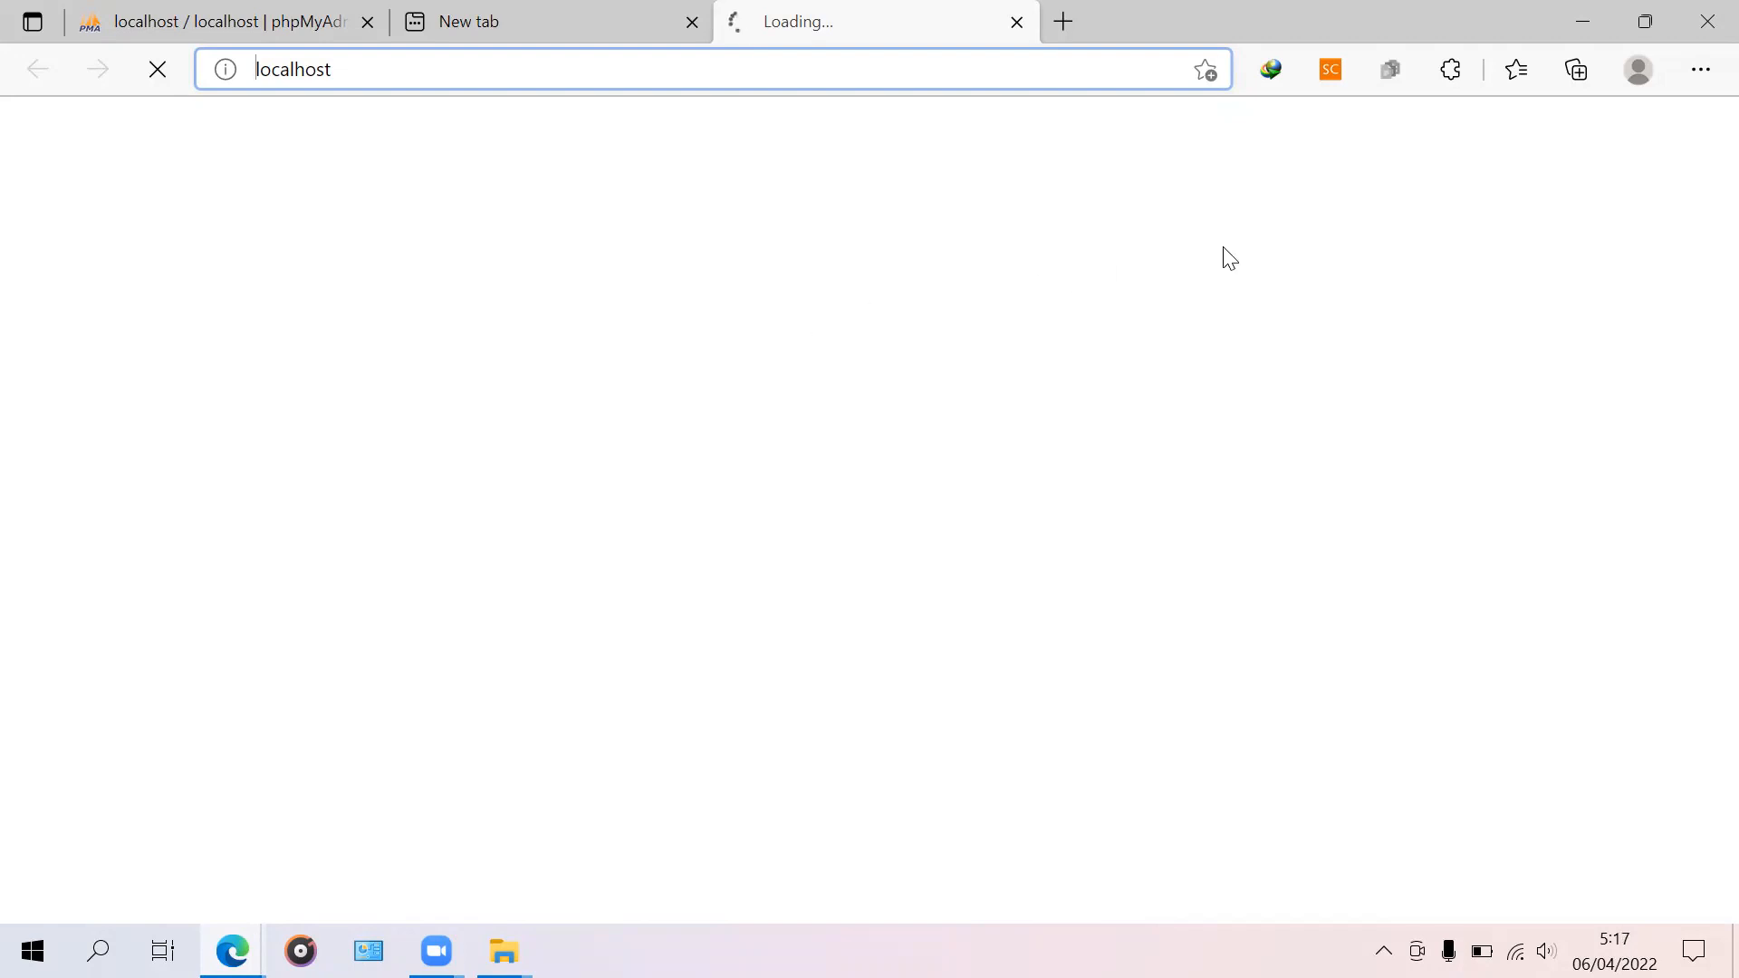
Step: Reload the failing installer until ICA-AtoM's System checks page appears, flagging only xsl
click(1435, 155)
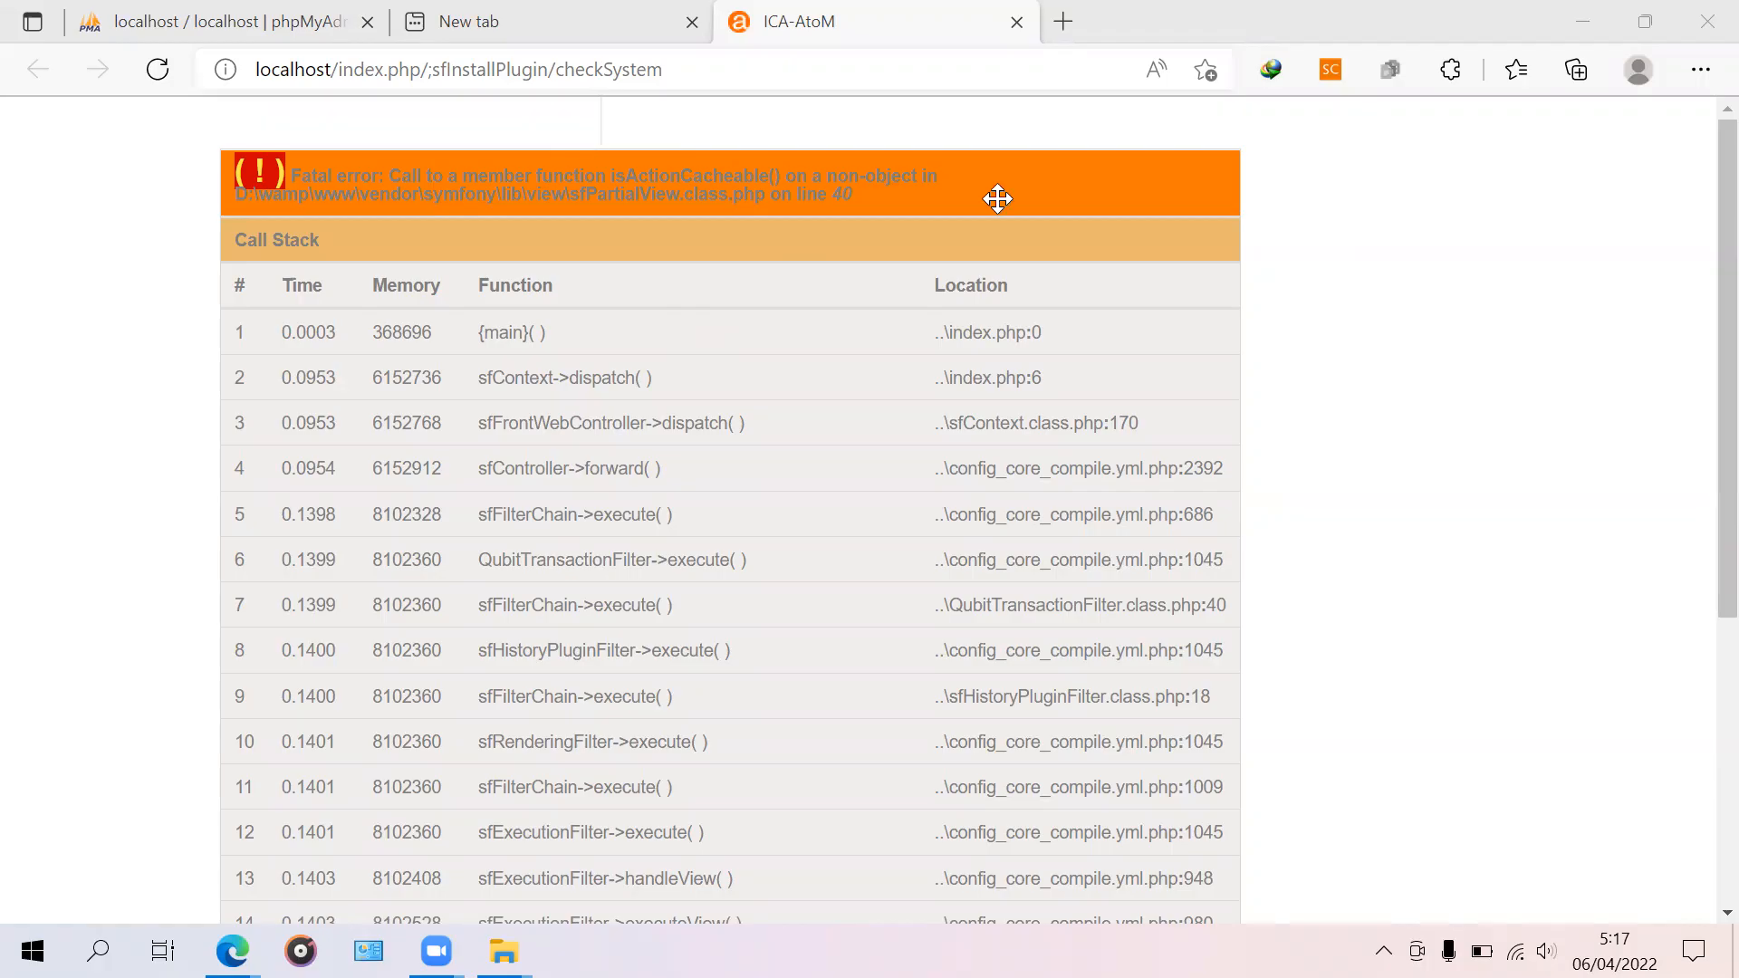
click(155, 74)
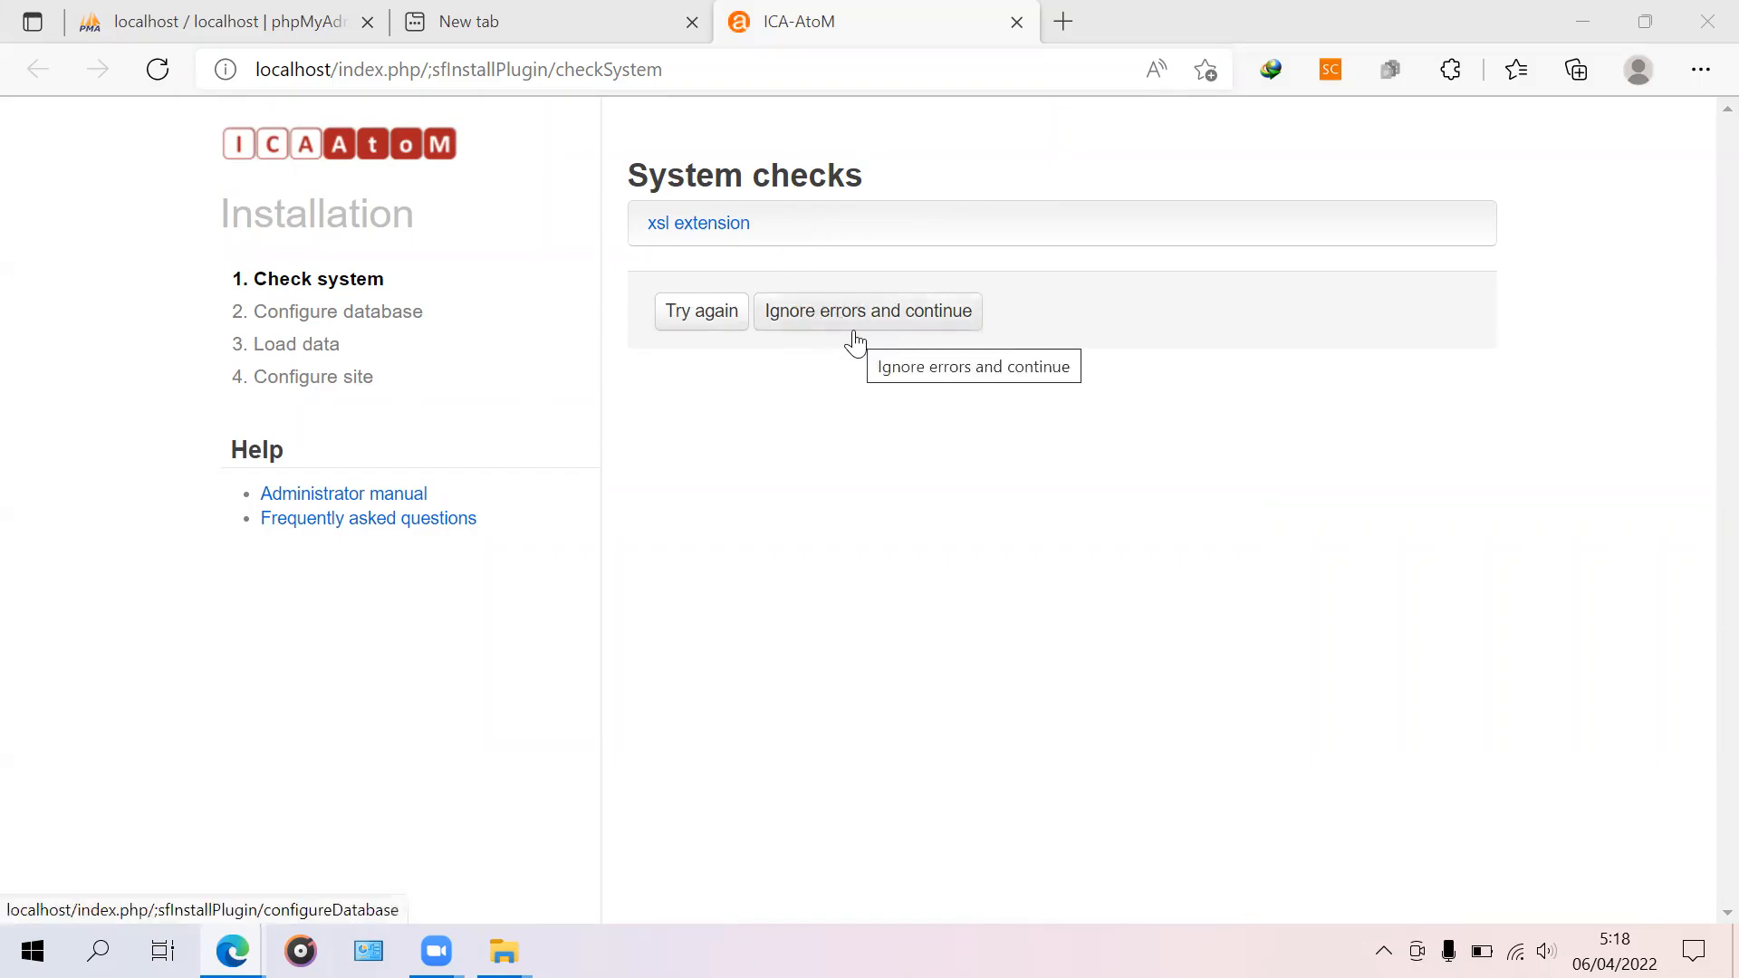
Step: Skip the system check errors and submit database atom, user root, with no password
click(906, 331)
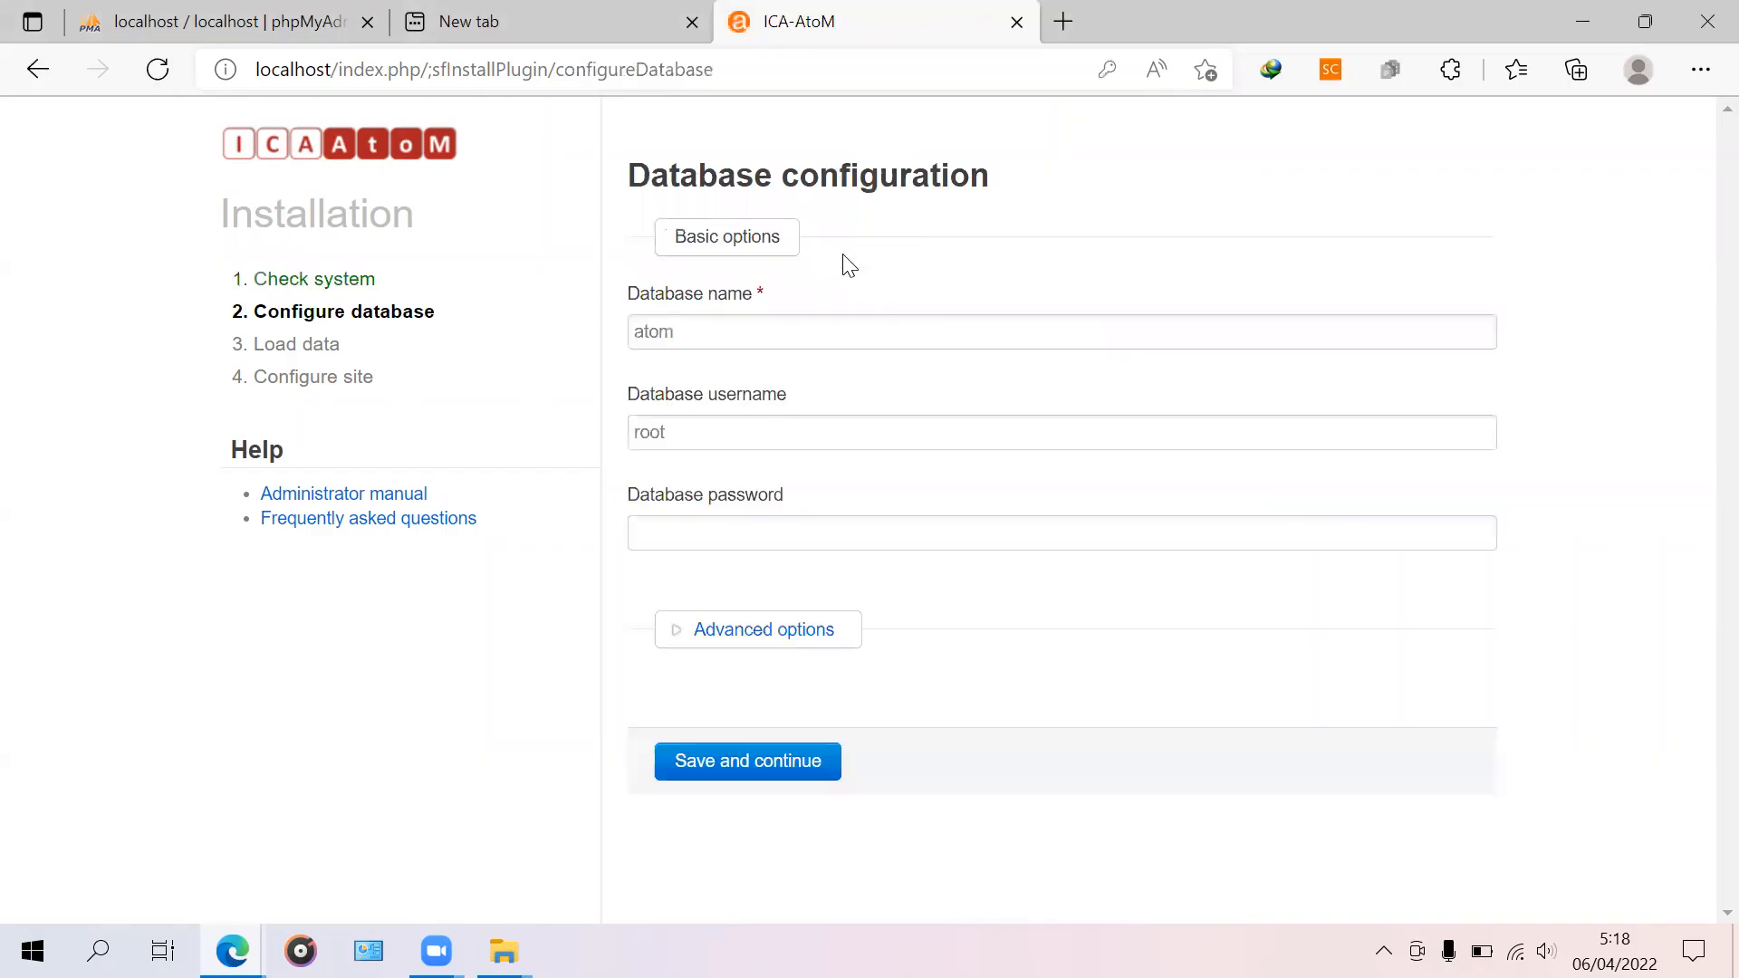
click(756, 317)
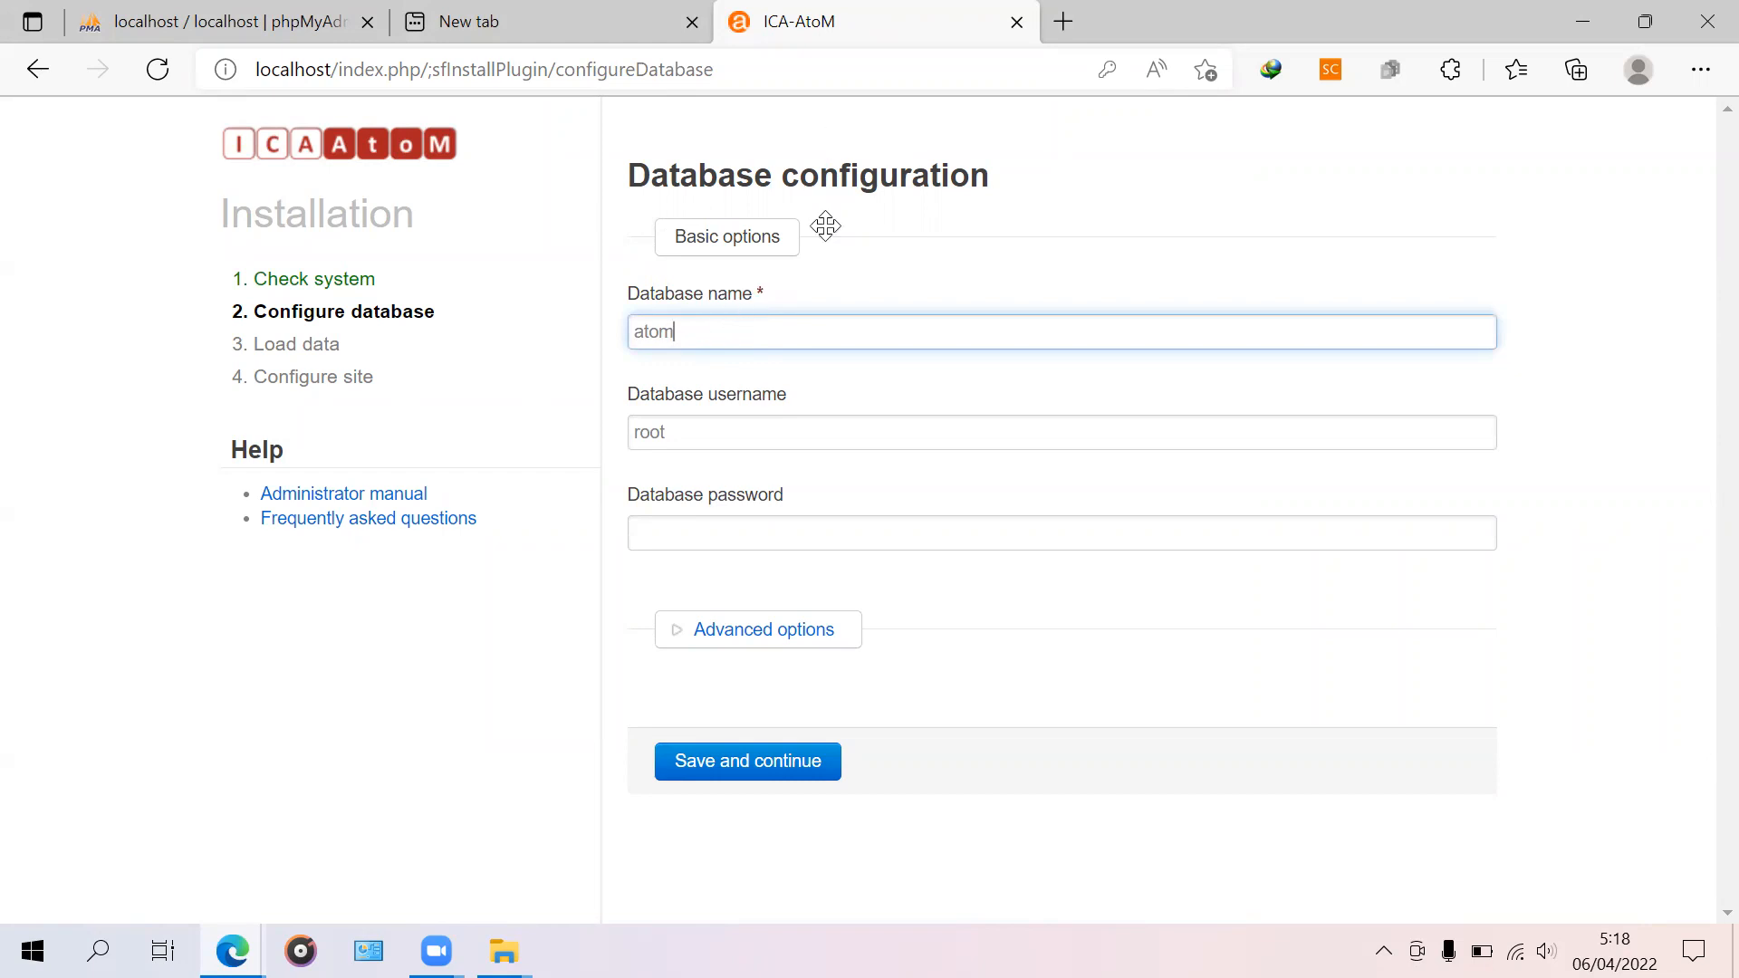
click(149, 20)
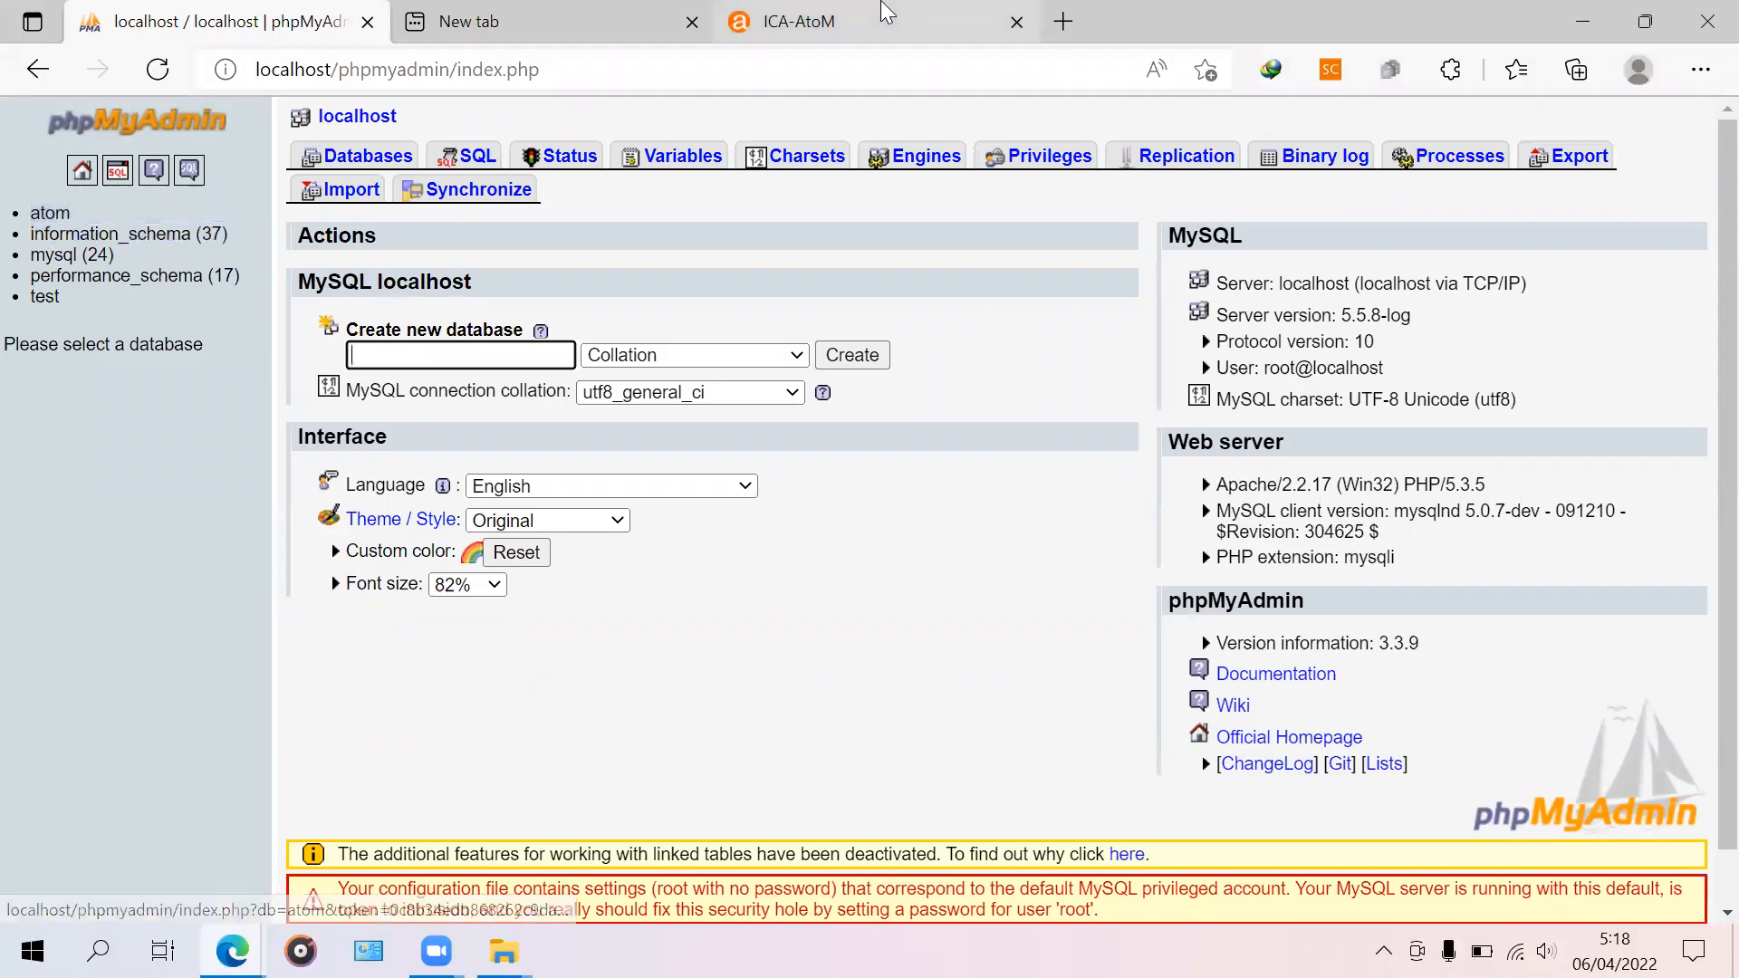
click(788, 21)
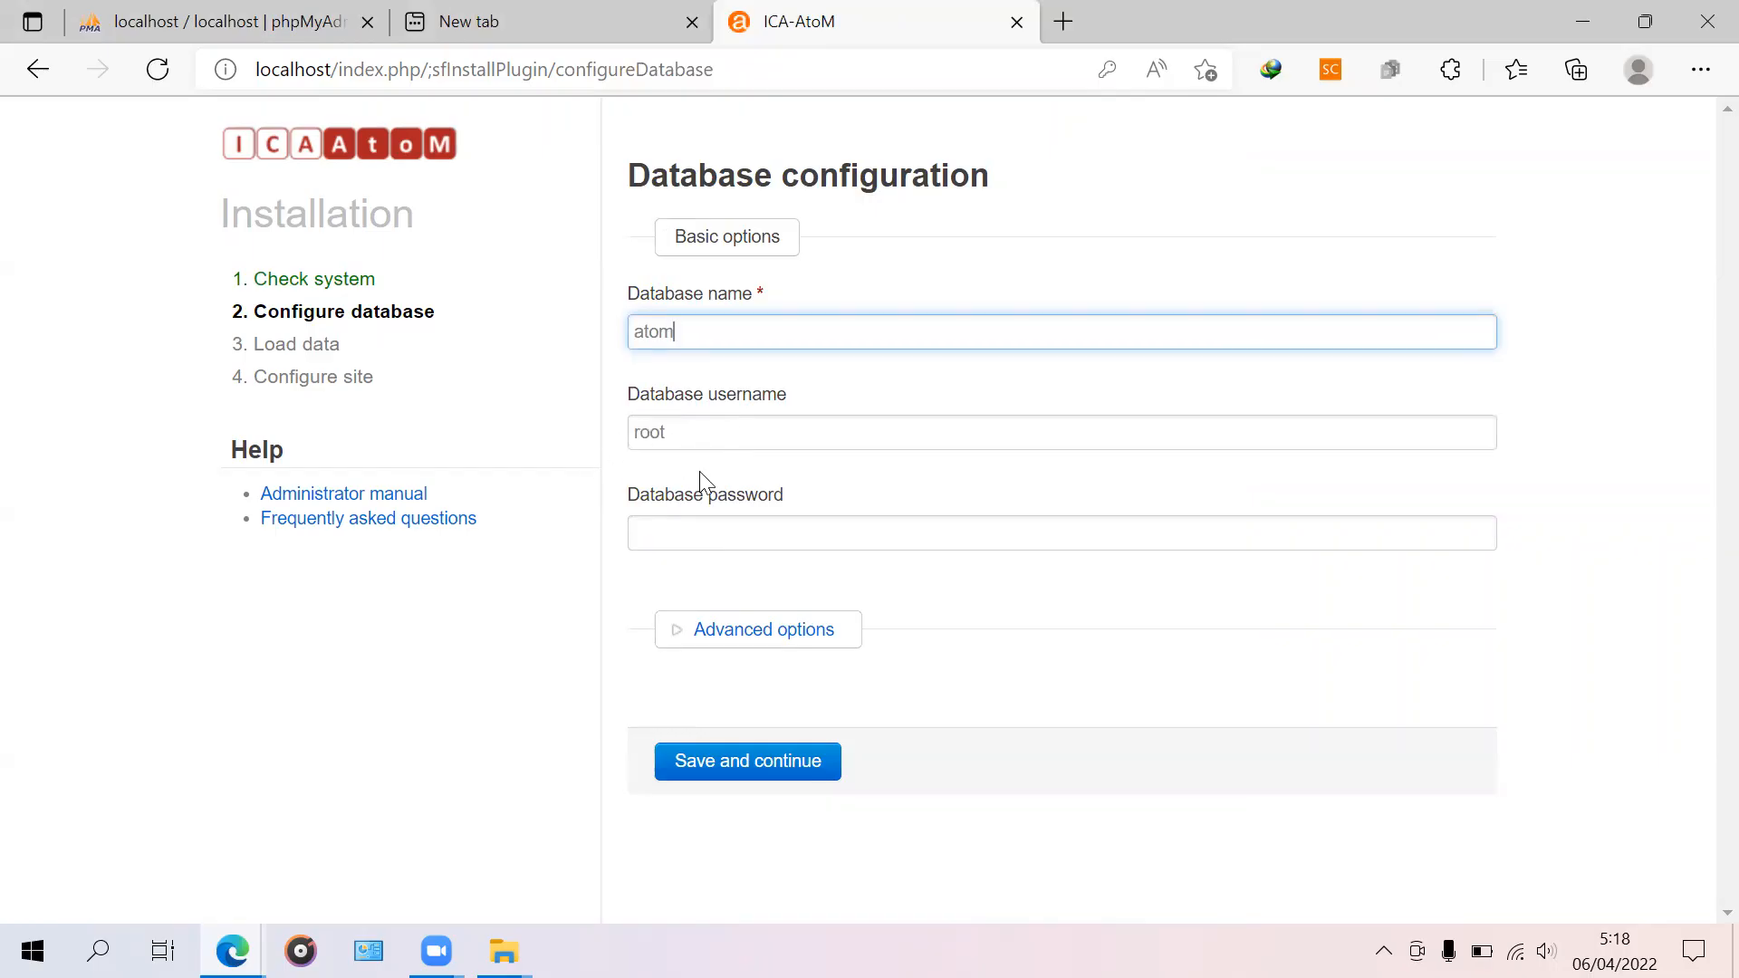
click(695, 545)
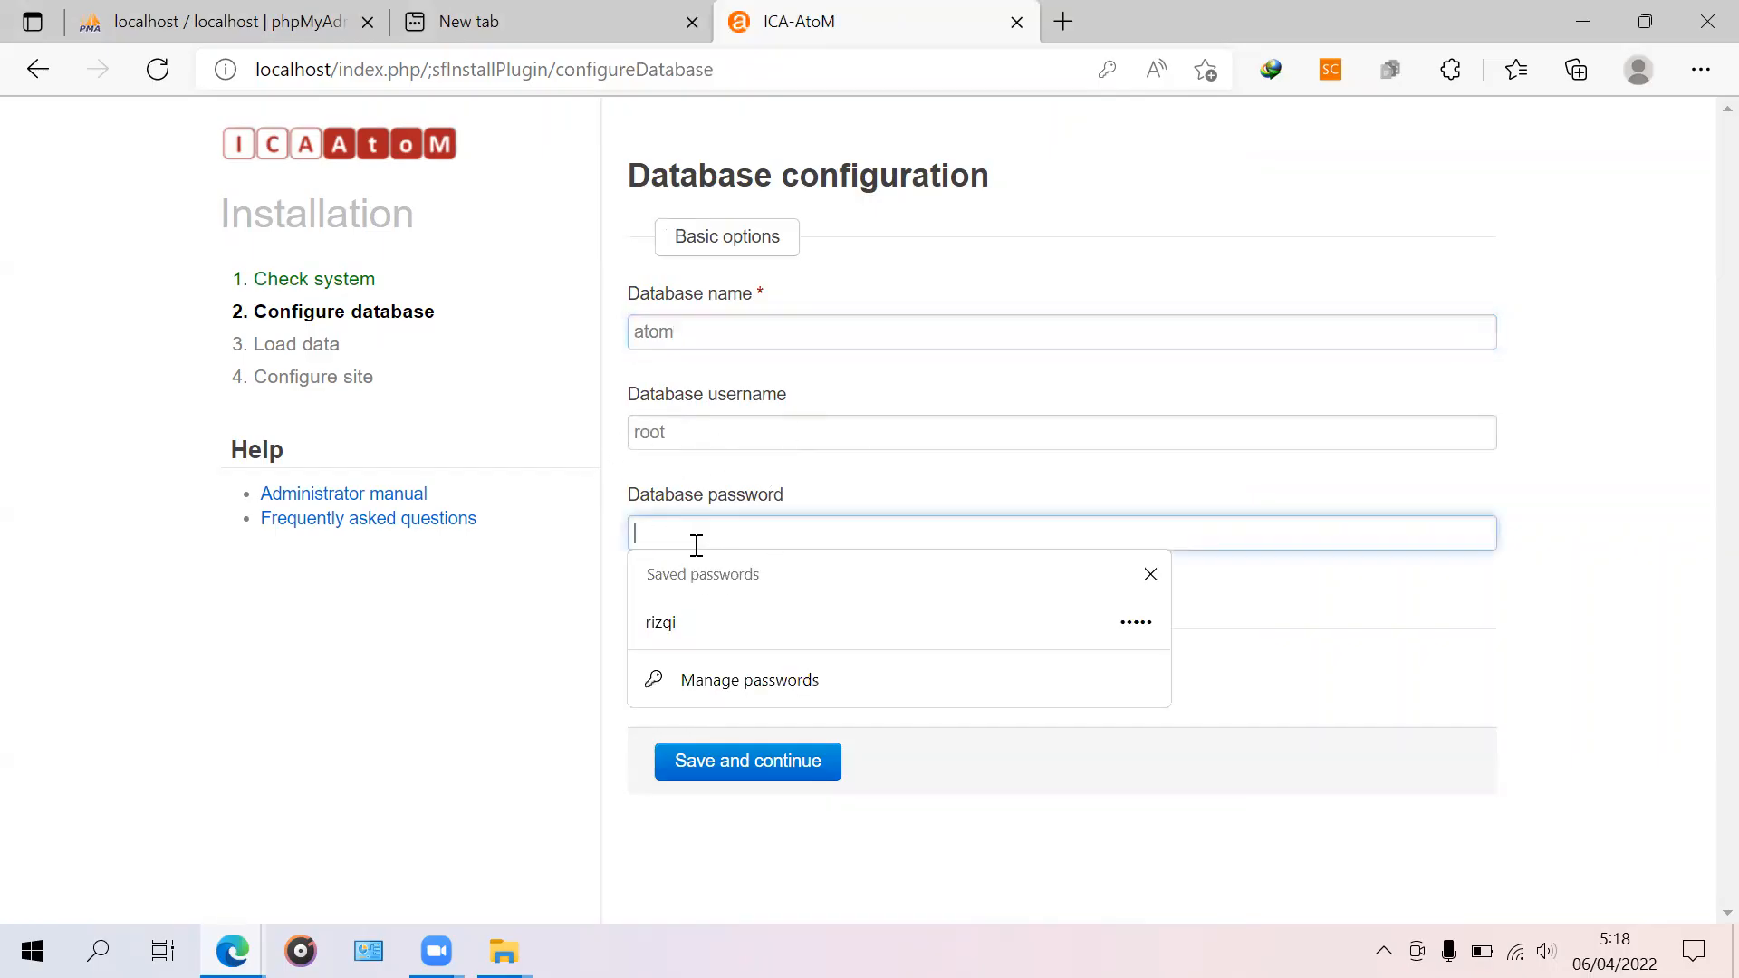
click(1486, 622)
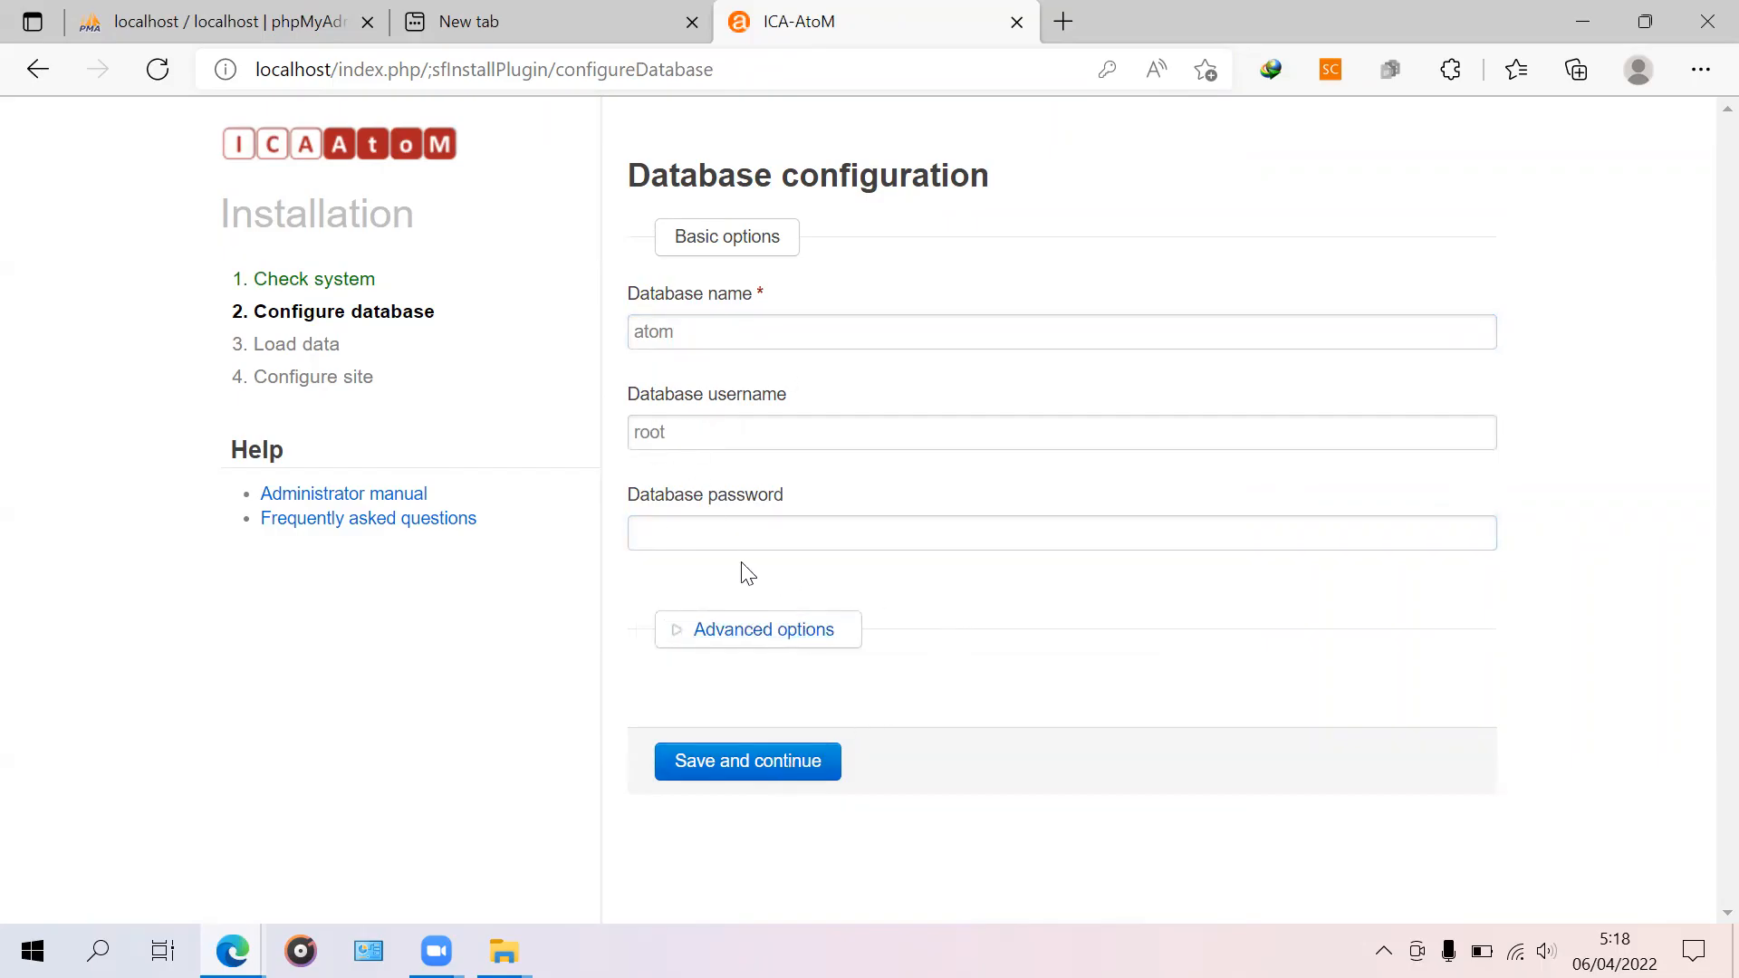
click(756, 533)
click(1226, 654)
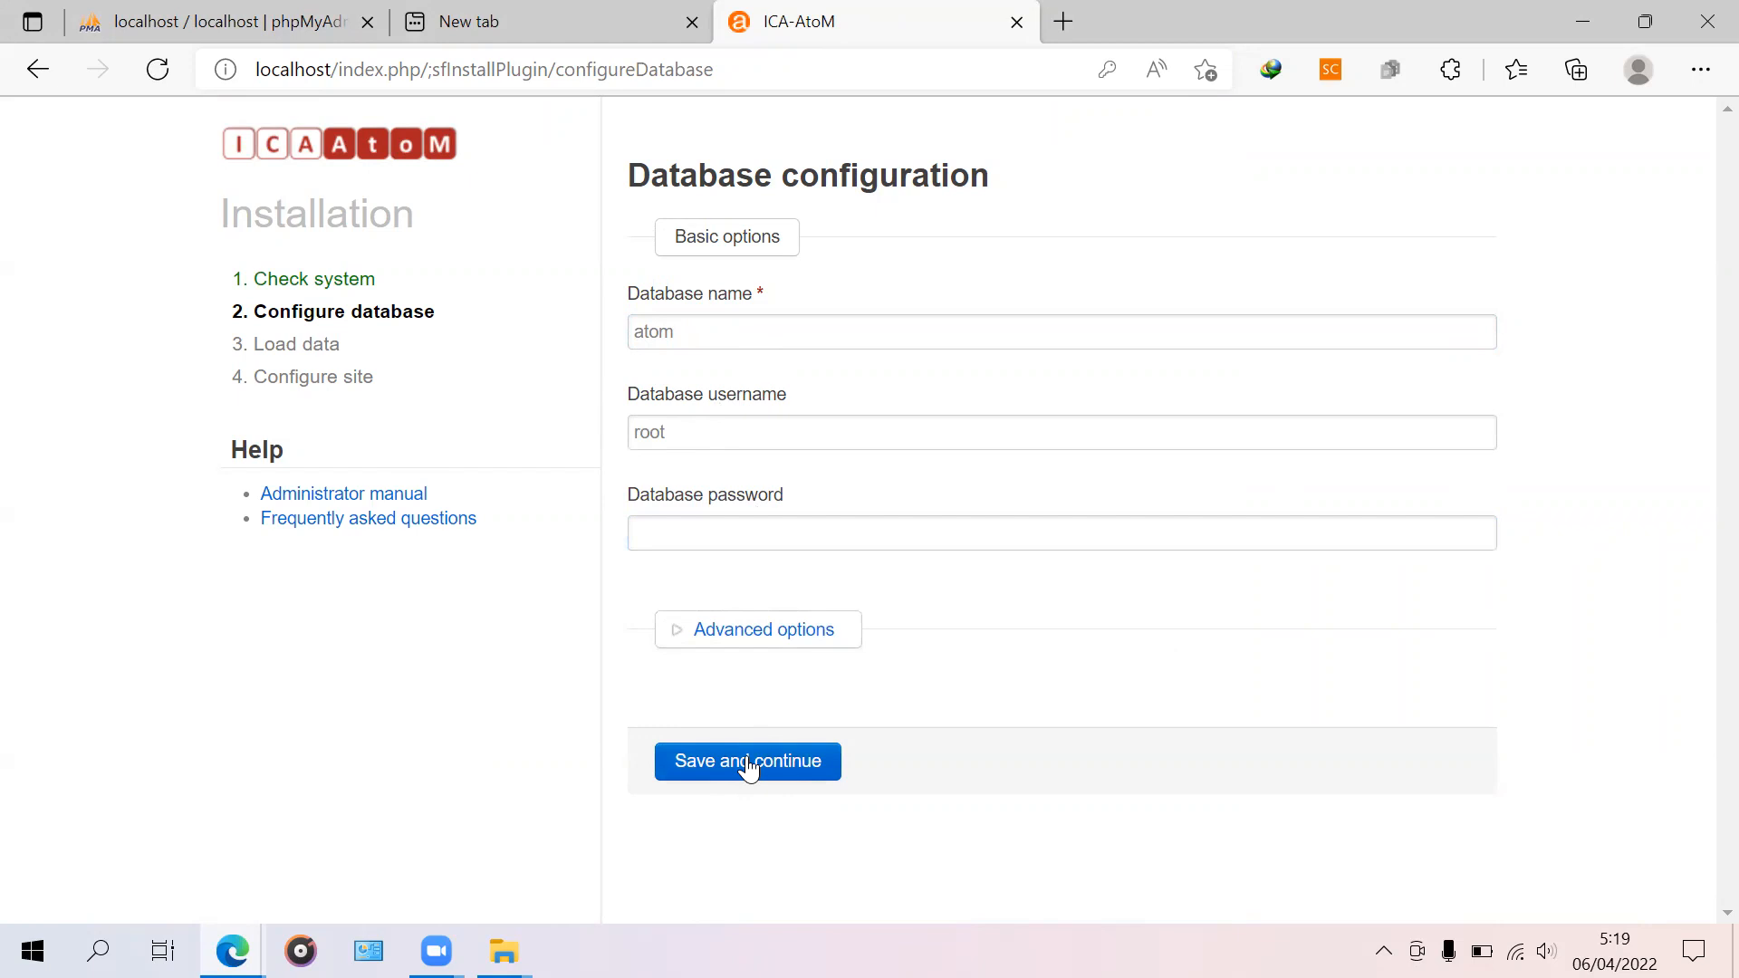
click(703, 766)
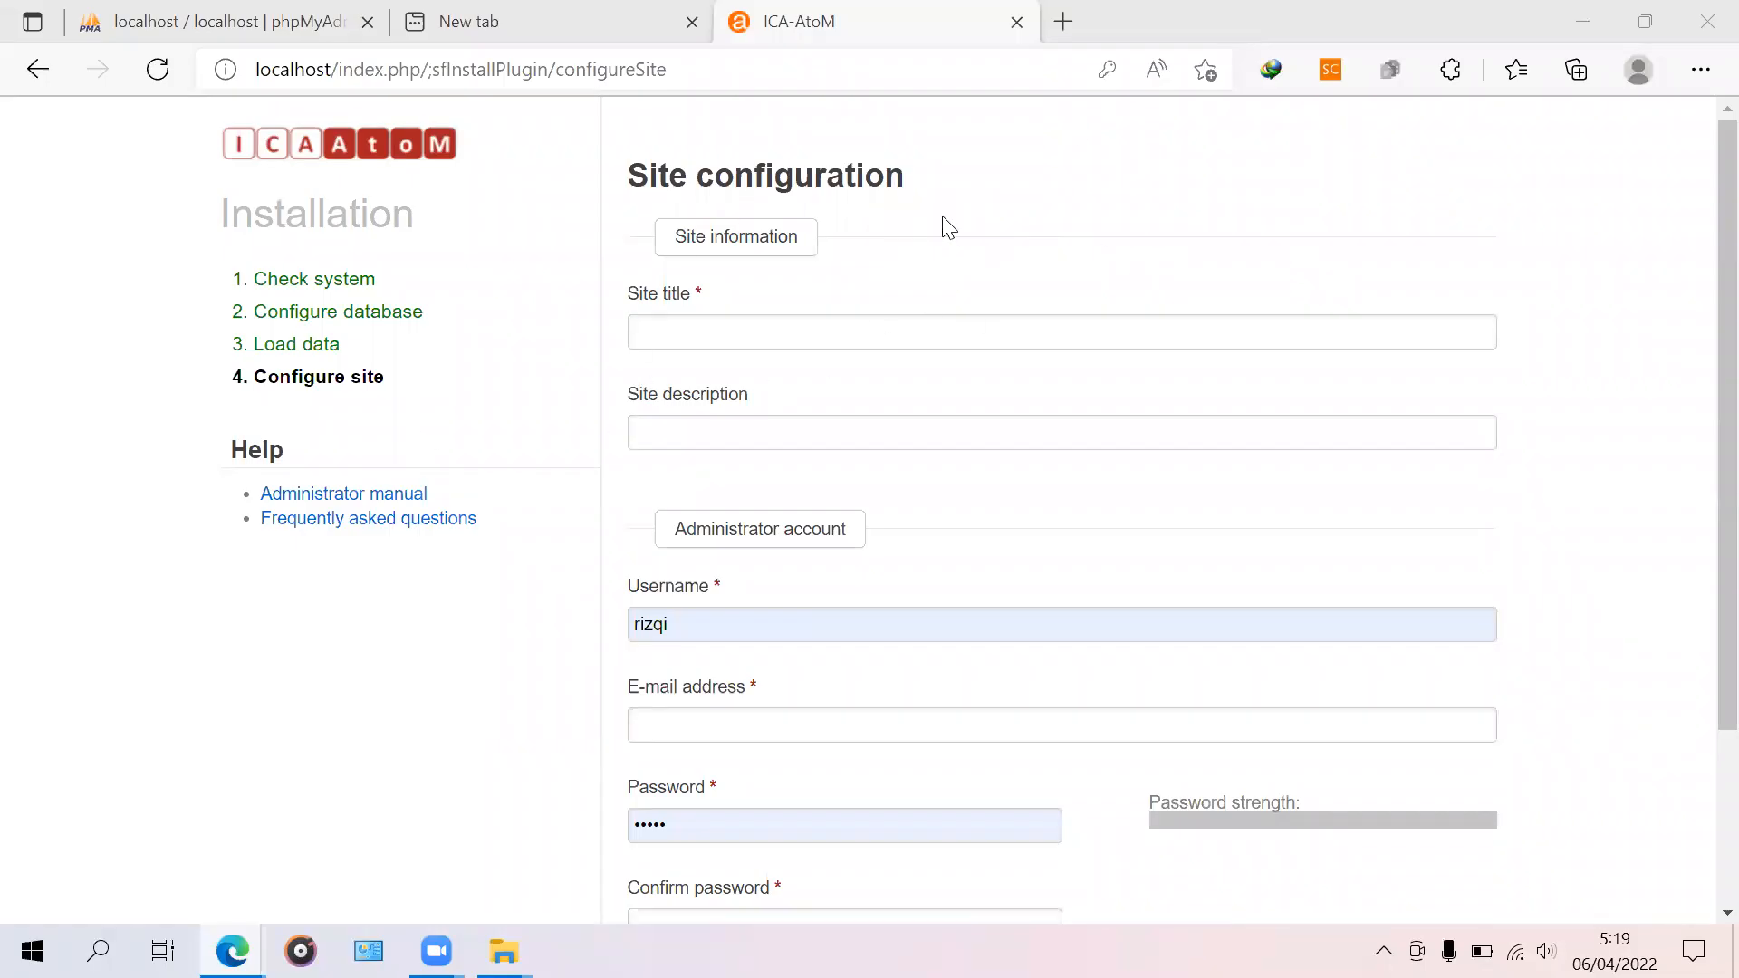
Step: Enter site title 'rizqi arsip' and description 'mengatasi masalah tanpa solusi'
click(751, 324)
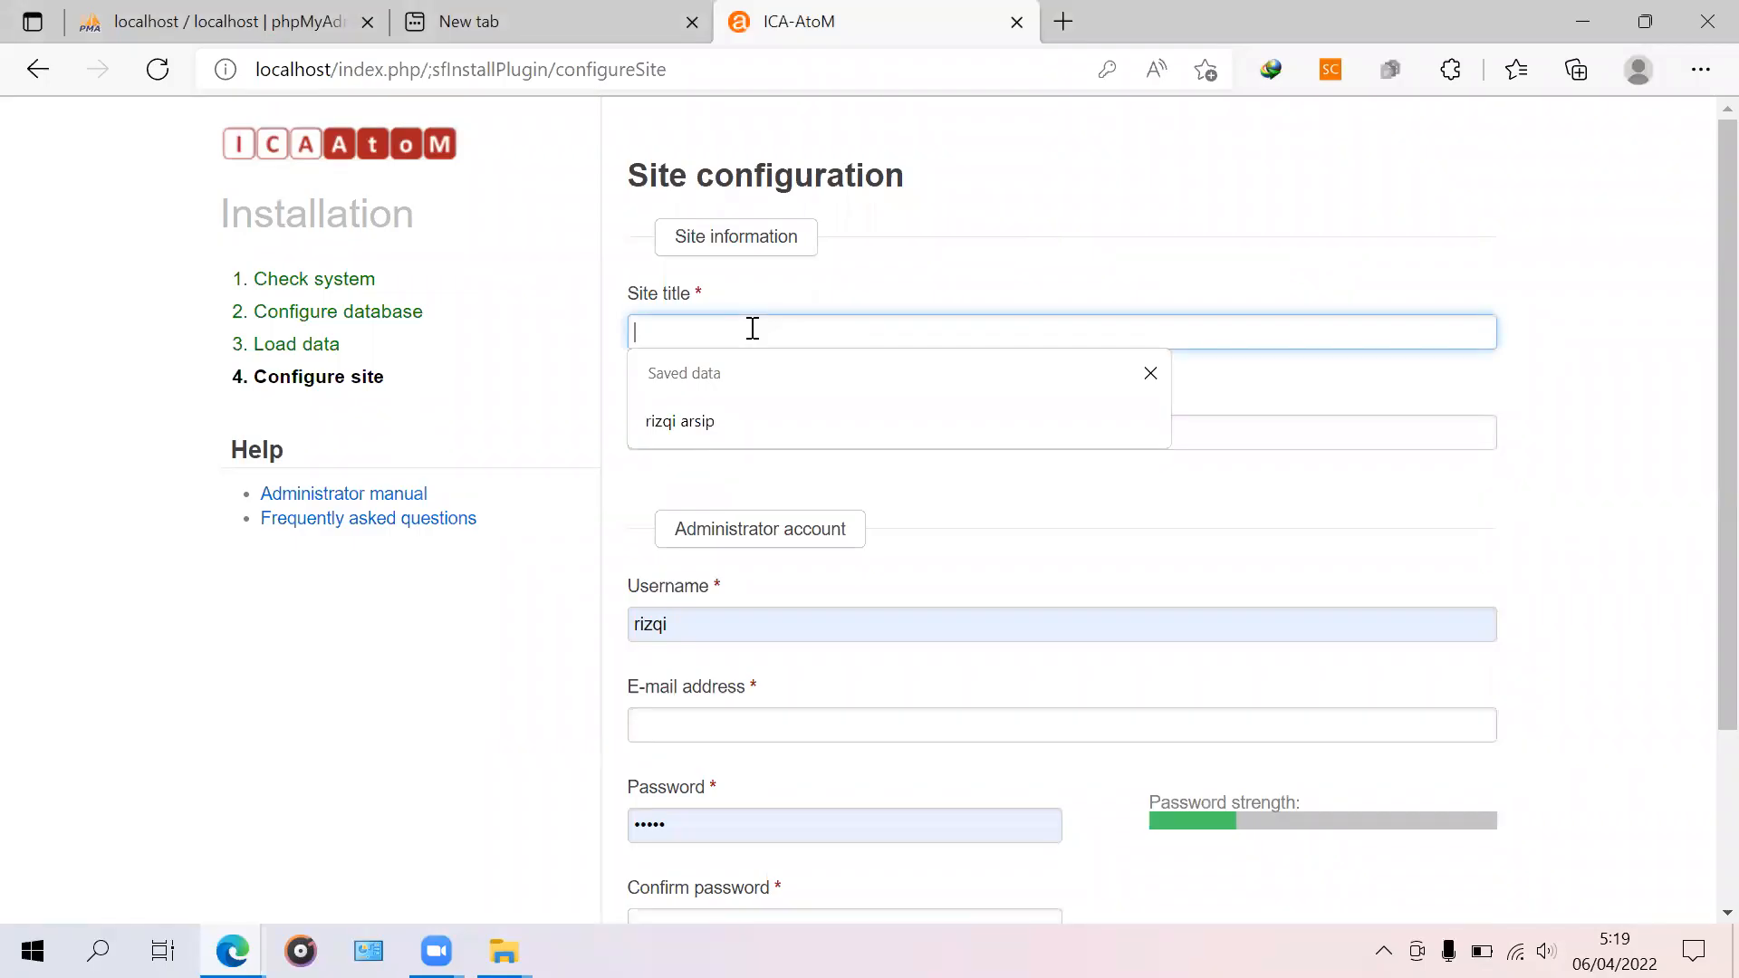
text(rizqi arsip)
click(1420, 524)
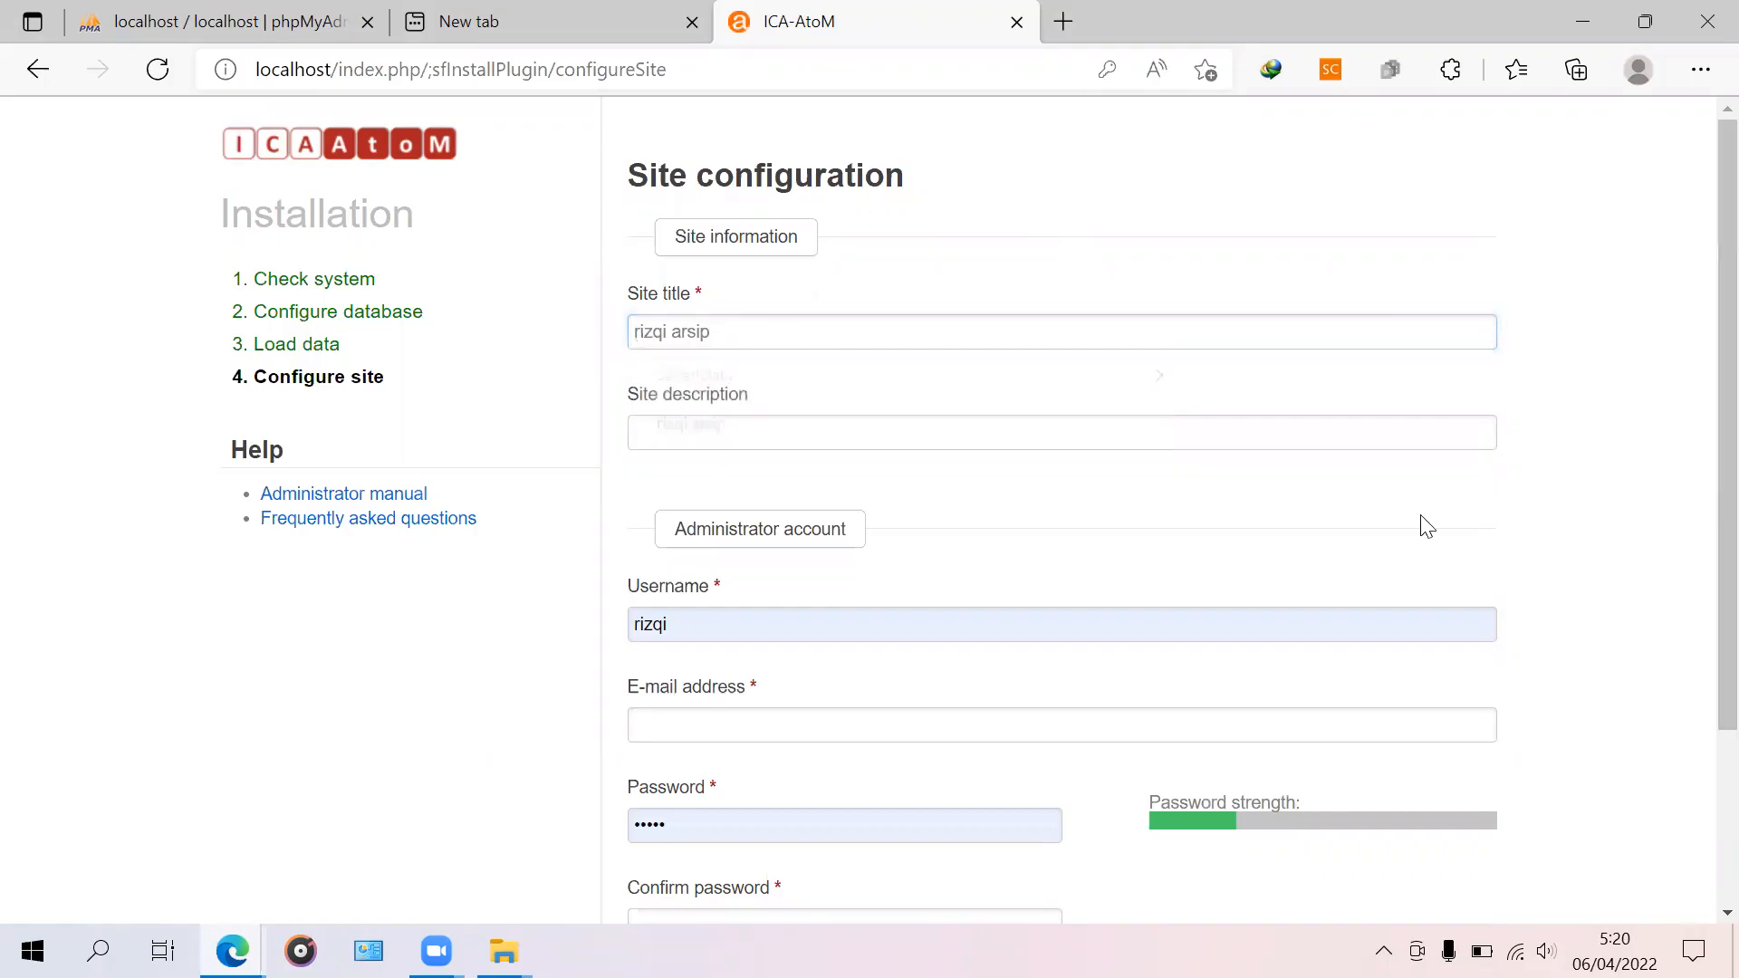
click(694, 429)
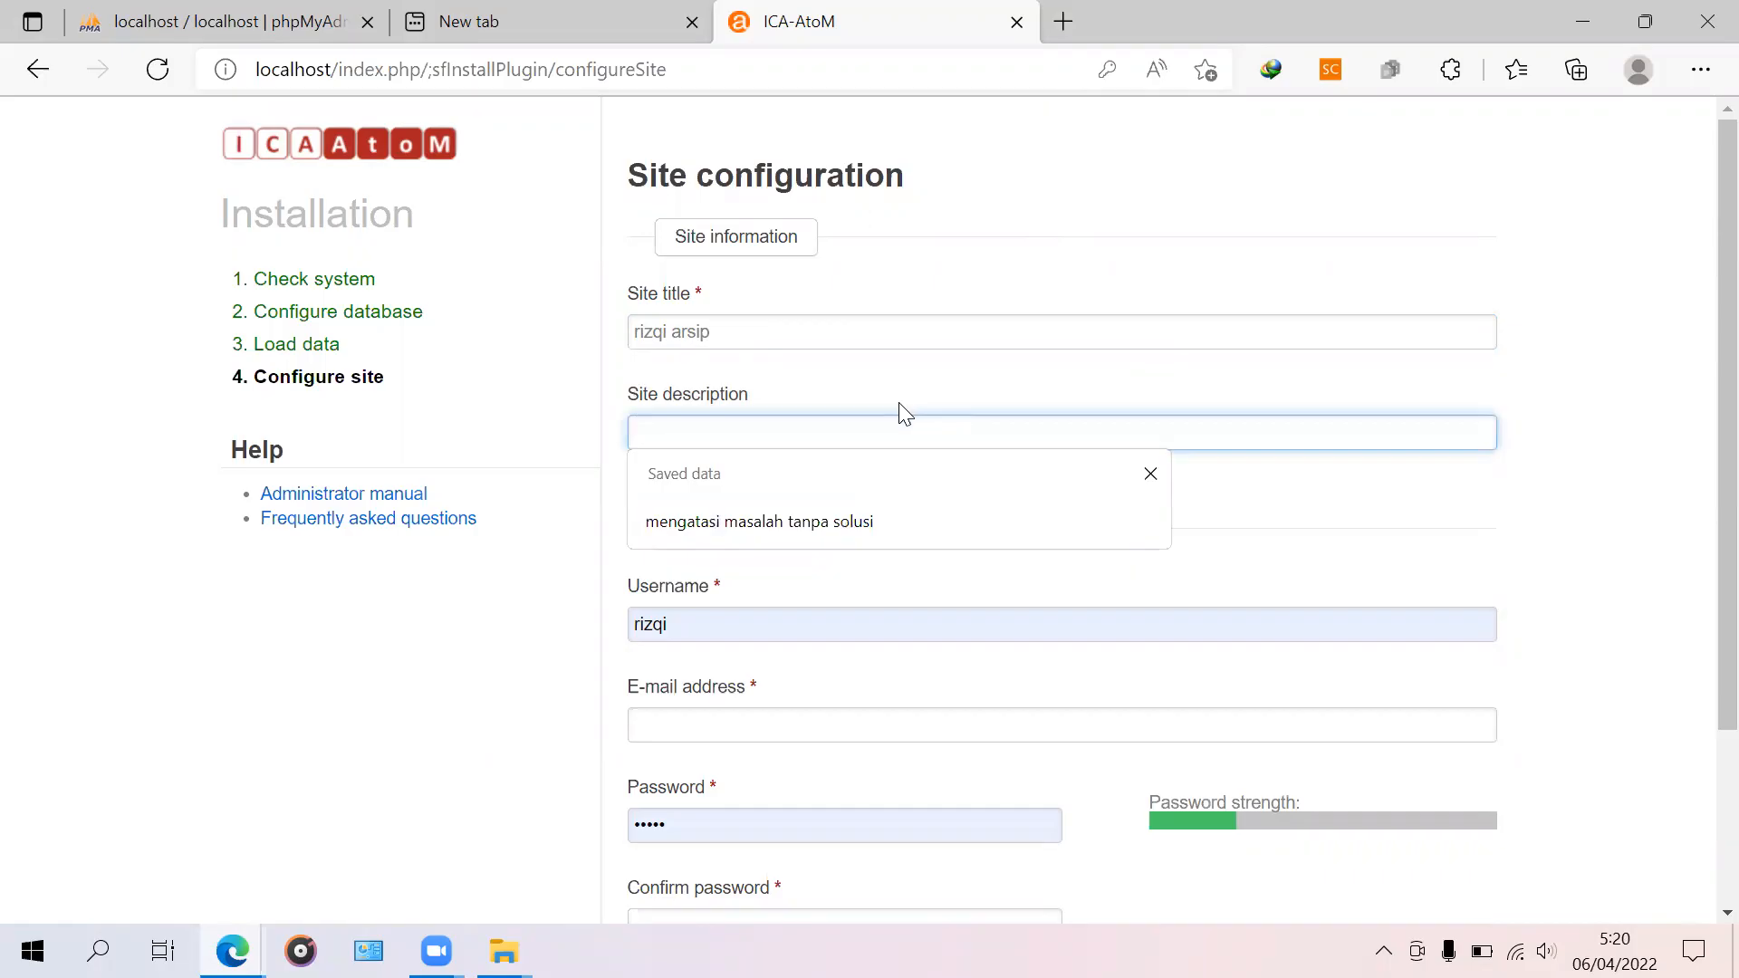
click(791, 523)
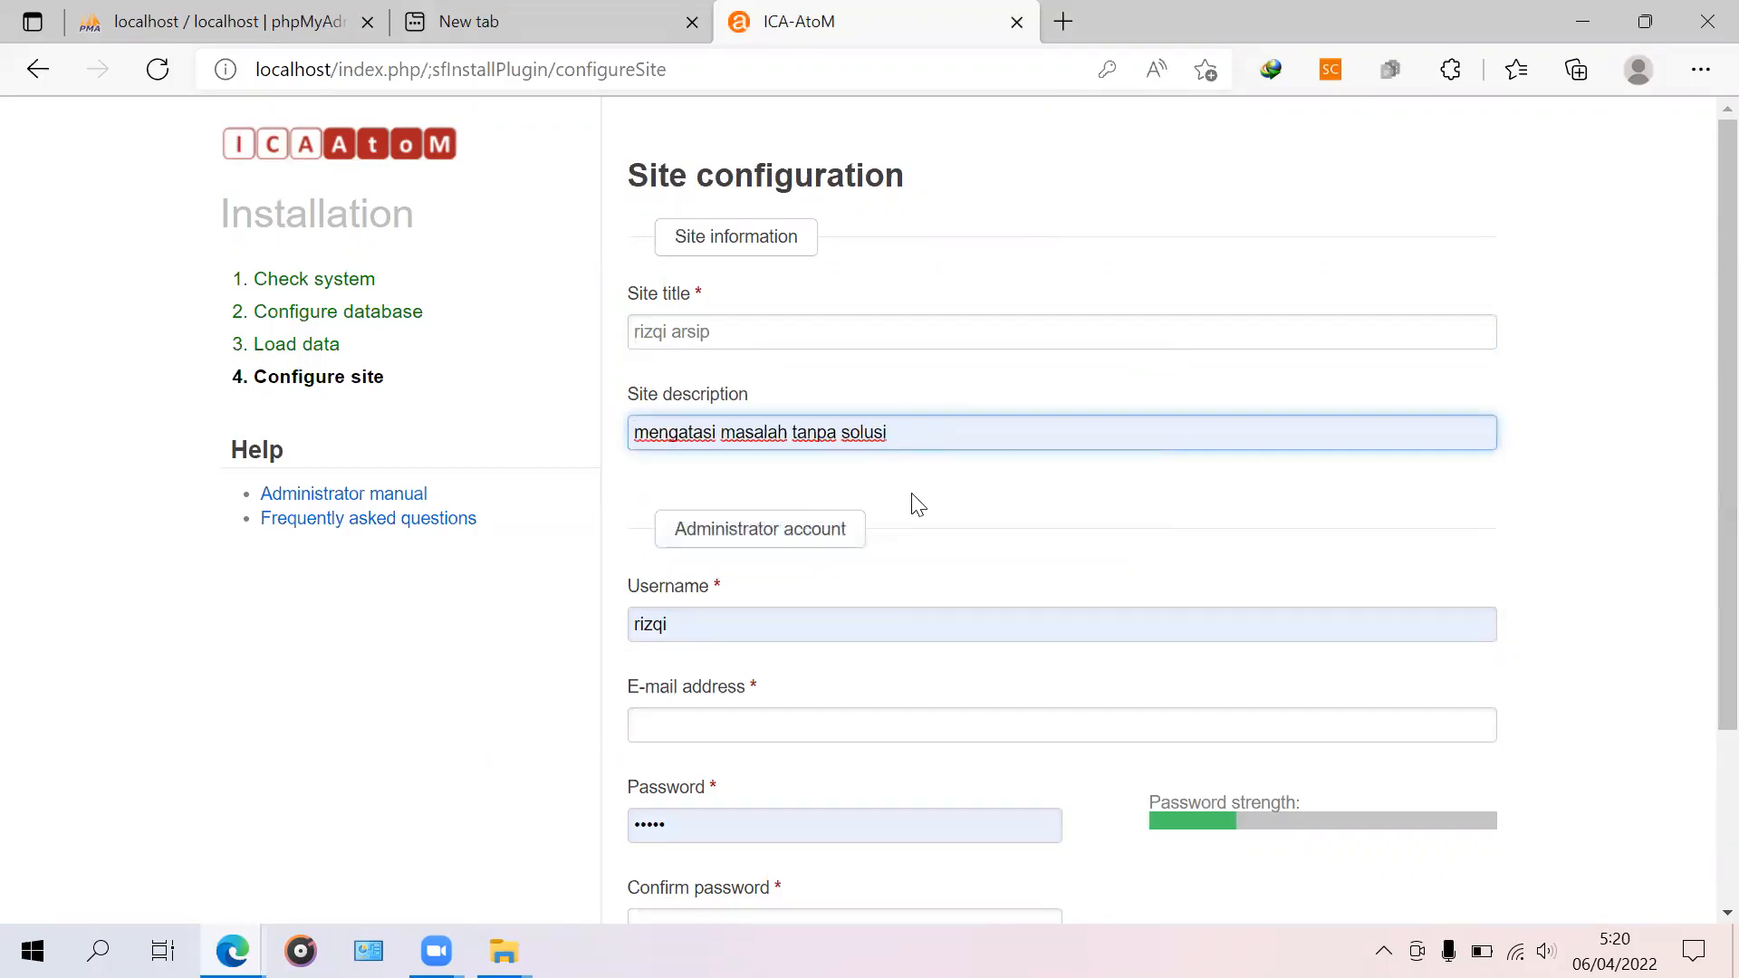
Step: Fill in the administrator username and e-mail address
scroll(1006, 528, down, 3)
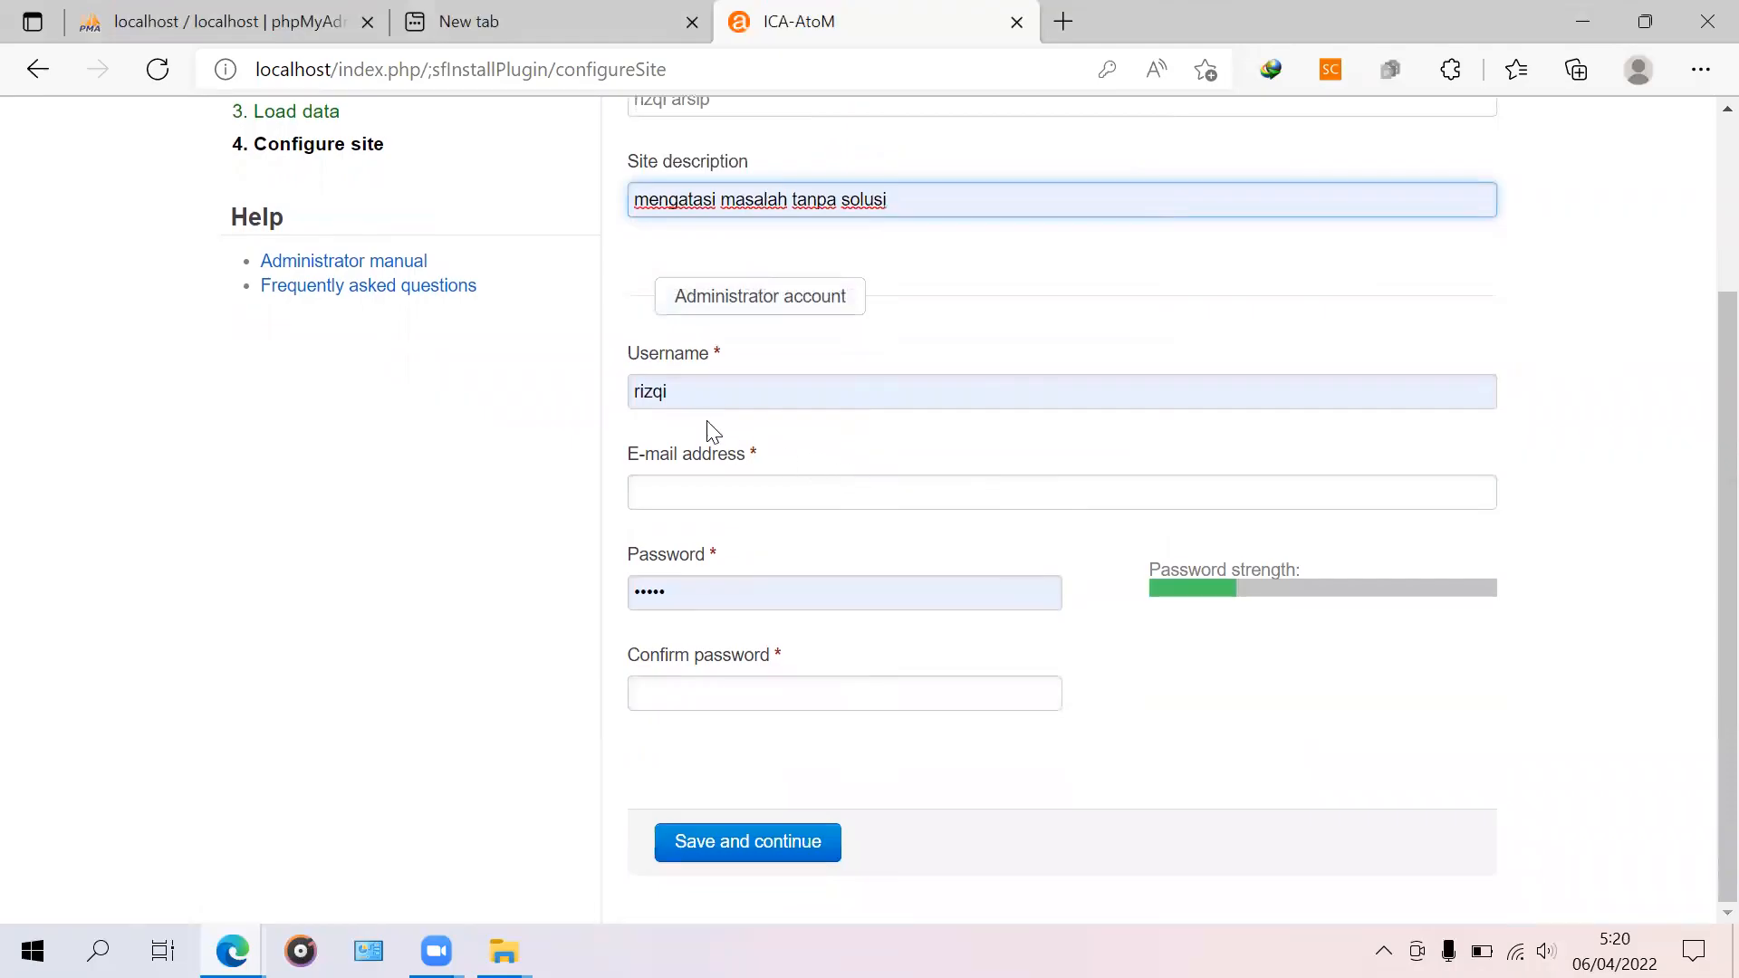
click(703, 392)
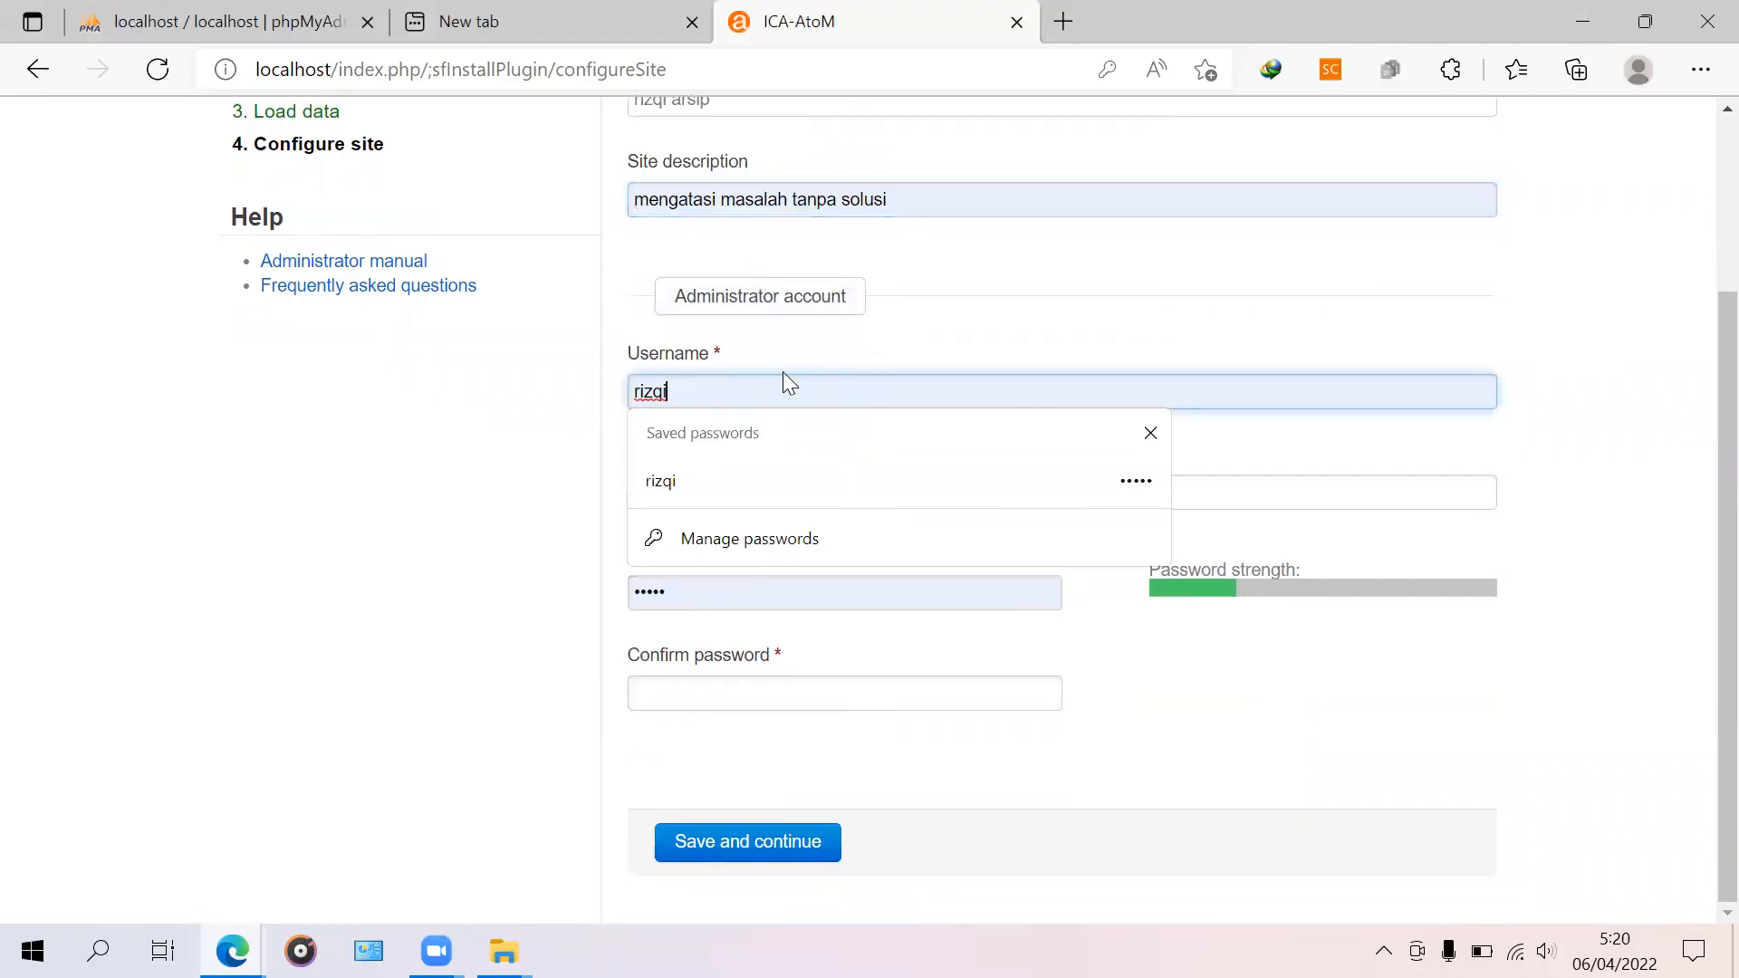
click(1357, 433)
click(792, 494)
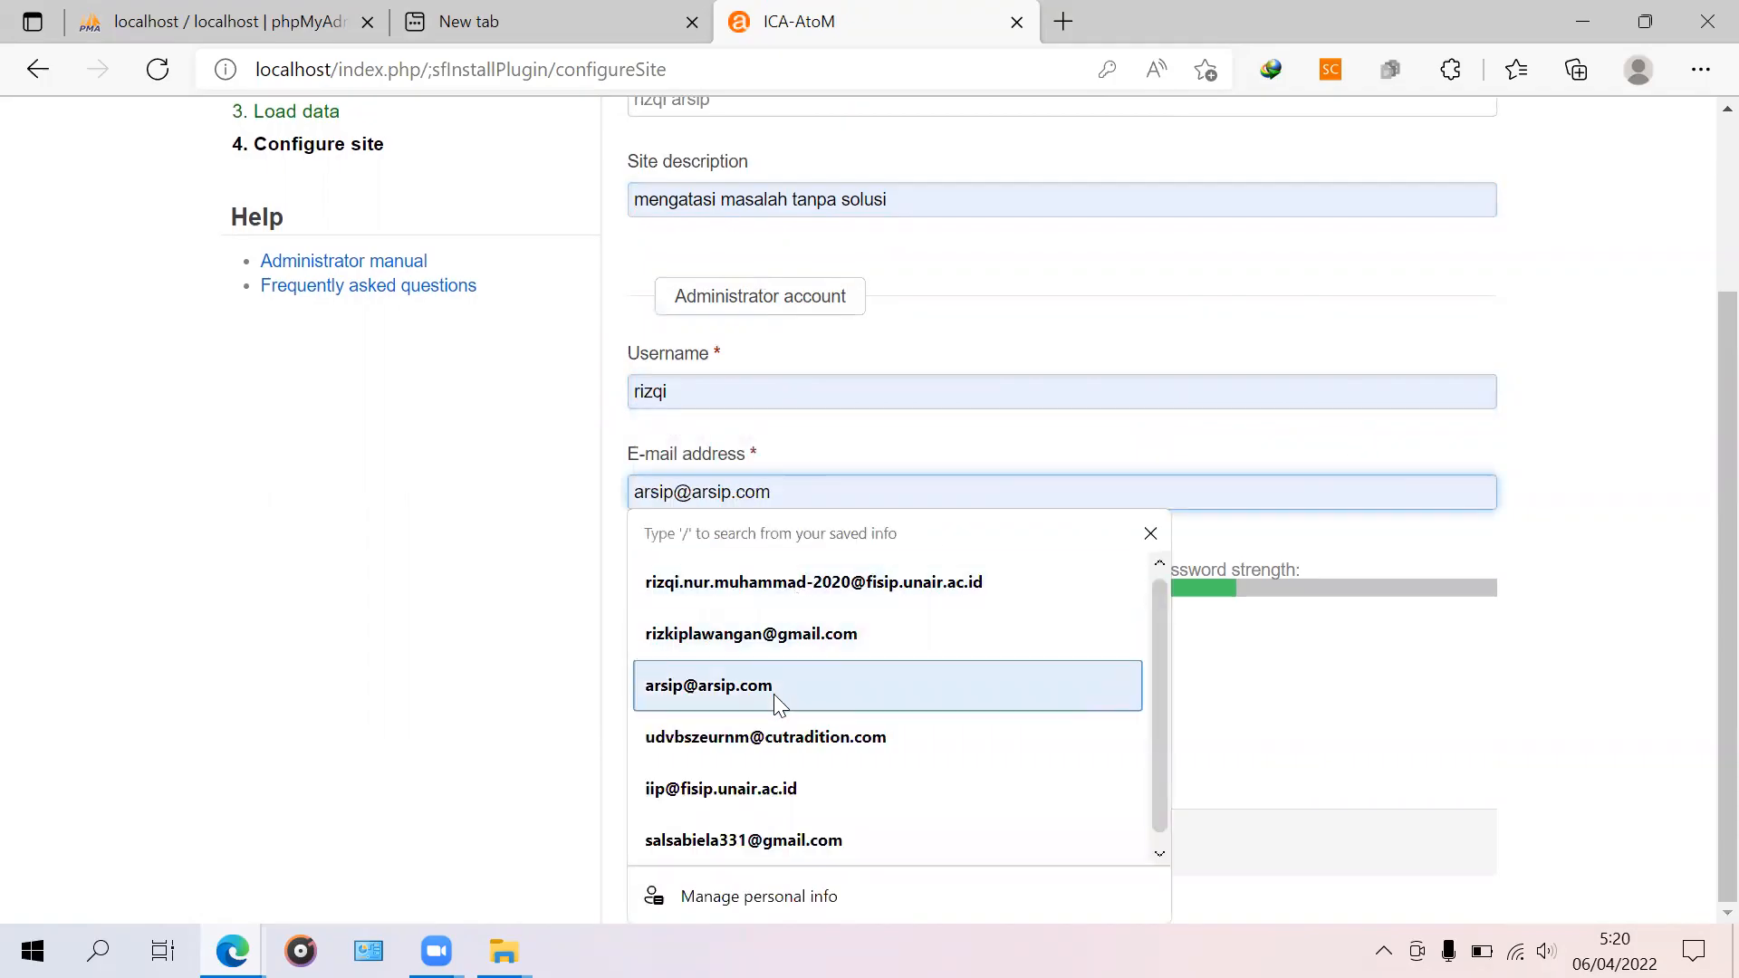
click(1649, 481)
click(1265, 486)
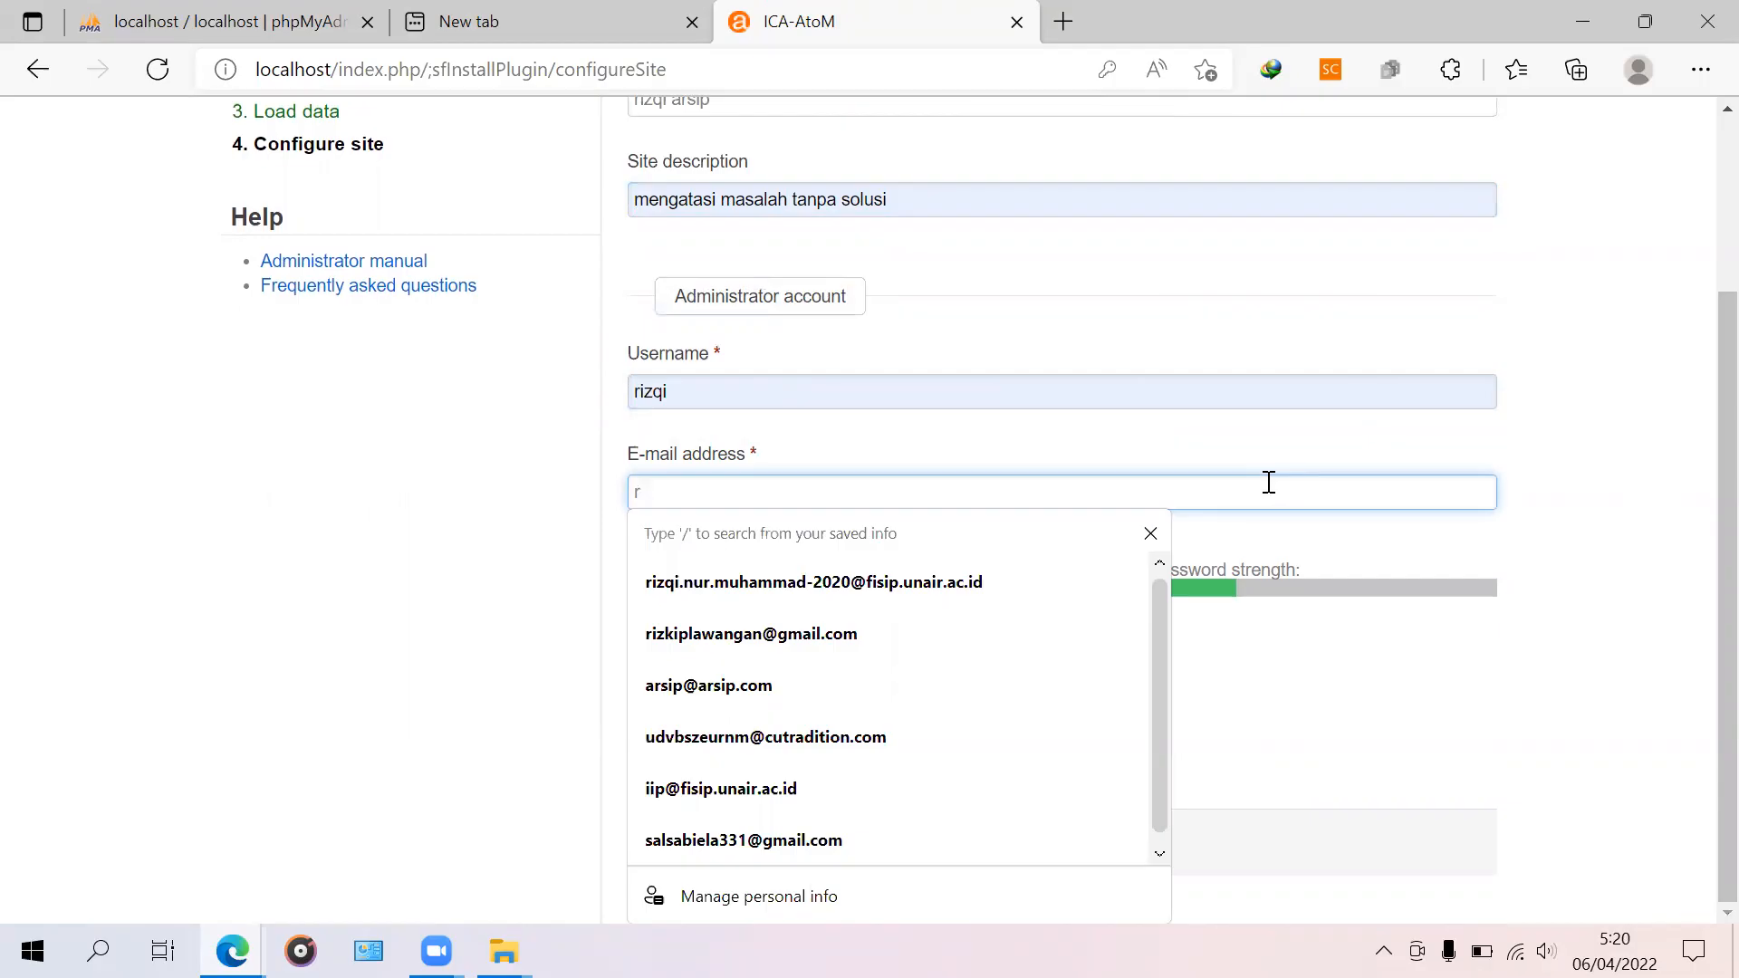
click(1585, 471)
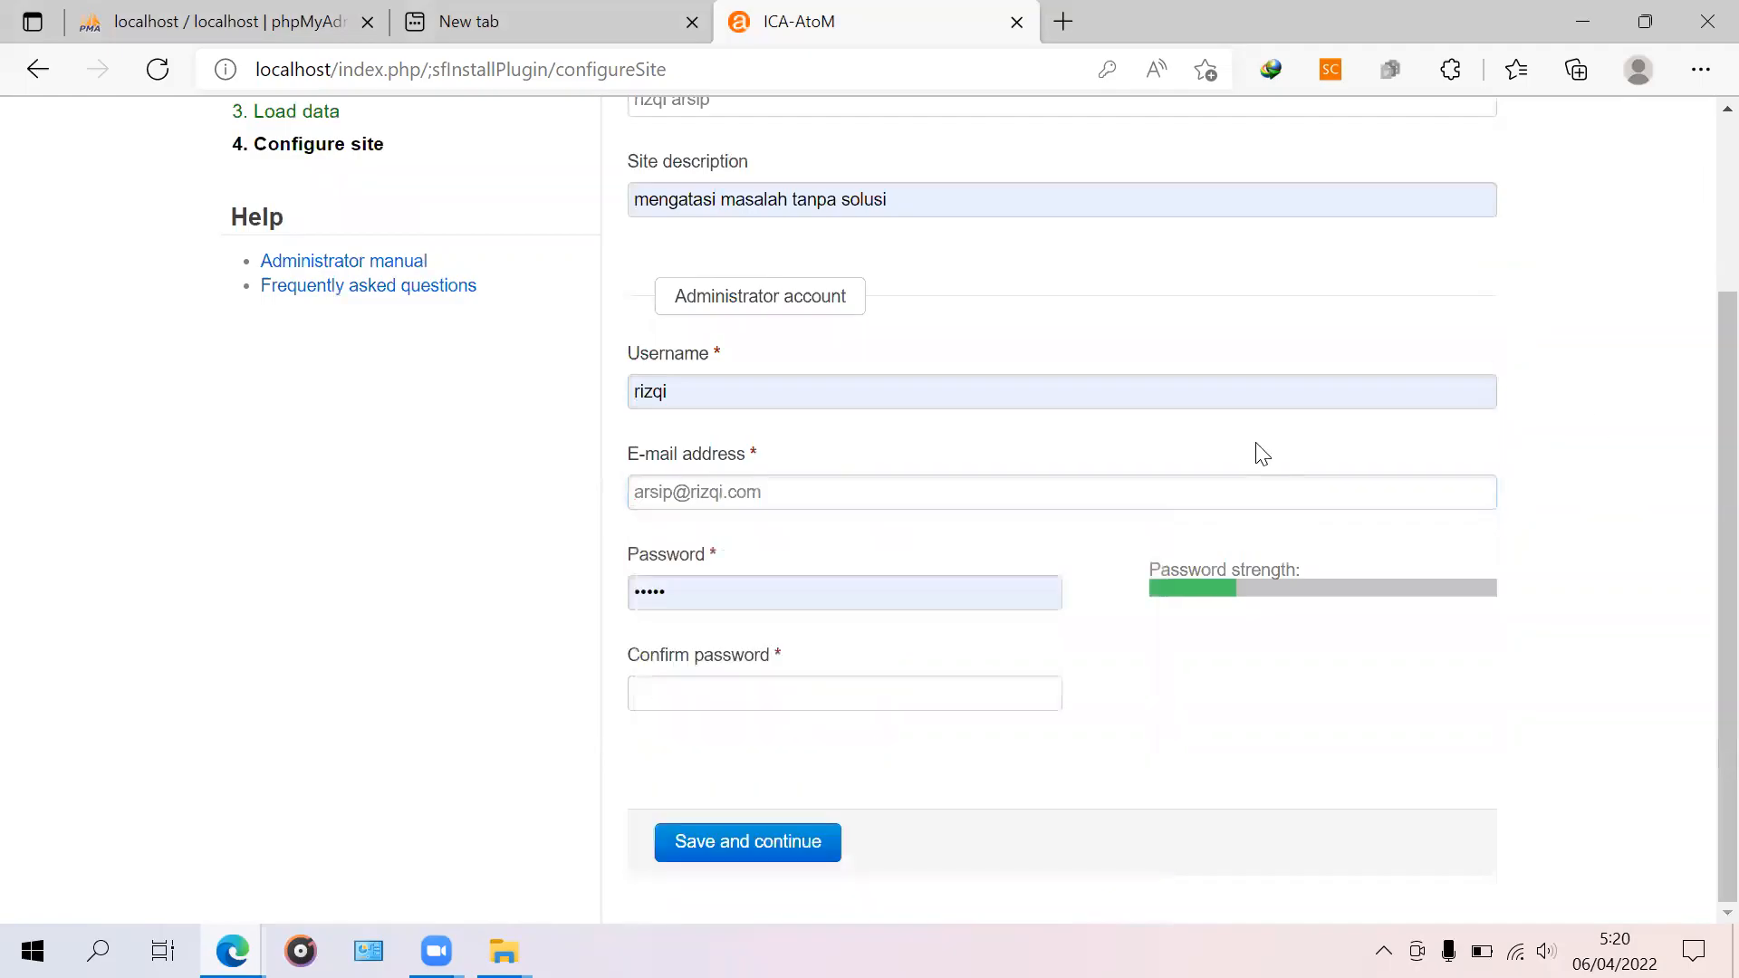
Step: Set the administrator password and confirm it until 'Passwords match: Yes' shows
click(711, 594)
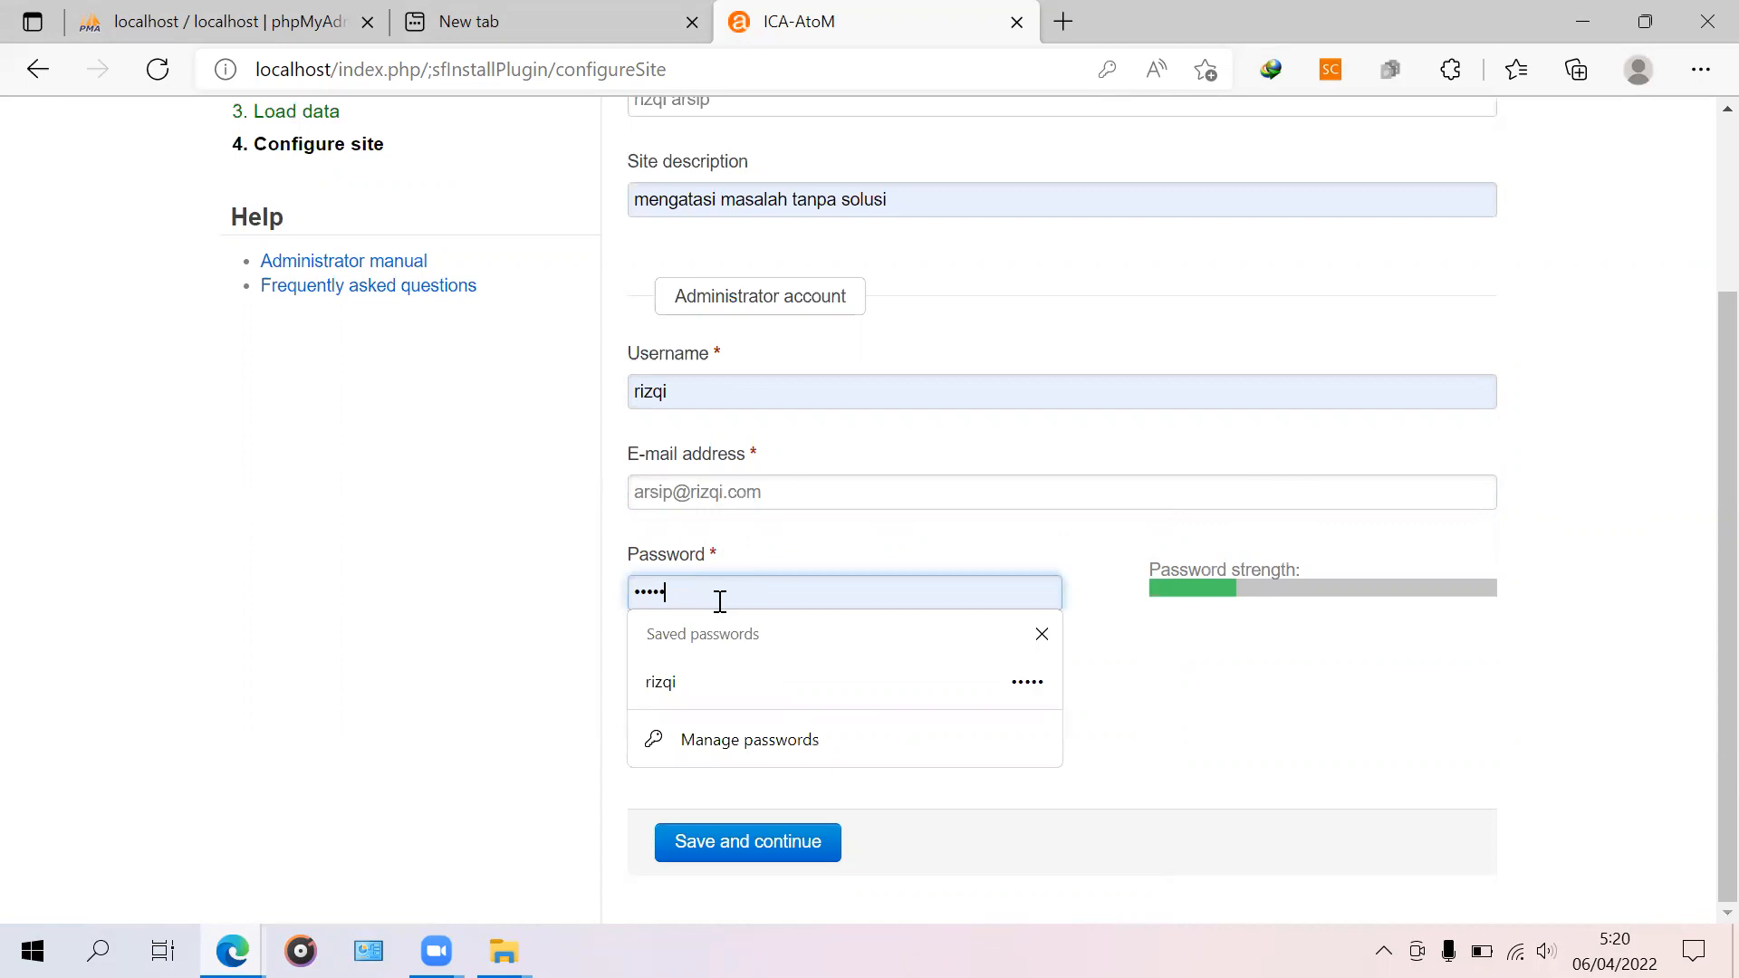
click(1273, 652)
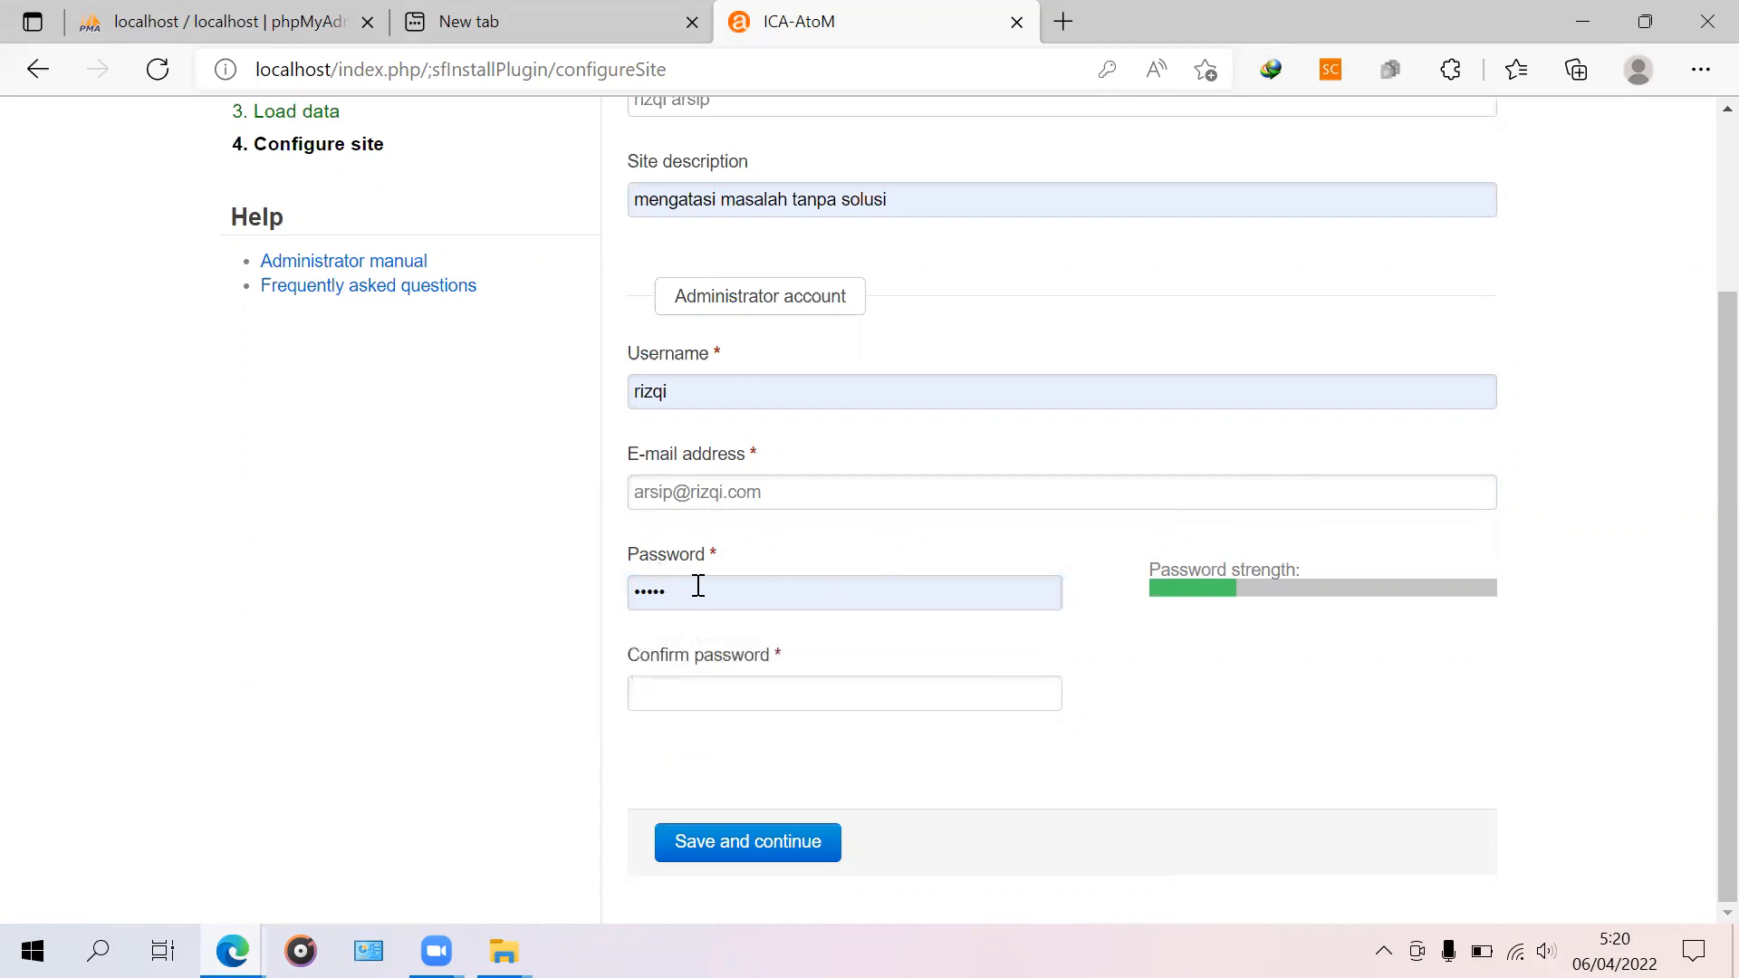
double_click(698, 586)
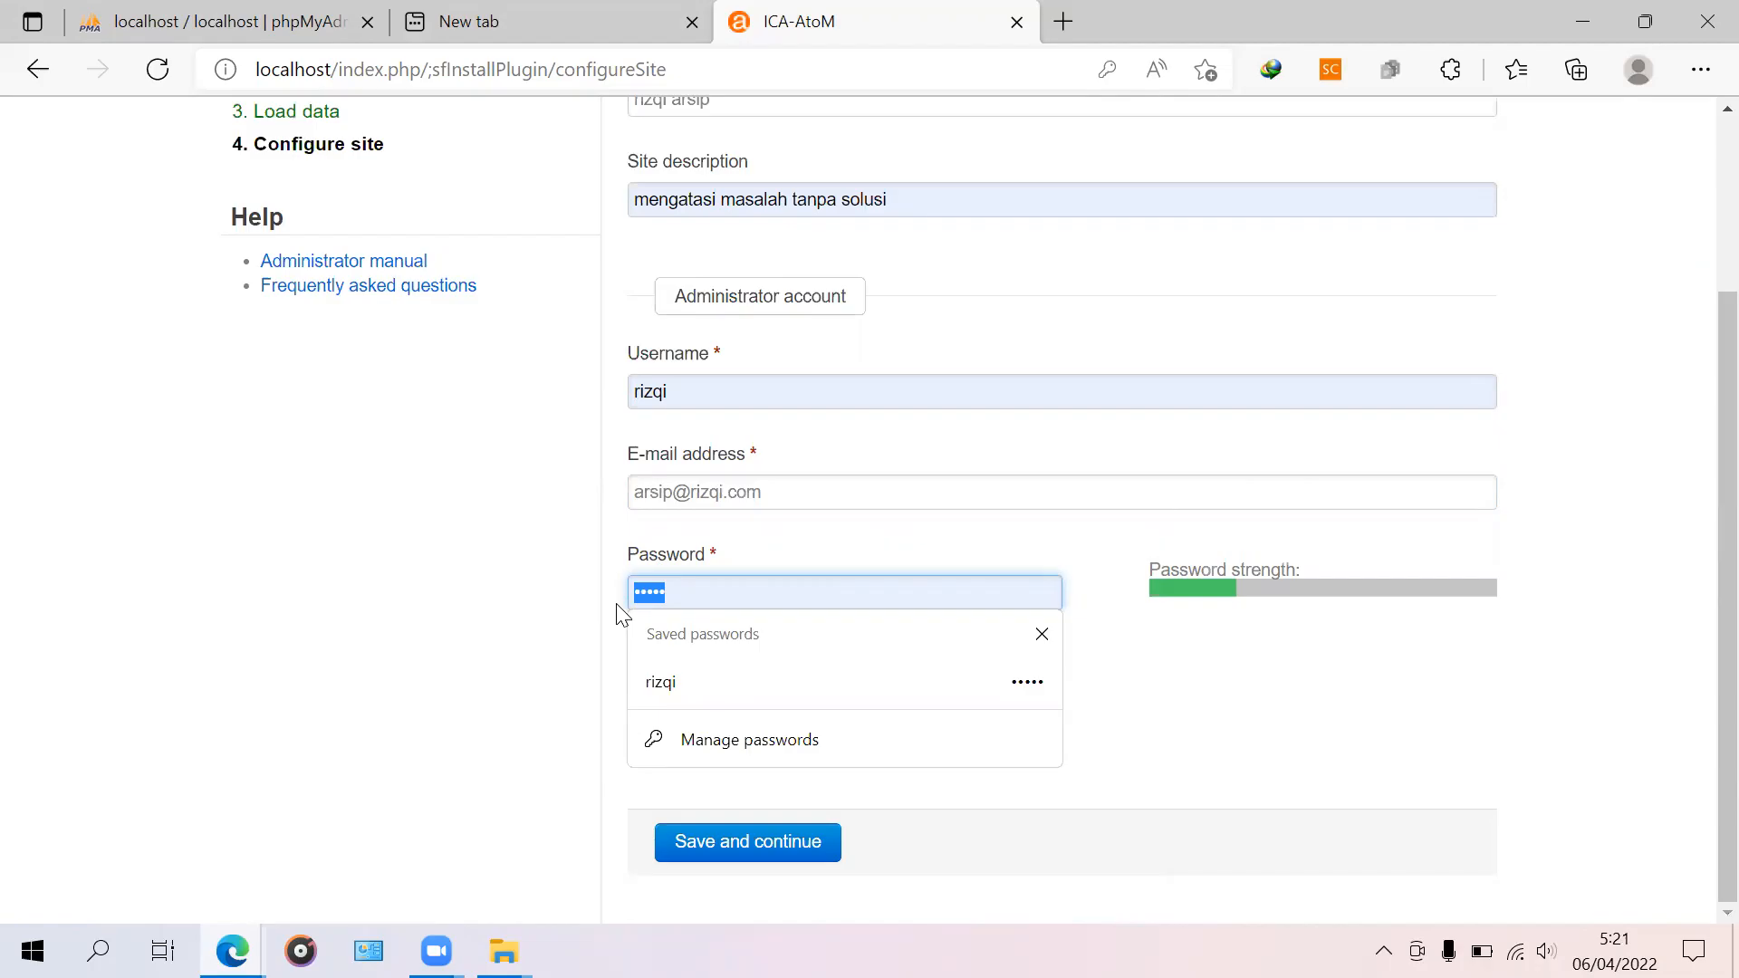
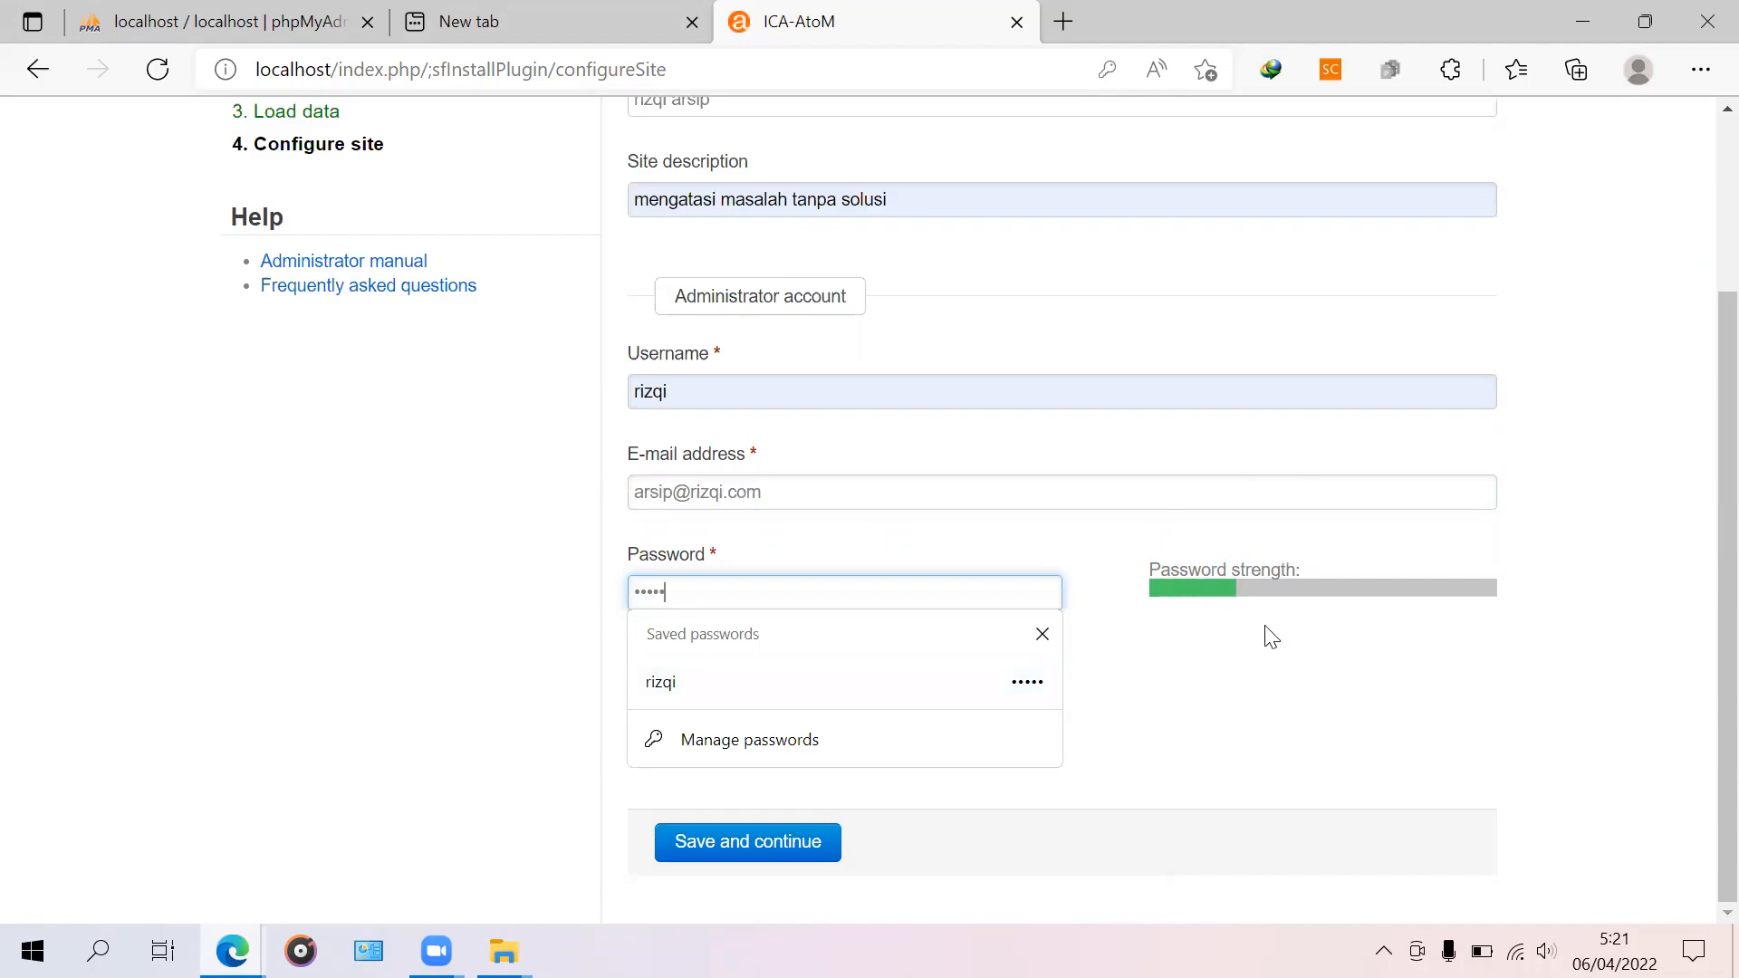
click(1316, 664)
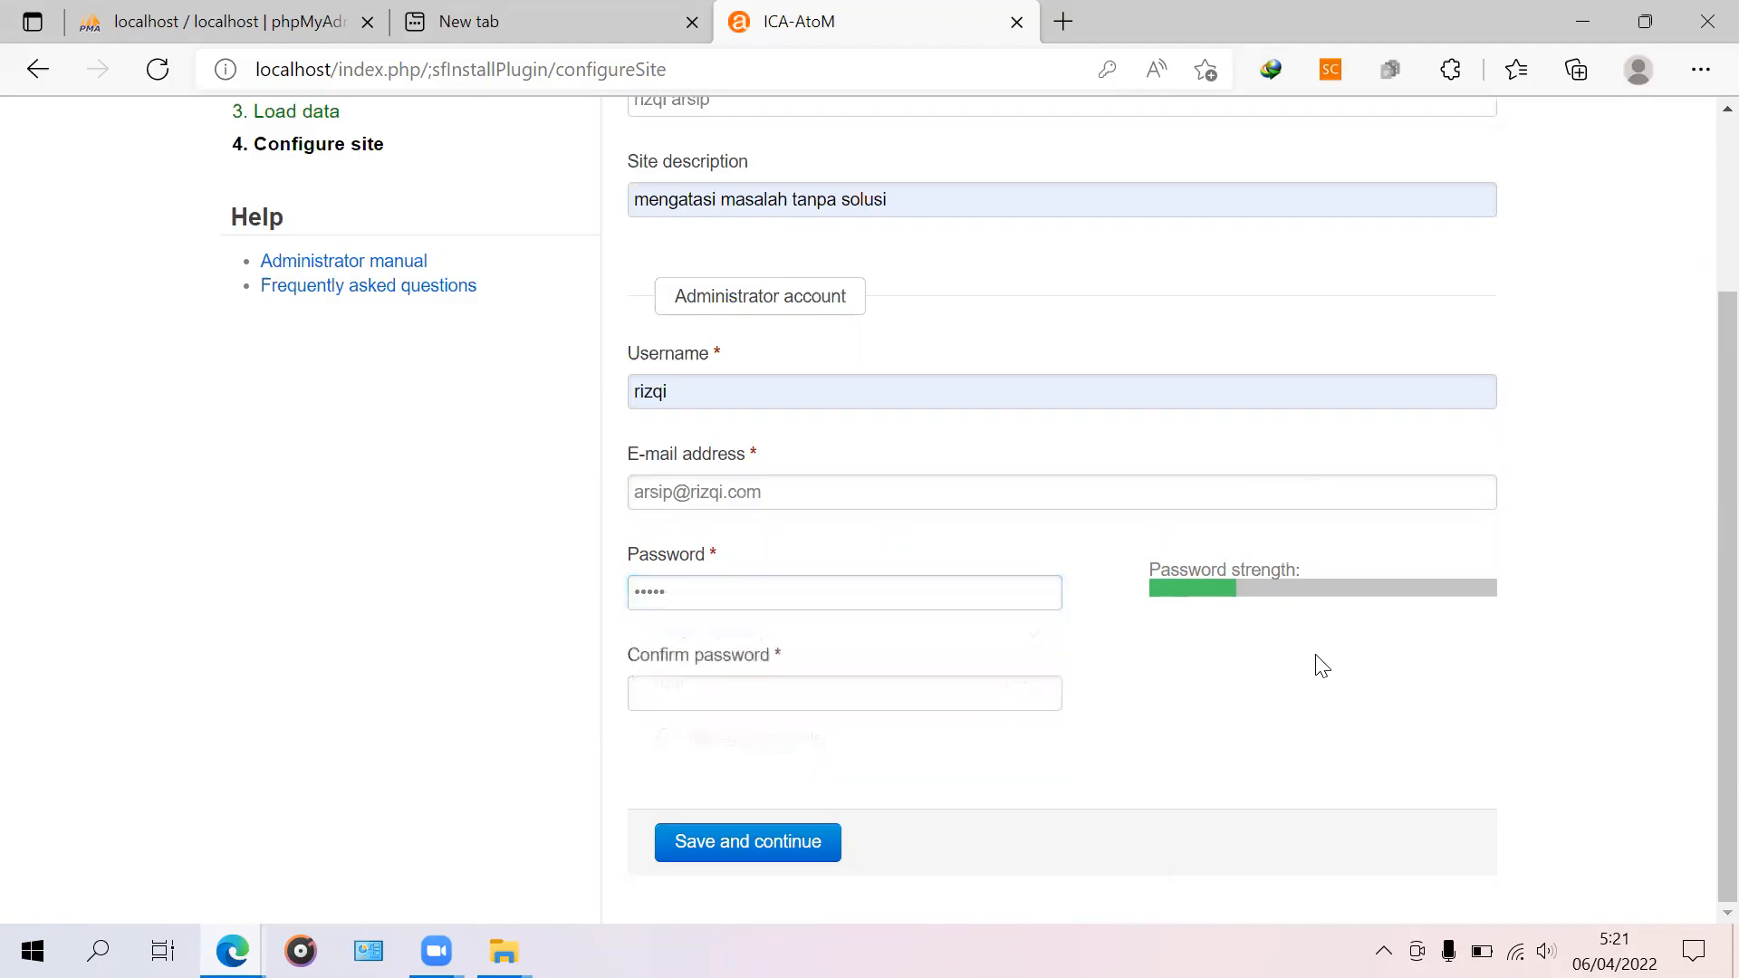
click(886, 705)
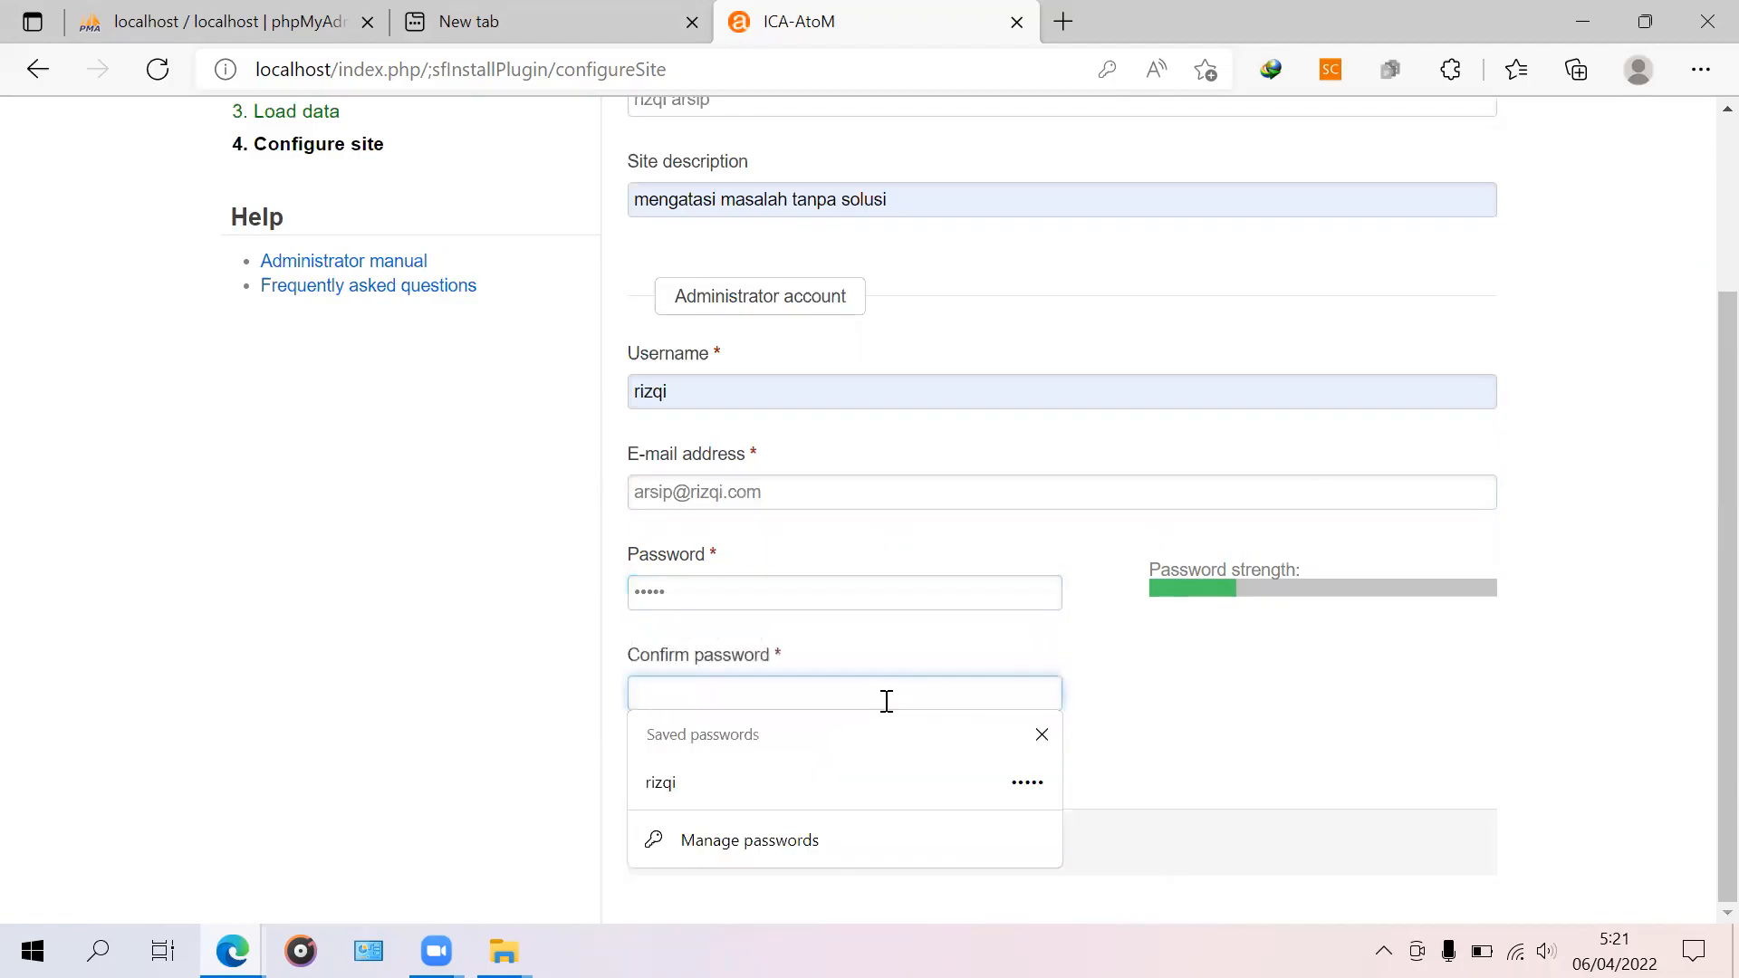
text(r)
click(1369, 725)
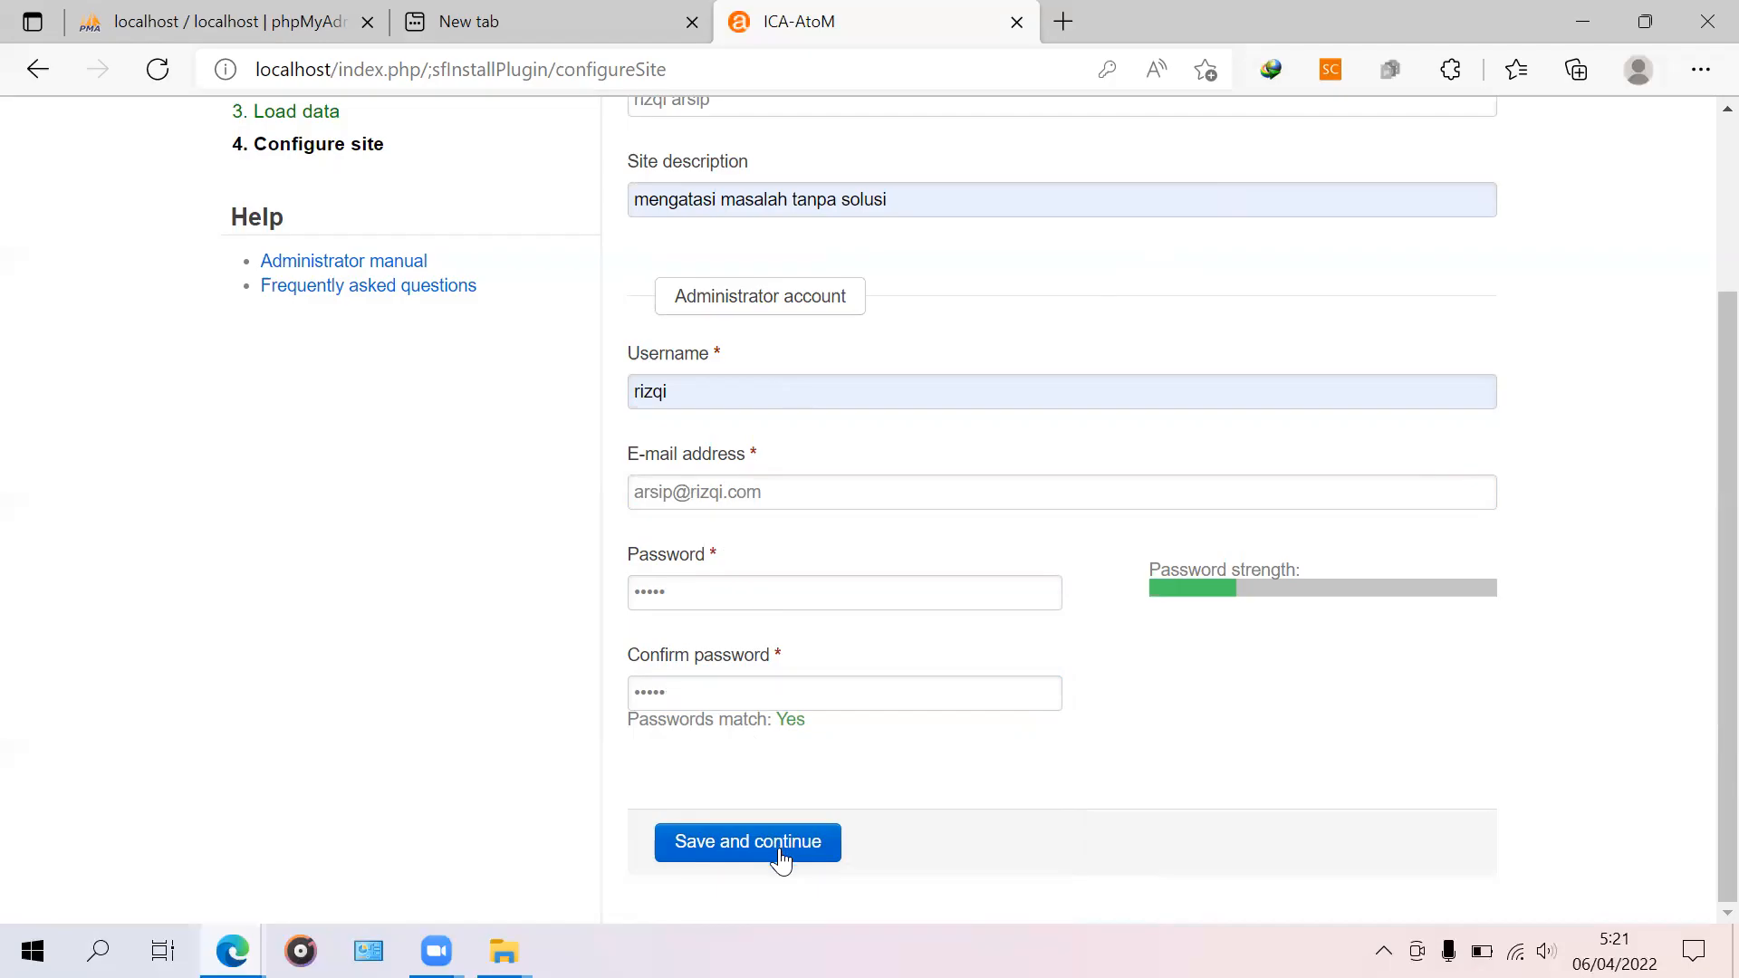
Step: Save the site configuration and wait for the Installation finished page
click(780, 852)
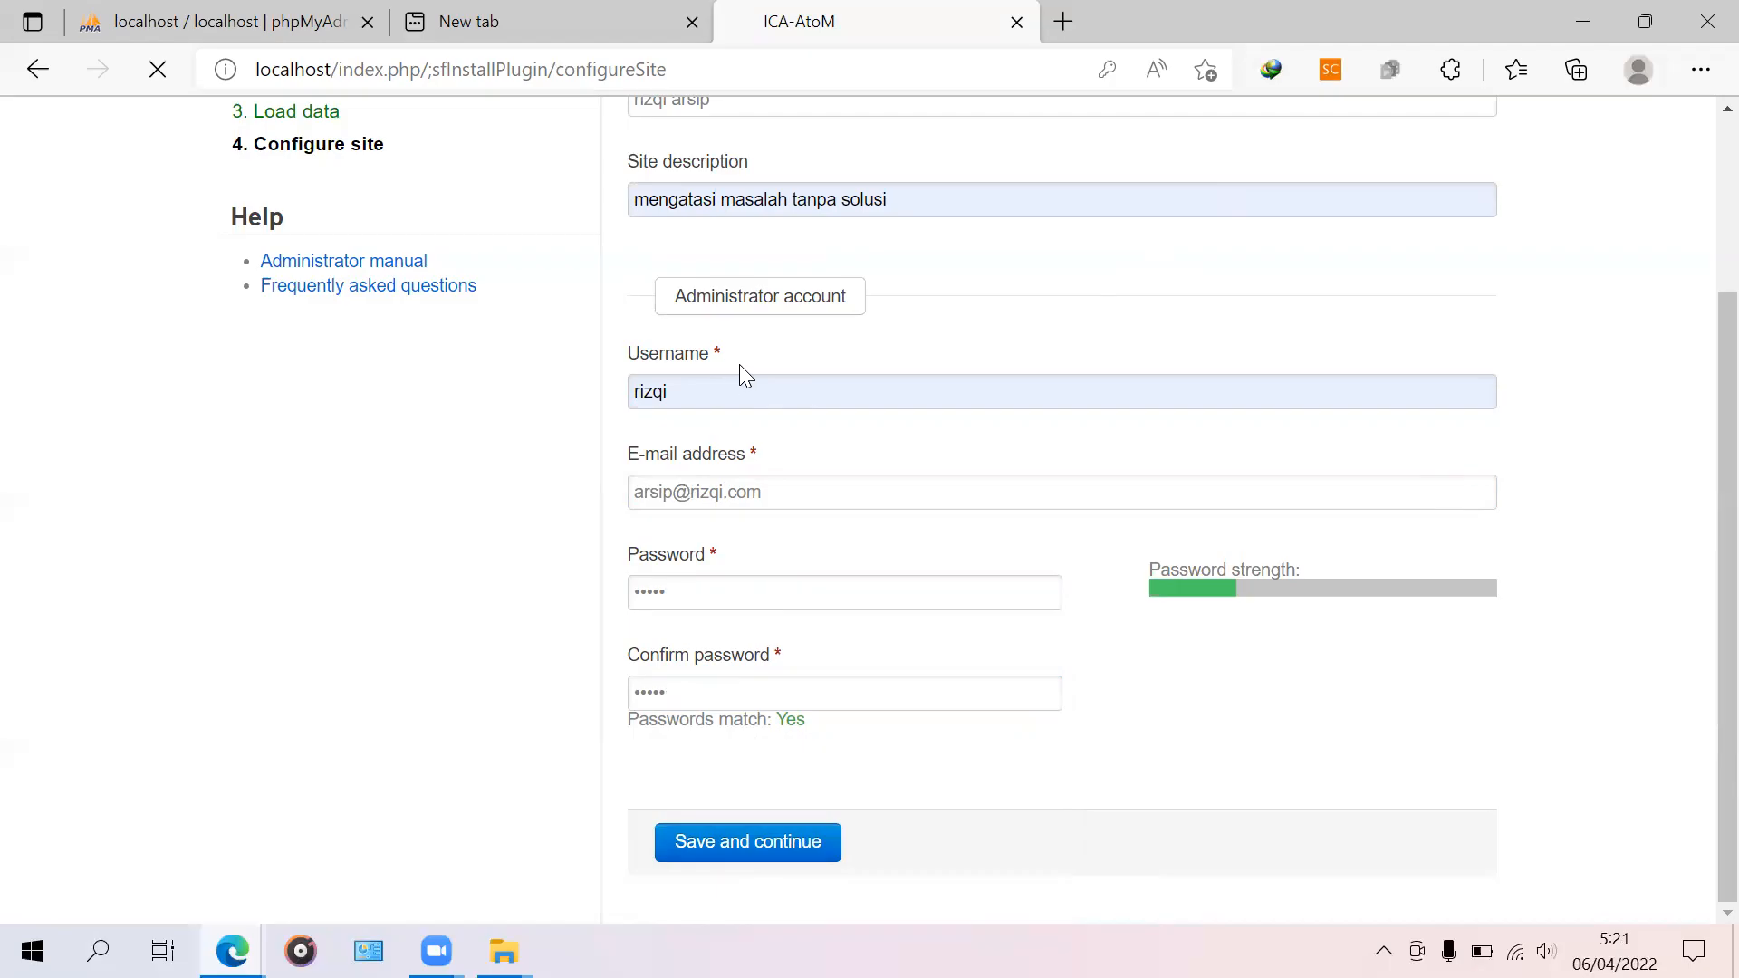
scroll(671, 604, up, 3)
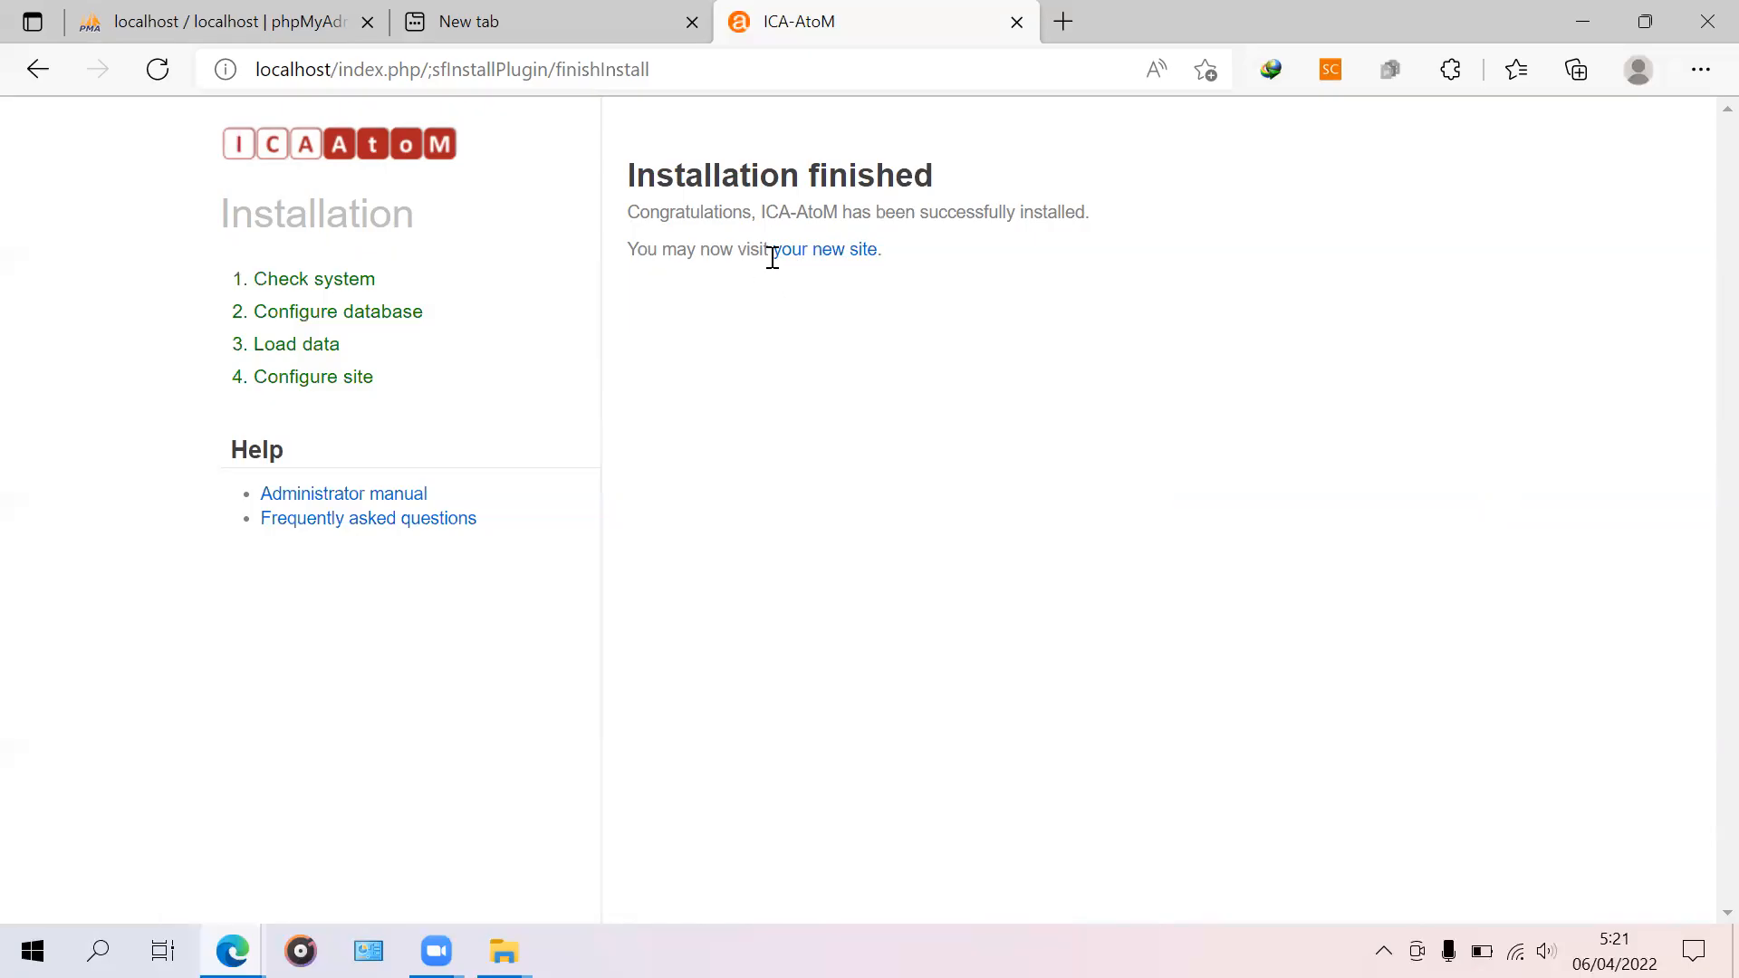
Step: Visit the new 'rizqi arsip' site and open Admin > Themes
click(817, 267)
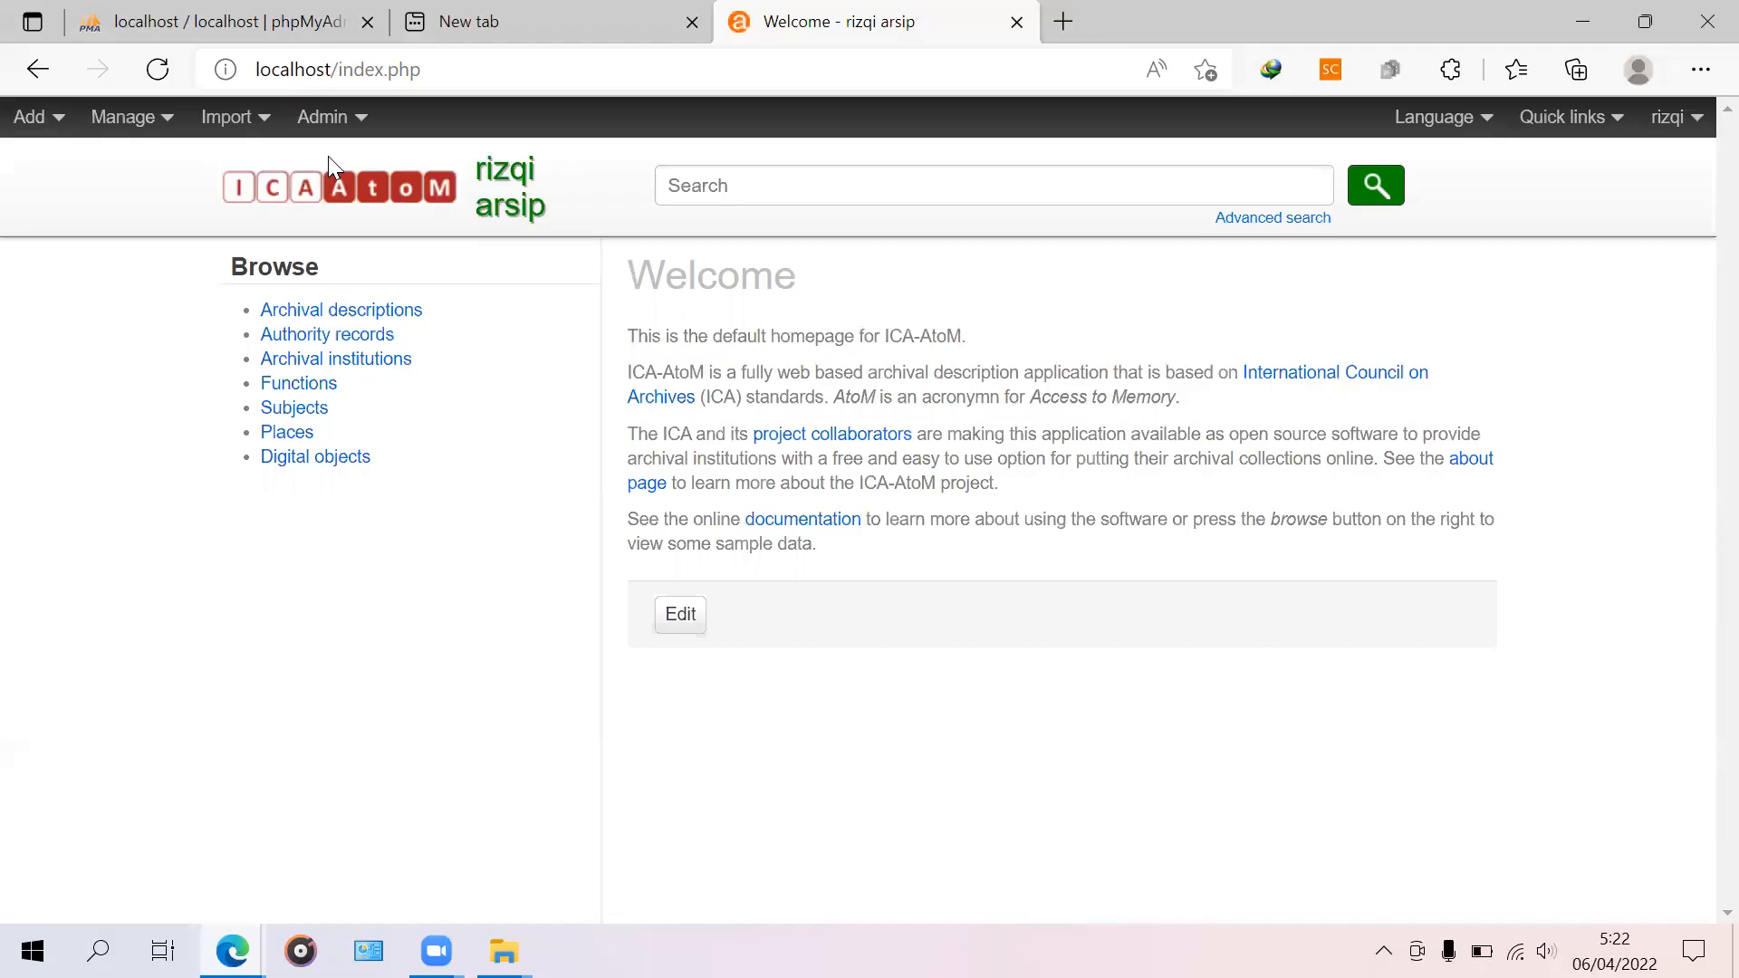
click(349, 125)
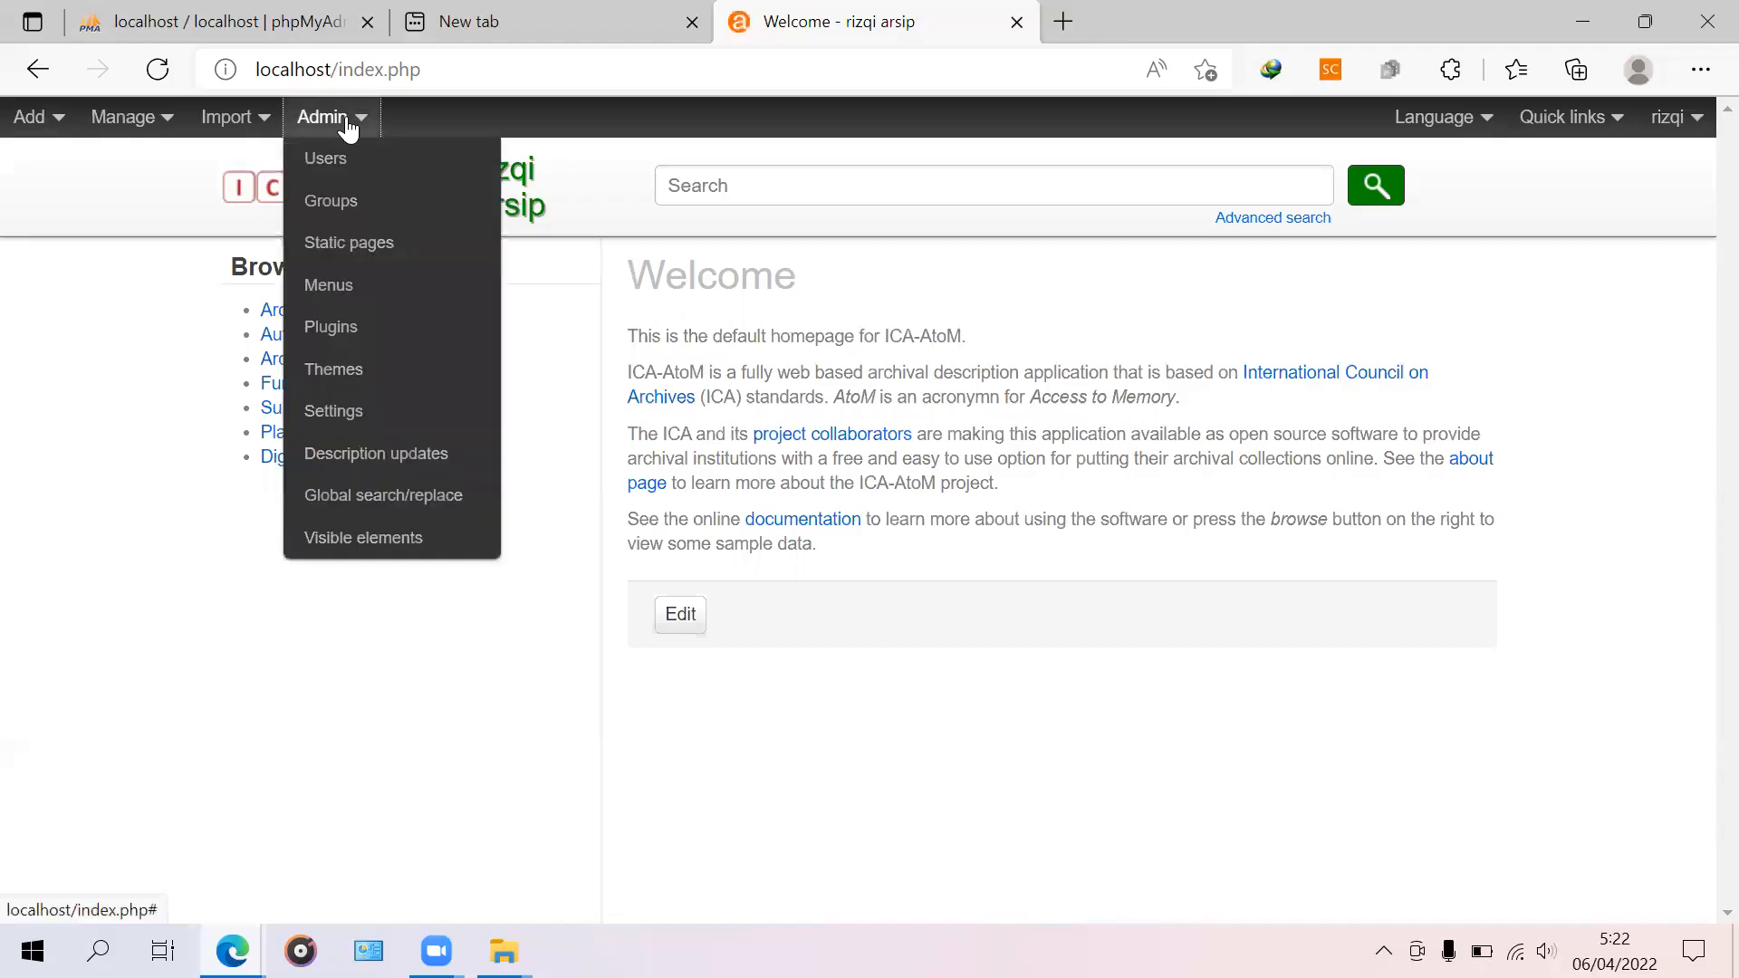
click(346, 378)
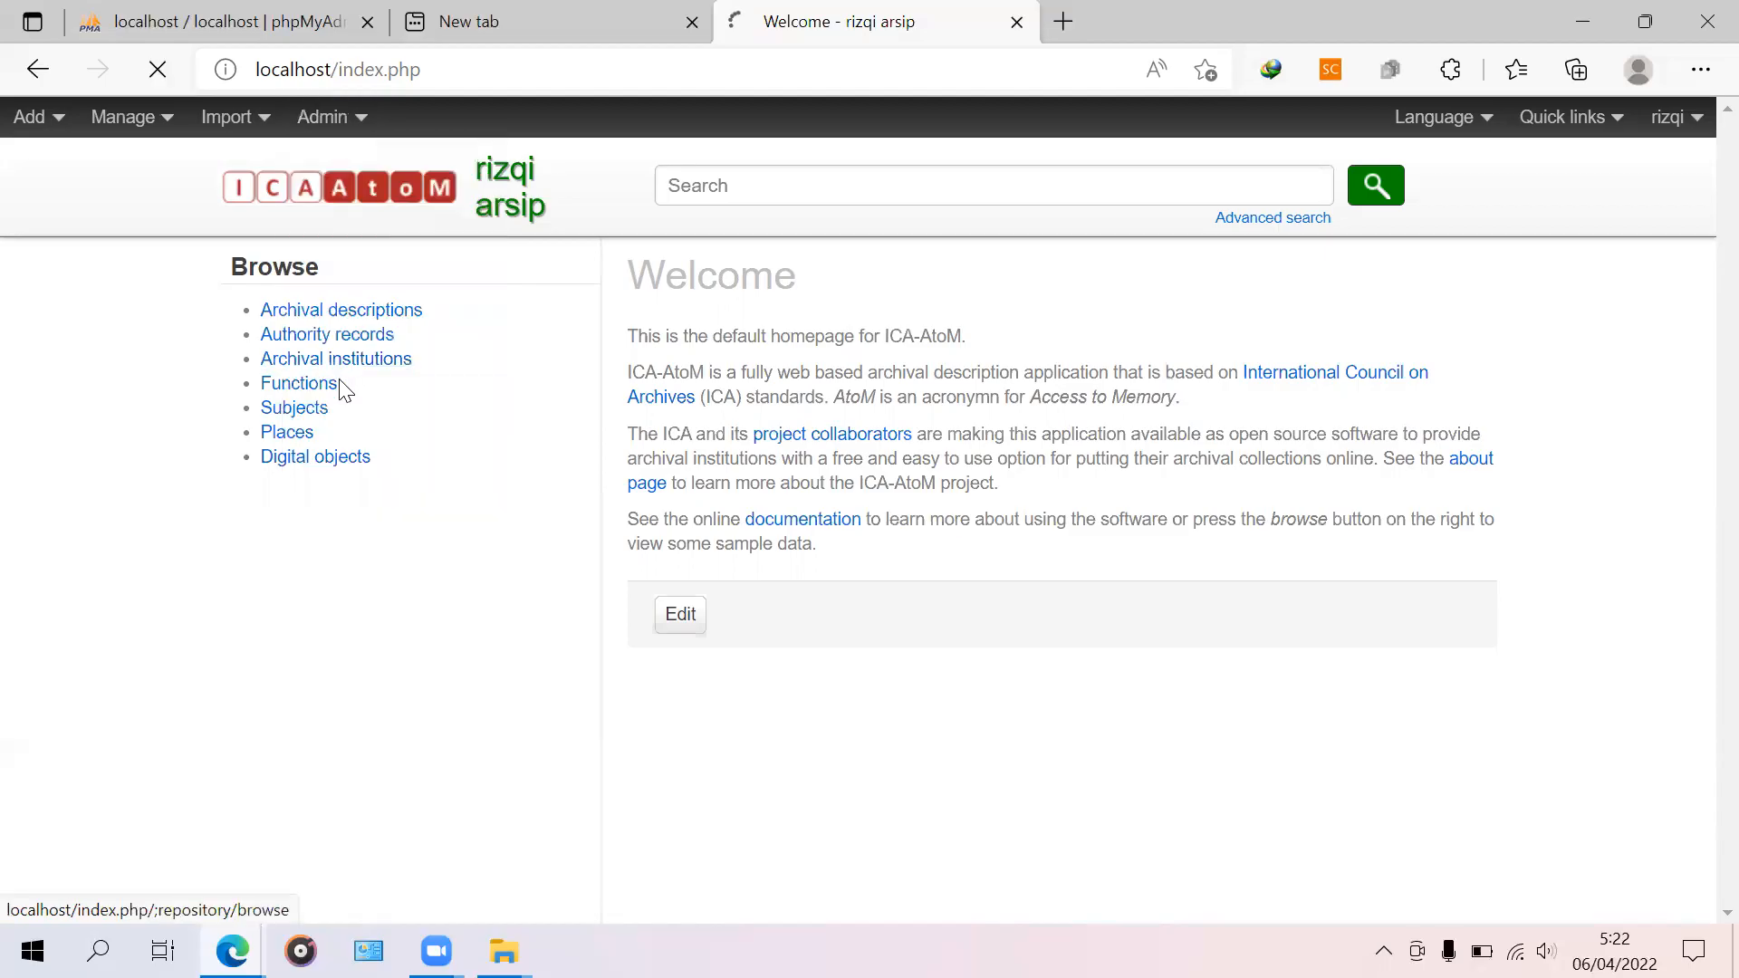
Step: Tick the Enabled checkbox for the sfColumbiaPlugin theme
scroll(1211, 387, down, 3)
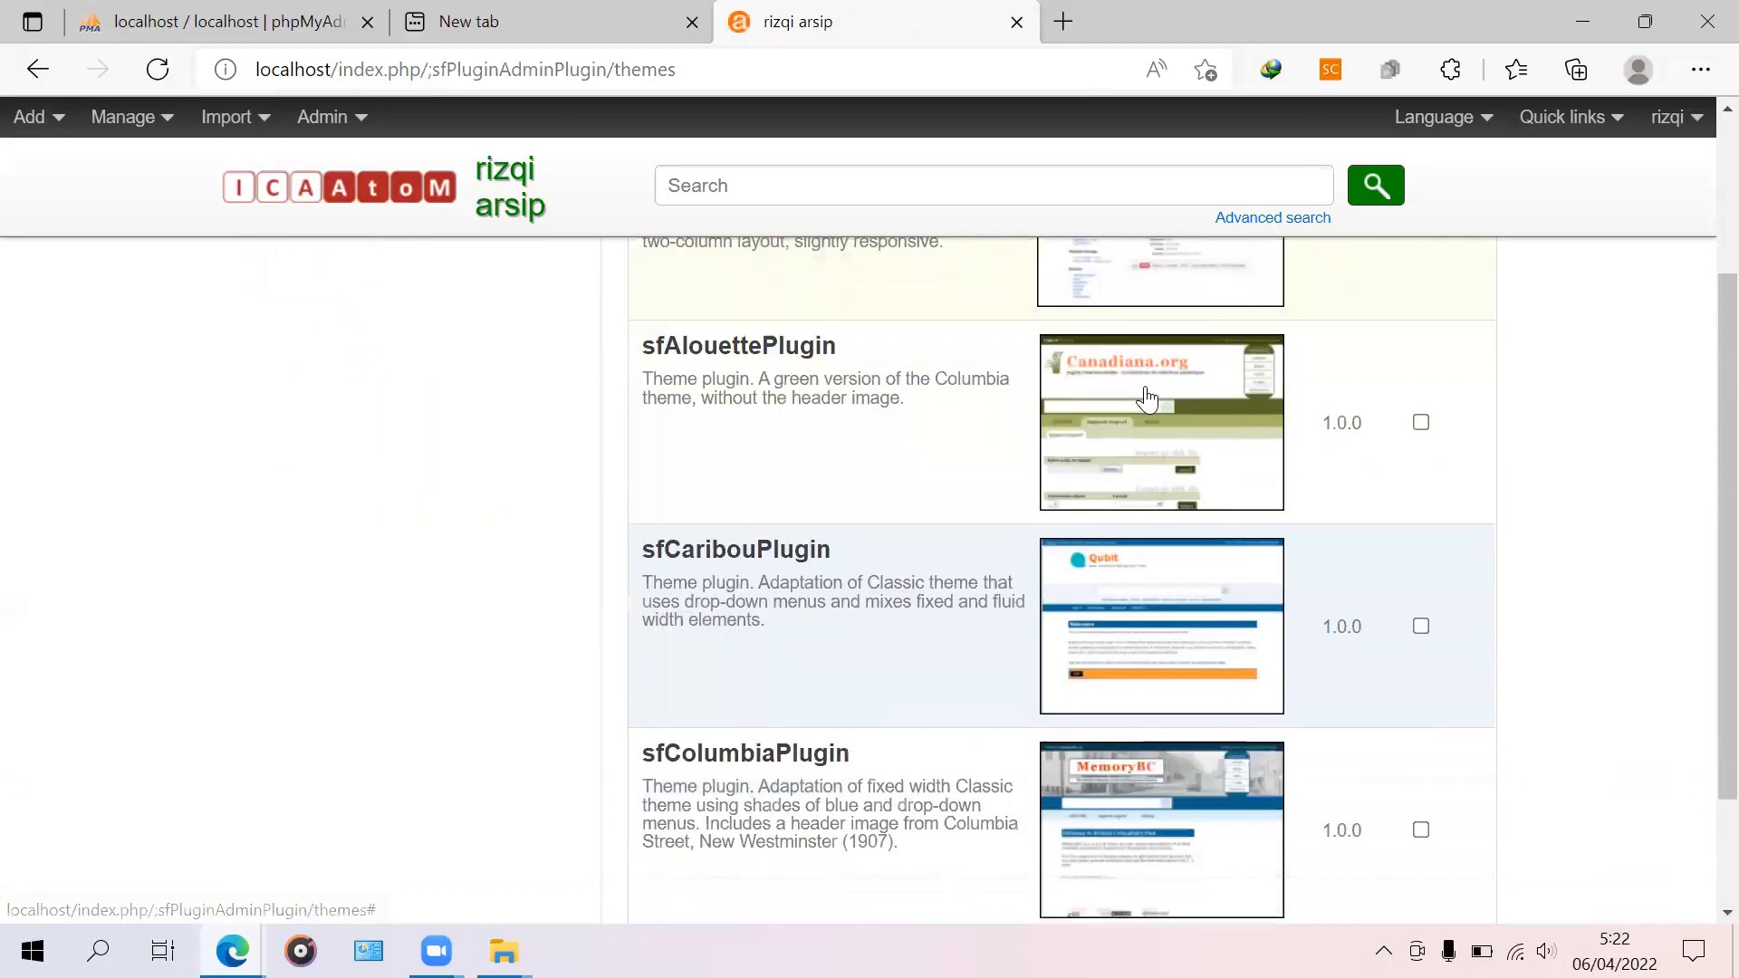
scroll(1327, 399, up, 3)
scroll(1218, 584, down, 5)
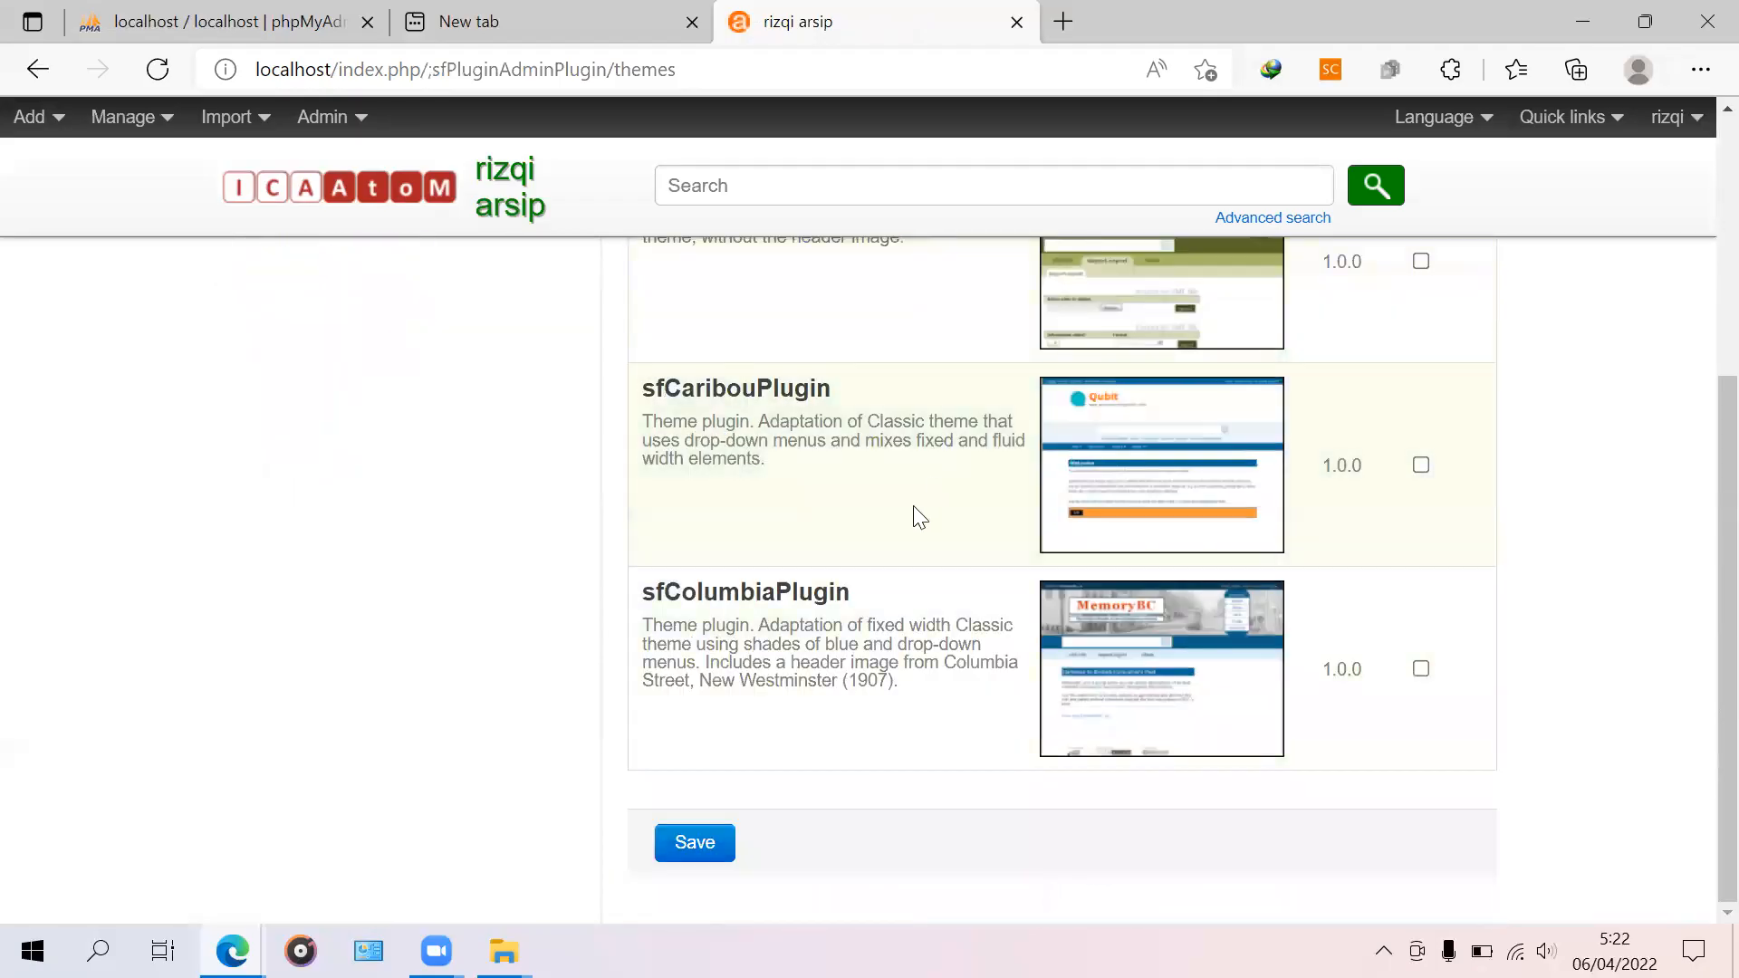
scroll(904, 714, up, 1)
scroll(905, 714, up, 2)
scroll(900, 710, down, 3)
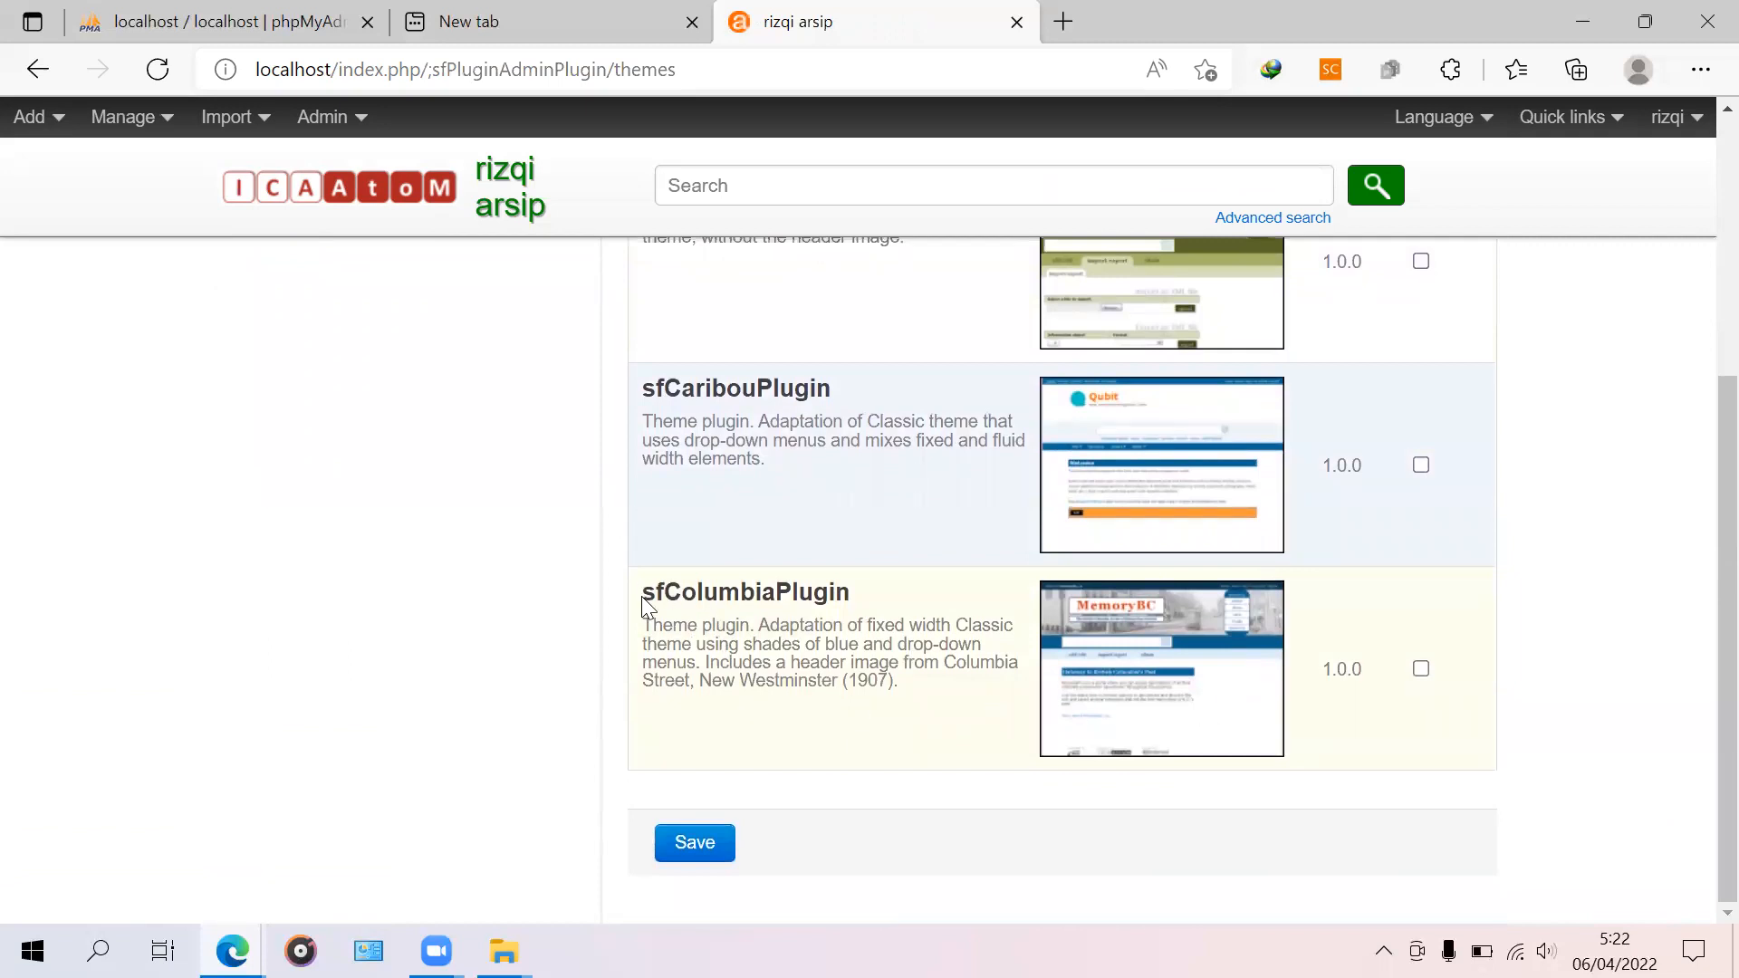
click(1420, 670)
scroll(1404, 697, up, 4)
scroll(1401, 704, down, 4)
Step: Save the List themes page so sfColumbiaPlugin becomes the site's active theme
click(693, 843)
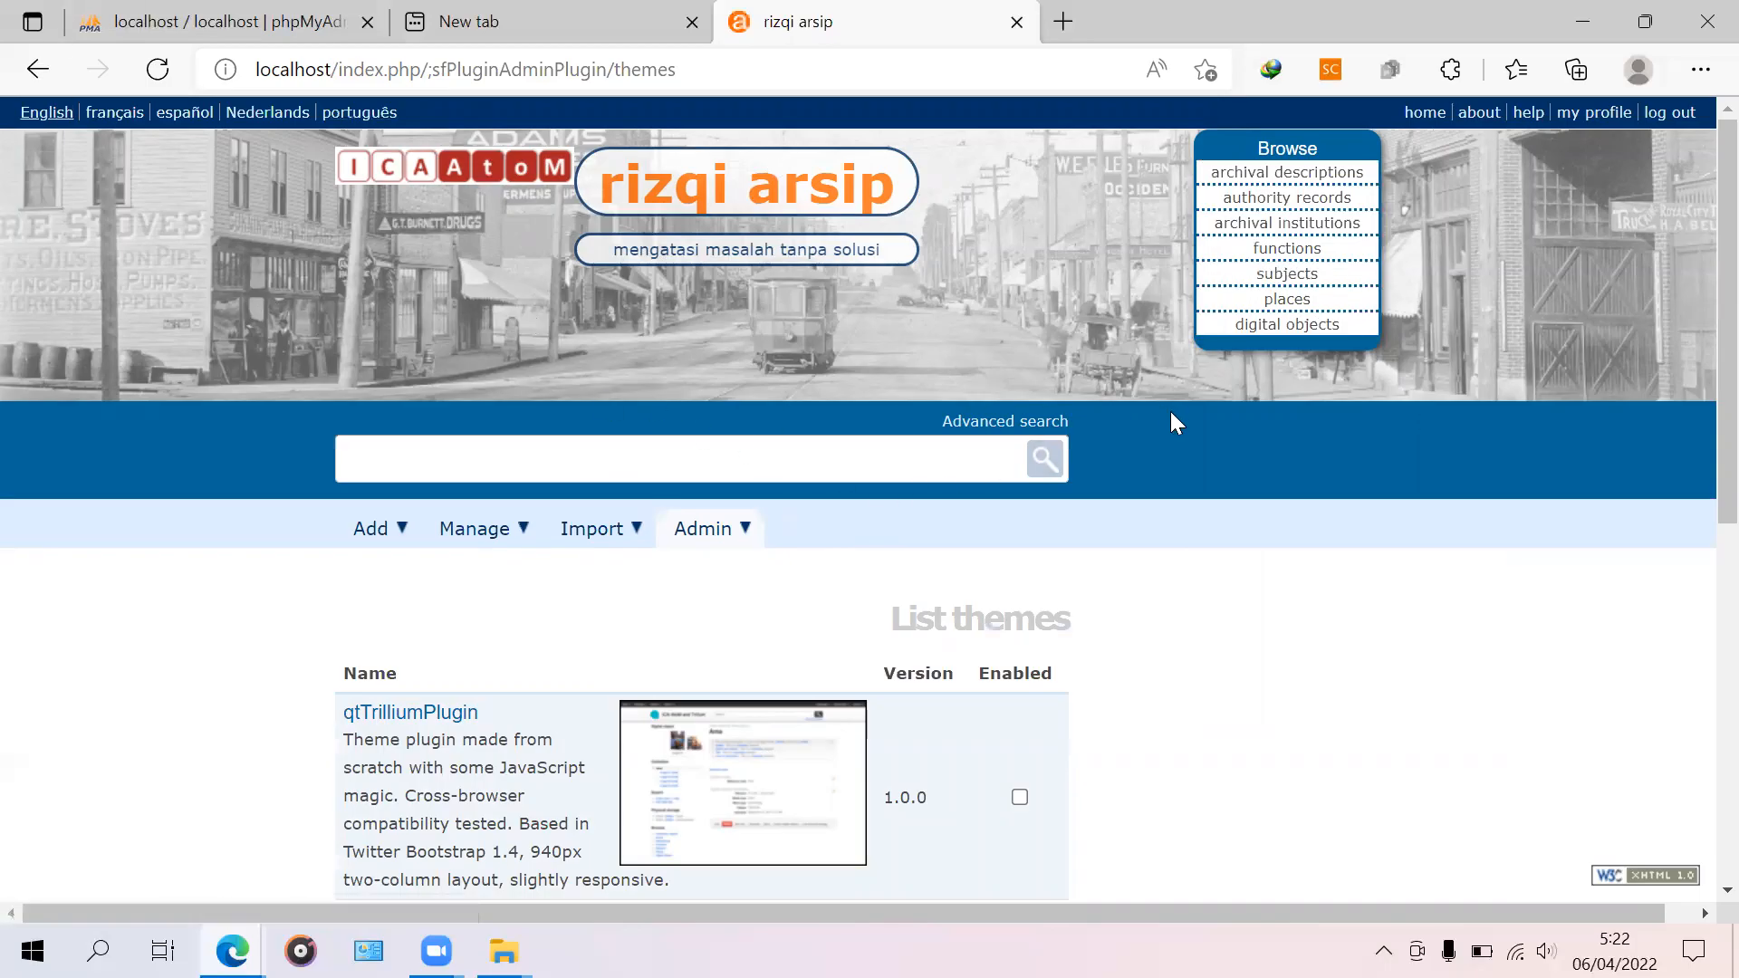
scroll(975, 601, down, 2)
scroll(982, 588, up, 2)
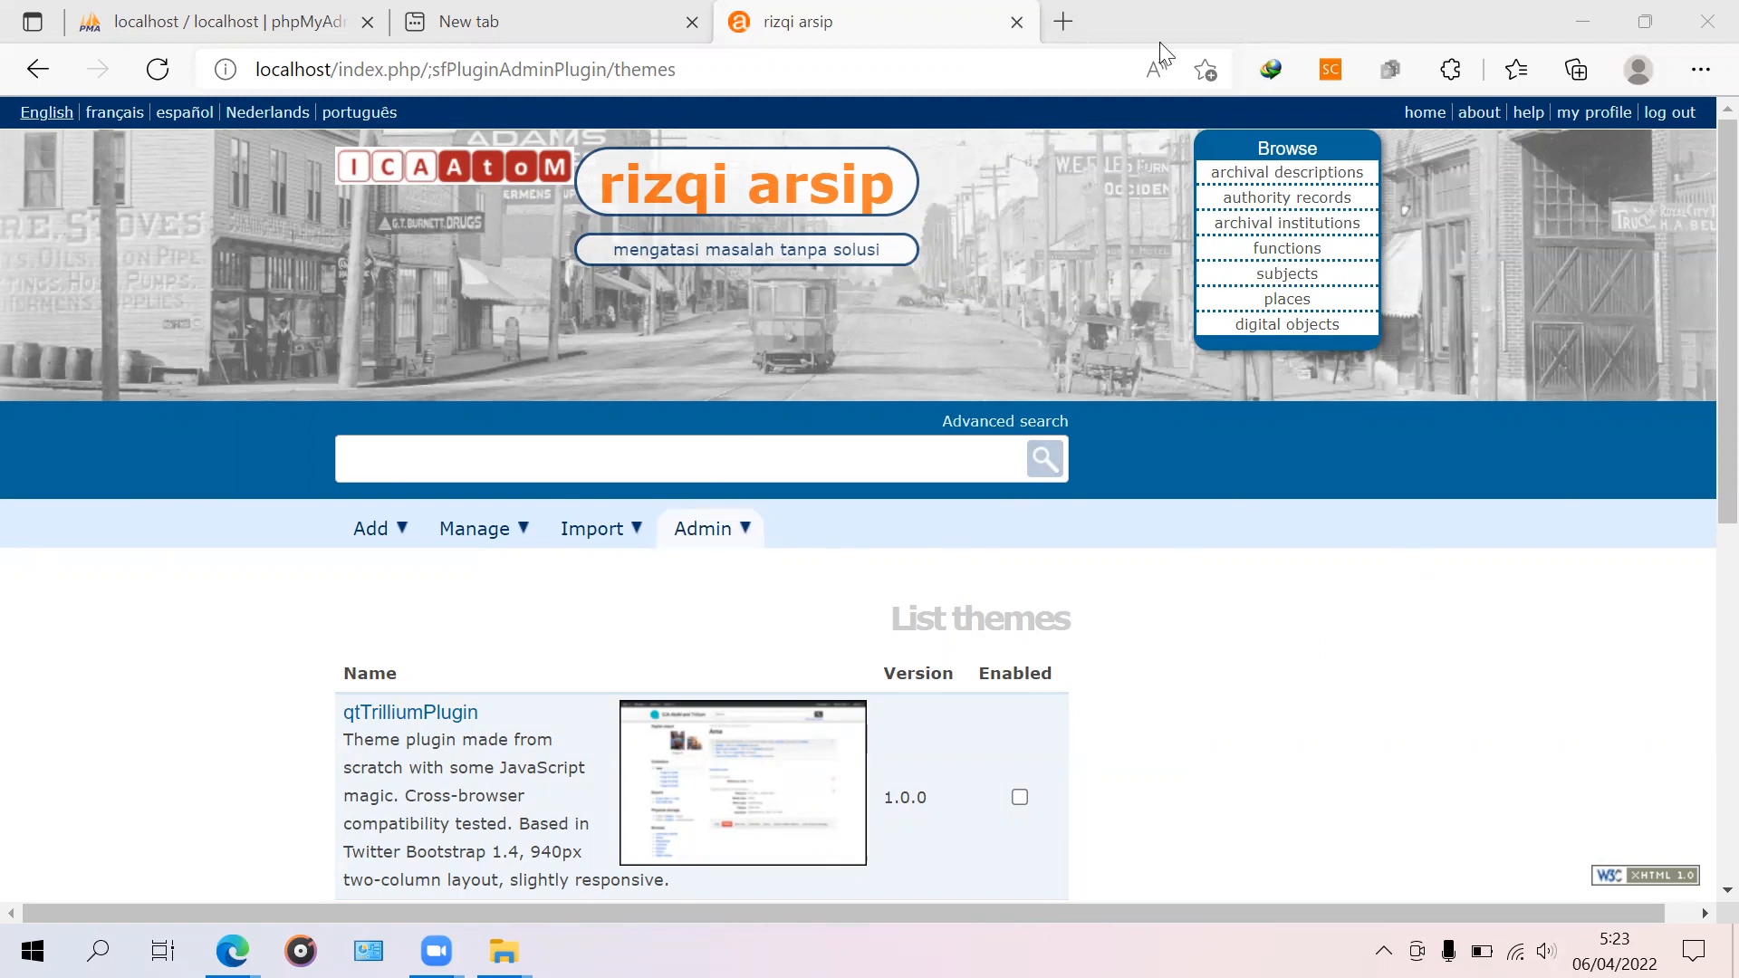
Step: Close the archive site and Edge, then exit WampServer from the hidden tray icons
click(1015, 23)
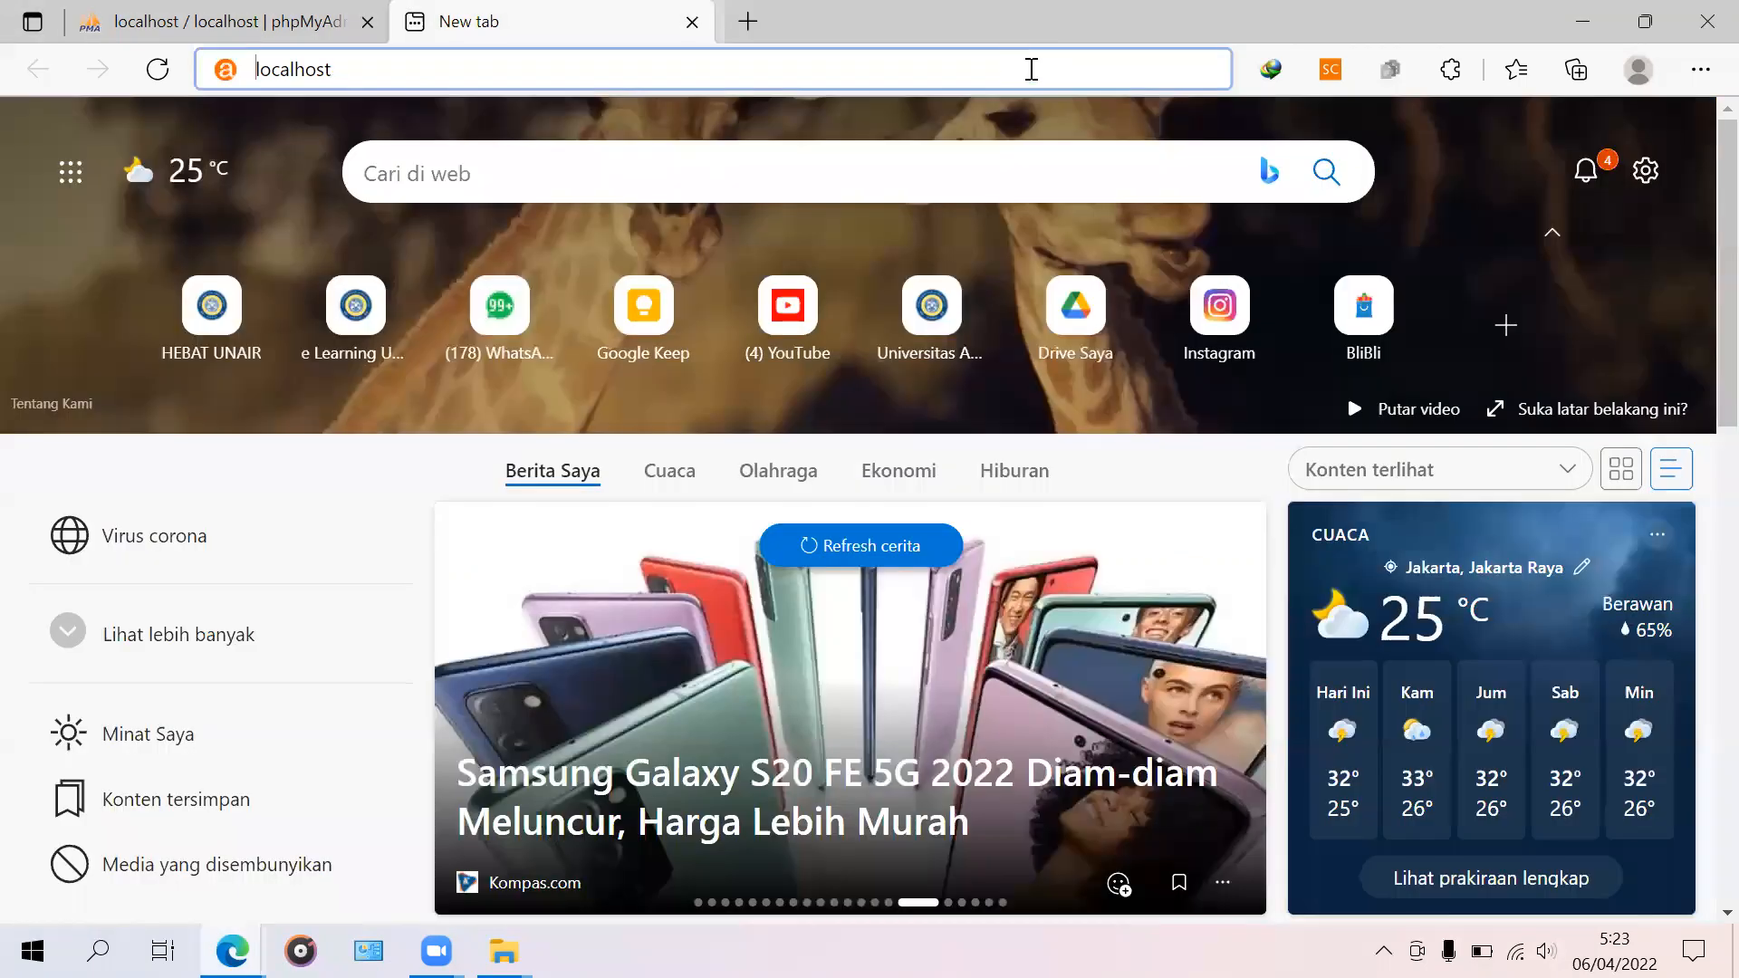
click(1735, 967)
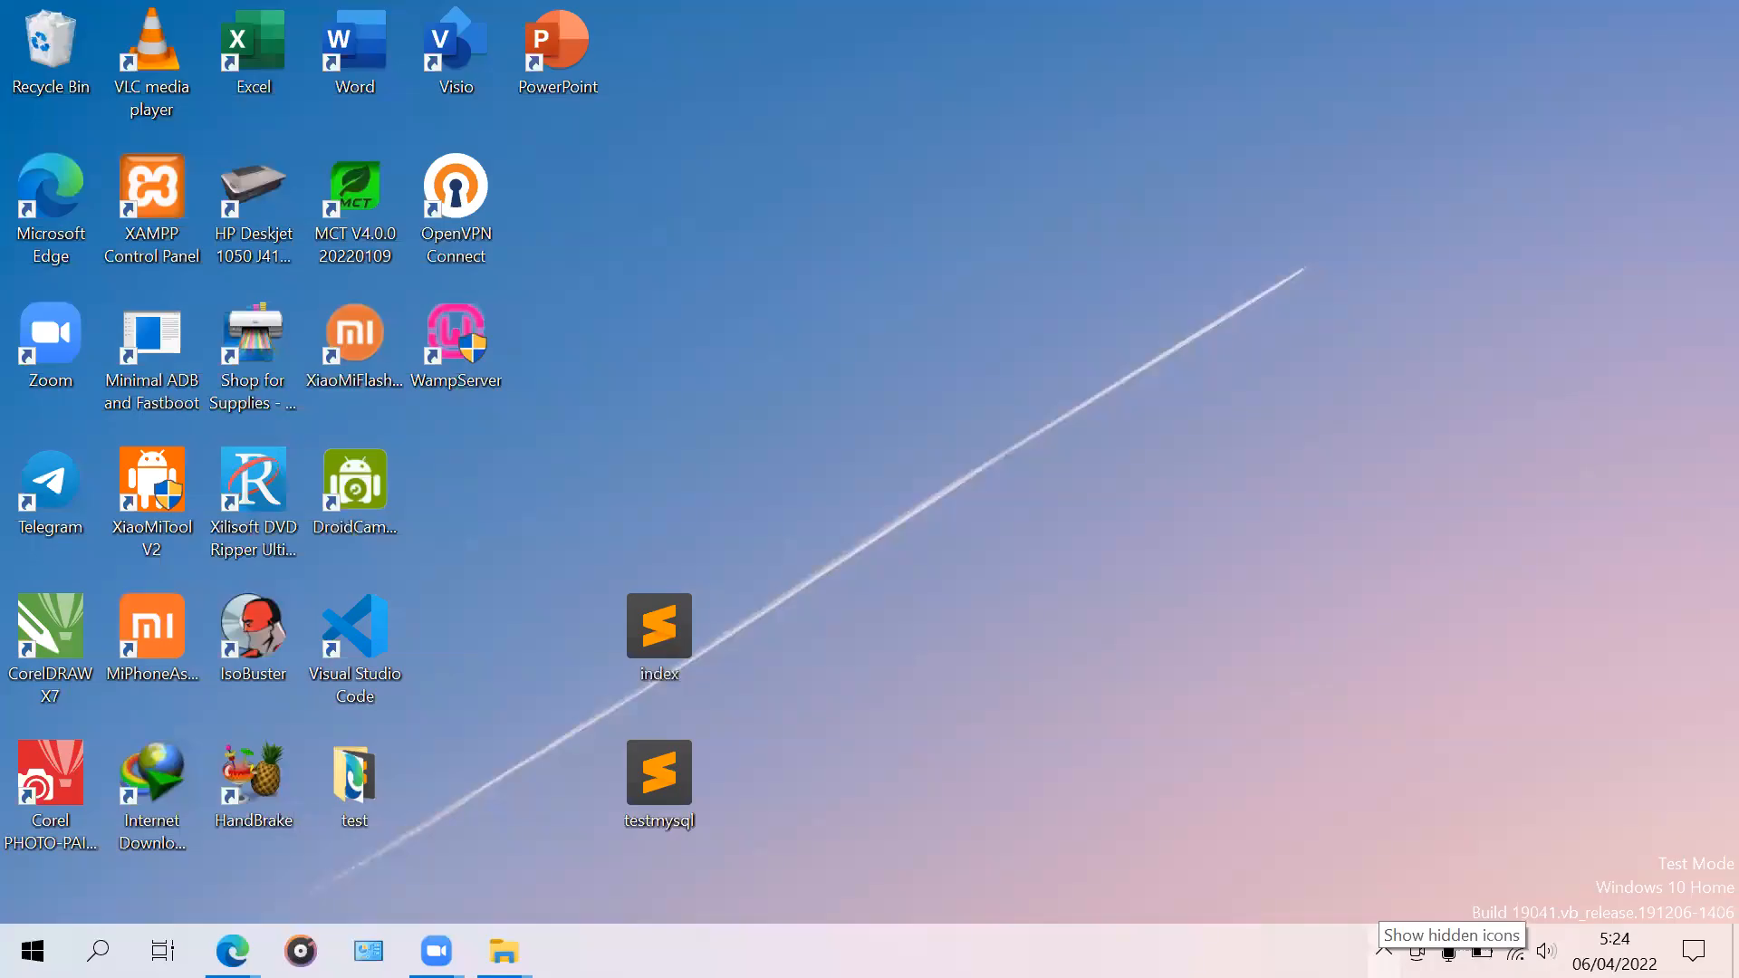
click(1384, 950)
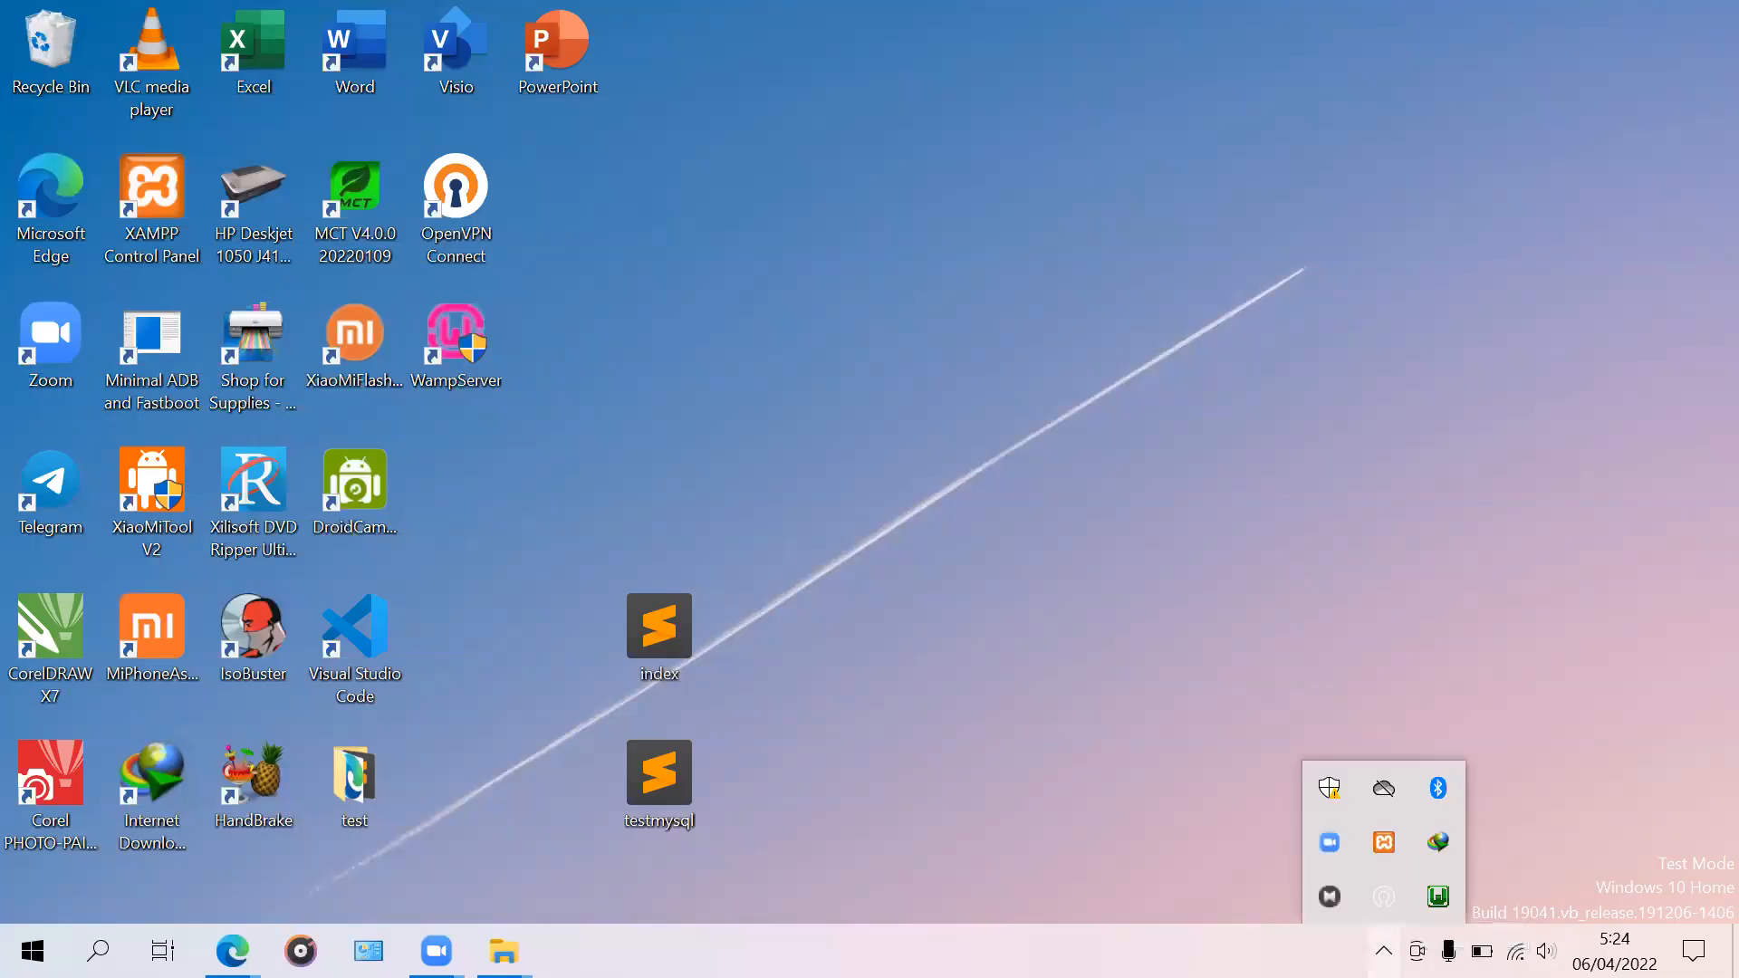
right_click(1442, 899)
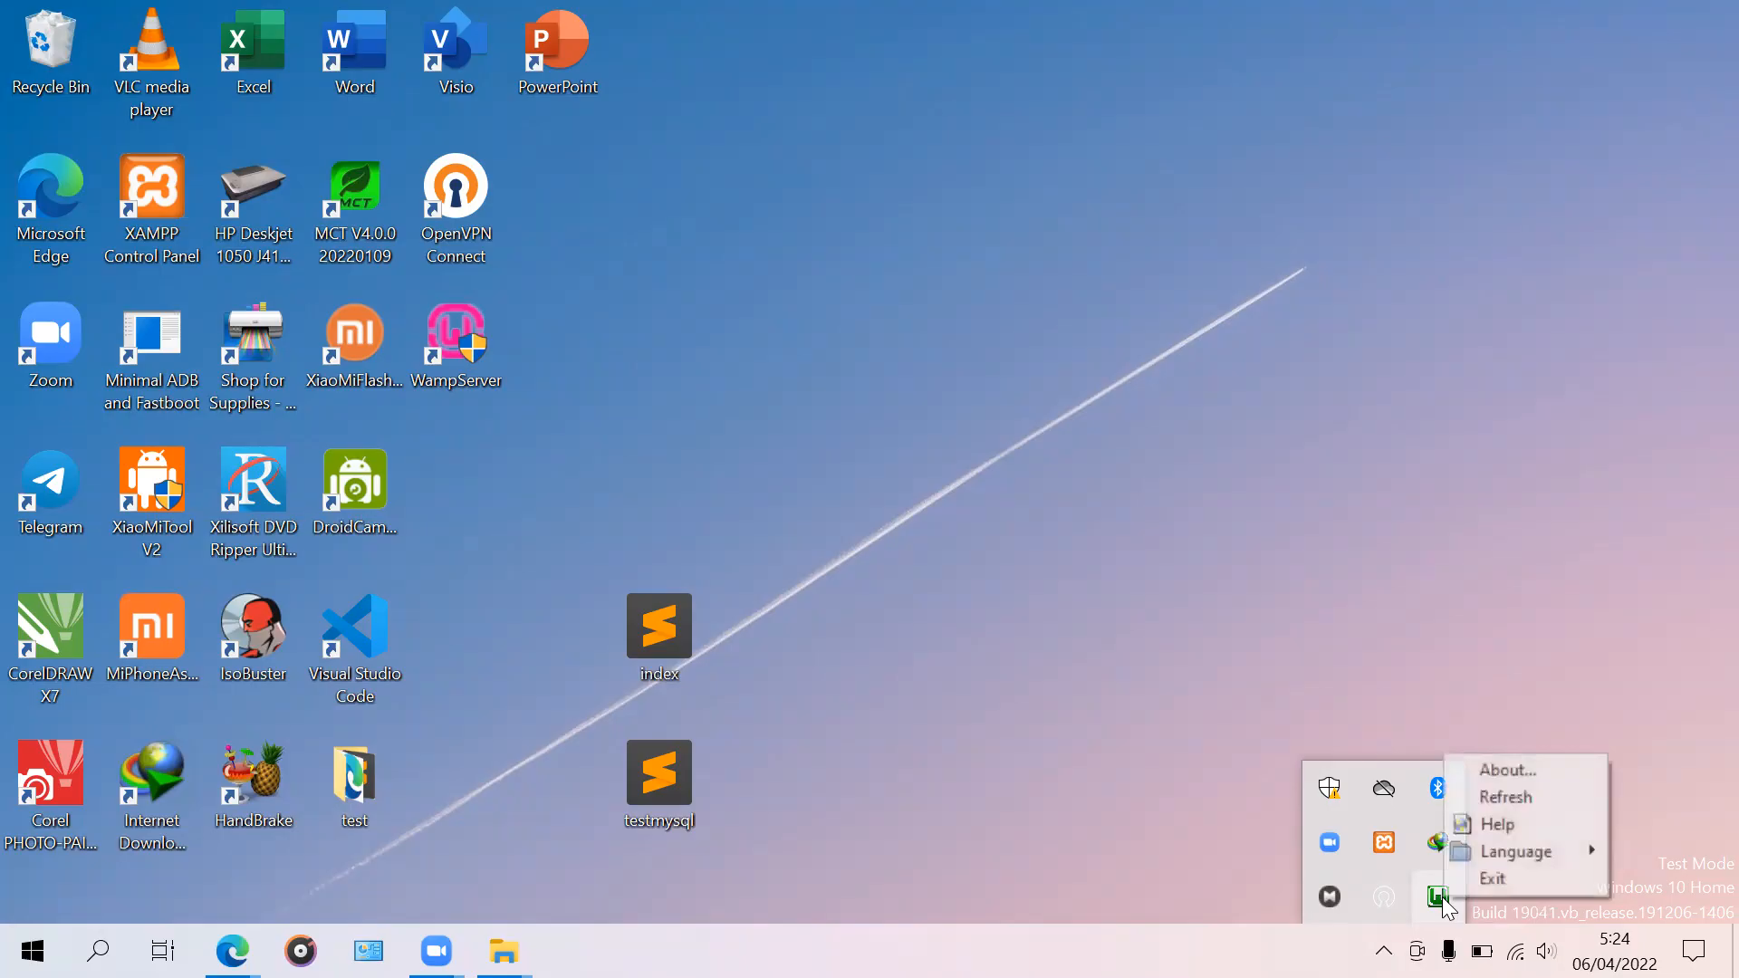
click(1494, 880)
click(1383, 950)
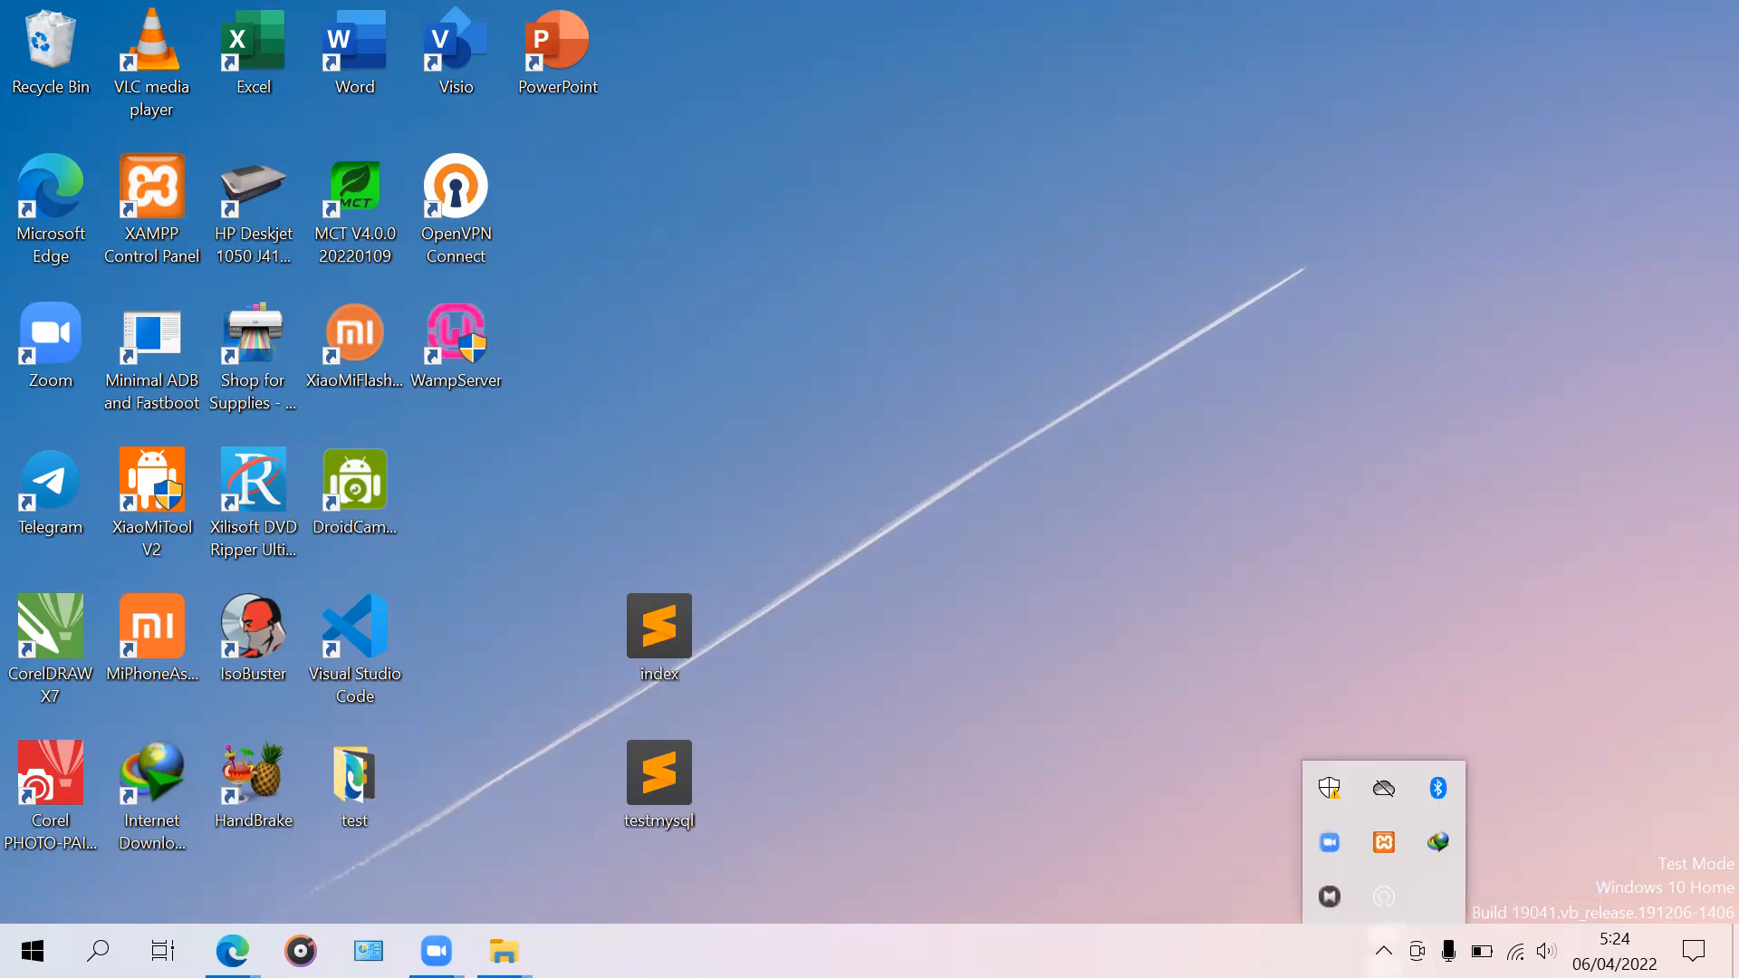
click(1057, 721)
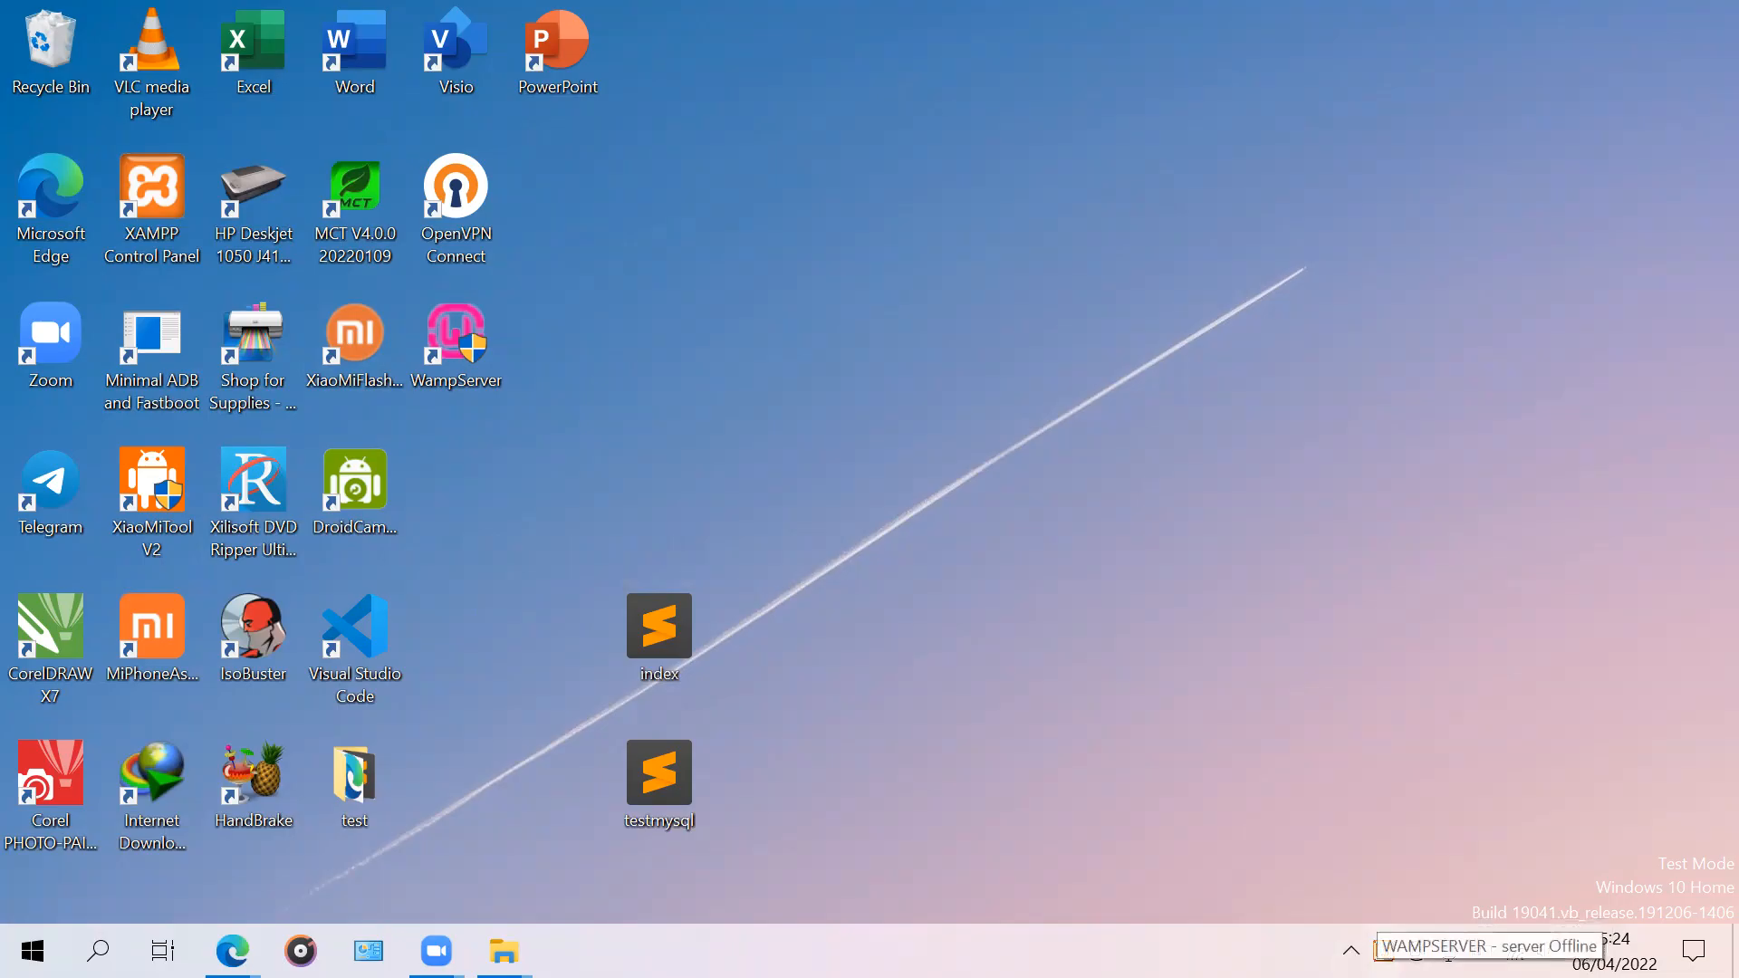
Step: Exit WampServer again from its tray icon so it leaves the notification area
click(1382, 953)
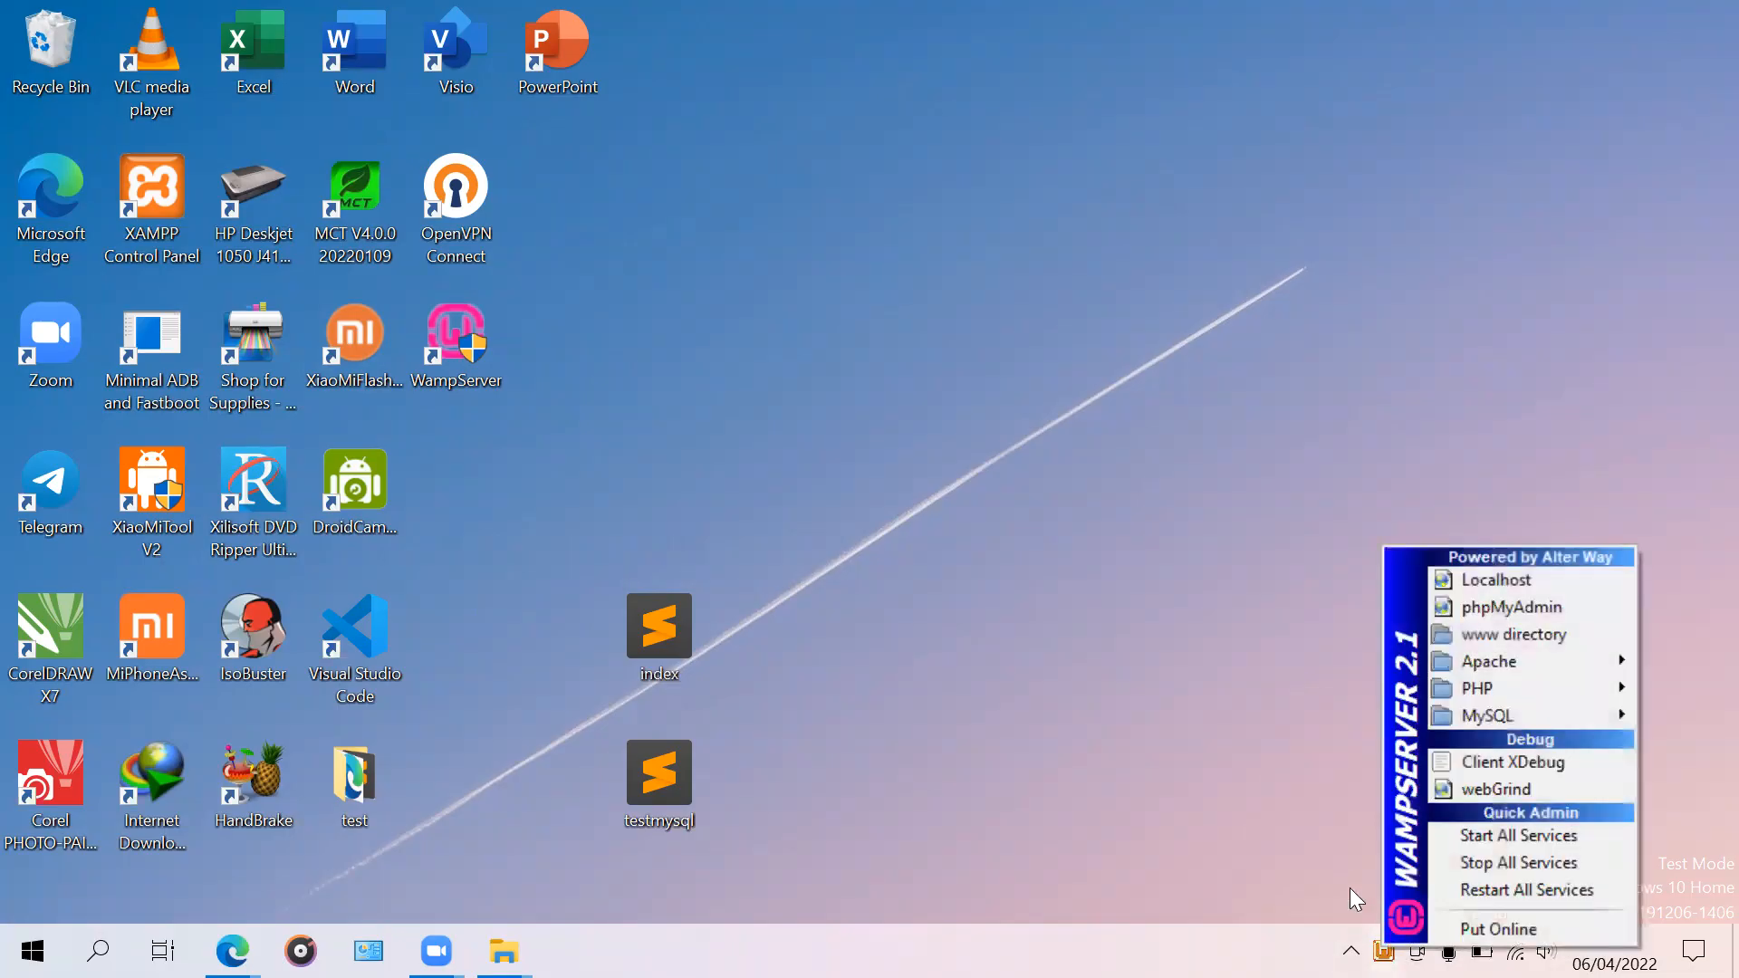
click(1334, 859)
right_click(1383, 951)
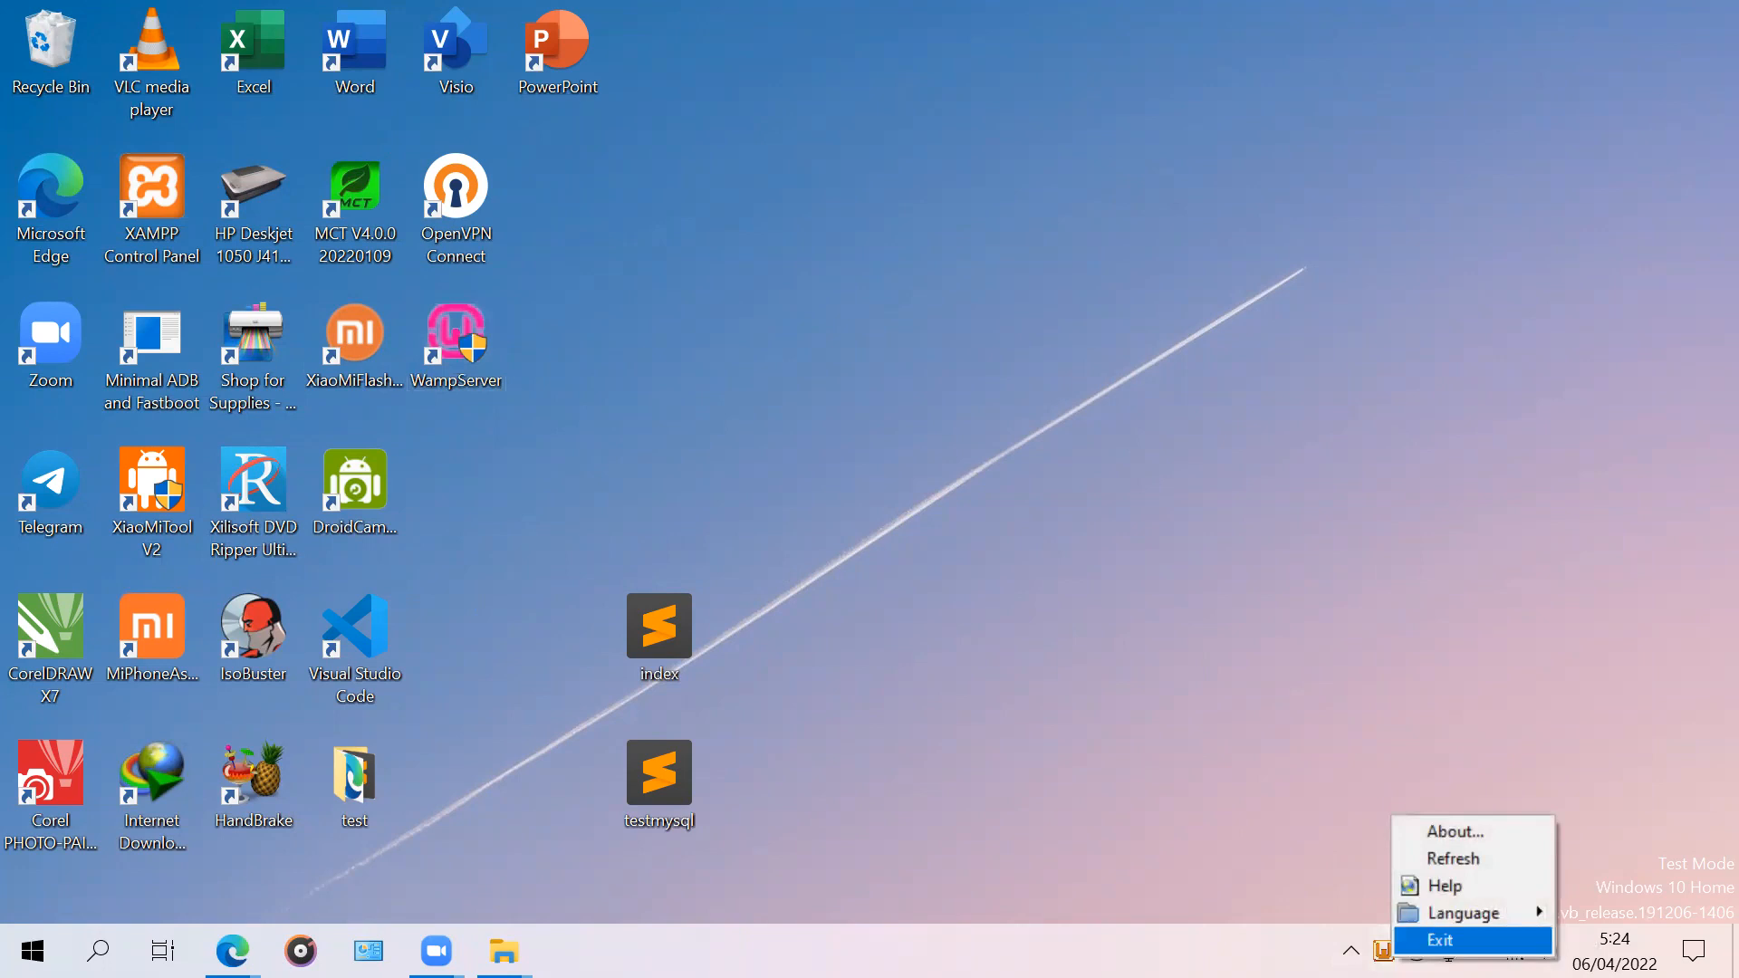
click(1440, 940)
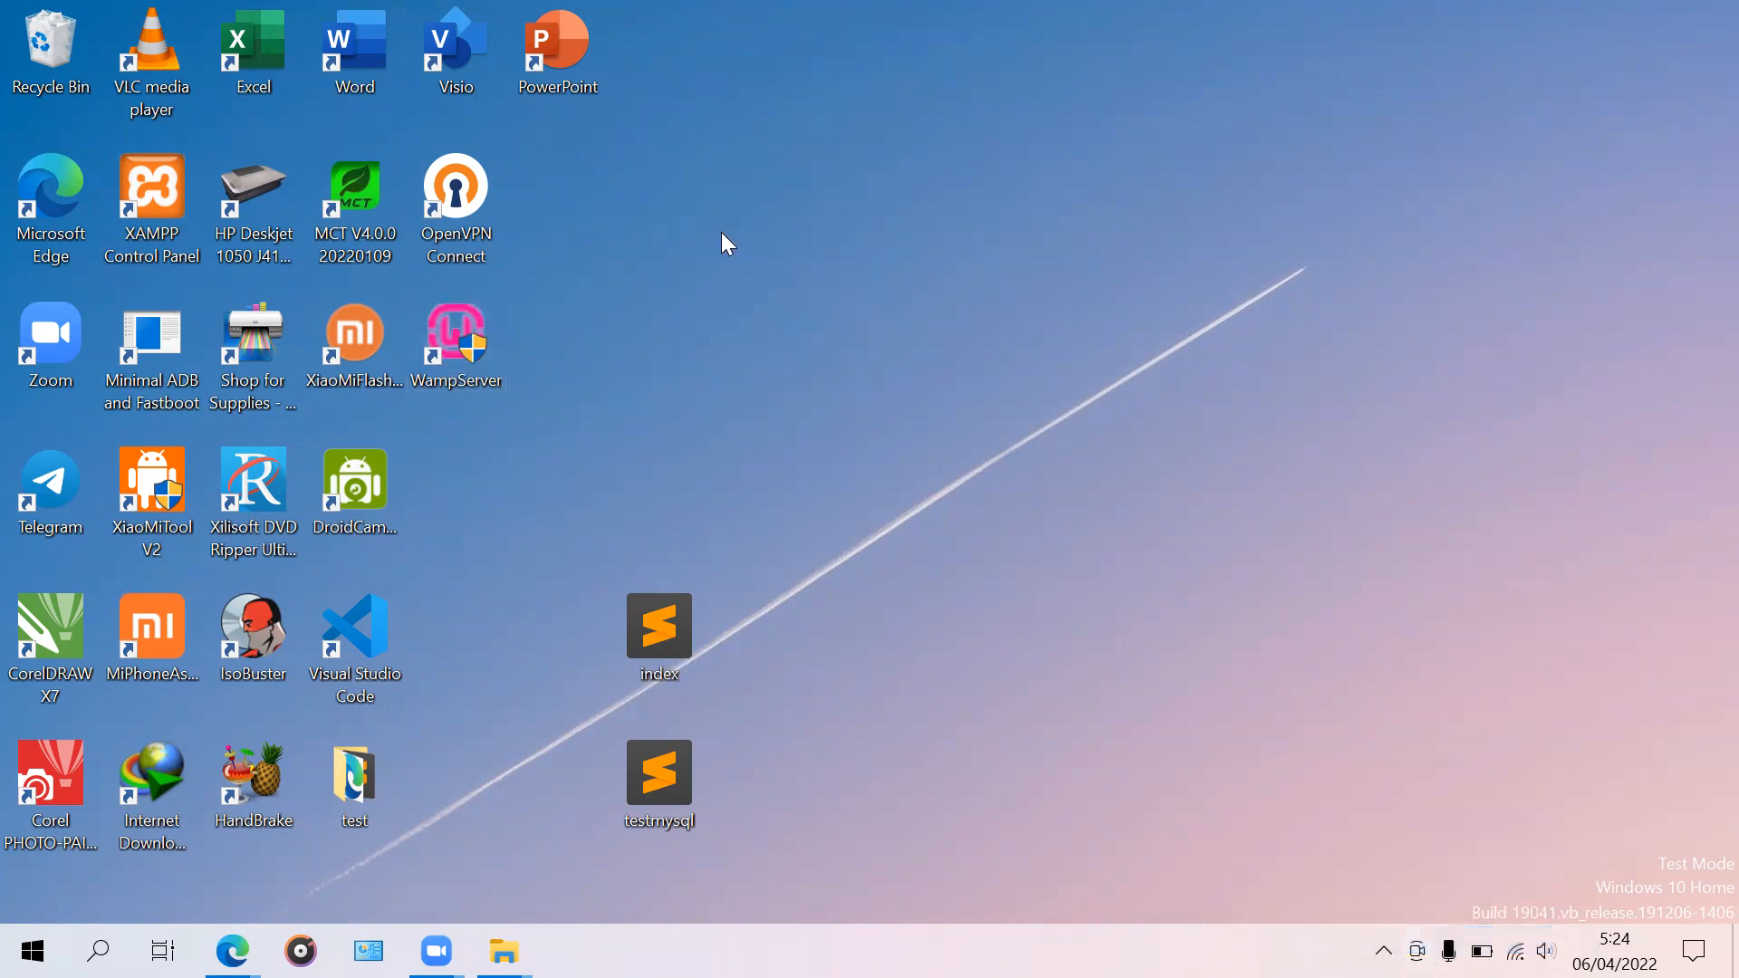